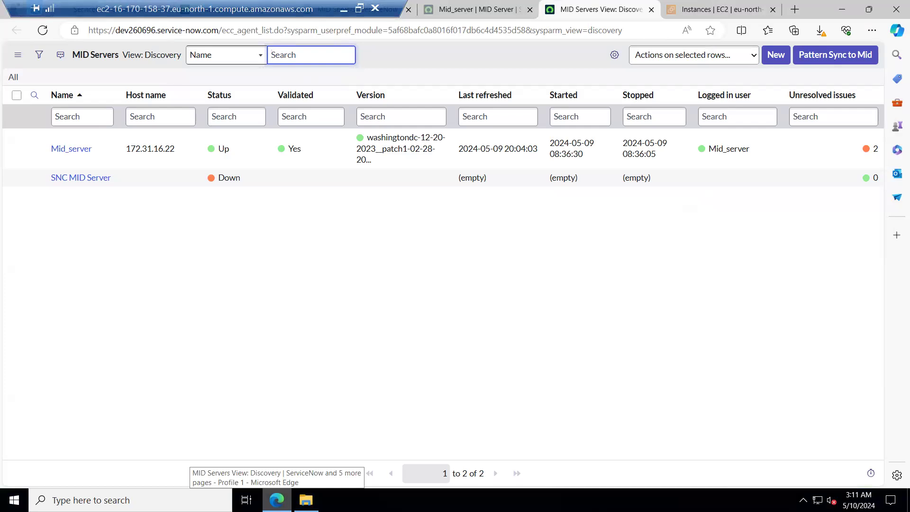
pyautogui.click(277, 500)
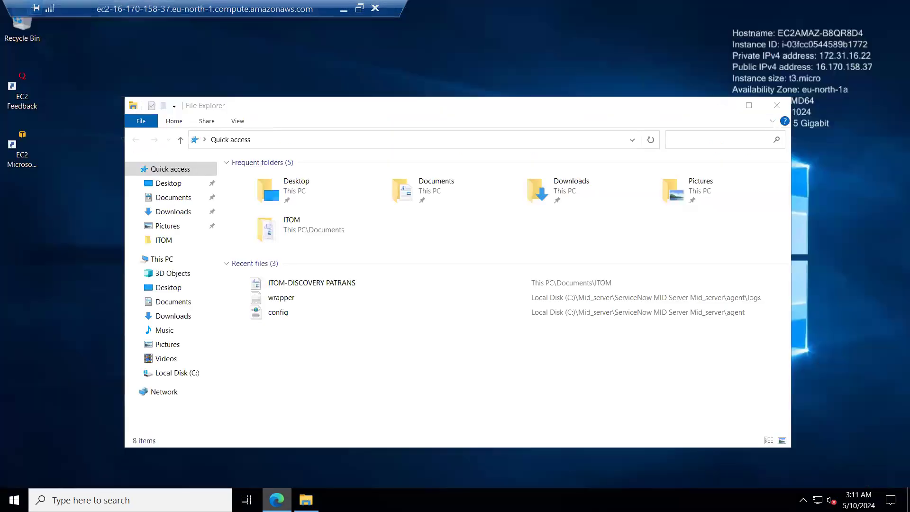
pyautogui.click(277, 500)
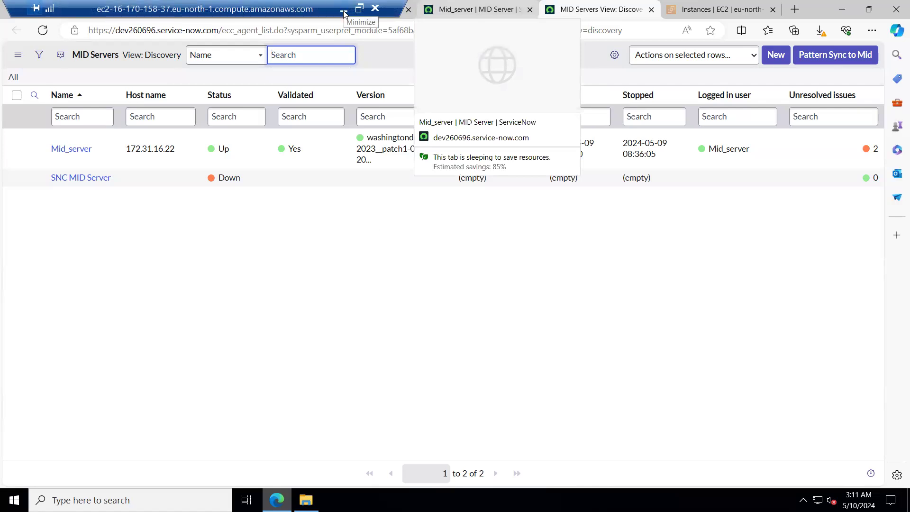
pyautogui.click(502, 7)
pyautogui.moveTo(276, 4); pyautogui.dragTo(355, 332)
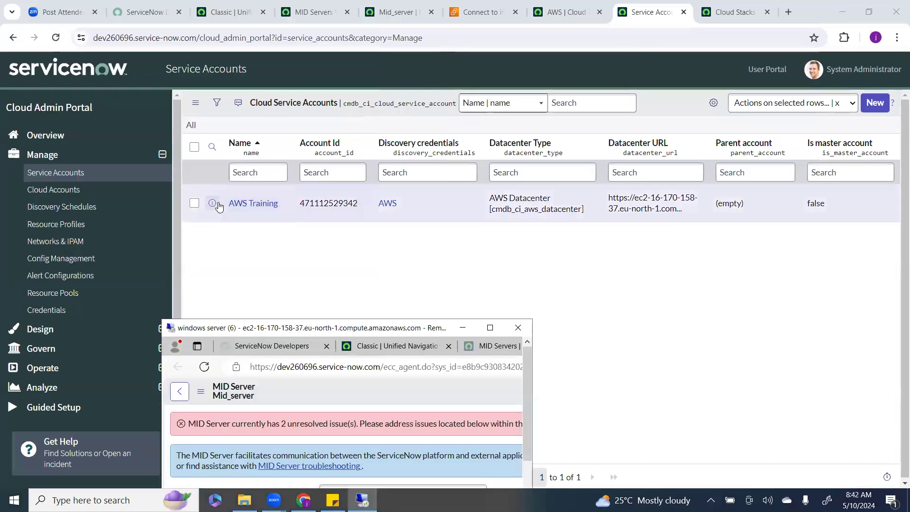
# Open the AWS Training cloud service account and run Discover Datacenters from its related links.
pyautogui.click(242, 204)
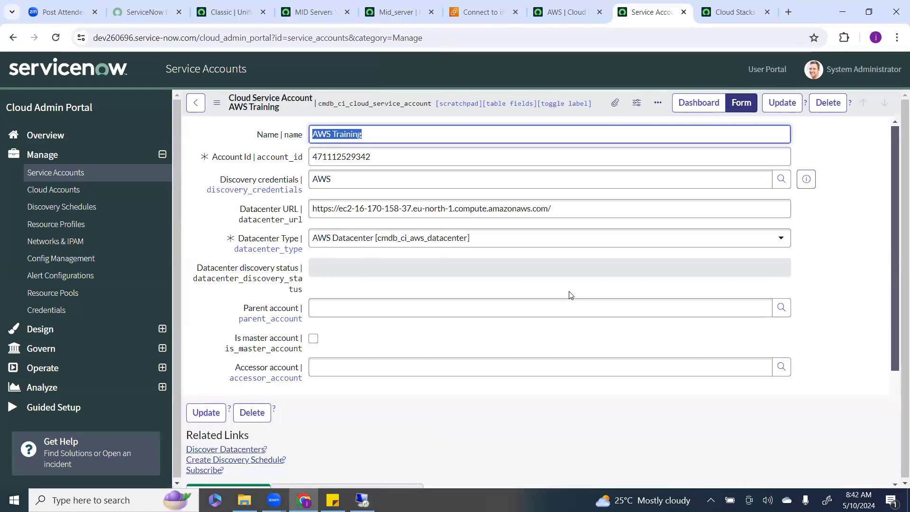
pyautogui.scroll(-3, 540, 359)
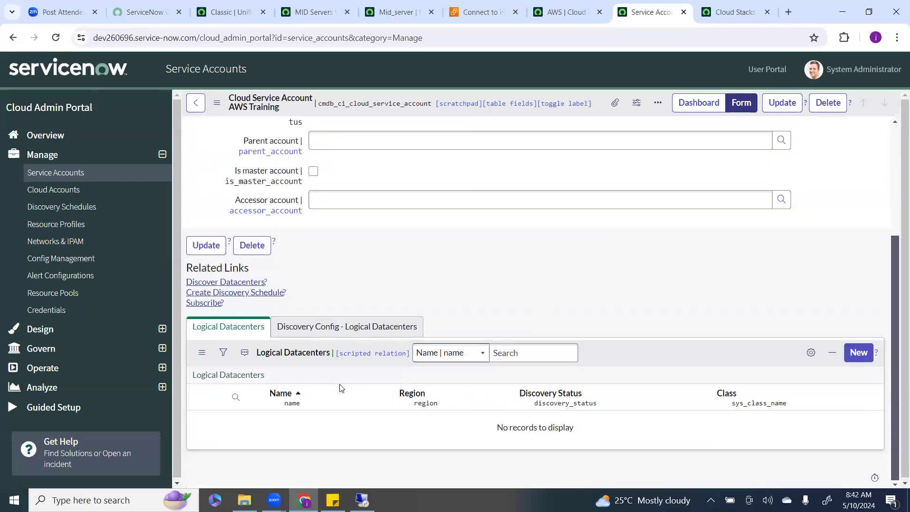
pyautogui.scroll(3, 339, 388)
pyautogui.click(237, 402)
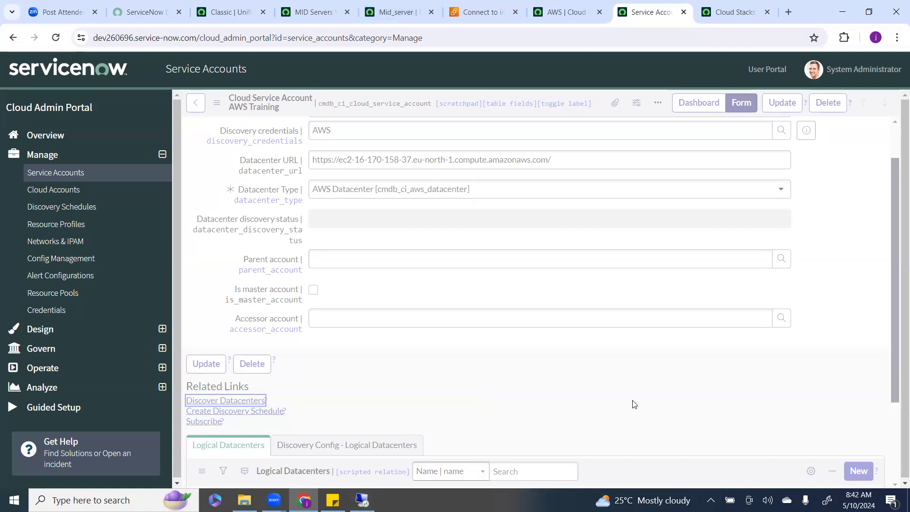
pyautogui.scroll(1, 630, 402)
pyautogui.scroll(-4, 629, 401)
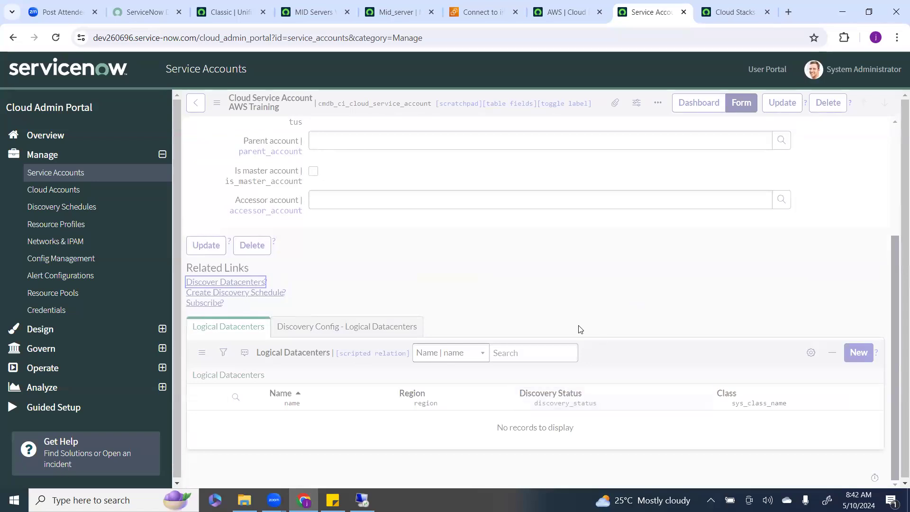
# Examine the account's datacenter discovery status and its Logical Datacenters related list.
pyautogui.click(568, 13)
pyautogui.click(640, 14)
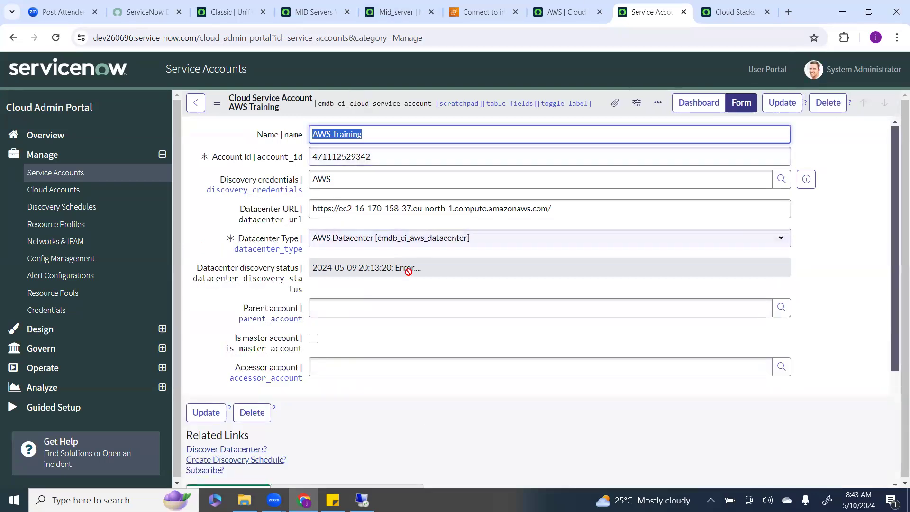
pyautogui.moveTo(398, 266); pyautogui.dragTo(417, 267)
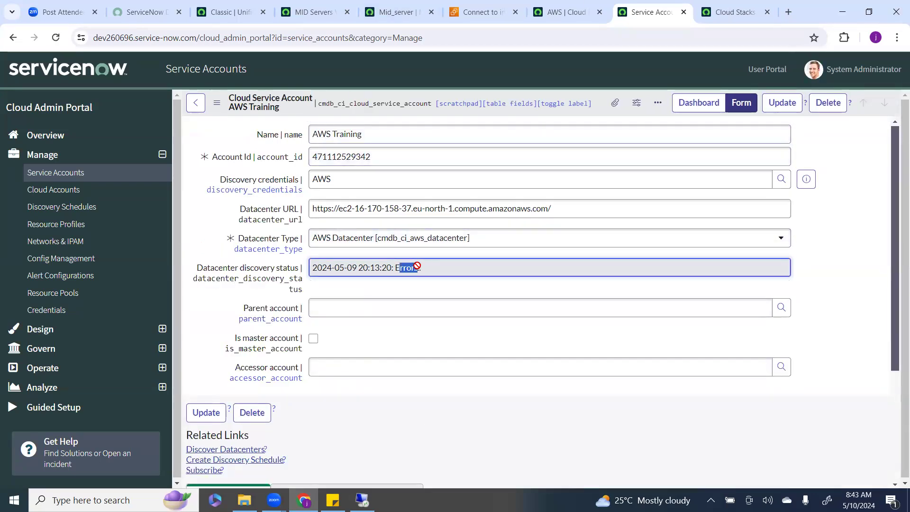
pyautogui.click(392, 332)
pyautogui.scroll(-3, 390, 351)
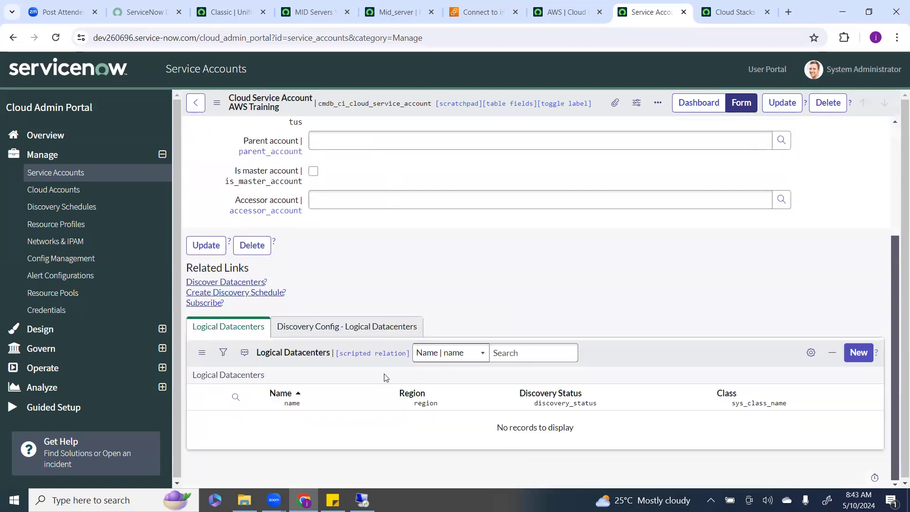
pyautogui.scroll(3, 417, 332)
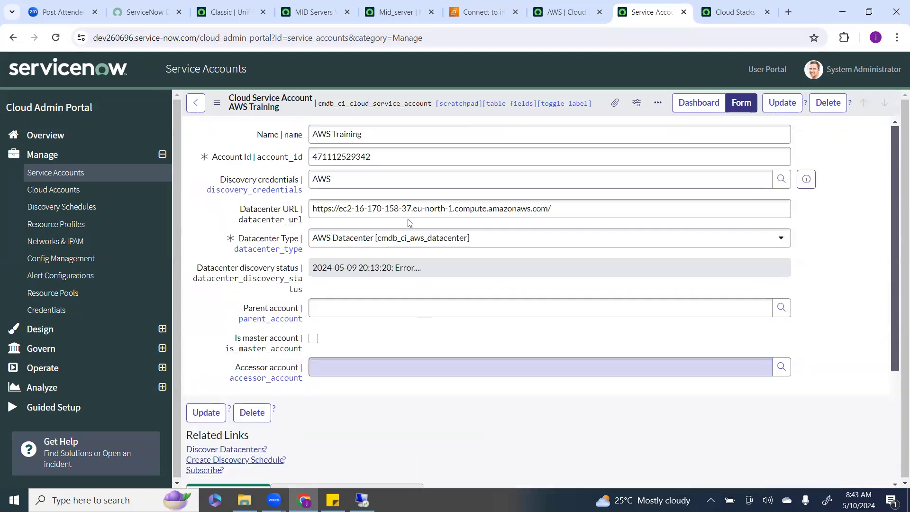
pyautogui.moveTo(394, 267); pyautogui.dragTo(417, 266)
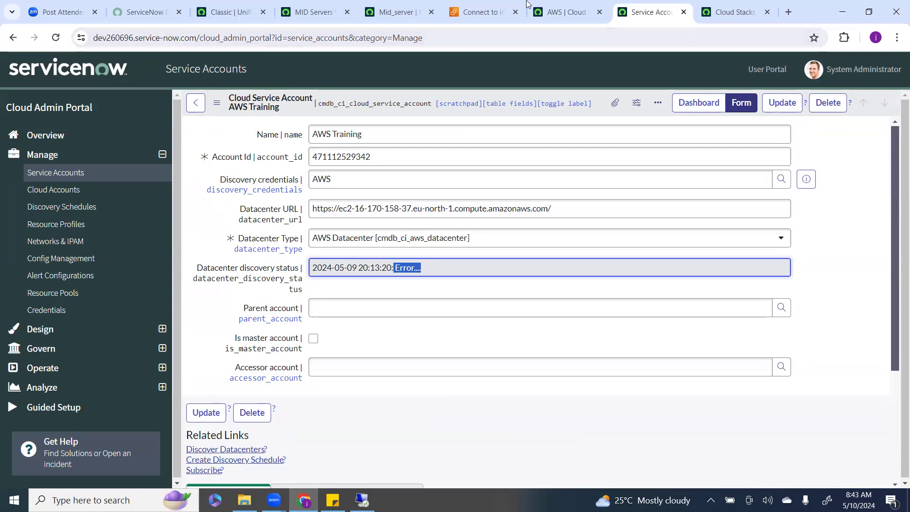
# Open the ecc_queue list through the application navigator filter.
pyautogui.click(554, 10)
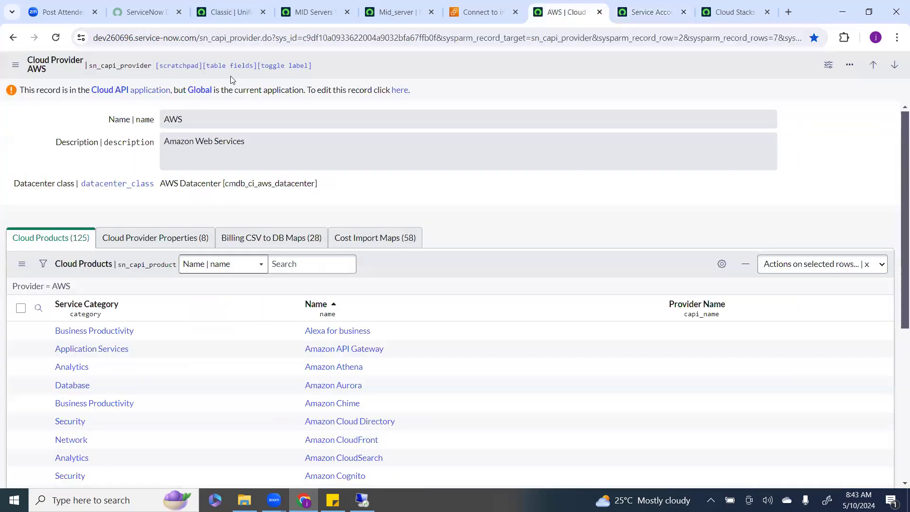
pyautogui.click(255, 4)
pyautogui.click(129, 67)
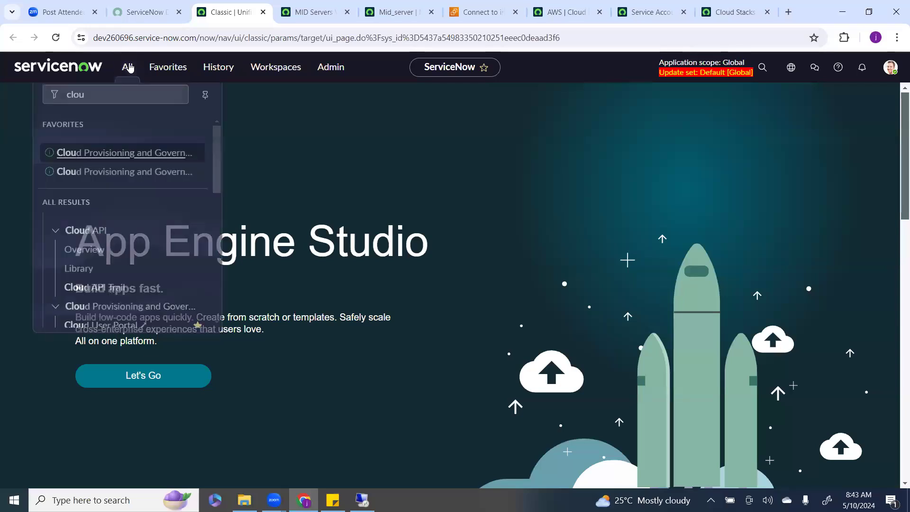
pyautogui.press('BackSpace')
pyautogui.press('BackSpace')
pyautogui.press('BackSpace')
pyautogui.press('BackSpace')
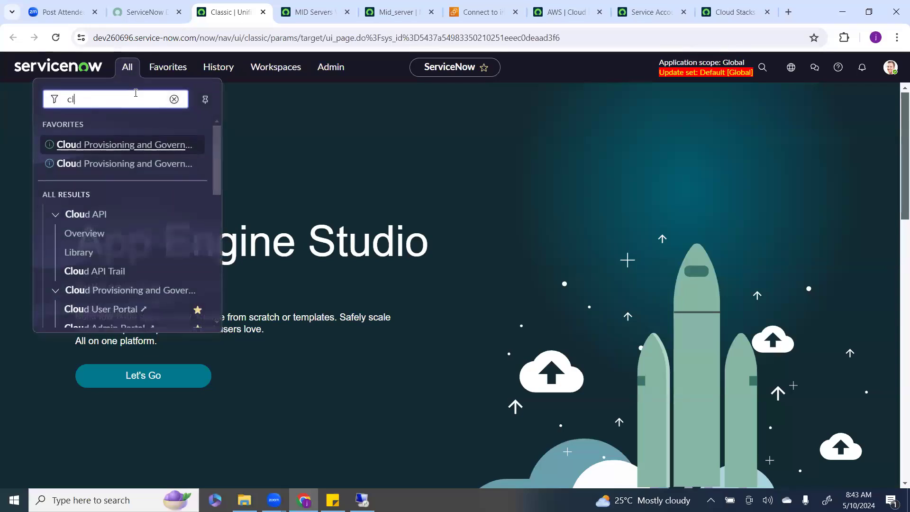
pyautogui.write('ecc')
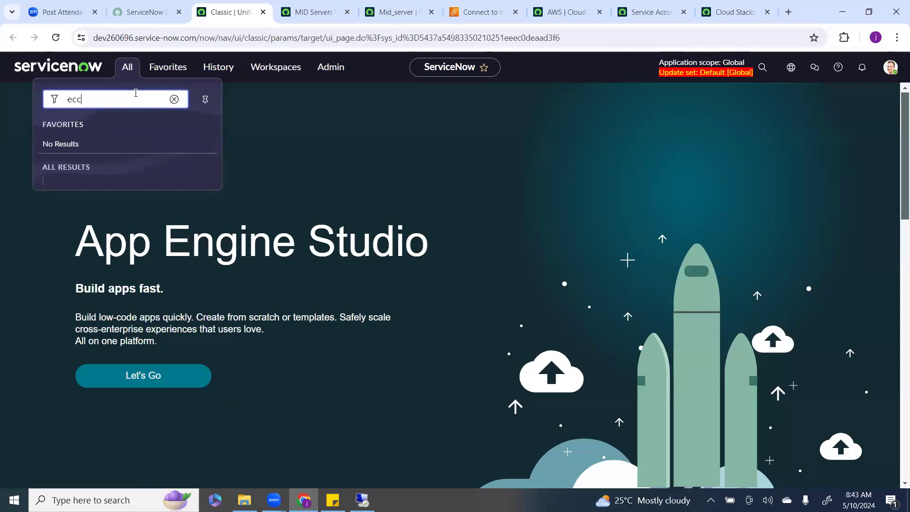
pyautogui.write('_que')
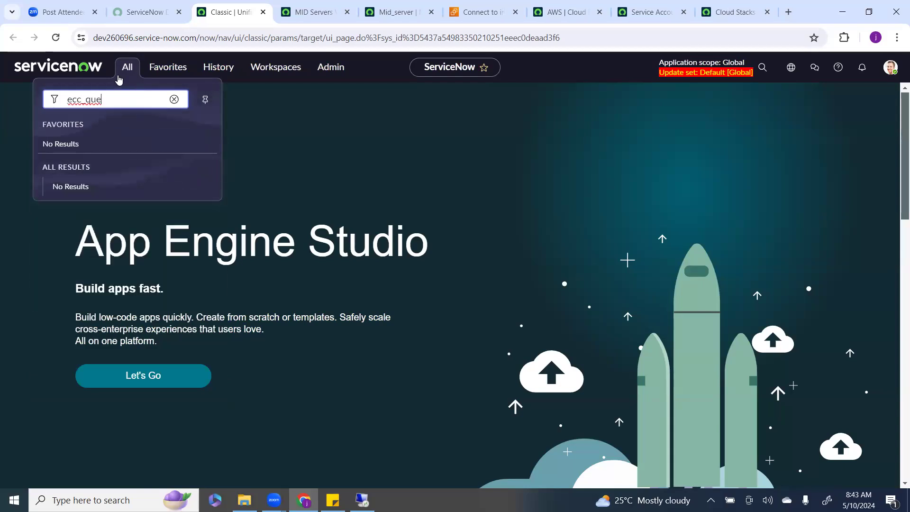
pyautogui.write('ue.LIST')
pyautogui.press('Return')
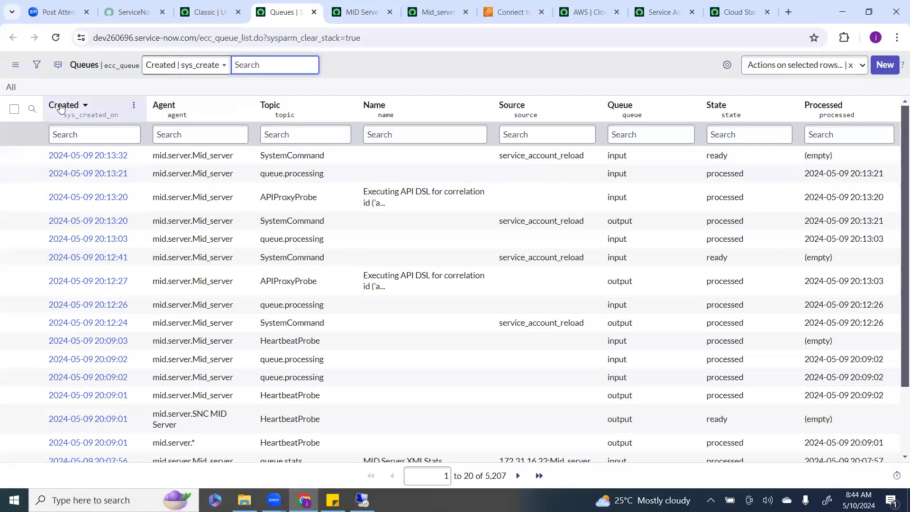
# Refresh the ECC queue list to show its latest entries.
pyautogui.click(11, 88)
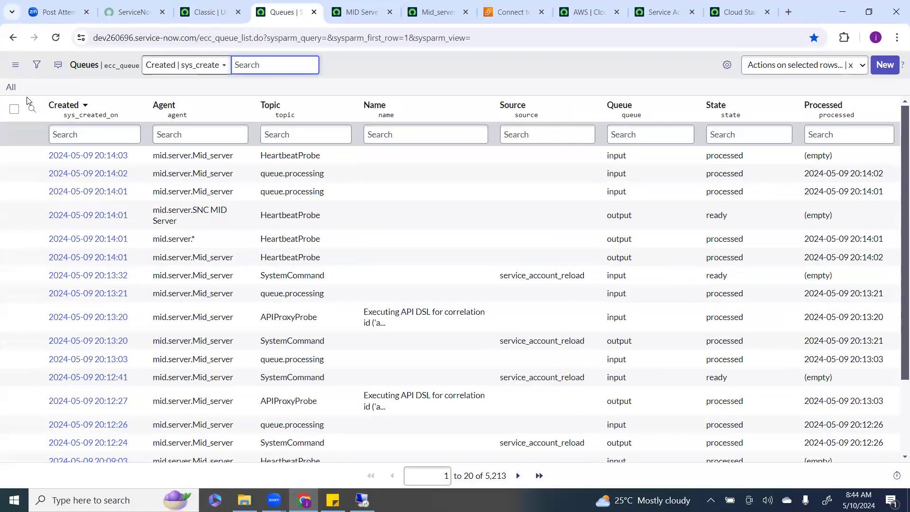
pyautogui.click(11, 89)
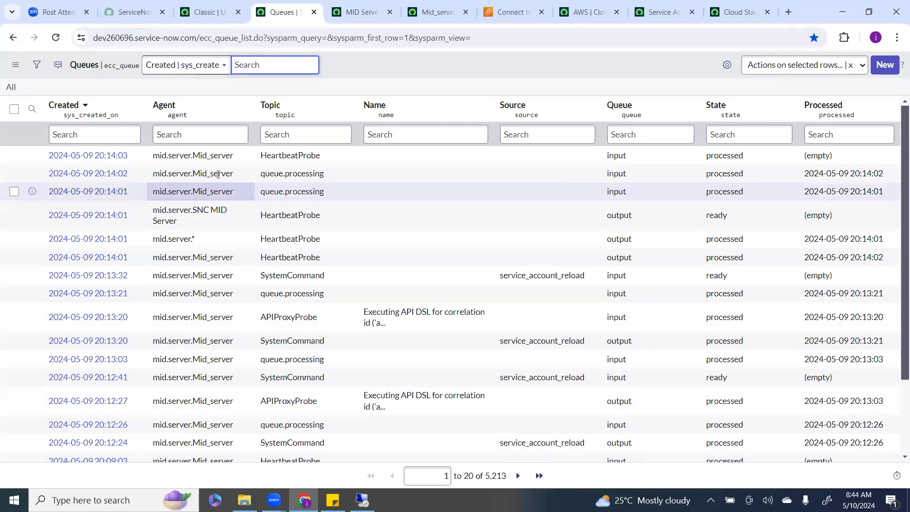
pyautogui.click(10, 87)
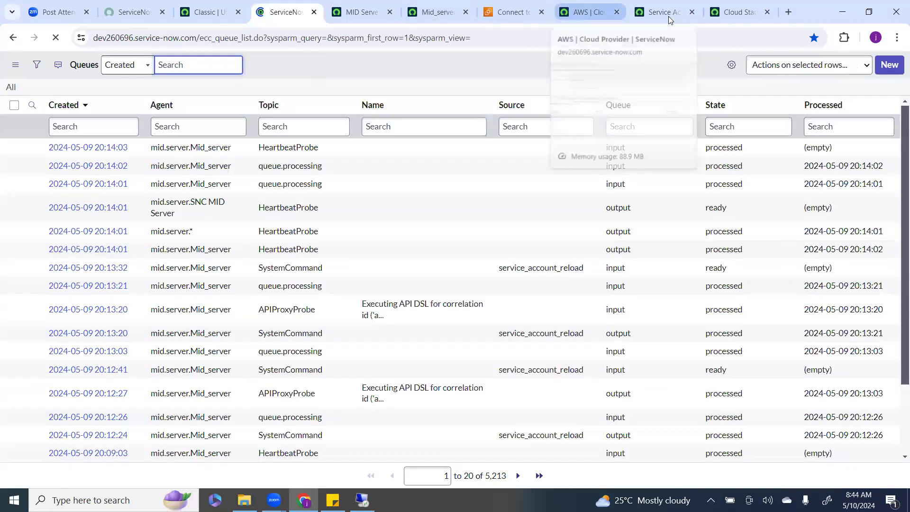
# Copy the cmdb_ci_cloud_service_account table name from the service account form header.
pyautogui.click(668, 16)
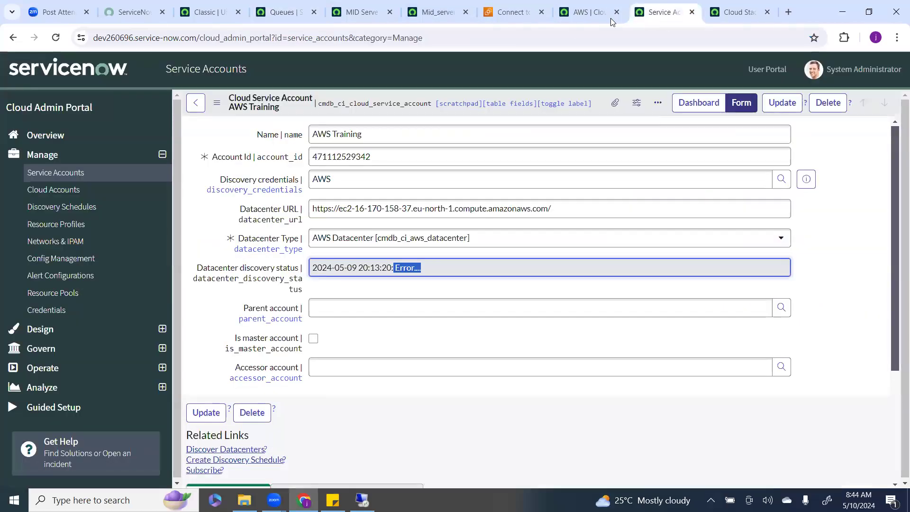
pyautogui.click(577, 11)
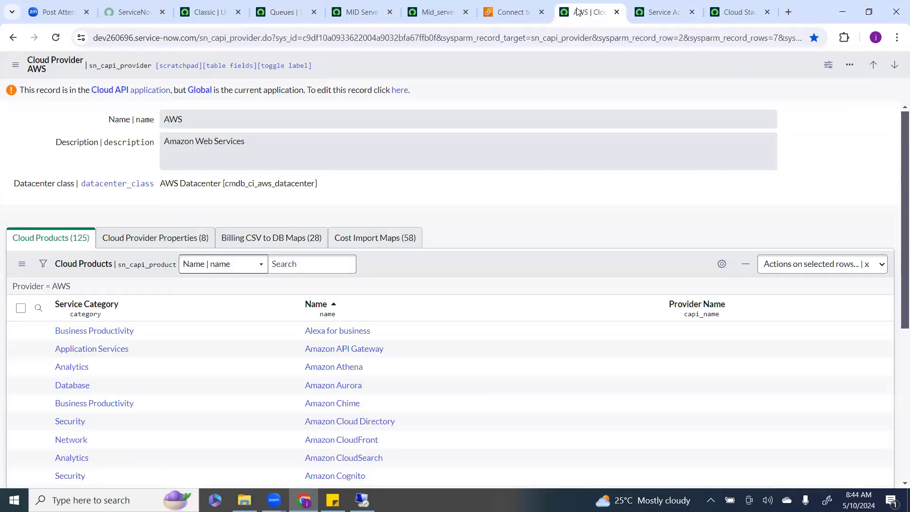
pyautogui.click(659, 16)
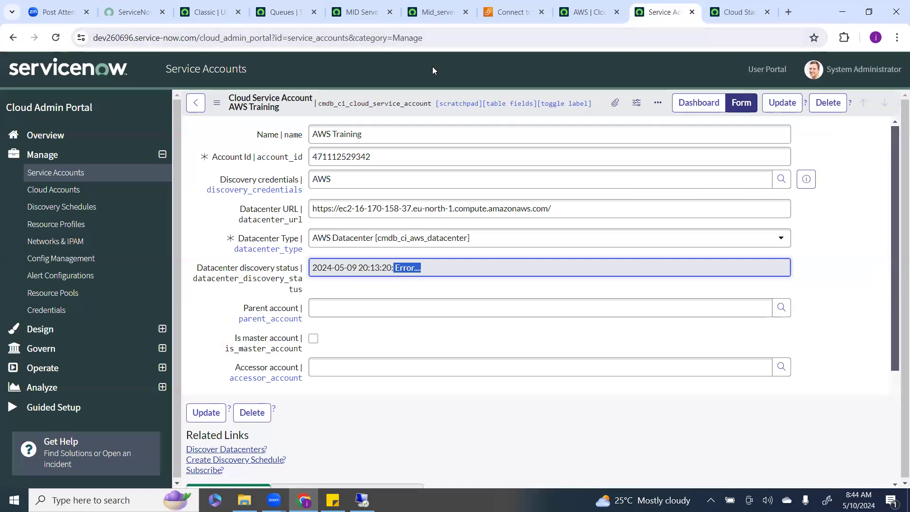
pyautogui.doubleClick(375, 104)
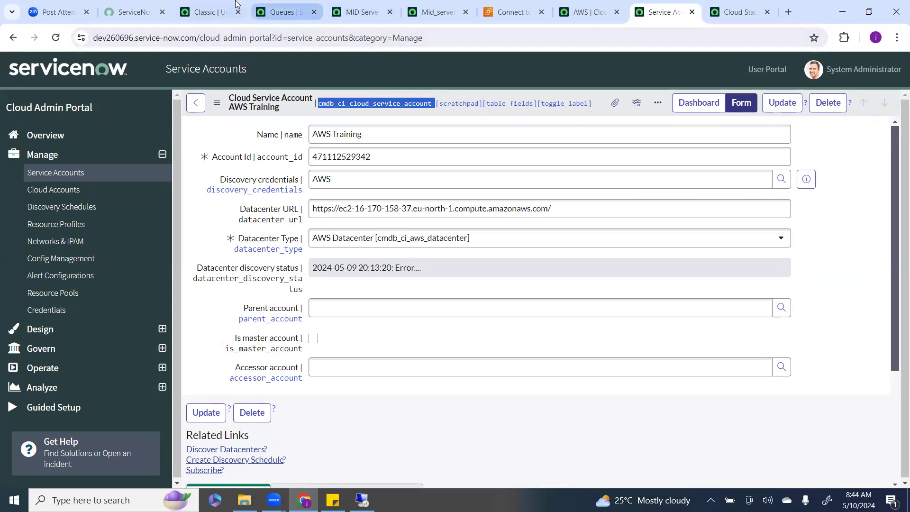
# Open the cmdb_ci_cloud_service_account list via the navigator, fixing the address to cmdb_ci_cloud_service_account_list.do.
pyautogui.click(205, 12)
pyautogui.click(124, 68)
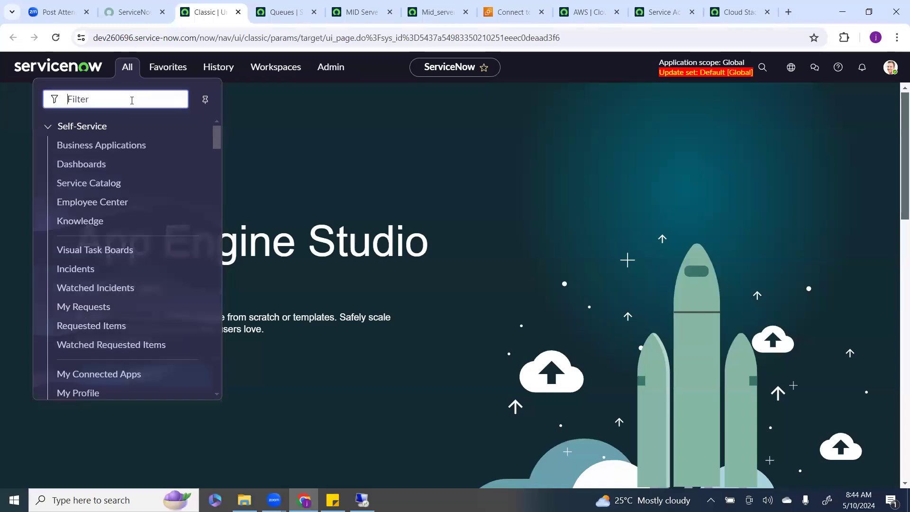
pyautogui.write('cloud_service_account')
pyautogui.write('.LI')
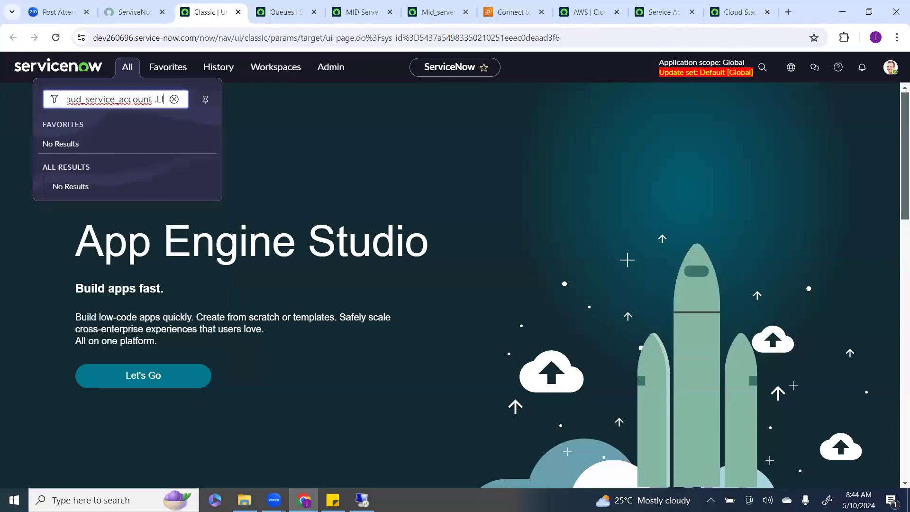
pyautogui.write('ST')
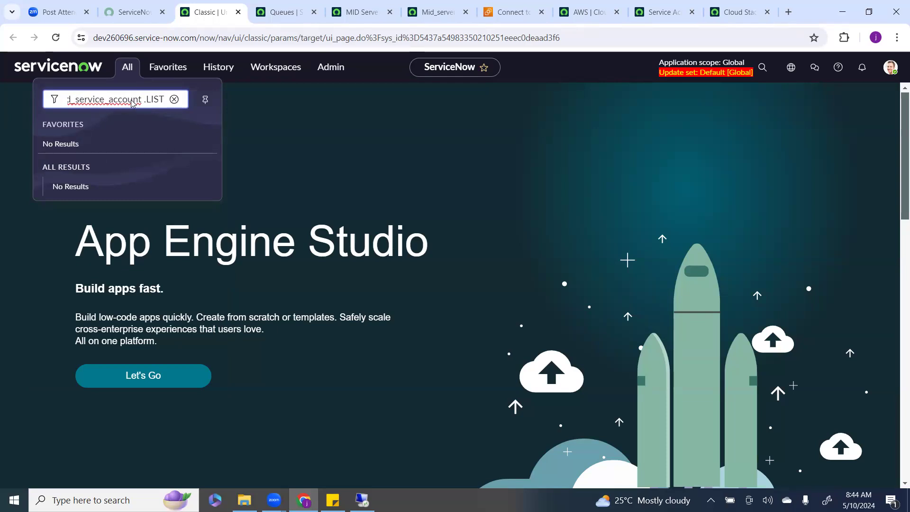
pyautogui.press('Return')
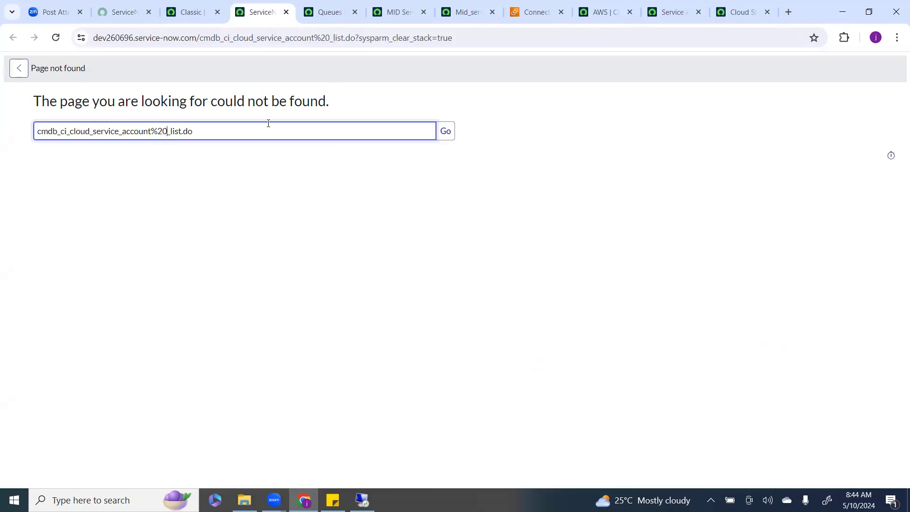
pyautogui.press('BackSpace')
pyautogui.press('BackSpace')
pyautogui.press('BackSpace')
pyautogui.press('Return')
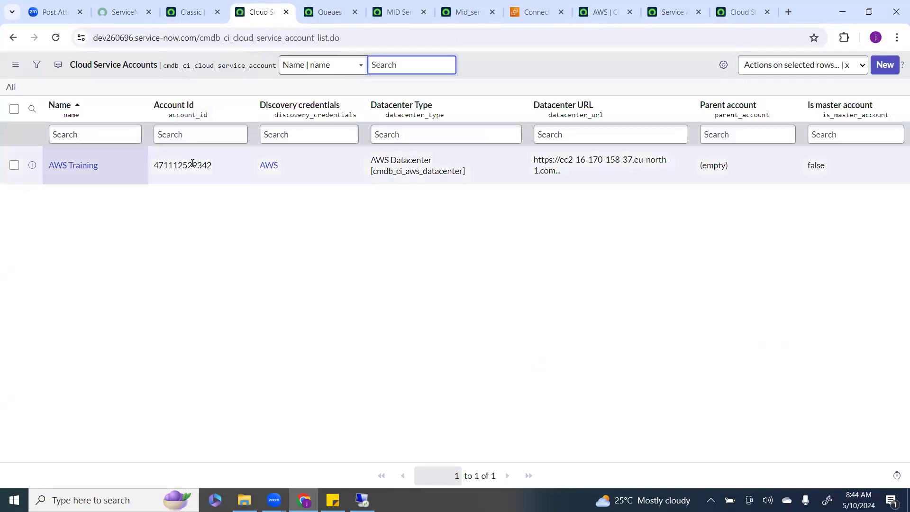
# Add the Datacenter discovery status column to the list, placed after Datacenter Type.
pyautogui.click(724, 65)
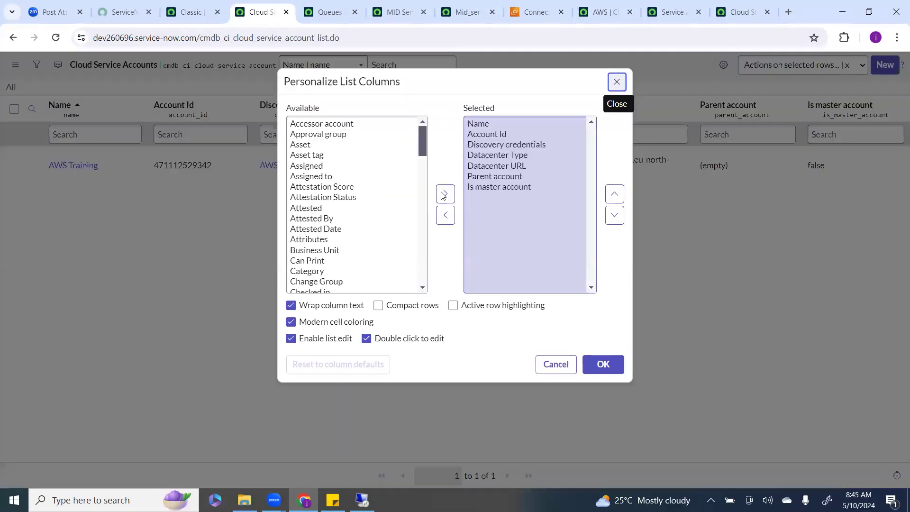
pyautogui.click(365, 196)
pyautogui.scroll(-7, 366, 196)
pyautogui.scroll(3, 363, 206)
pyautogui.doubleClick(369, 182)
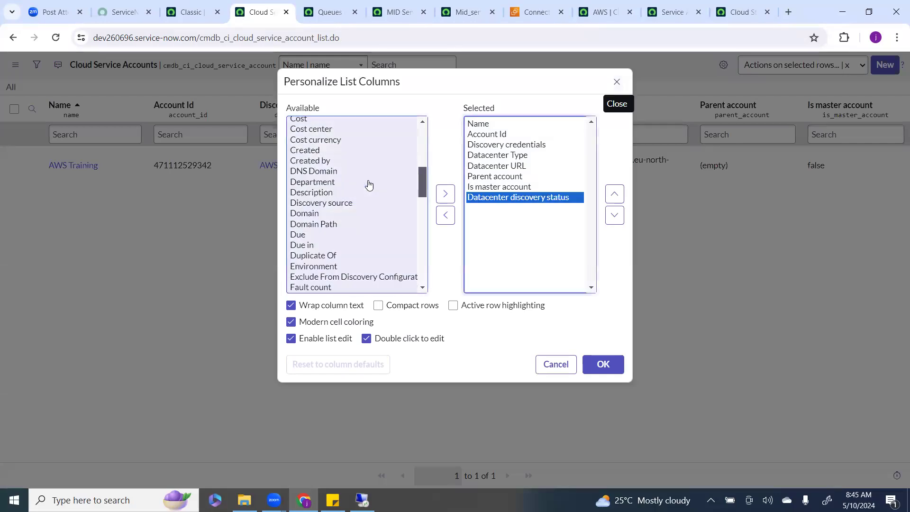
pyautogui.click(614, 194)
pyautogui.click(614, 193)
pyautogui.click(614, 193)
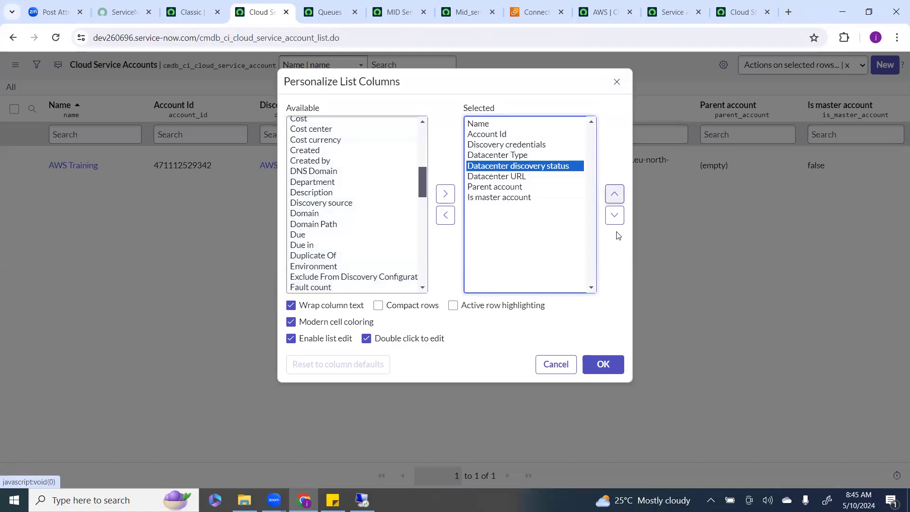
pyautogui.click(603, 364)
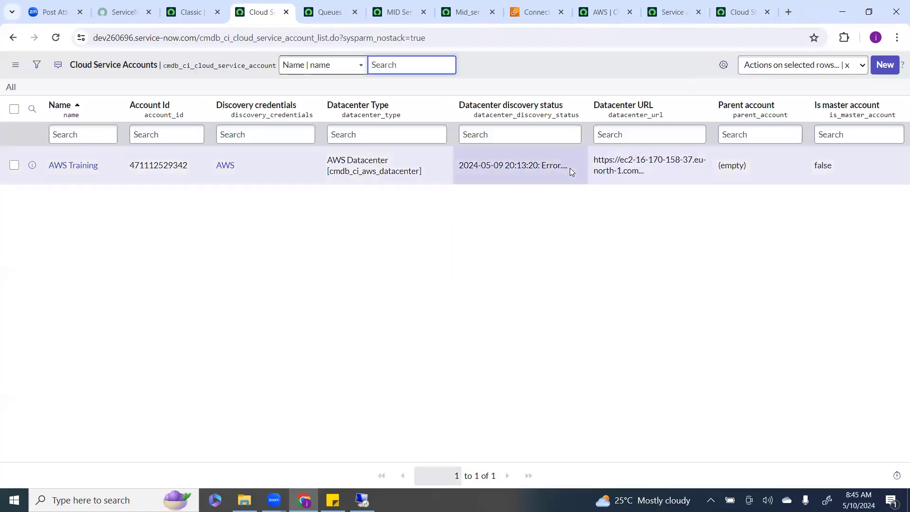
# Try to edit the AWS Training row's Datacenter discovery status directly in the list.
pyautogui.doubleClick(567, 152)
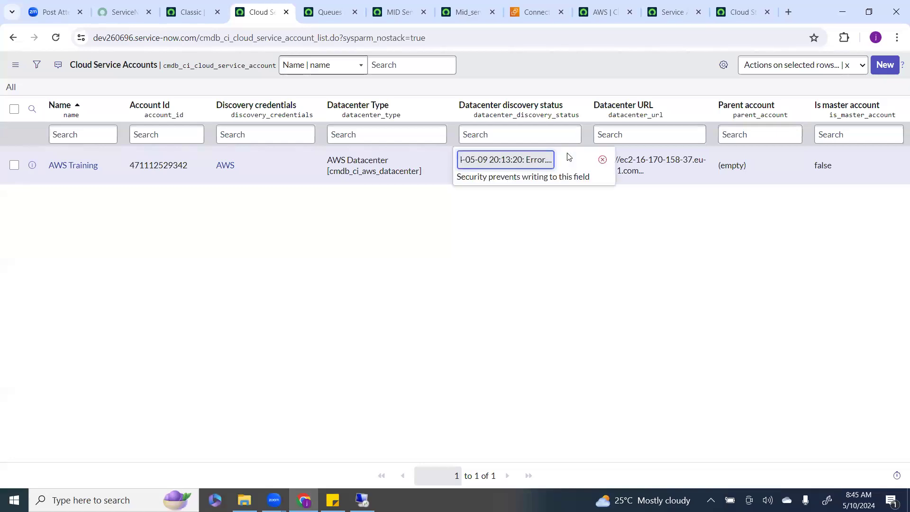
# Reopen the inline editor on the AWS Training row's Datacenter discovery status cell and cancel it.
pyautogui.doubleClick(530, 158)
pyautogui.click(603, 159)
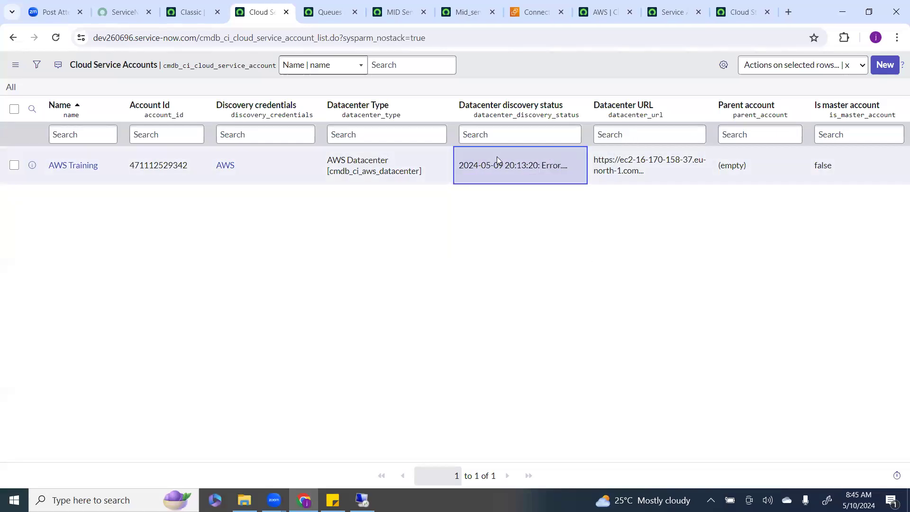
# Filter the classic navigator by discovery and browse through the Discovery modules listed.
pyautogui.click(190, 6)
pyautogui.click(127, 66)
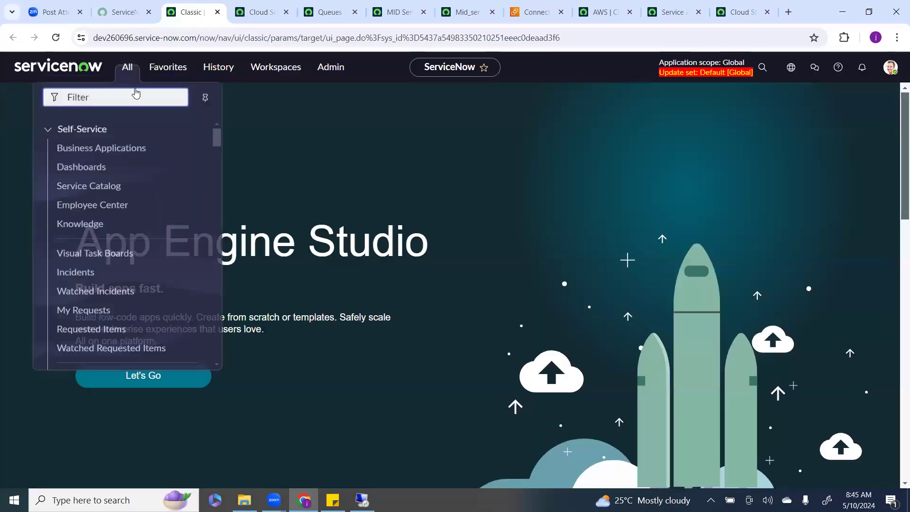
pyautogui.click(139, 98)
pyautogui.write('di')
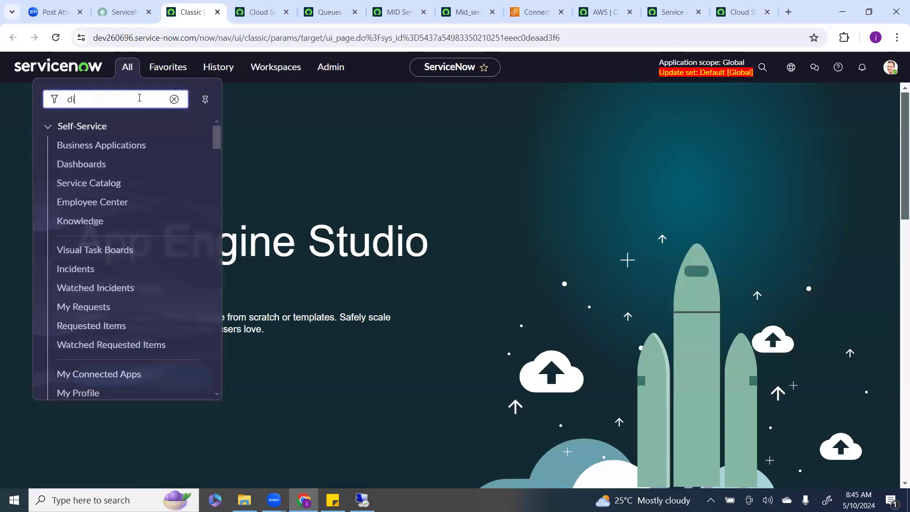
pyautogui.write('scovery')
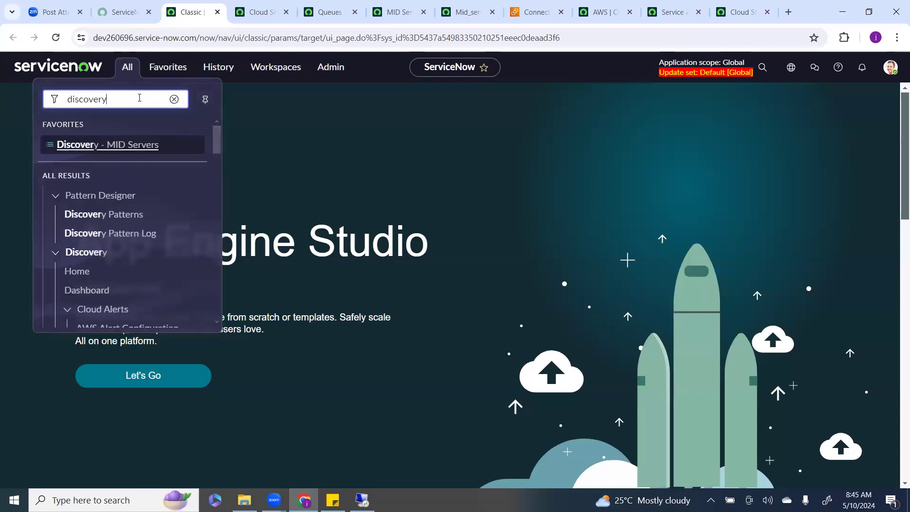
pyautogui.scroll(-3, 126, 214)
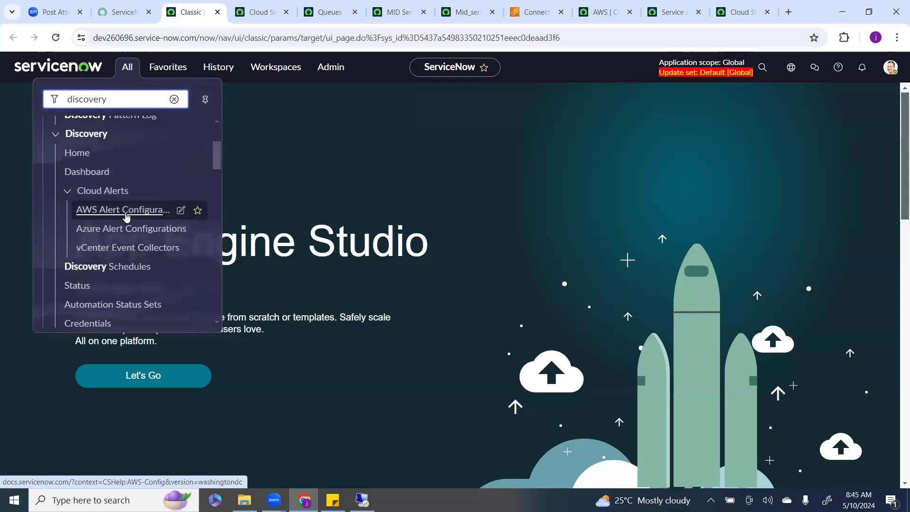
pyautogui.scroll(-4, 126, 216)
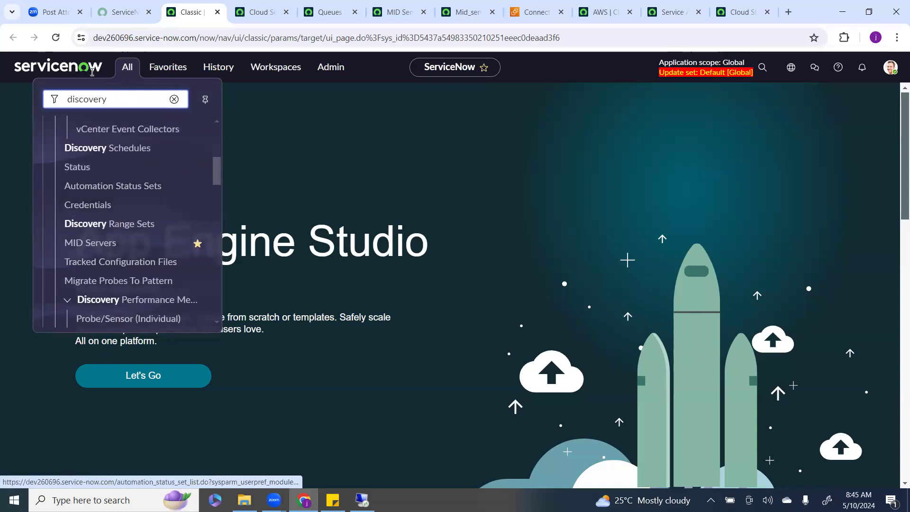
pyautogui.scroll(-1, 150, 245)
pyautogui.scroll(-5, 150, 244)
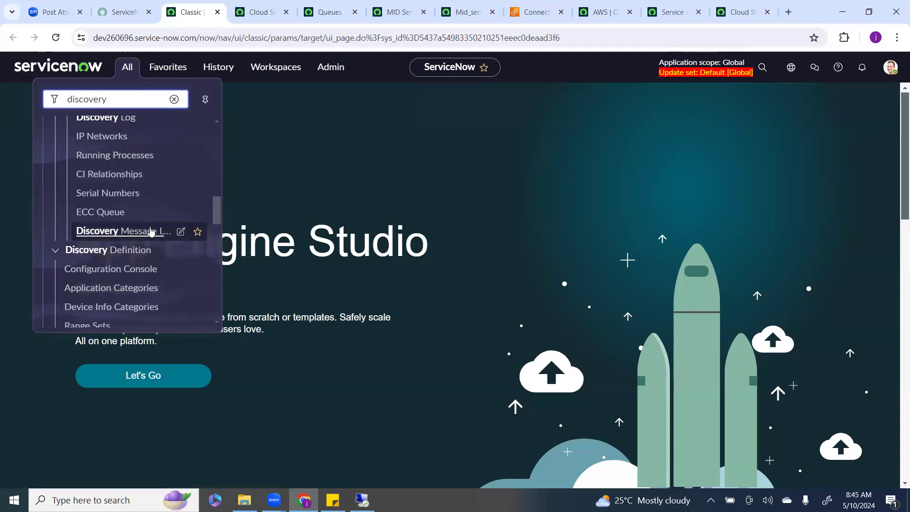
pyautogui.scroll(-4, 127, 237)
pyautogui.scroll(-7, 111, 247)
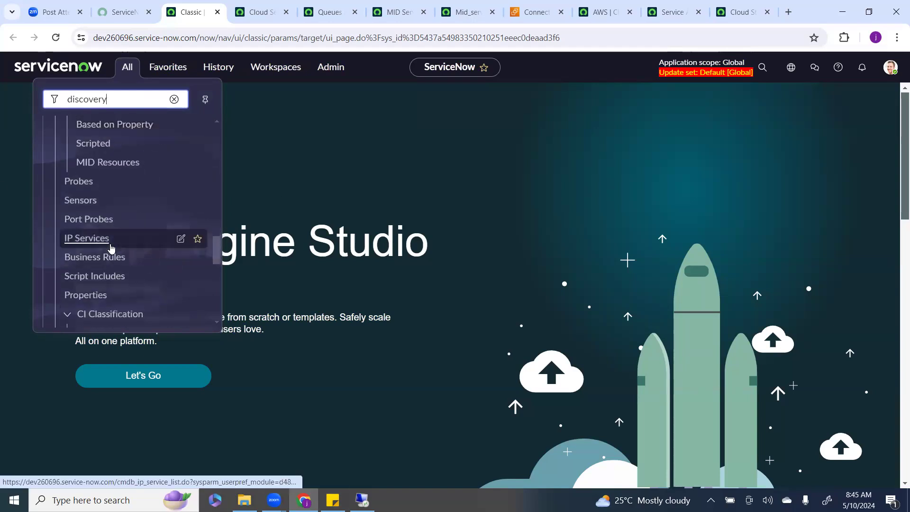
pyautogui.scroll(-3, 110, 247)
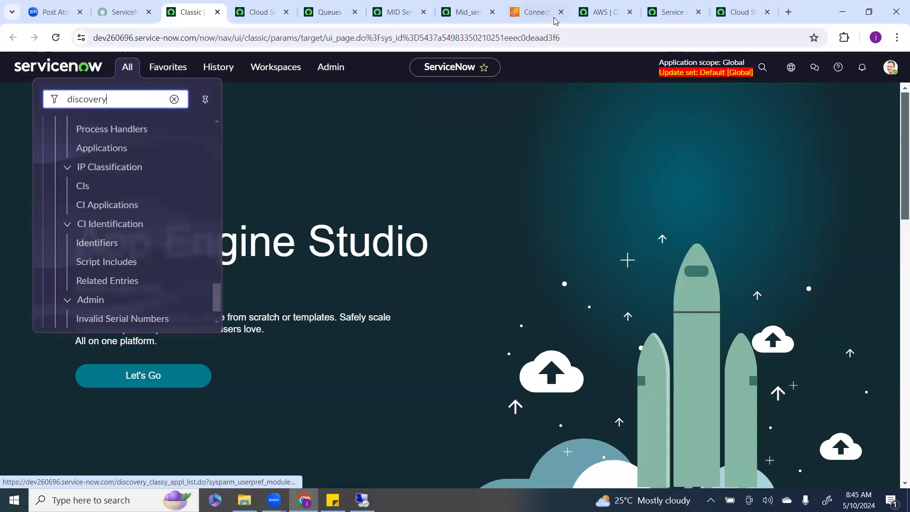
# Return to the AWS Training service account in the Cloud Admin Portal and open Discovery Schedules in a new tab.
pyautogui.click(592, 15)
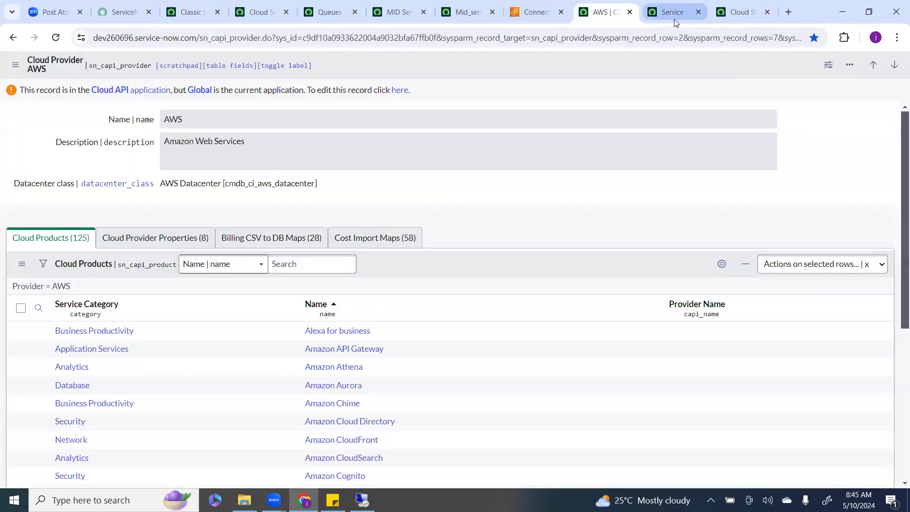
pyautogui.click(674, 19)
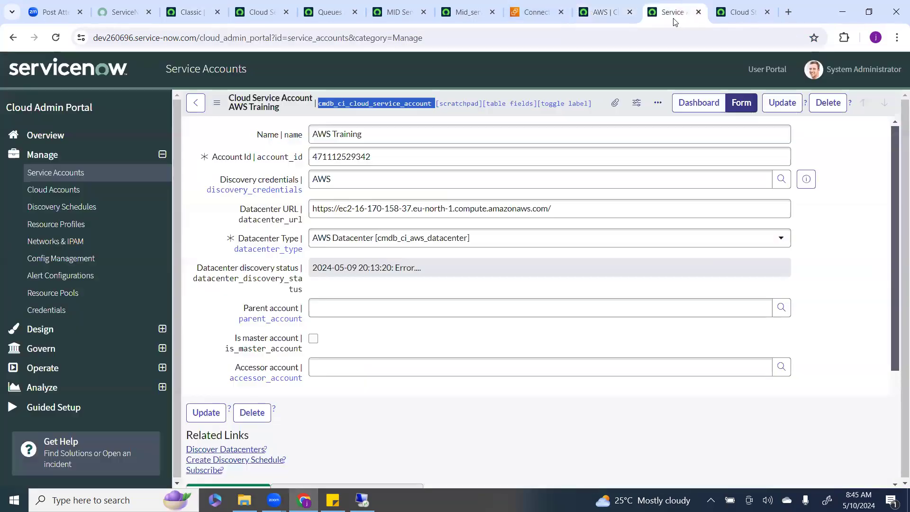
pyautogui.rightClick(50, 206)
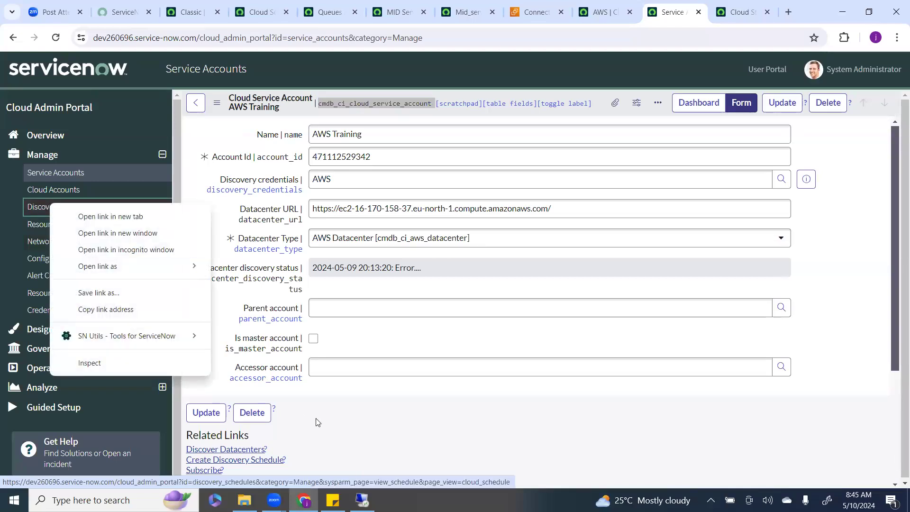
pyautogui.click(336, 438)
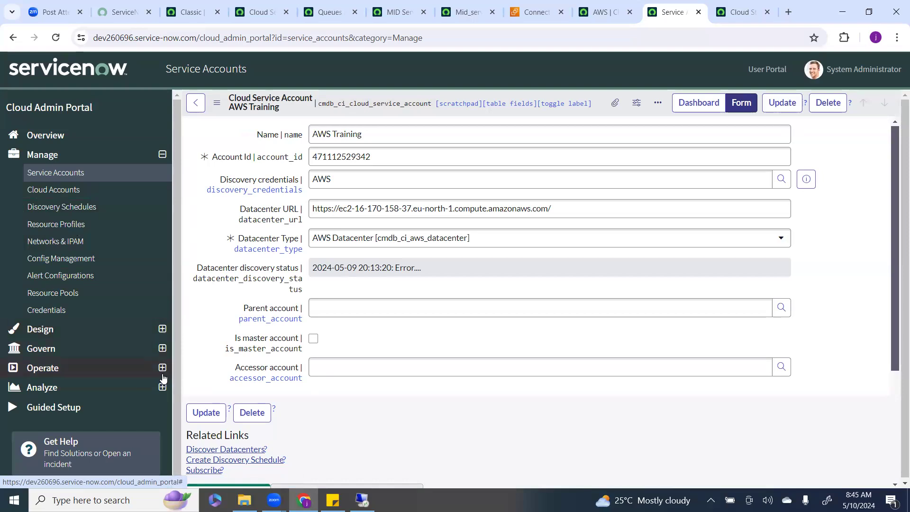
pyautogui.rightClick(59, 209)
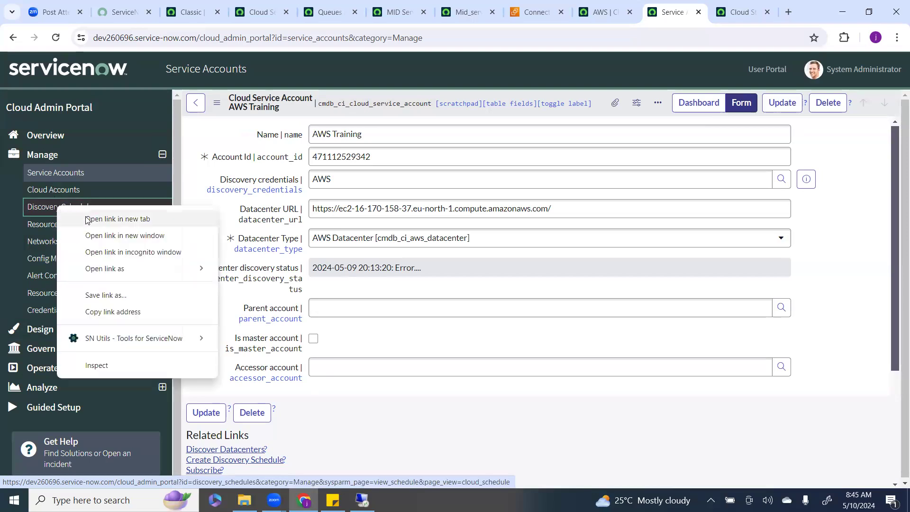
pyautogui.click(117, 219)
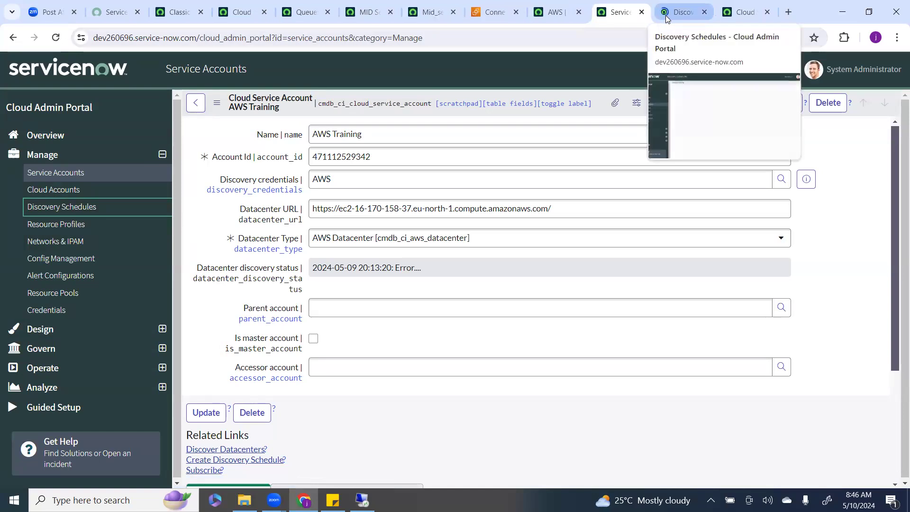
# Review the active discovery schedules, then go back to the AWS Training service account form.
pyautogui.click(670, 18)
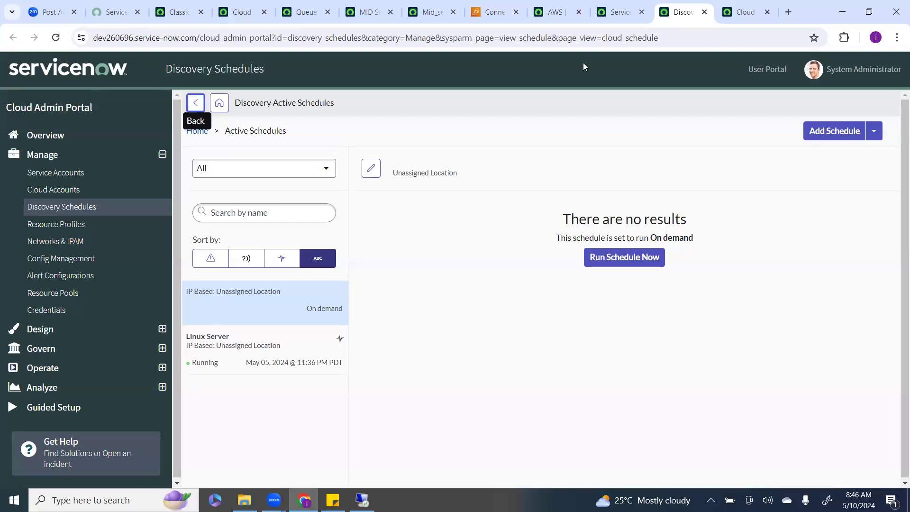
pyautogui.click(620, 18)
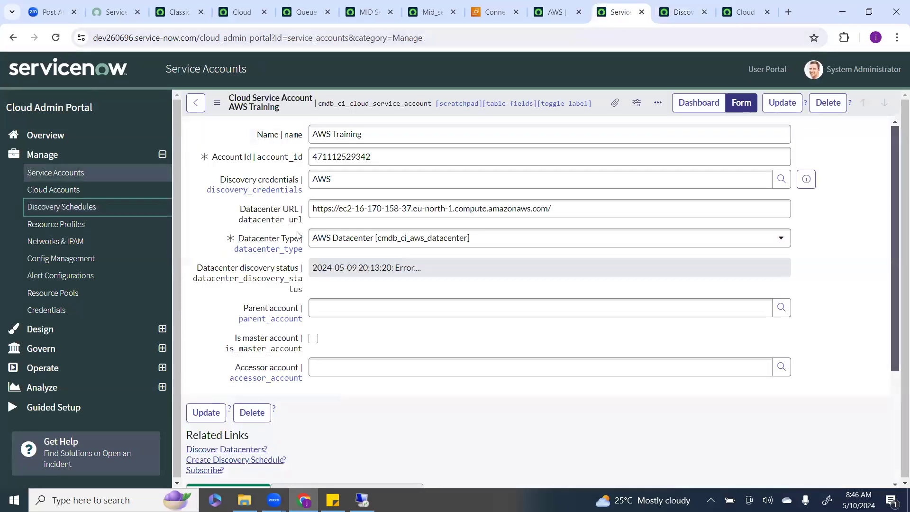
pyautogui.scroll(-5, 248, 294)
pyautogui.click(244, 283)
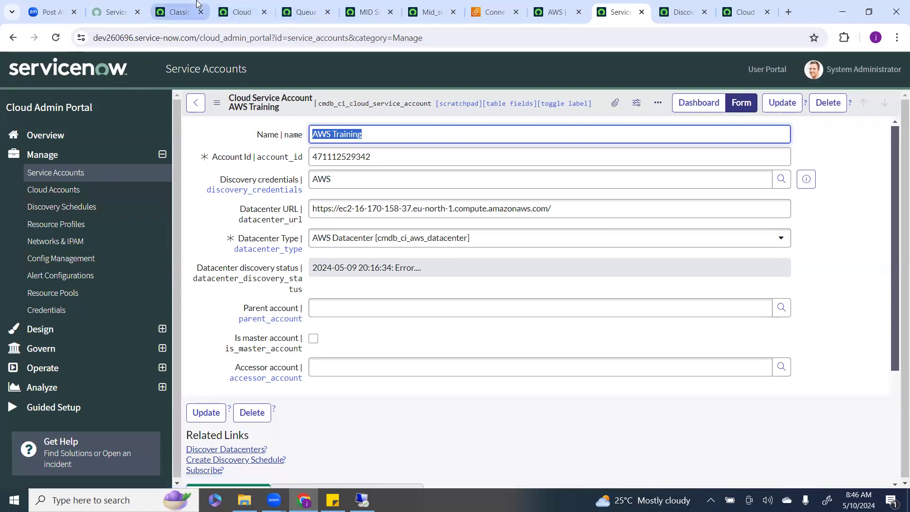
# Filter the classic navigator by cloud and browse the Cloud API and Cloud Provisioning modules.
pyautogui.click(180, 12)
pyautogui.click(127, 67)
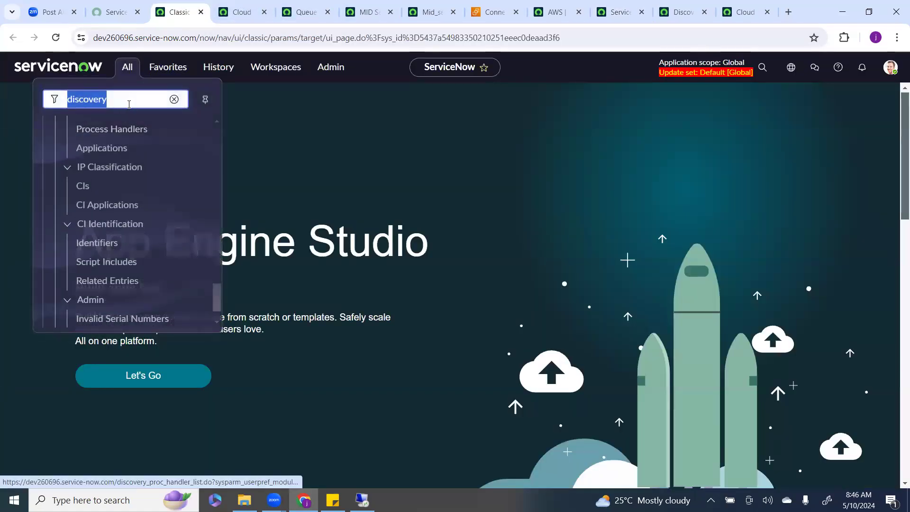
pyautogui.click(174, 94)
pyautogui.write('cloud')
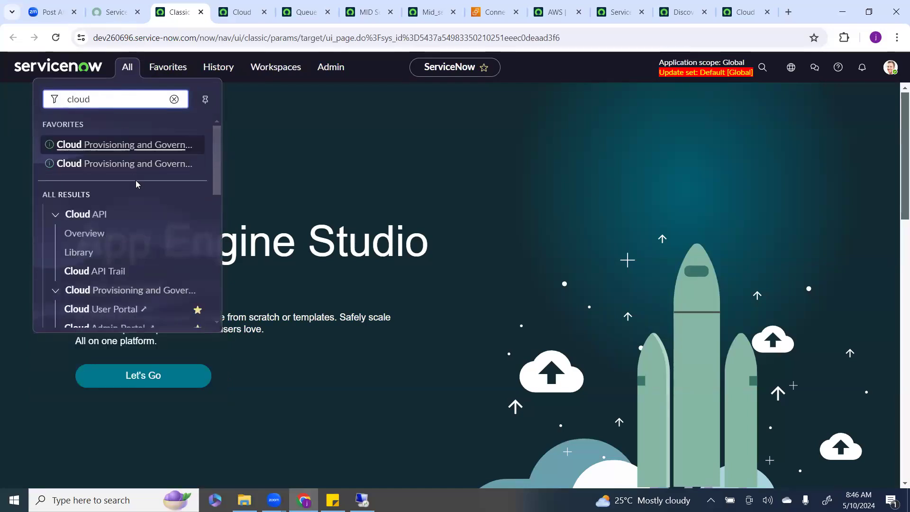
pyautogui.scroll(-5, 136, 185)
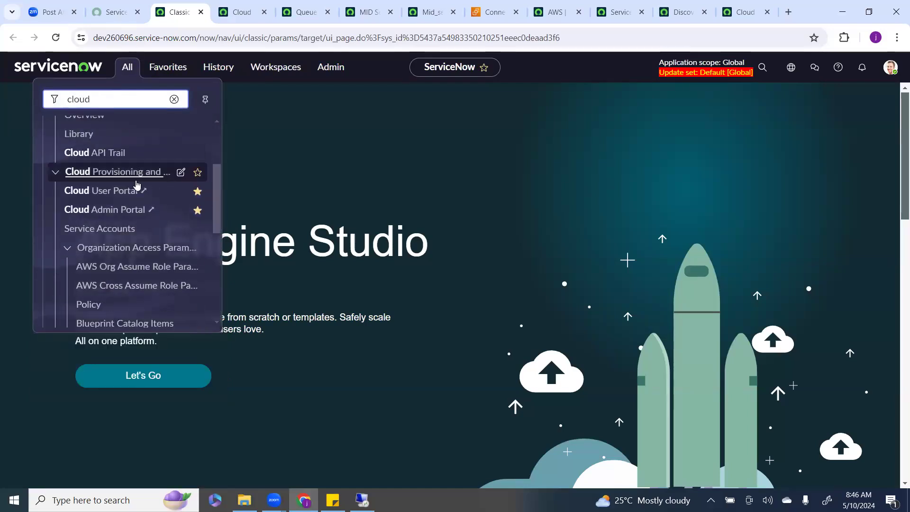
pyautogui.scroll(-3, 136, 184)
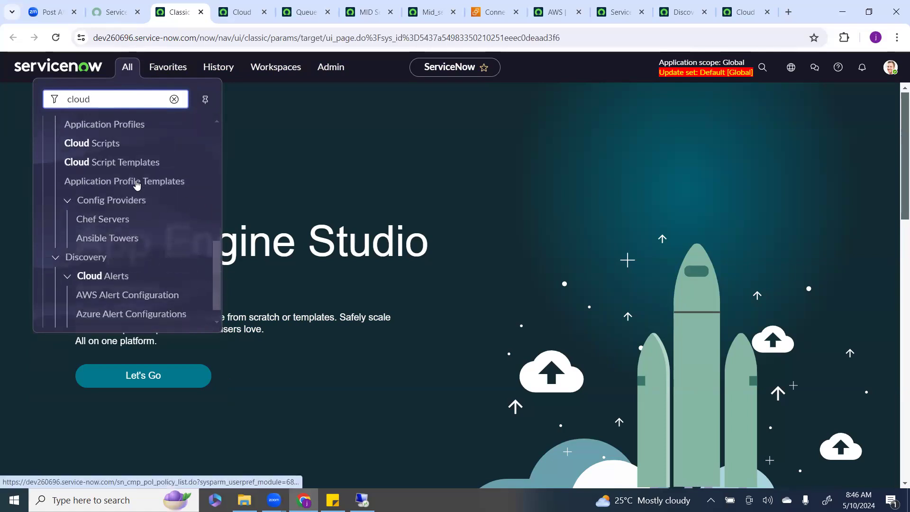
pyautogui.scroll(-1, 136, 184)
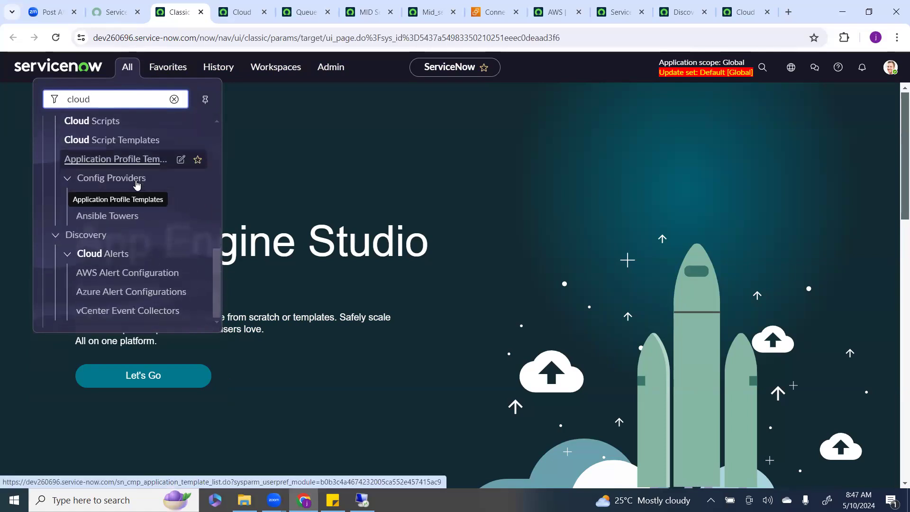
# Filter the navigator by data and browse the results for data center related modules.
pyautogui.click(174, 99)
pyautogui.write('da')
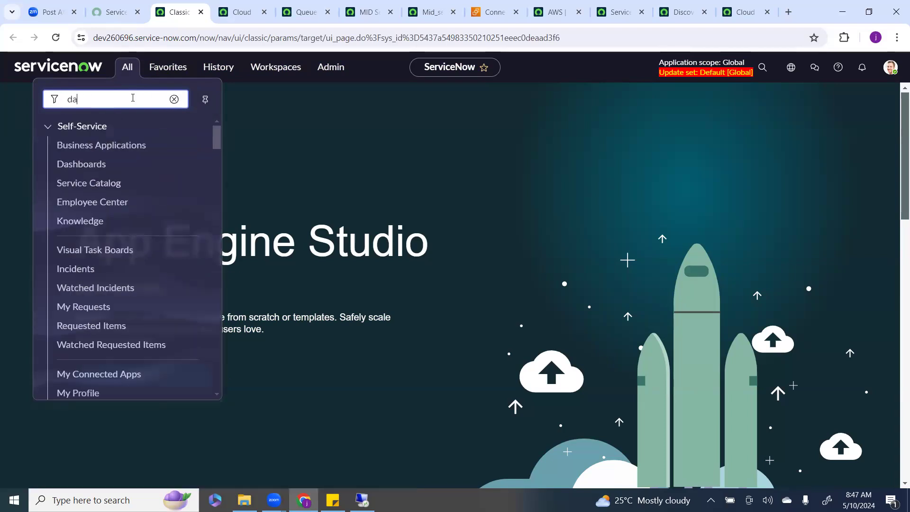
pyautogui.write('tace')
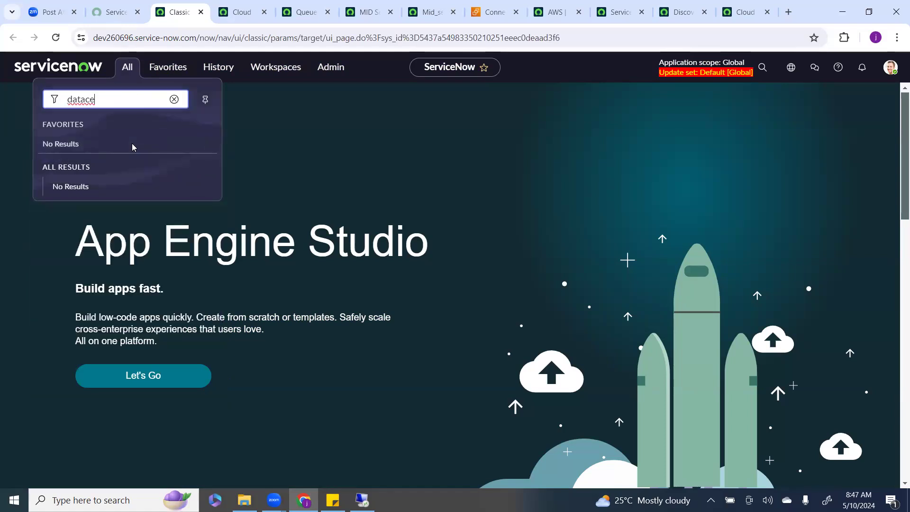
pyautogui.press('BackSpace')
pyautogui.press('BackSpace')
pyautogui.scroll(-5, 107, 209)
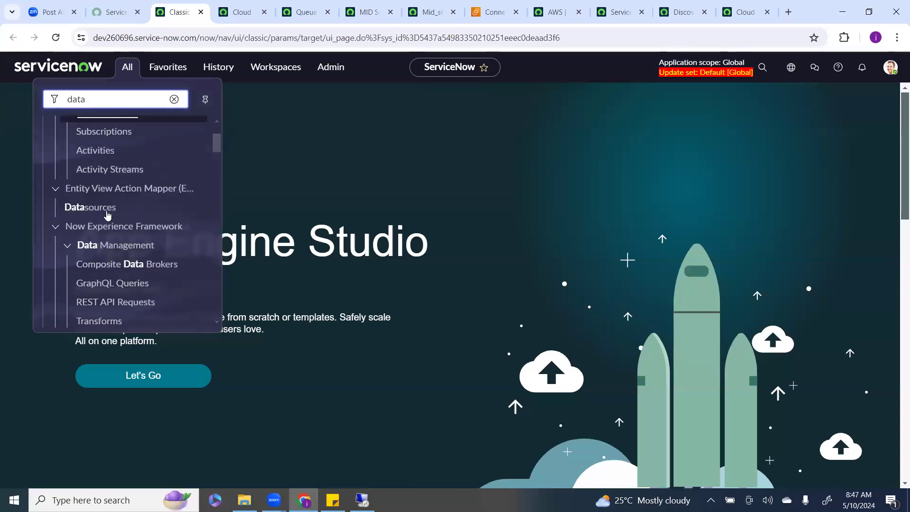
pyautogui.scroll(-4, 114, 255)
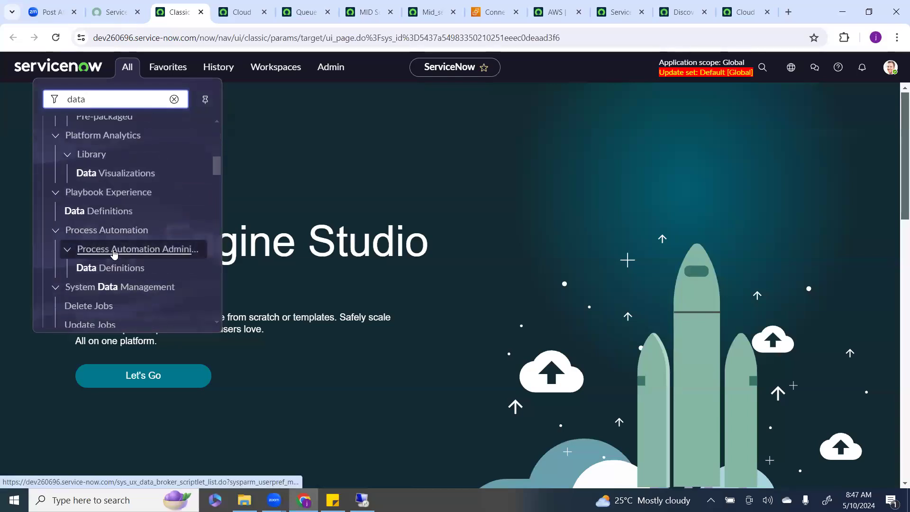
pyautogui.scroll(-8, 113, 254)
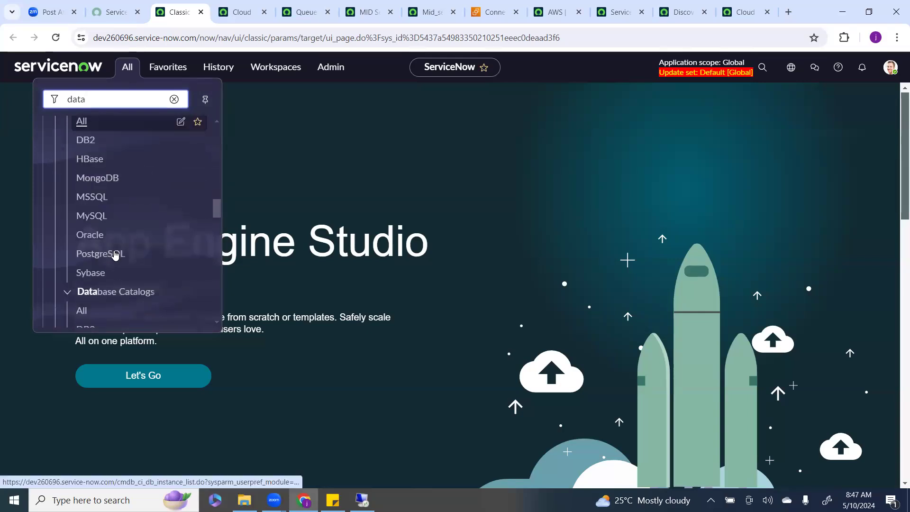
pyautogui.scroll(-4, 115, 256)
pyautogui.scroll(3, 115, 256)
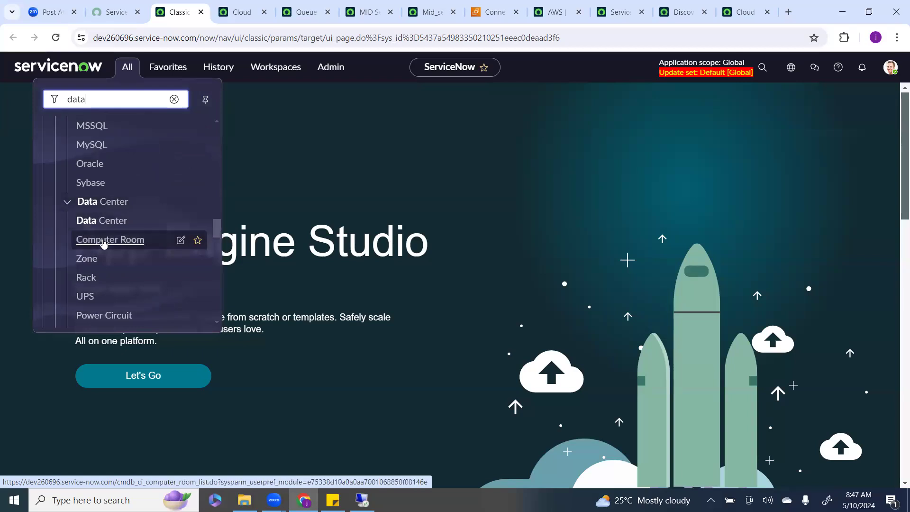
pyautogui.scroll(-3, 102, 241)
pyautogui.scroll(-5, 97, 270)
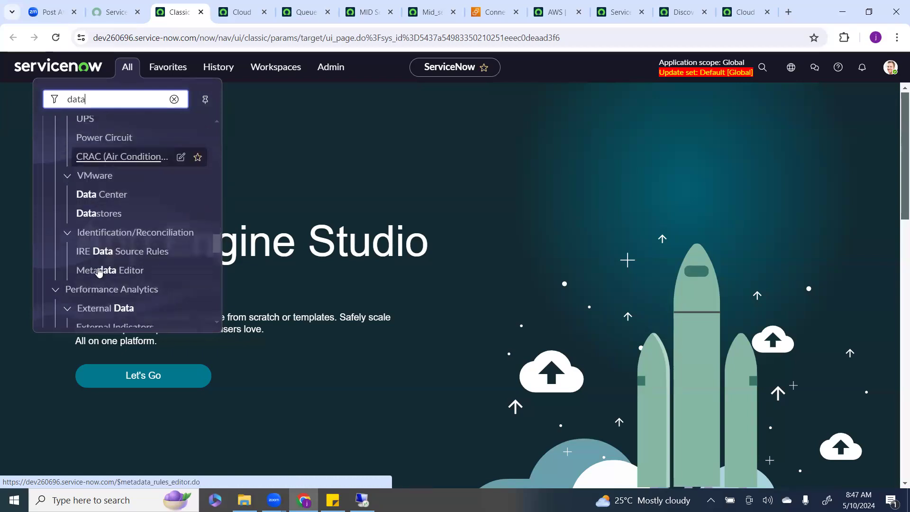
pyautogui.scroll(-5, 98, 271)
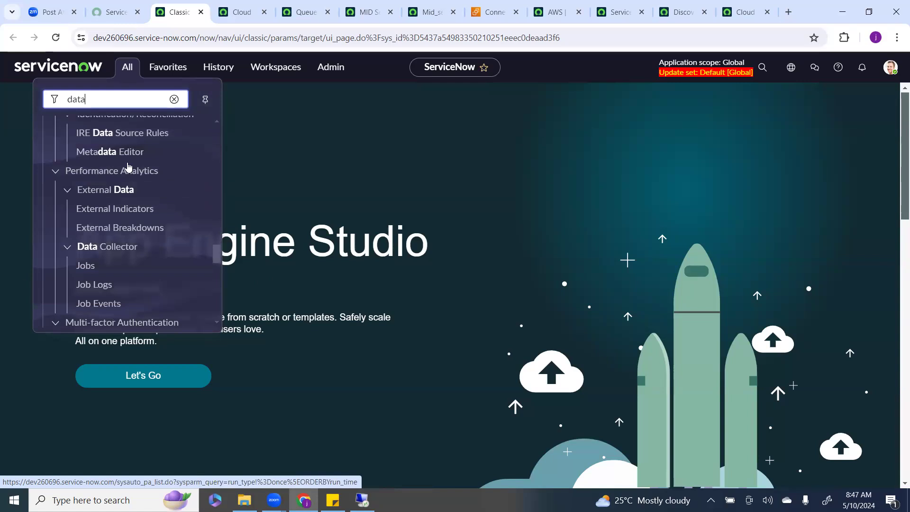
pyautogui.scroll(-5, 112, 291)
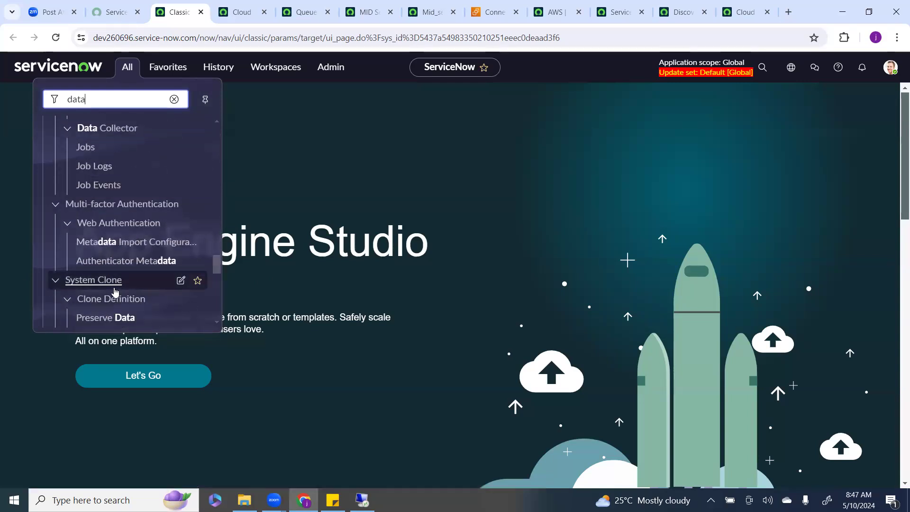
pyautogui.scroll(-7, 115, 291)
pyautogui.scroll(-7, 116, 291)
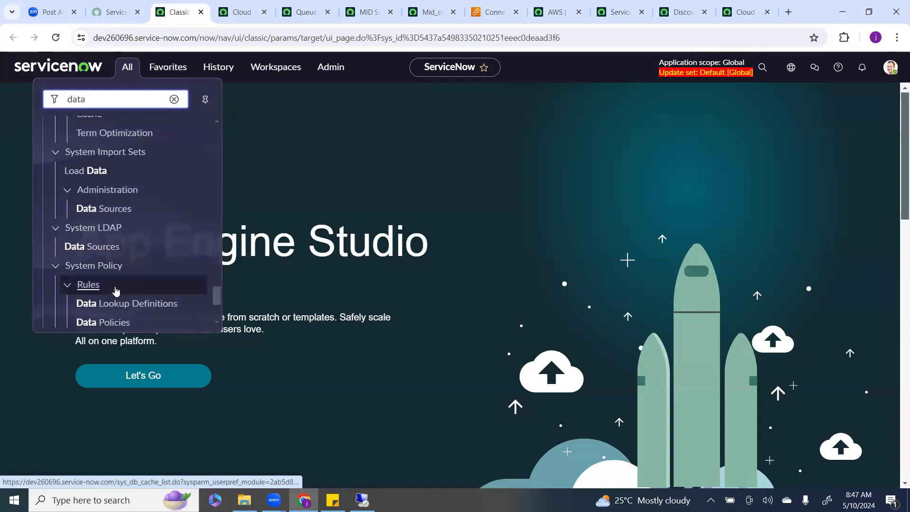
pyautogui.scroll(-5, 115, 290)
# Replace the navigator filter with cloud to list the cloud modules again.
pyautogui.click(168, 102)
pyautogui.write('cl')
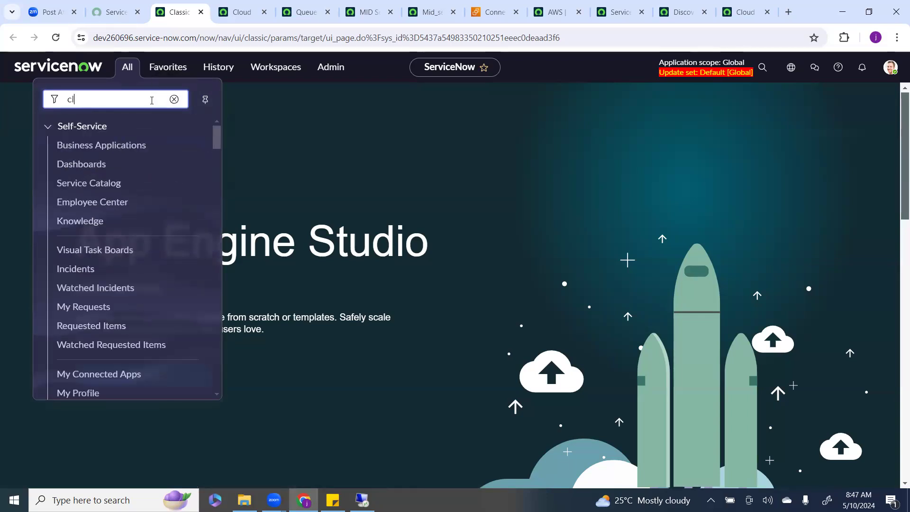
pyautogui.write('oud')
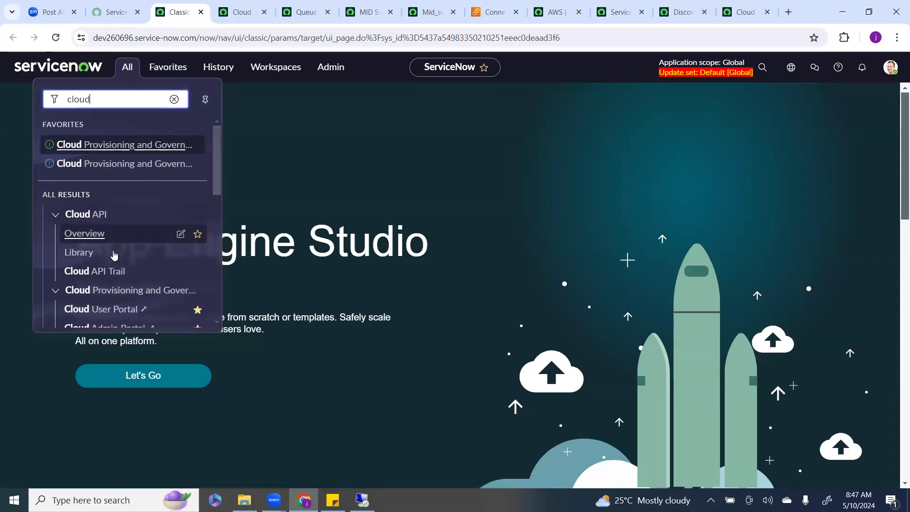
# Browse the remaining cloud modules in the navigator and return to the AWS Training service account tab.
pyautogui.scroll(-3, 116, 256)
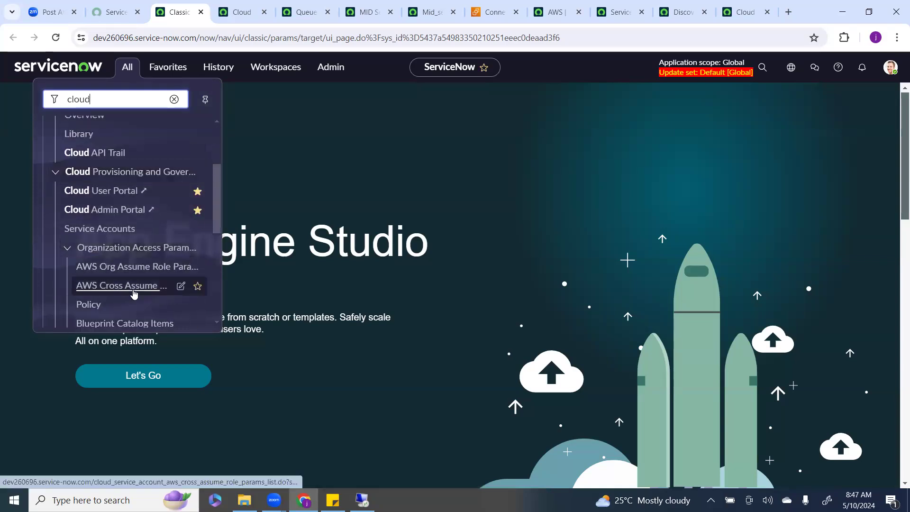
pyautogui.scroll(-5, 144, 294)
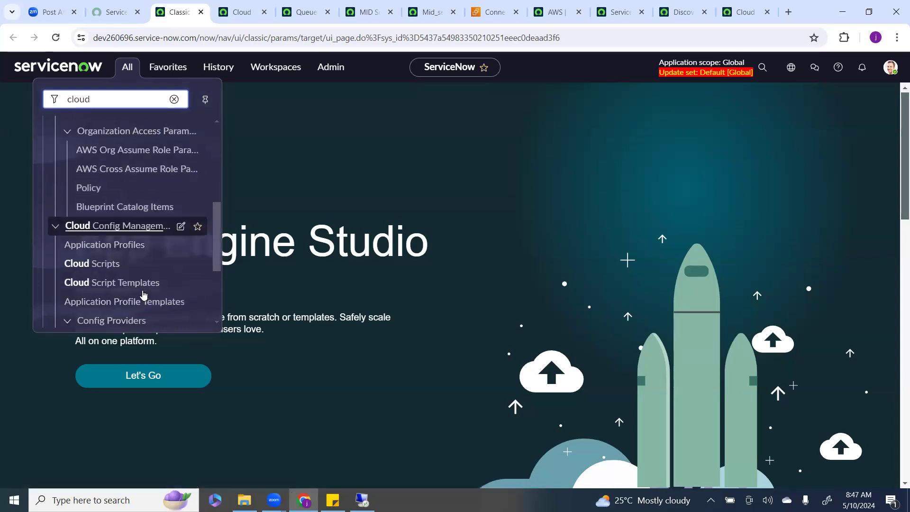
pyautogui.scroll(-2, 143, 294)
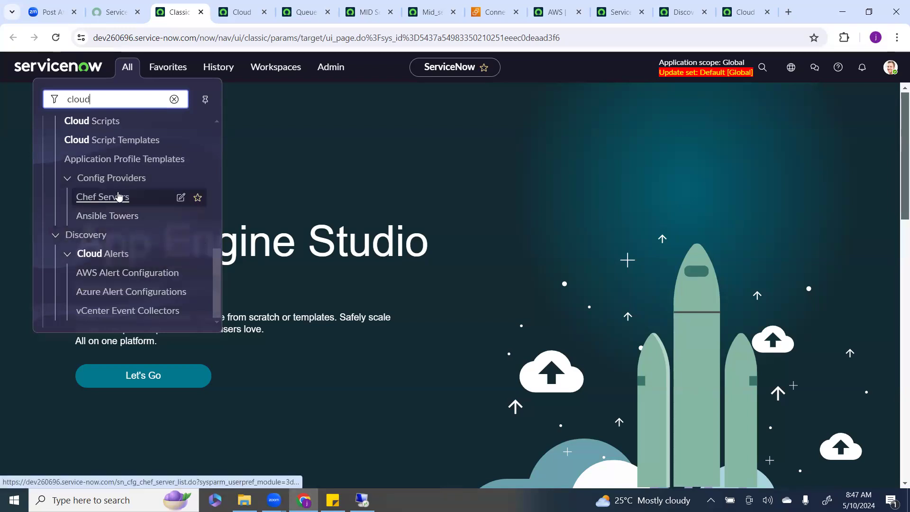
pyautogui.click(609, 14)
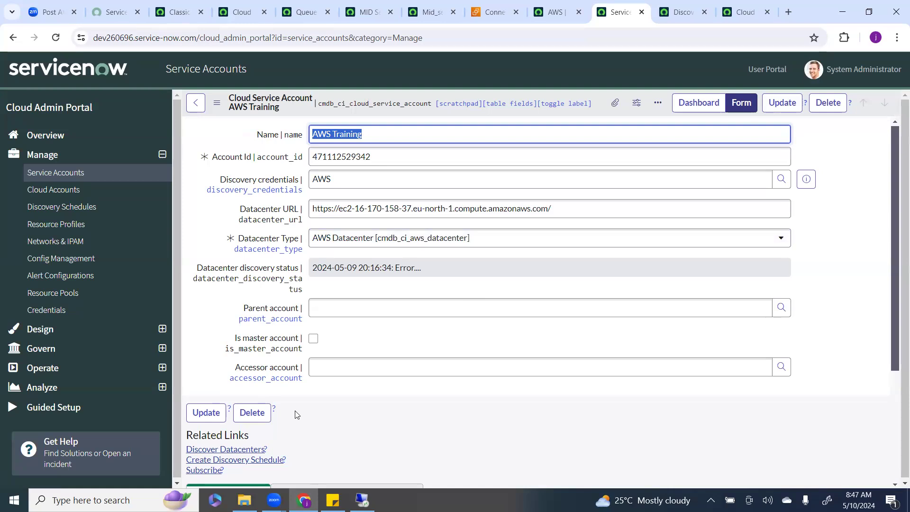
# Copy the service account's Account Id and open the remote Windows server desktop maximized.
pyautogui.doubleClick(380, 157)
pyautogui.hotkey('ctrl', 'c')
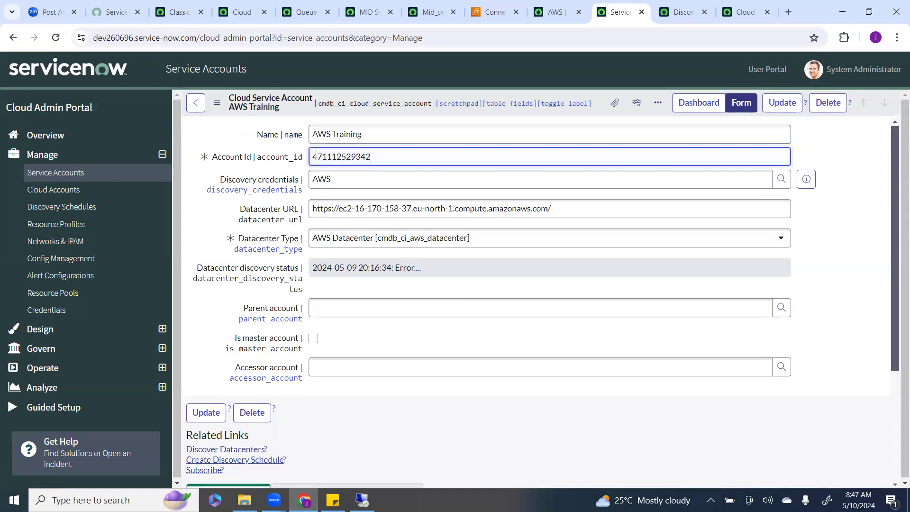
pyautogui.moveTo(569, 209); pyautogui.dragTo(362, 410)
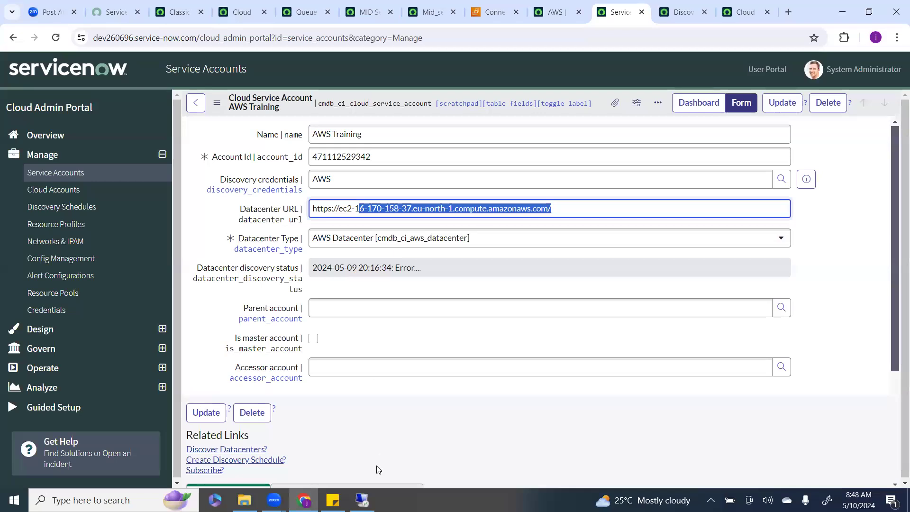
pyautogui.click(362, 499)
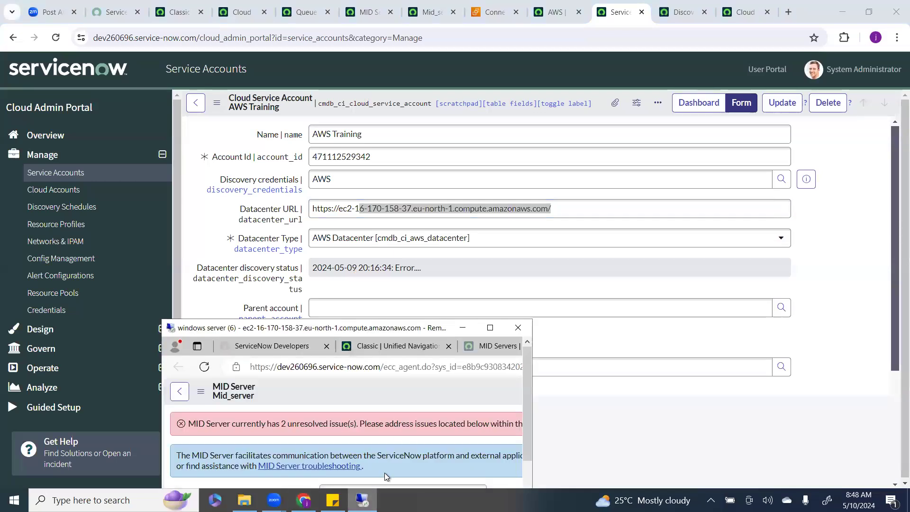
pyautogui.click(490, 327)
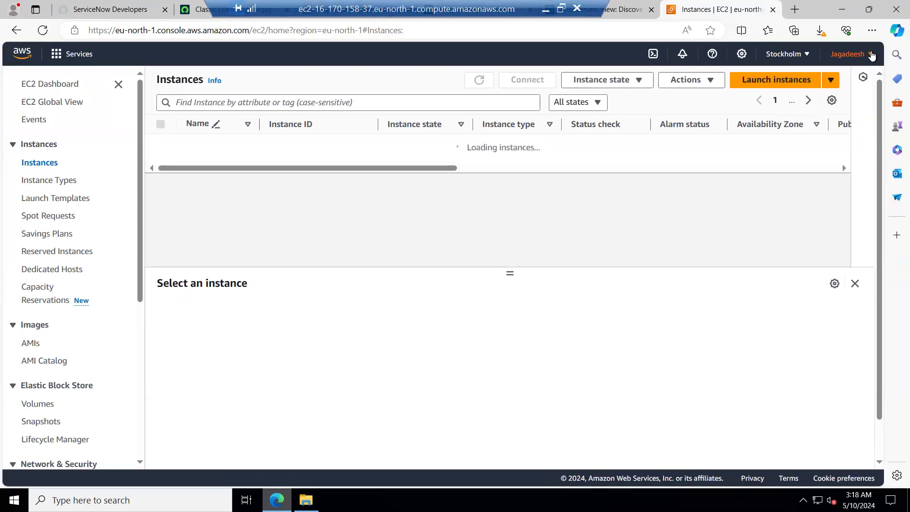
# Check the AWS console's account menu, open the IAM dashboard, and minimize the remote desktop.
pyautogui.click(871, 55)
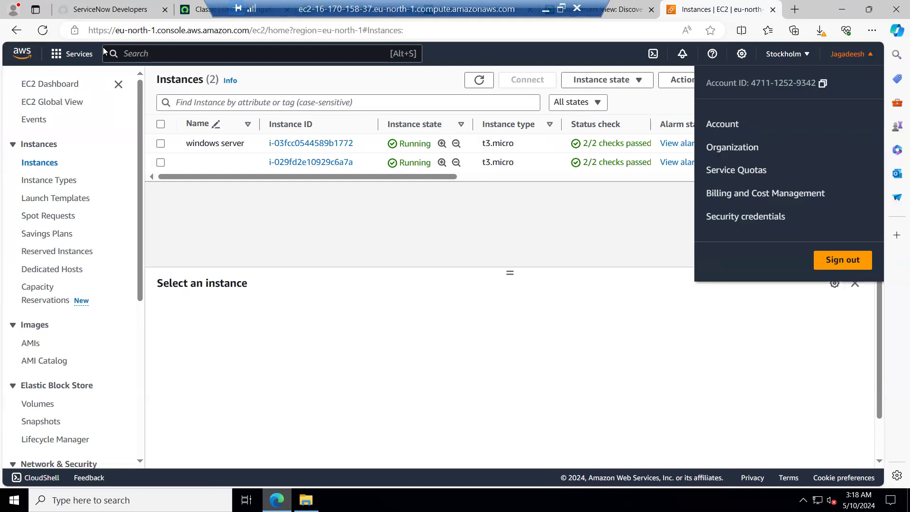
pyautogui.click(64, 61)
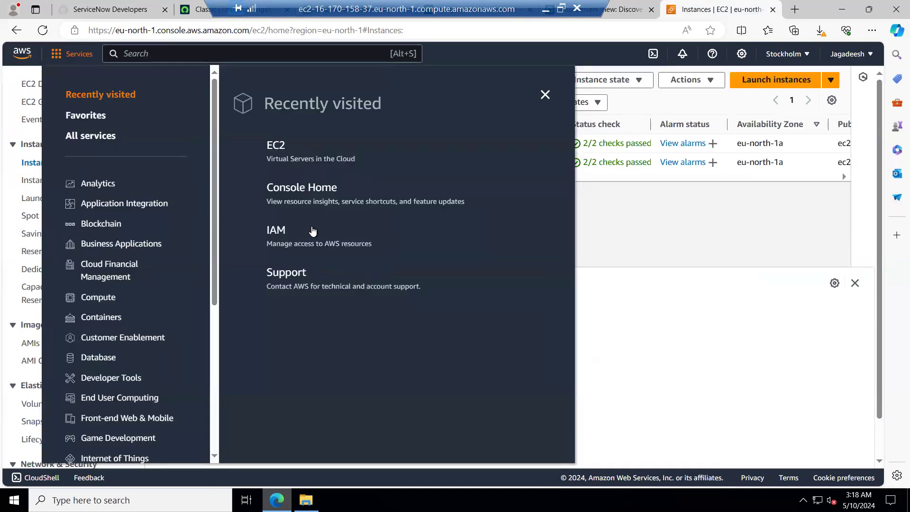
pyautogui.click(285, 233)
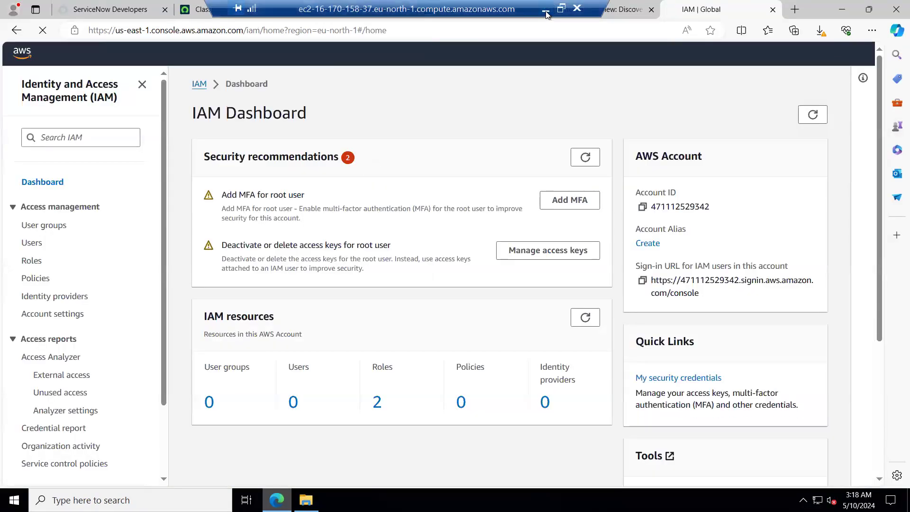
pyautogui.click(546, 9)
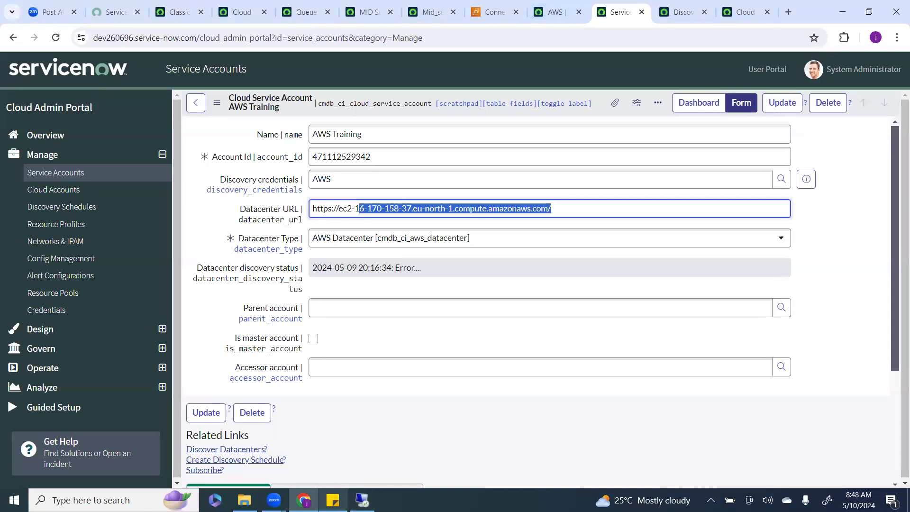
# Paste the copied account ID into a sticky note below the server IP.
pyautogui.click(332, 500)
pyautogui.click(651, 202)
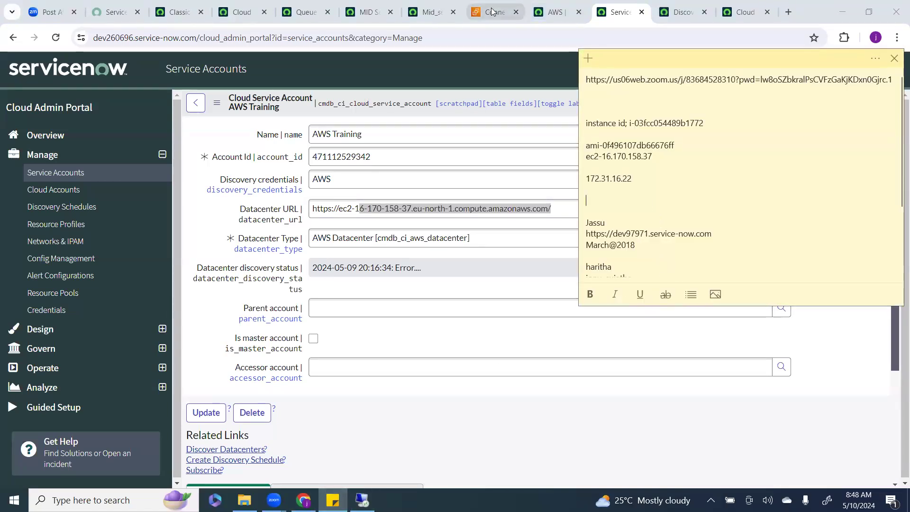
pyautogui.hotkey('ctrl', 'v')
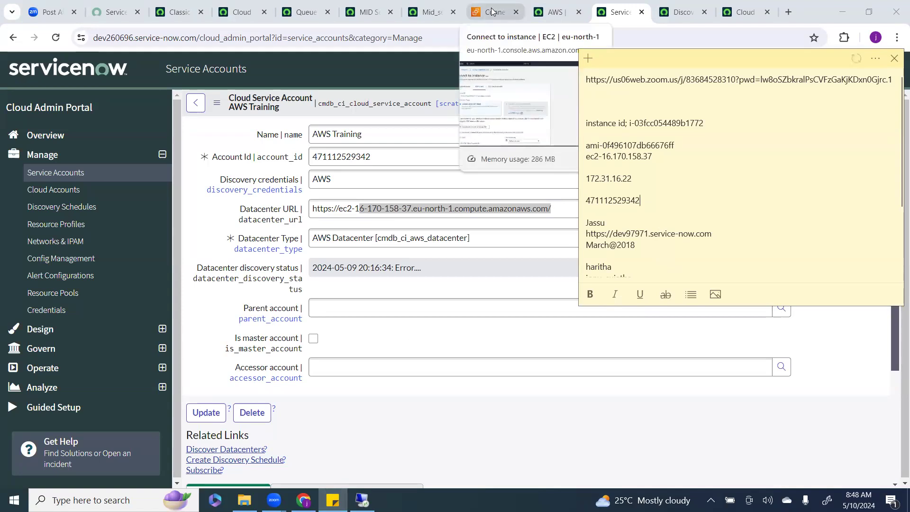
pyautogui.click(480, 347)
# Return to the remote AWS console, open the IAM Roles list and search the roles for ad.
pyautogui.click(361, 500)
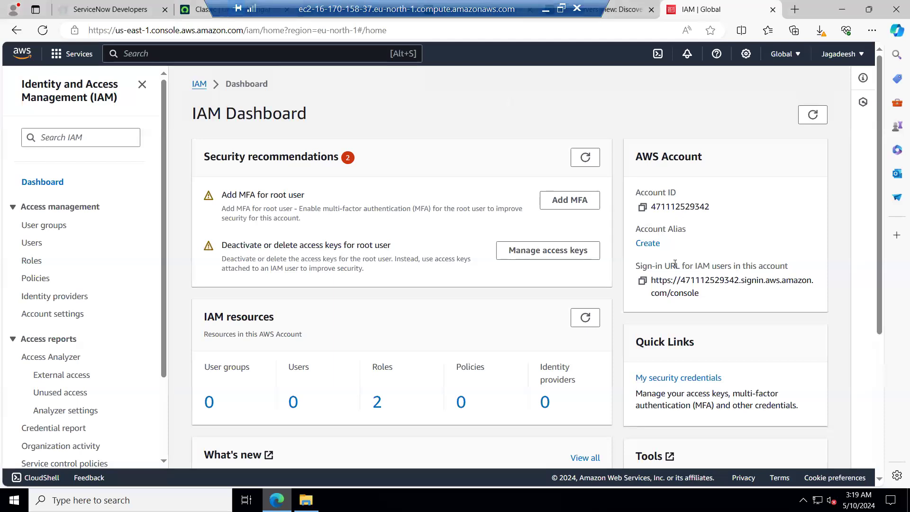
pyautogui.scroll(-4, 356, 281)
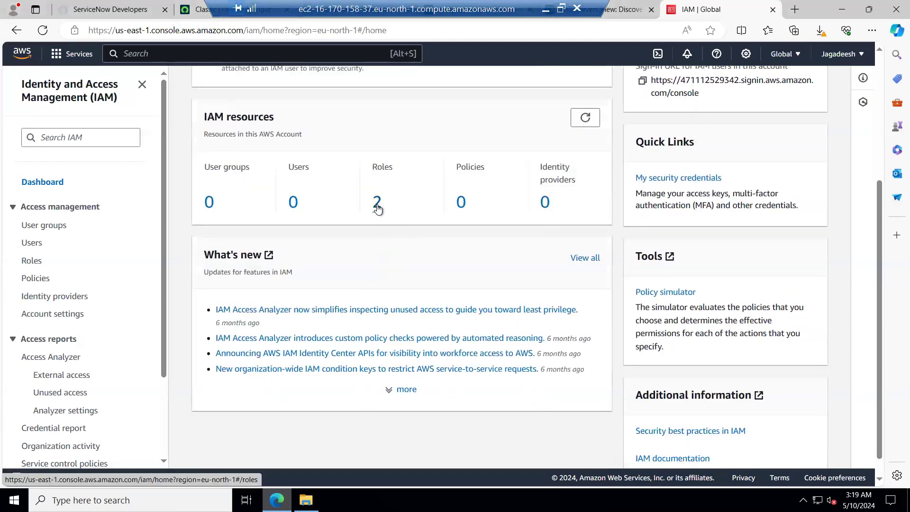
pyautogui.click(377, 204)
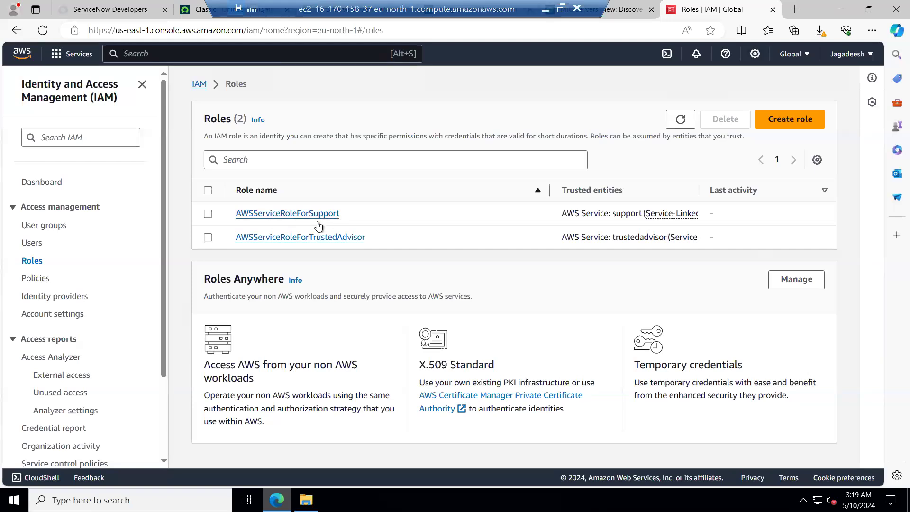
pyautogui.click(283, 162)
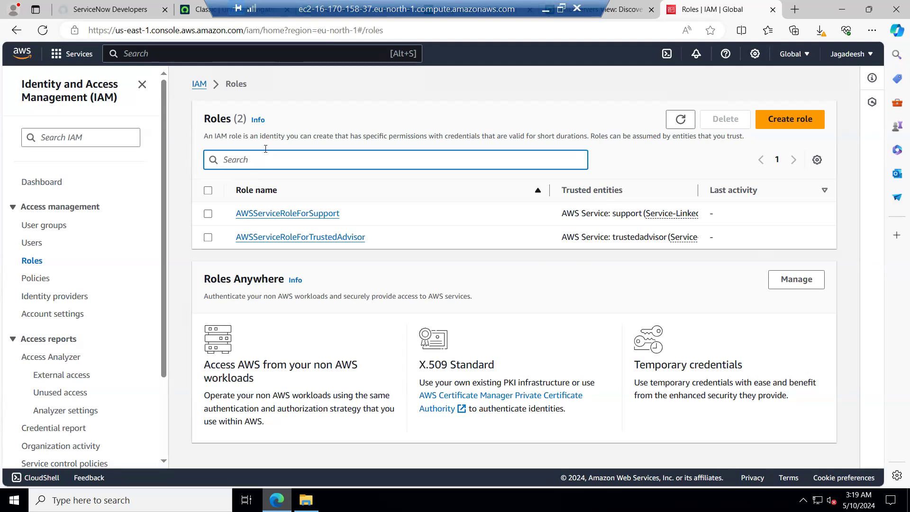
pyautogui.write('i')
pyautogui.press('BackSpace')
pyautogui.write('ad')
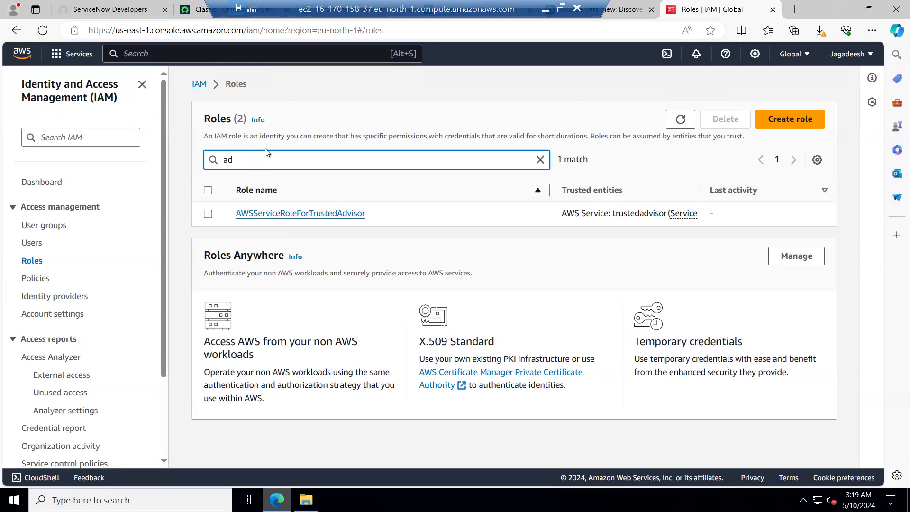
# Go back to the IAM dashboard and open the Account page from the account menu.
pyautogui.click(201, 86)
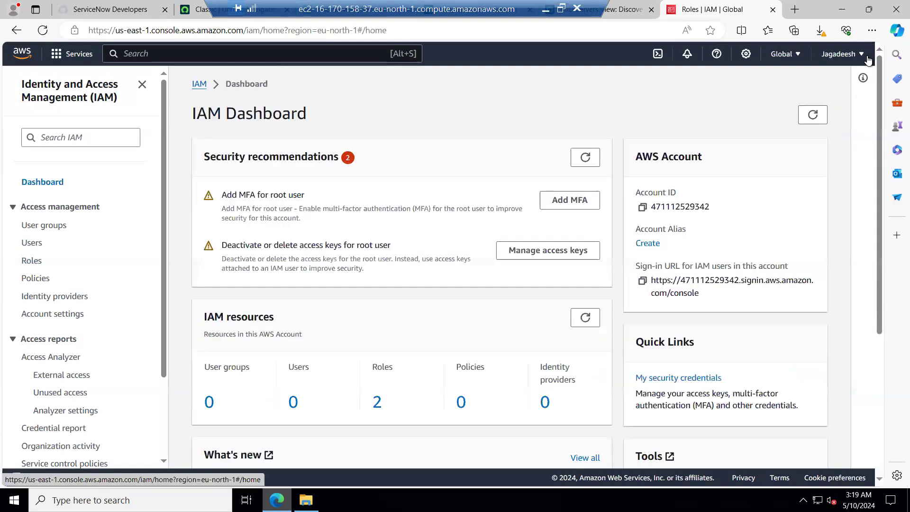
pyautogui.click(857, 56)
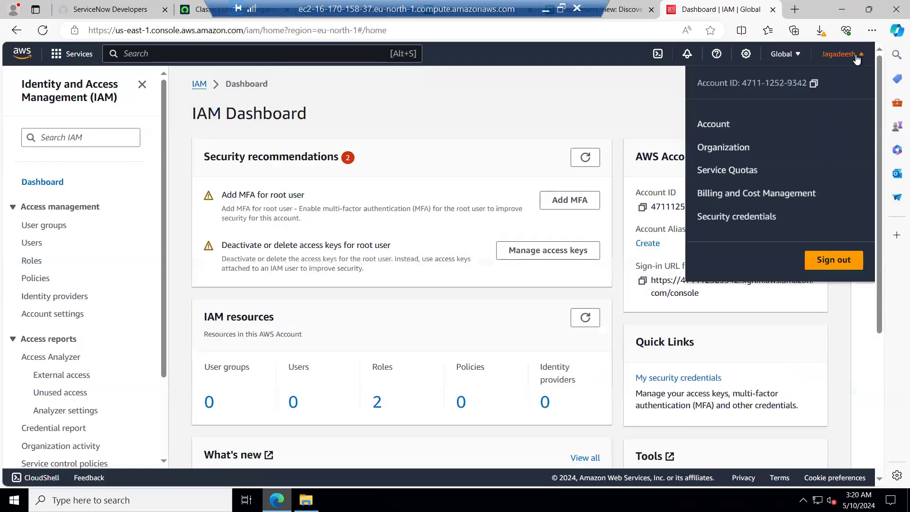
pyautogui.click(721, 122)
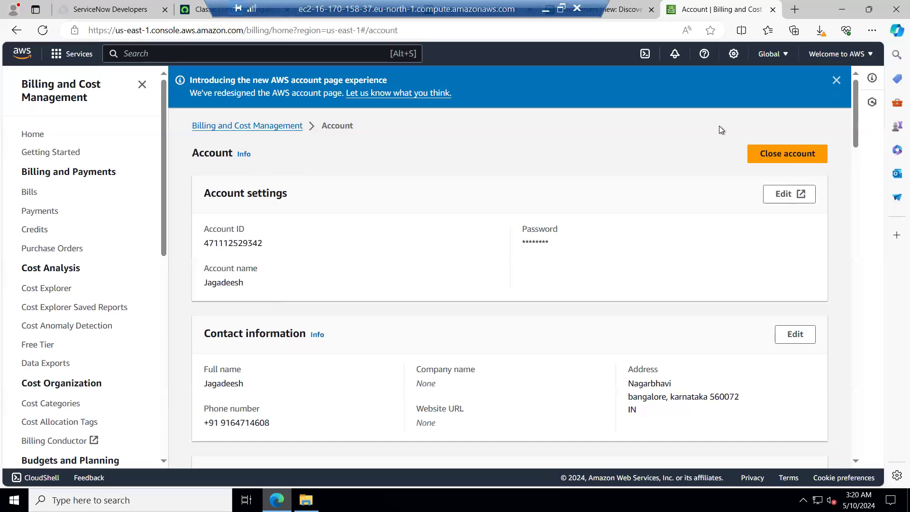
# Review the Account page's account settings, contacts and AWS Regions list.
pyautogui.scroll(-10, 382, 315)
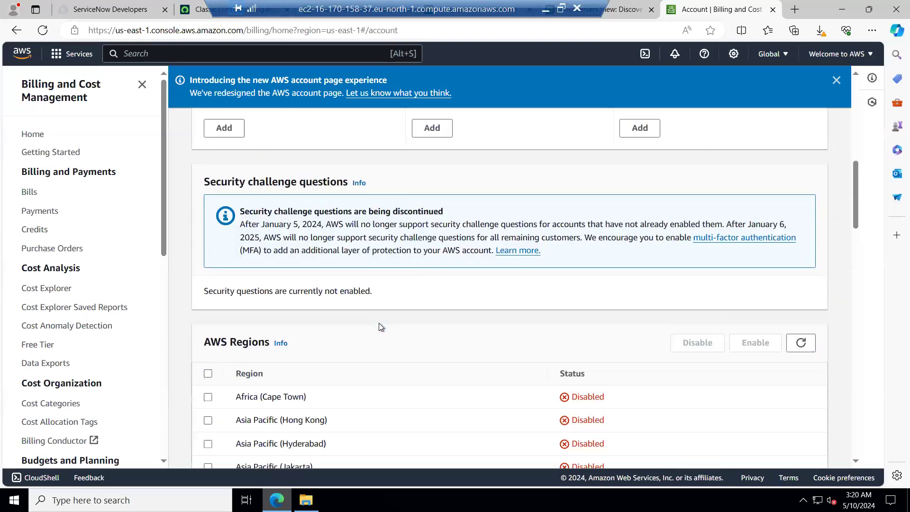
pyautogui.scroll(-9, 379, 324)
pyautogui.scroll(-12, 379, 327)
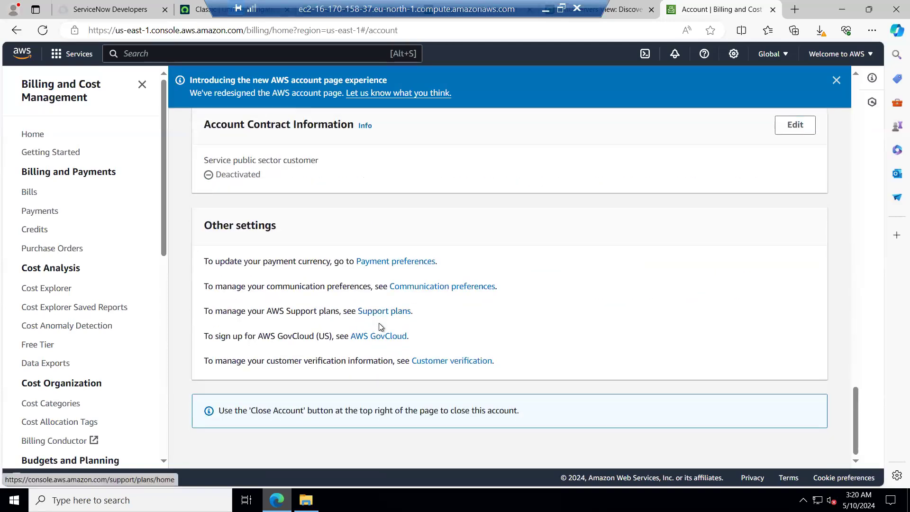
pyautogui.scroll(8, 380, 327)
pyautogui.scroll(5, 380, 326)
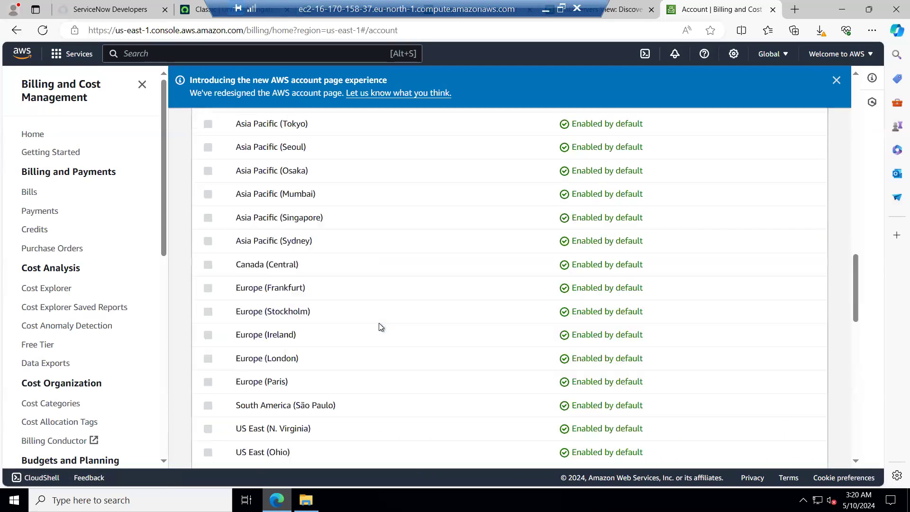
pyautogui.scroll(-4, 379, 326)
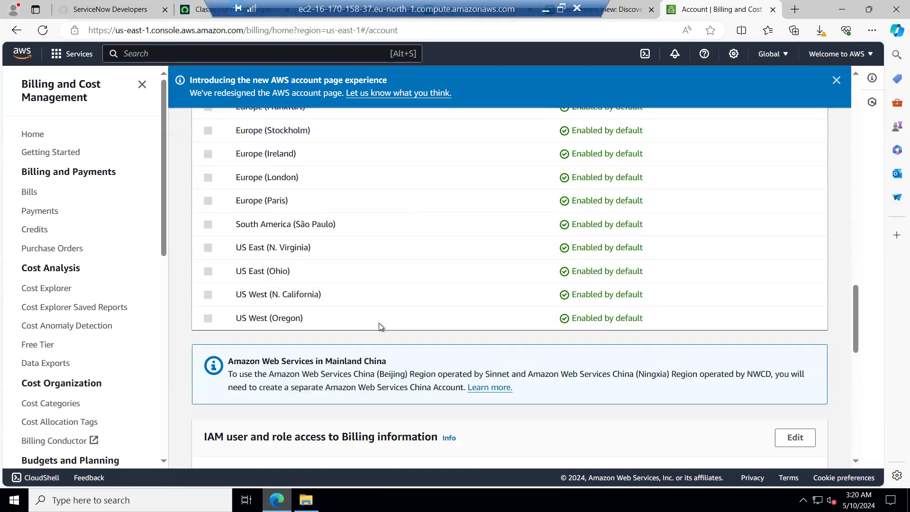
pyautogui.scroll(4, 380, 326)
pyautogui.scroll(5, 380, 326)
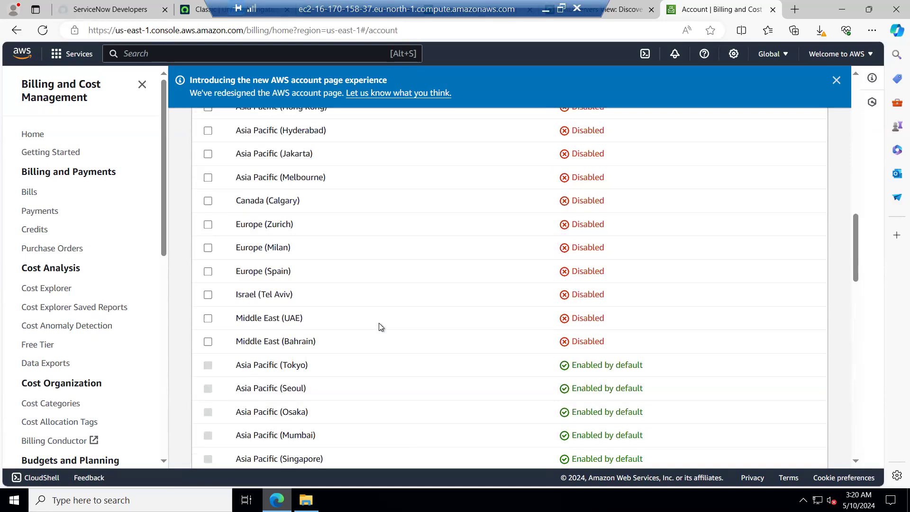
pyautogui.scroll(3, 380, 326)
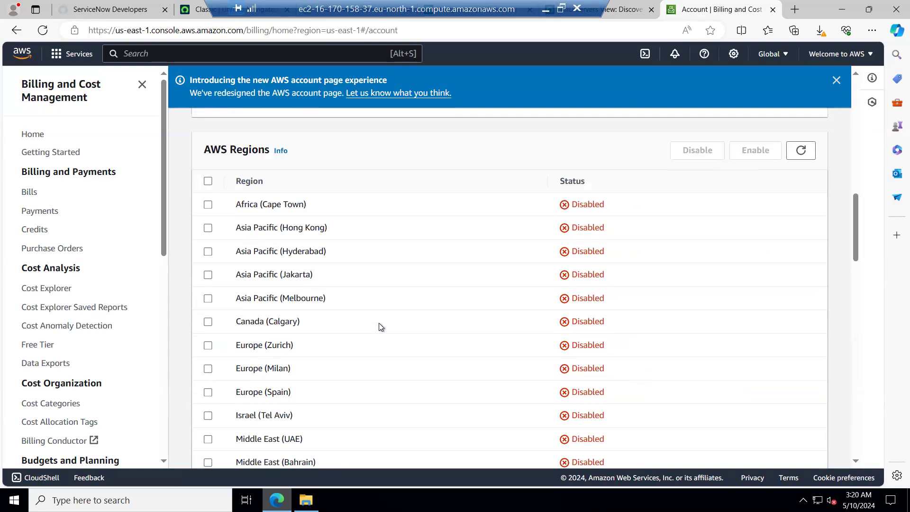
pyautogui.scroll(-3, 380, 327)
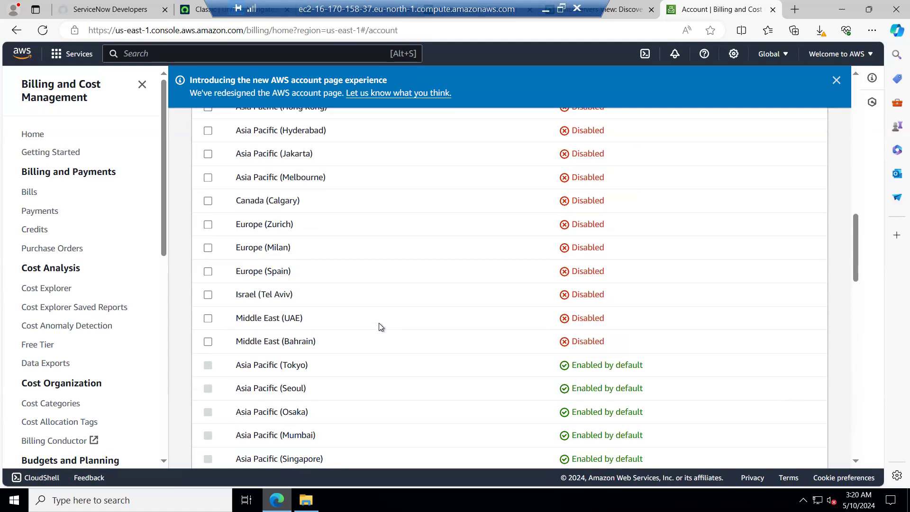
pyautogui.scroll(15, 380, 327)
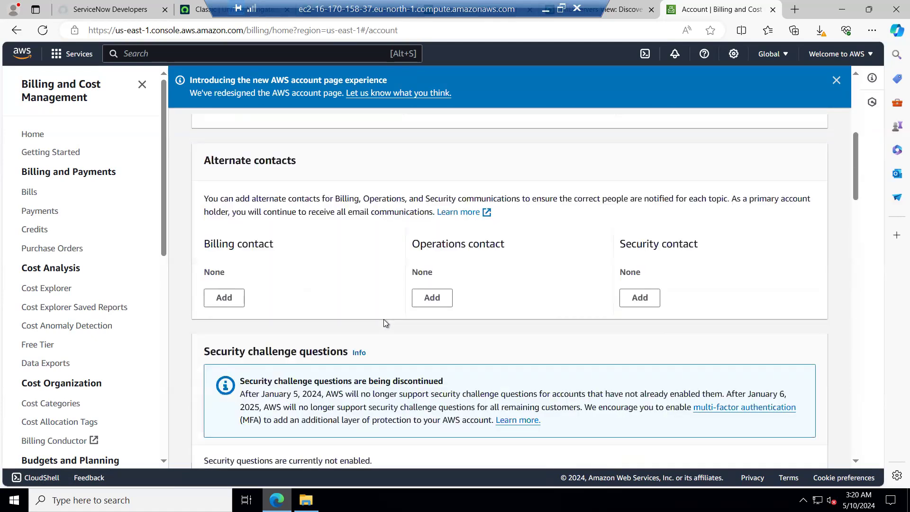
pyautogui.scroll(-3, 382, 319)
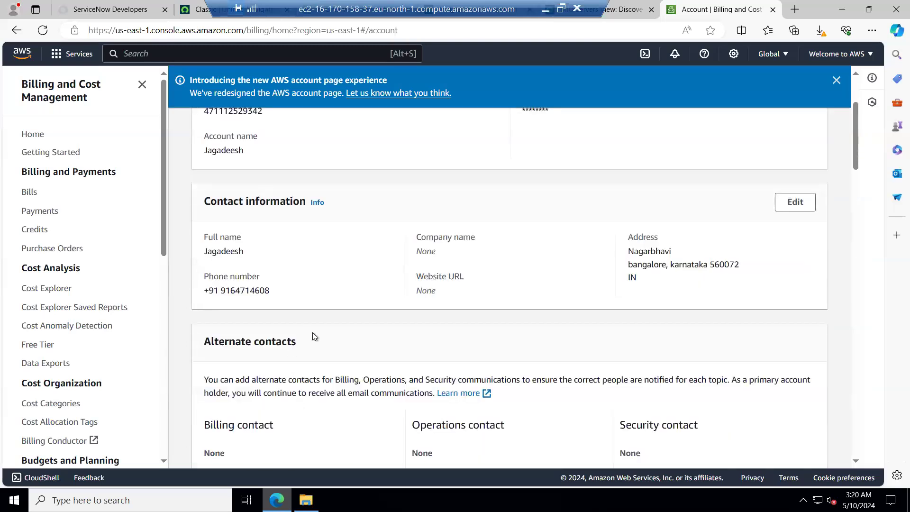
pyautogui.scroll(-3, 314, 334)
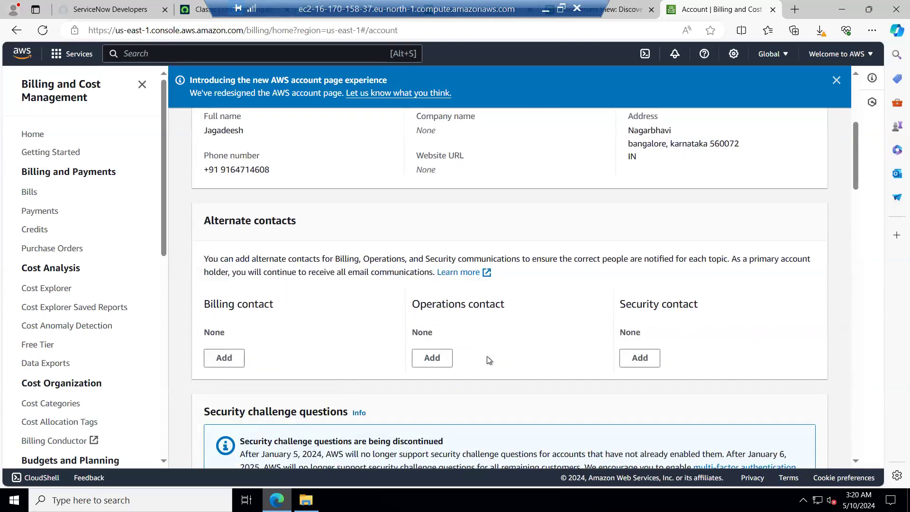
pyautogui.scroll(3, 264, 262)
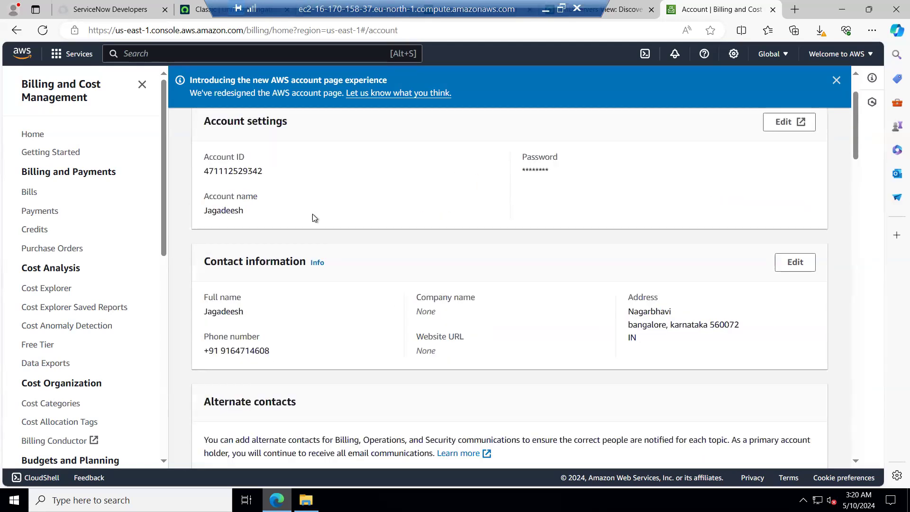
pyautogui.scroll(2, 312, 217)
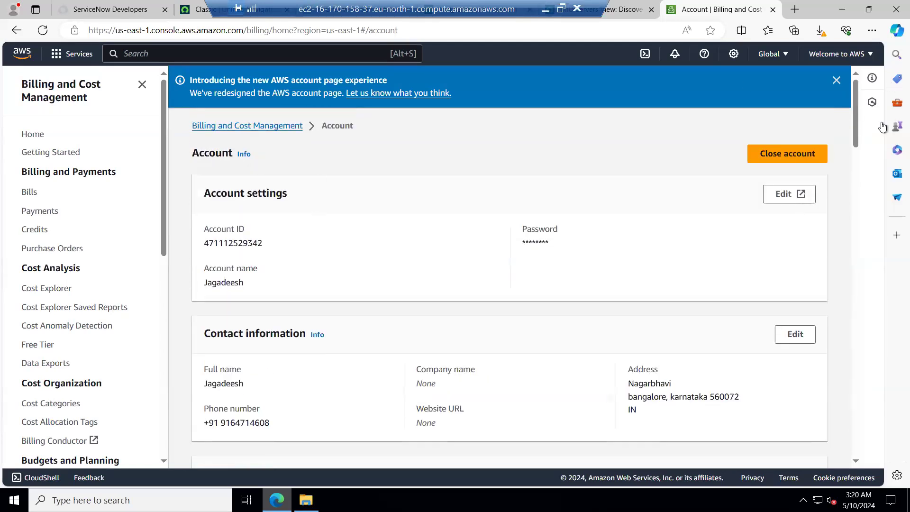
# Open Security credentials from the account menu and review the access keys and certificates sections.
pyautogui.click(870, 55)
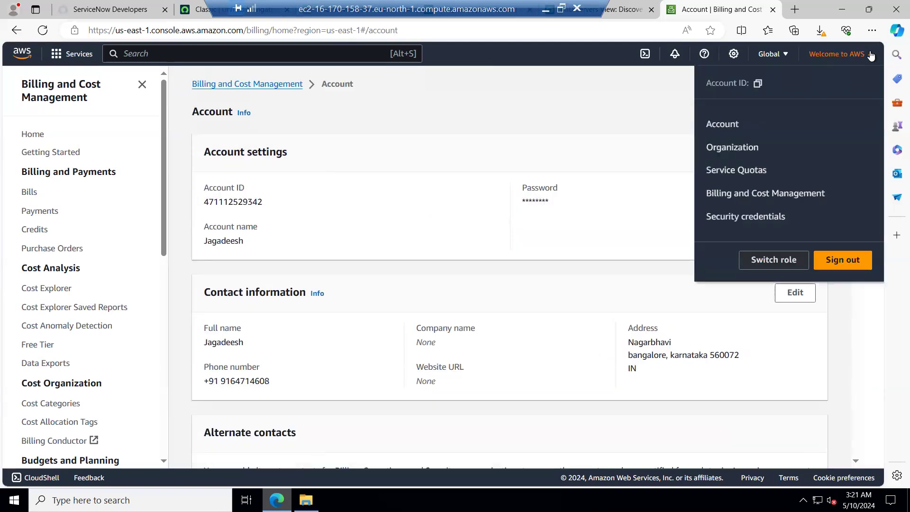
pyautogui.click(734, 217)
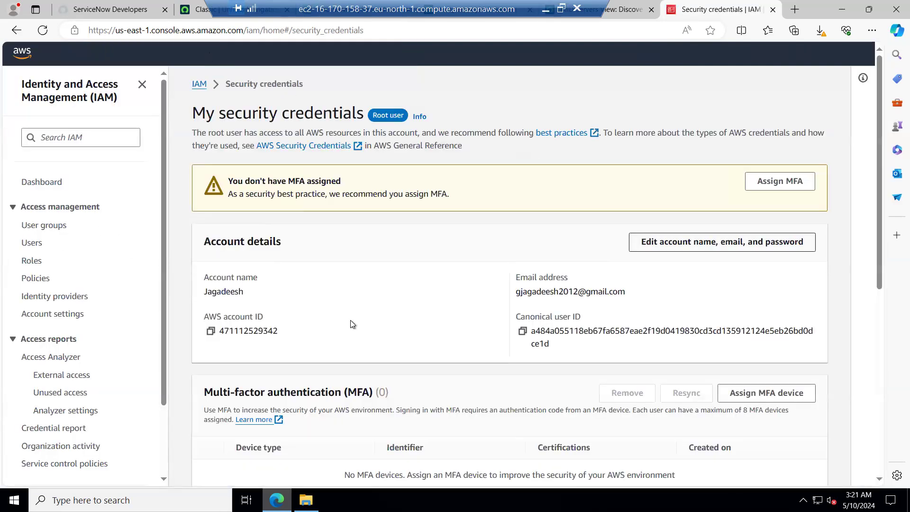
pyautogui.scroll(-5, 365, 297)
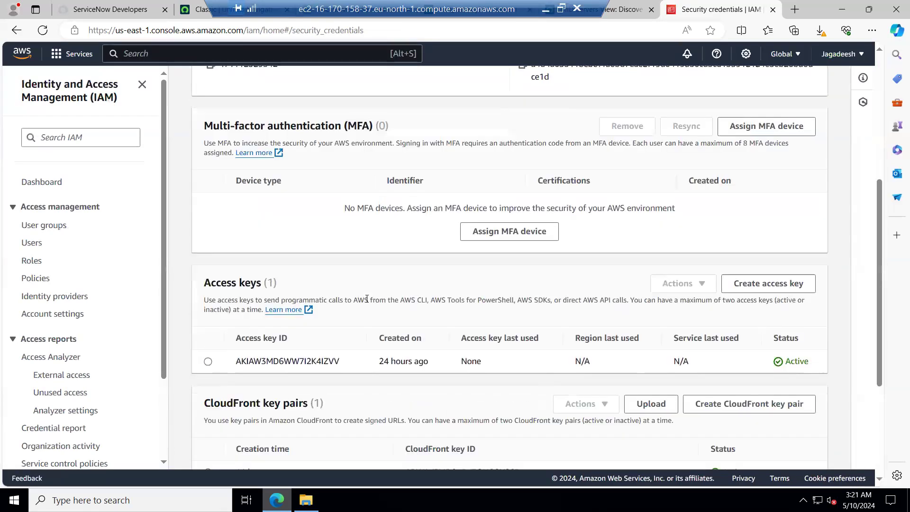
pyautogui.scroll(-1, 366, 298)
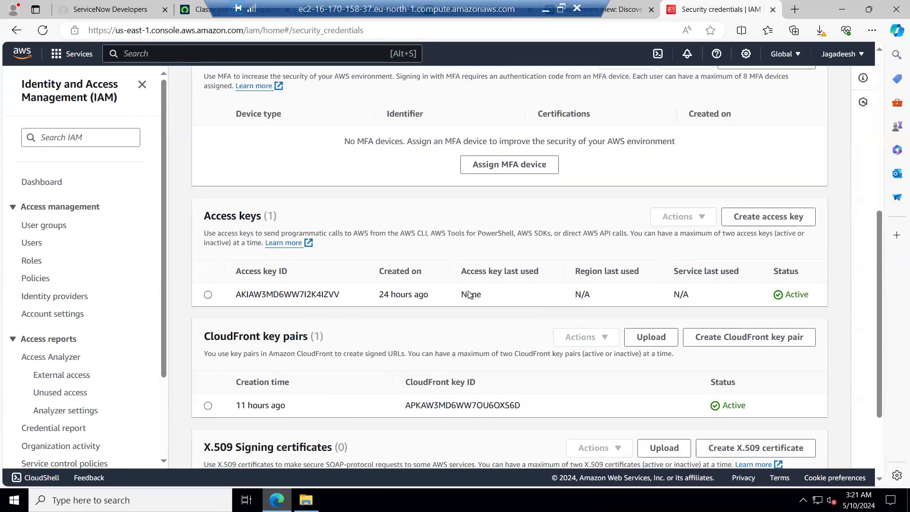
pyautogui.scroll(-2, 373, 344)
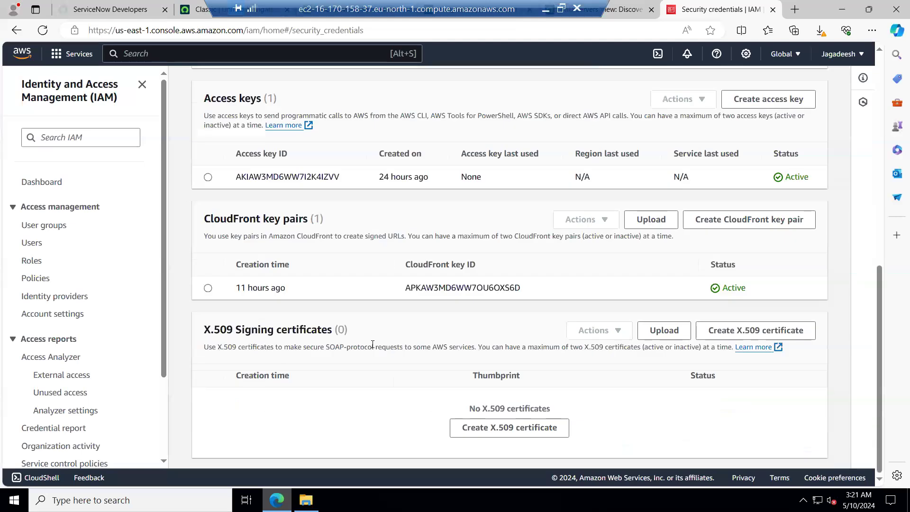
# Open the IAM Users list and search the IAM navigation for IAM.
pyautogui.click(30, 245)
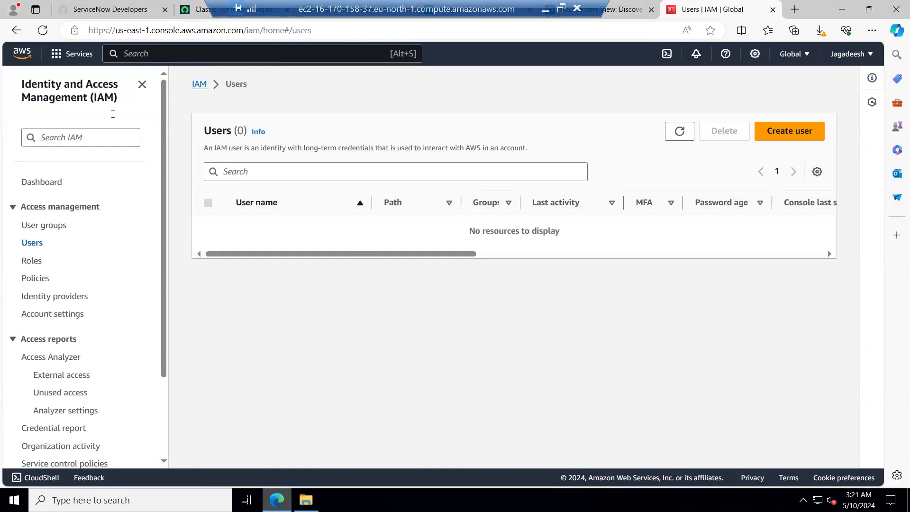
pyautogui.click(81, 138)
pyautogui.write('IAM')
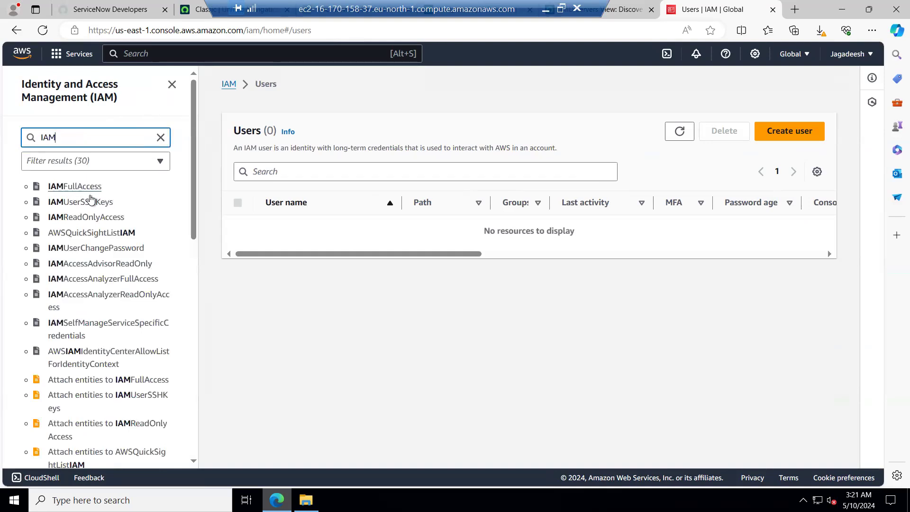
pyautogui.scroll(-4, 101, 284)
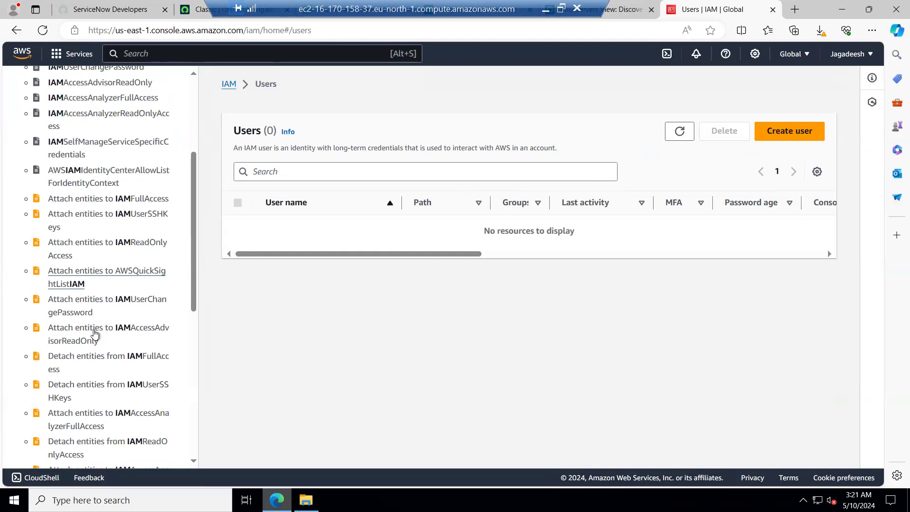
pyautogui.scroll(-3, 102, 415)
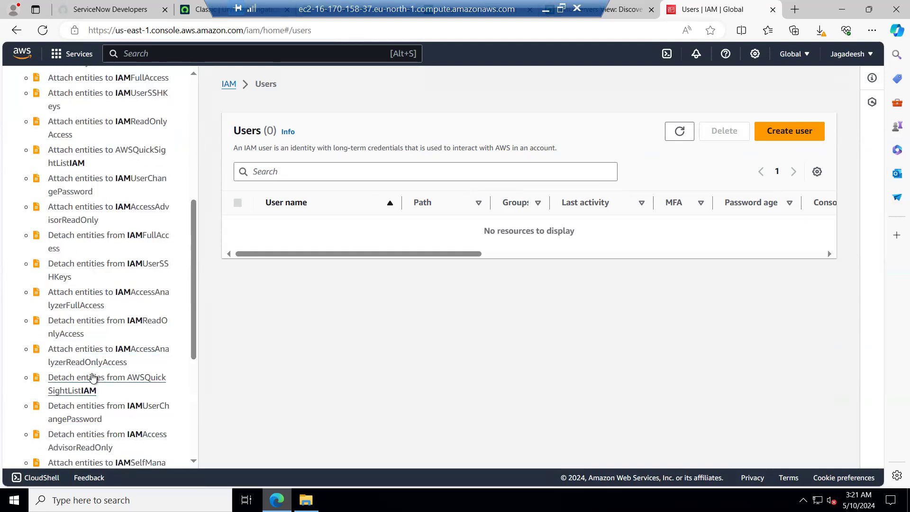
pyautogui.scroll(7, 94, 379)
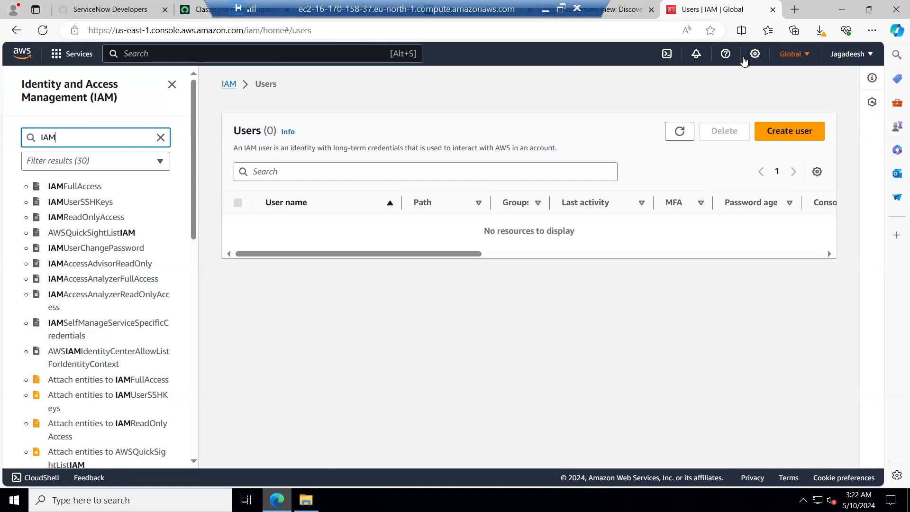
# Inspect the region and settings menus, then return to IAM from the recently visited services.
pyautogui.click(791, 54)
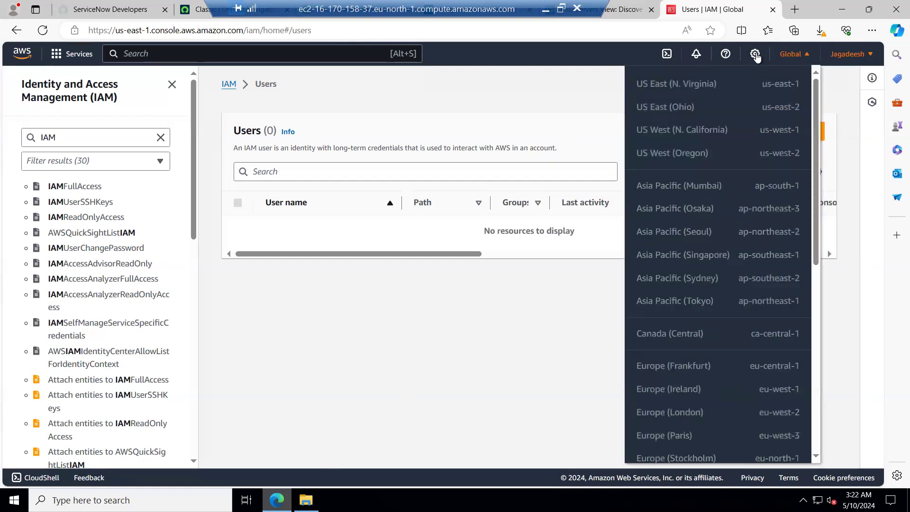
pyautogui.click(756, 55)
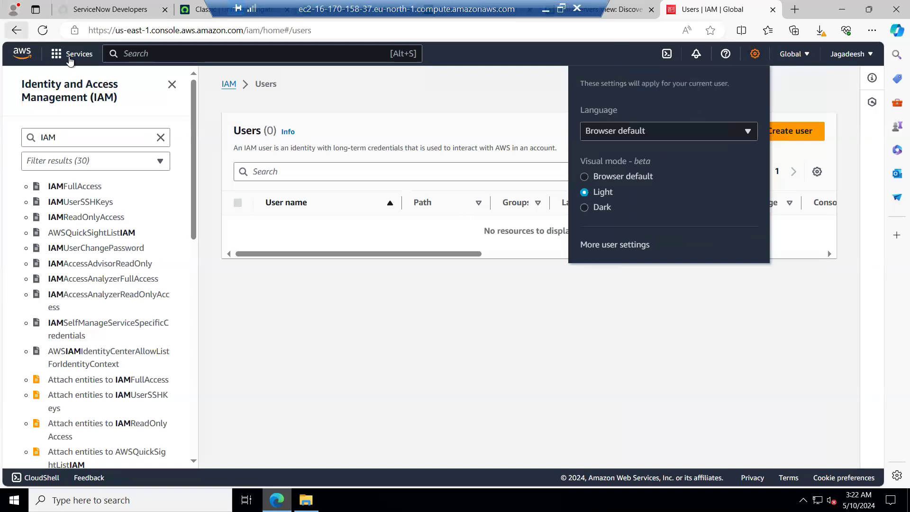
pyautogui.click(85, 56)
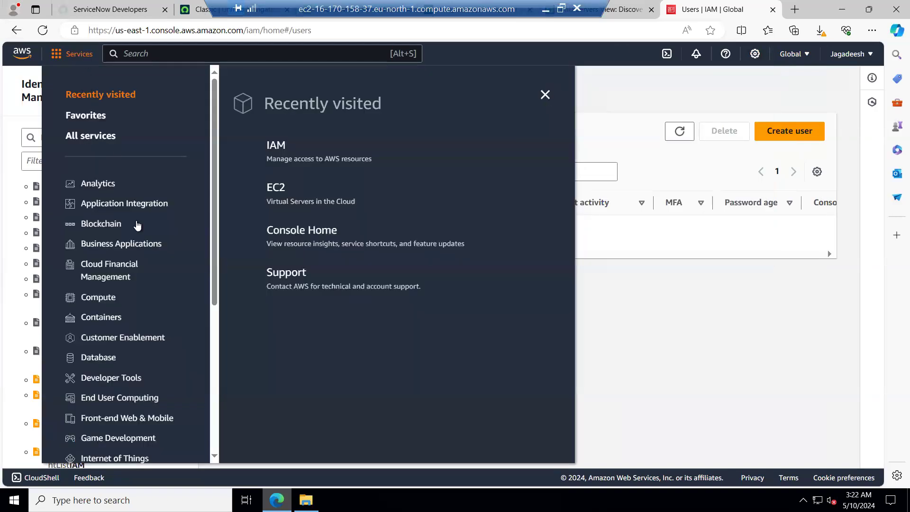
pyautogui.click(284, 148)
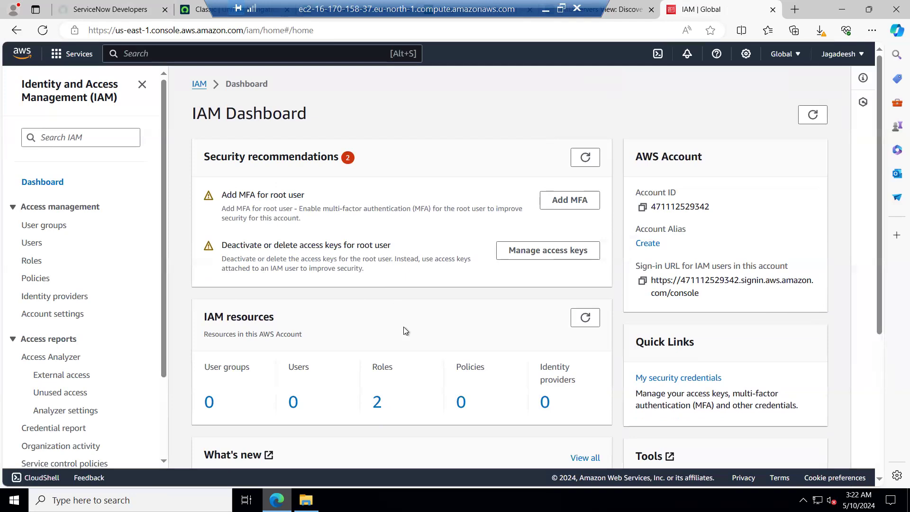
# Open the IAM Roles list from the dashboard's resources and search the roles for readonly.
pyautogui.scroll(-4, 406, 335)
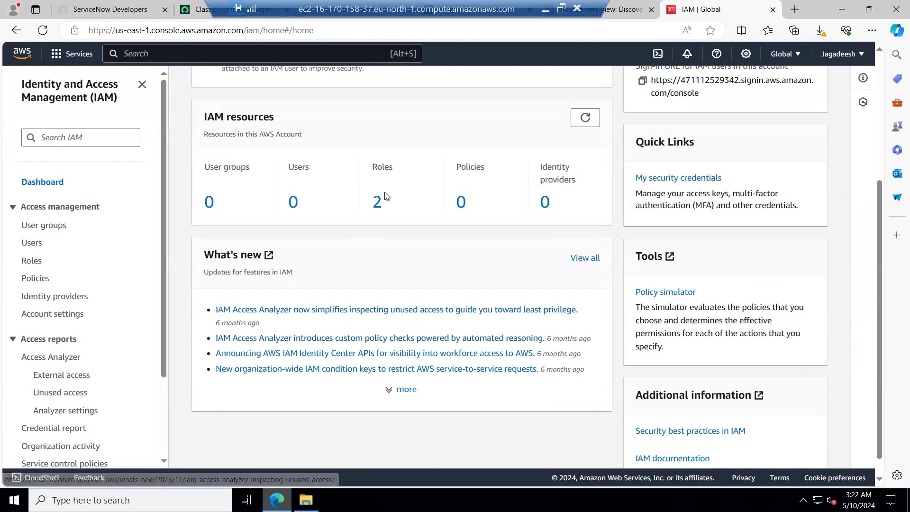
pyautogui.click(377, 209)
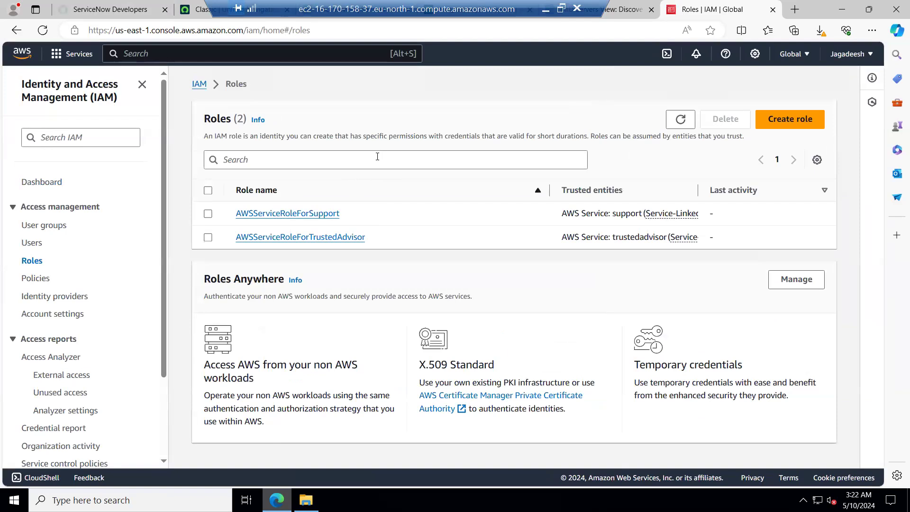
pyautogui.click(346, 161)
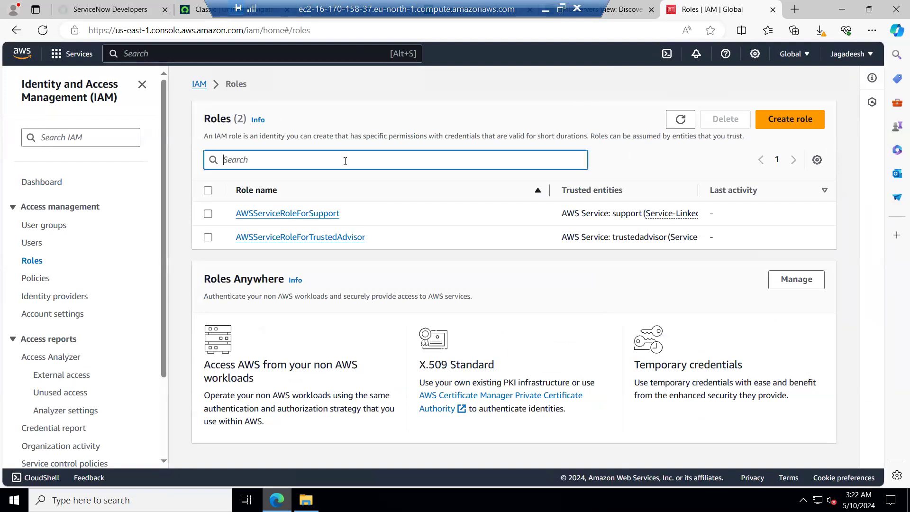
pyautogui.write('read')
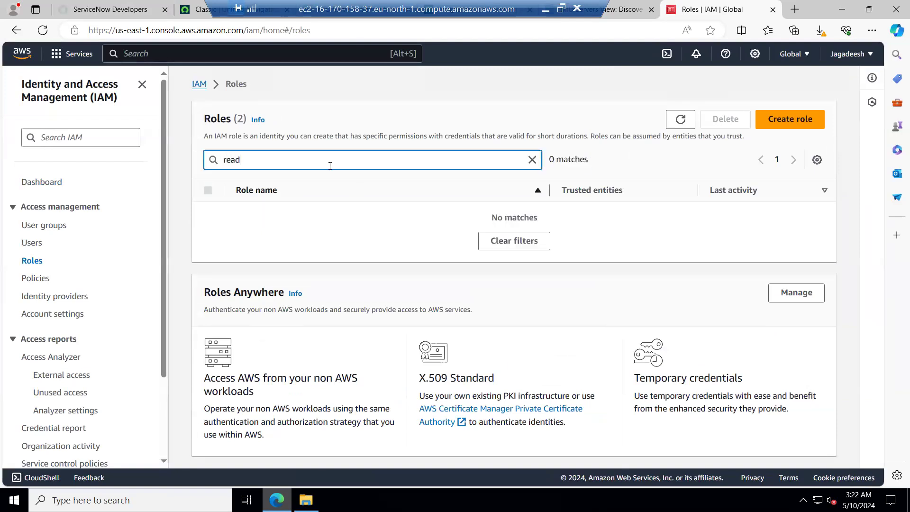
pyautogui.write('only')
# Return to the IAM dashboard and open the root user's access key management.
pyautogui.click(199, 84)
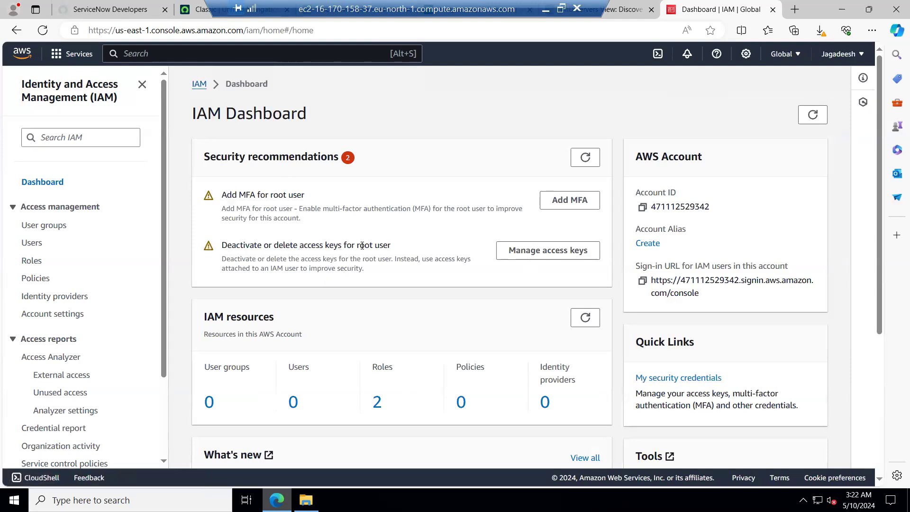
pyautogui.click(544, 256)
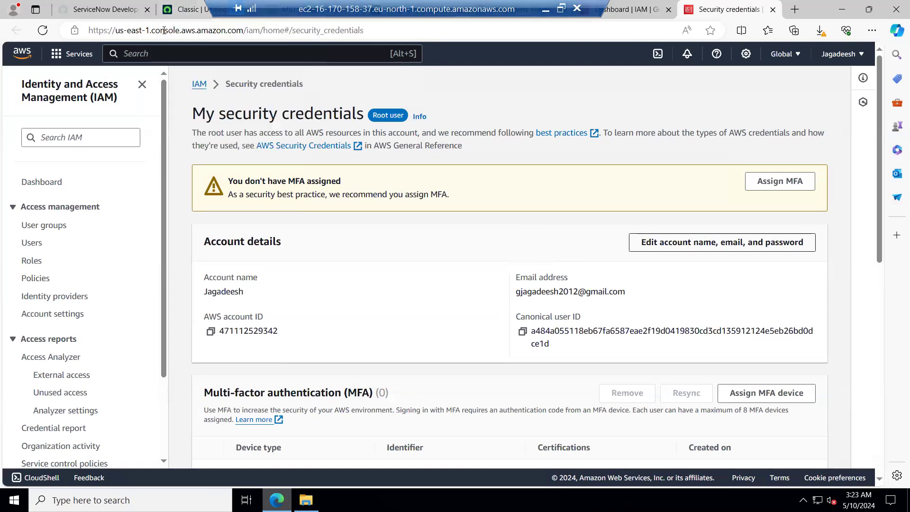
# Review the regions listed in the region selector, including those not enabled.
pyautogui.click(795, 59)
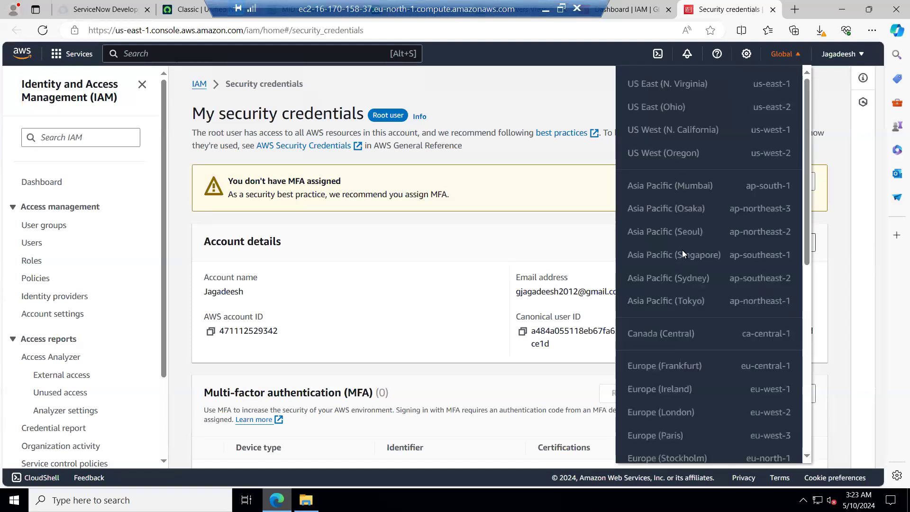
pyautogui.scroll(-3, 682, 265)
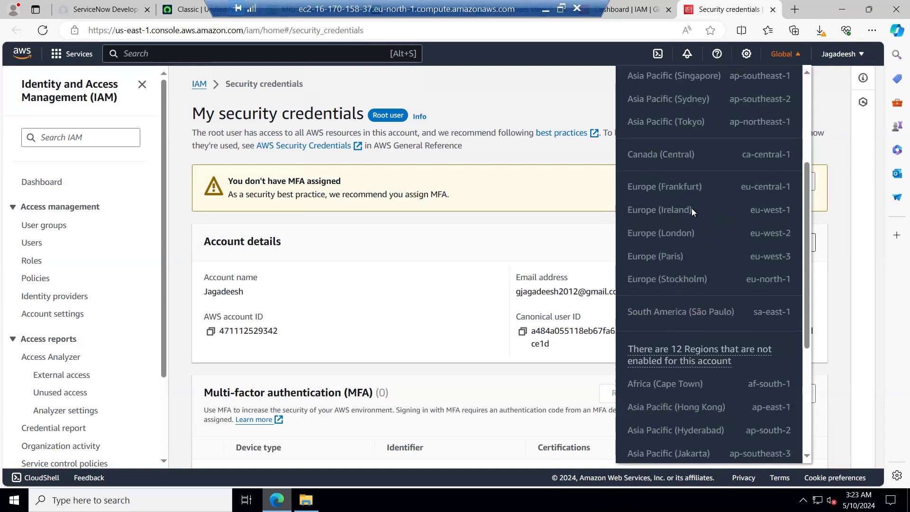
pyautogui.click(459, 98)
# Open the AWS account settings page from the account menu.
pyautogui.moveTo(117, 29); pyautogui.dragTo(151, 29)
pyautogui.click(149, 30)
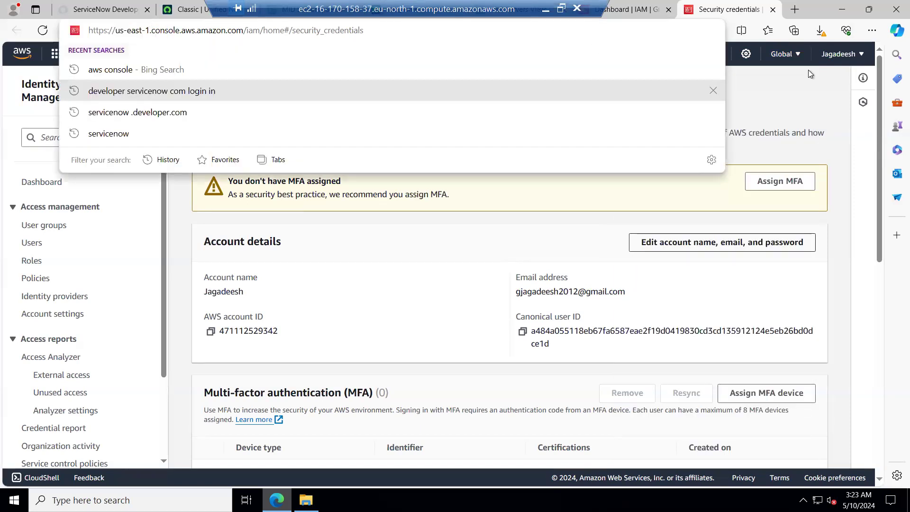
pyautogui.click(839, 54)
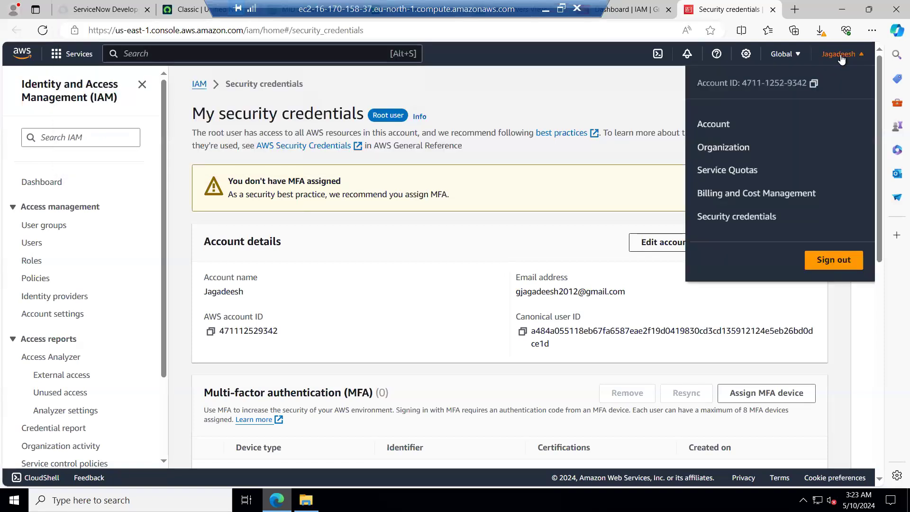
pyautogui.click(708, 124)
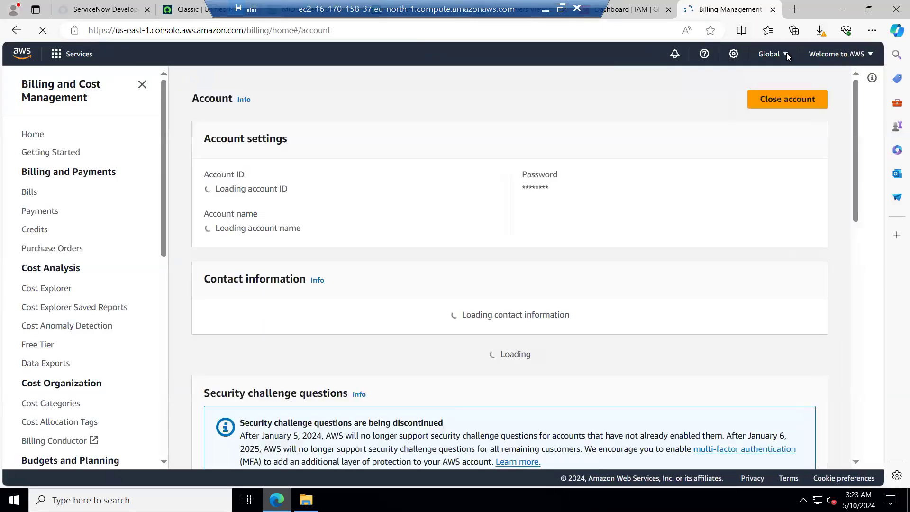
# Open the region selector on the account page and scroll through the enabled and not-enabled regions.
pyautogui.click(786, 55)
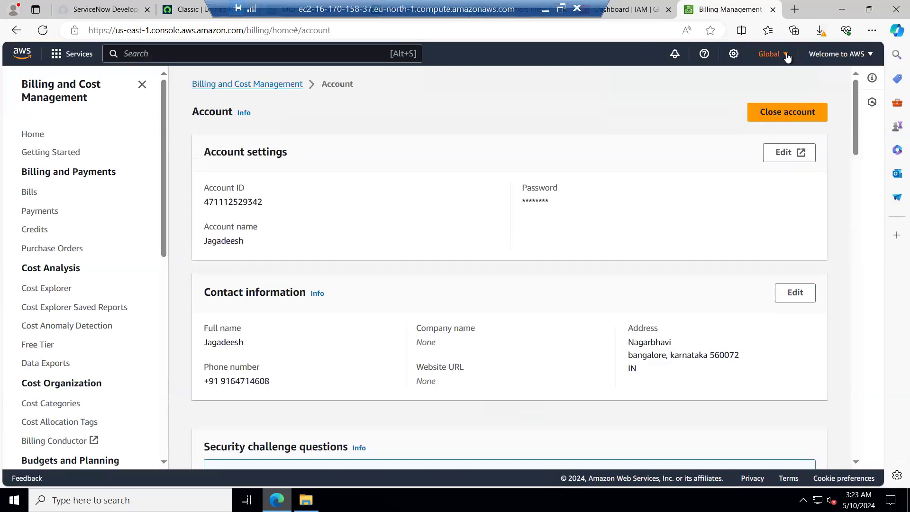
pyautogui.click(783, 56)
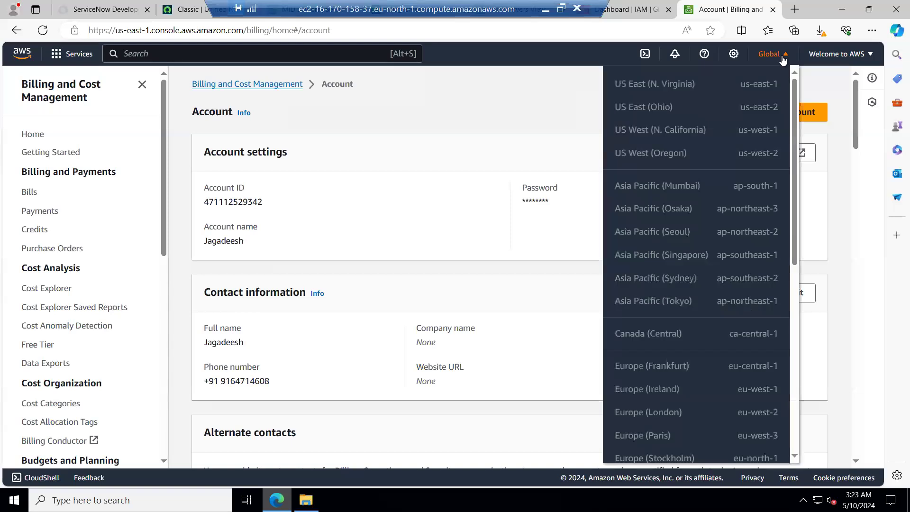
pyautogui.scroll(-6, 710, 246)
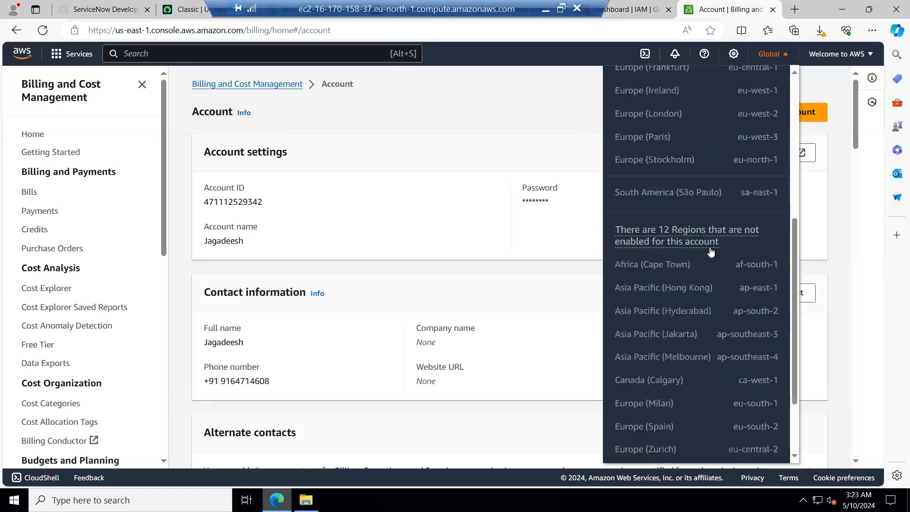
pyautogui.scroll(-2, 709, 251)
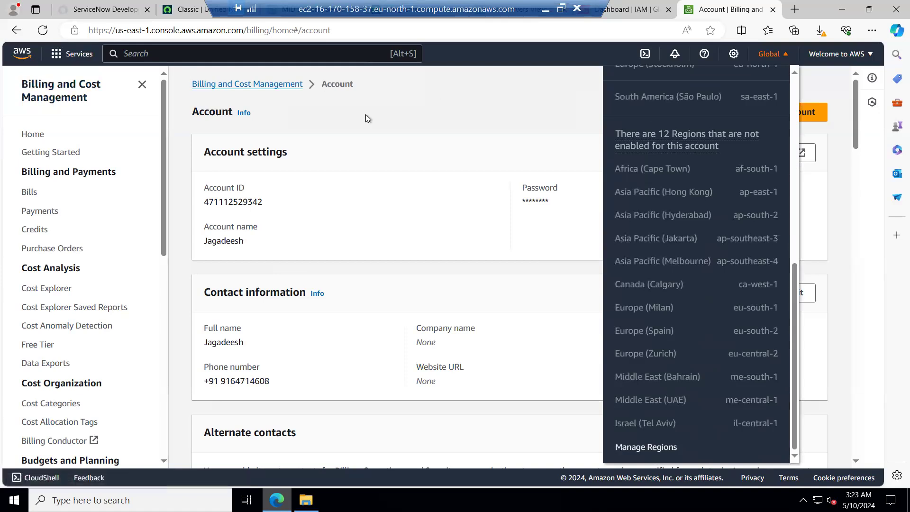
pyautogui.click(437, 142)
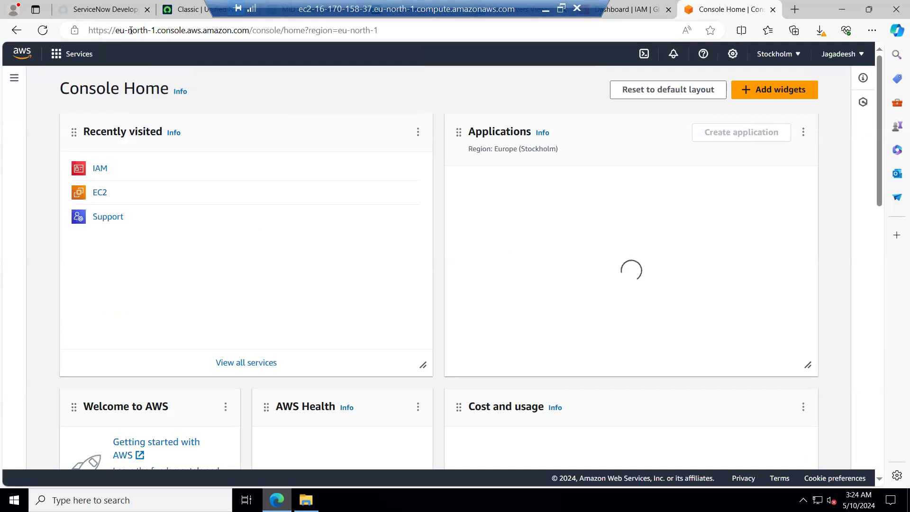
# Check the region in the console address and reopen the account settings page.
pyautogui.moveTo(157, 30); pyautogui.dragTo(116, 30)
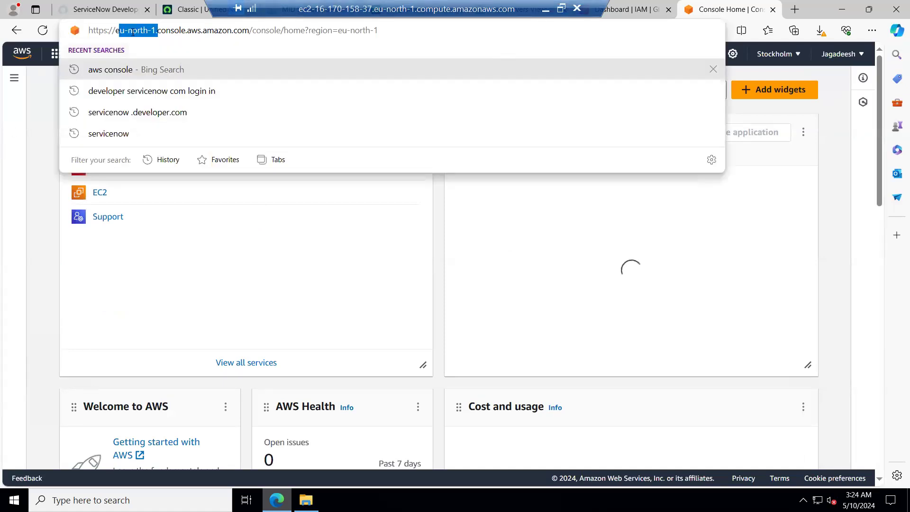
pyautogui.click(821, 95)
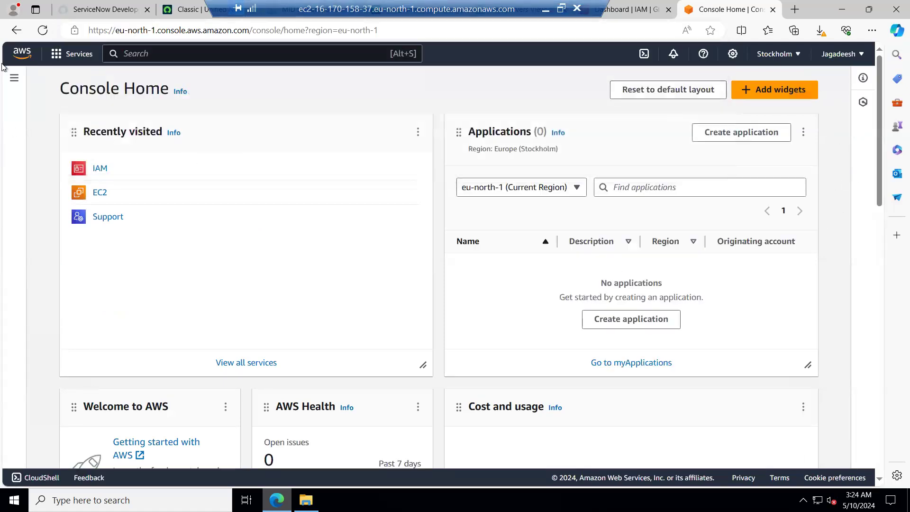
pyautogui.click(842, 56)
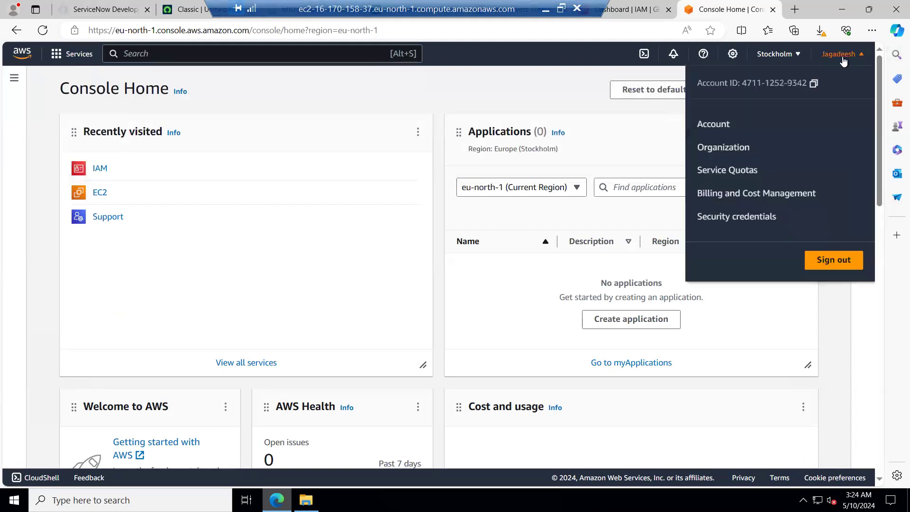
pyautogui.click(708, 124)
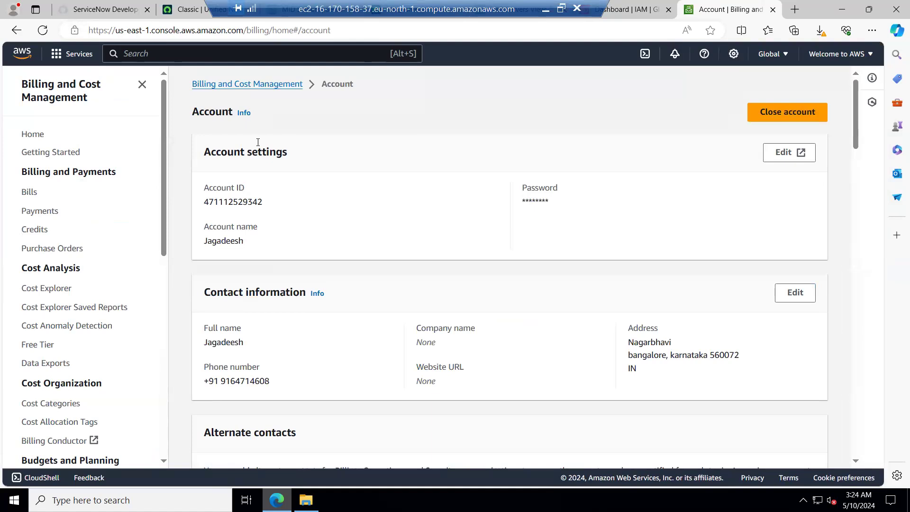
# Scroll through the account page to review the AWS Regions status list and IAM billing access settings.
pyautogui.scroll(-5, 344, 267)
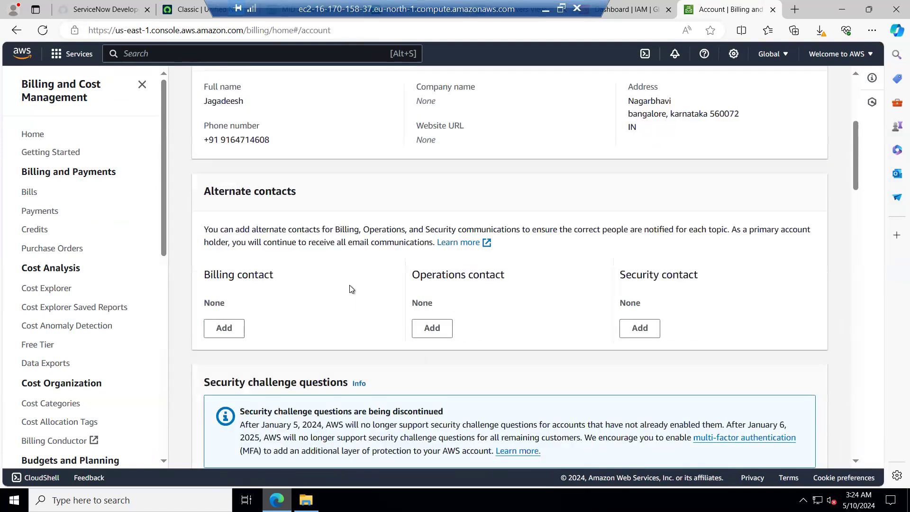
pyautogui.scroll(-5, 350, 287)
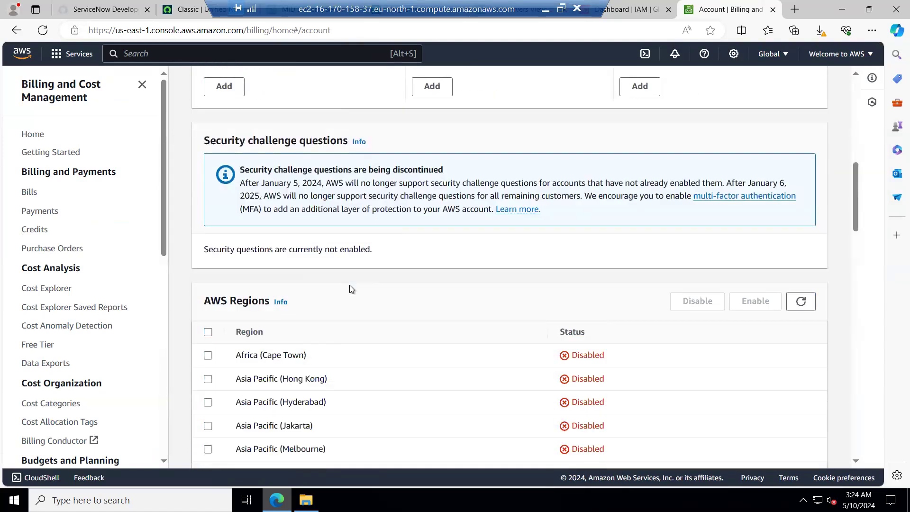
pyautogui.scroll(-8, 351, 289)
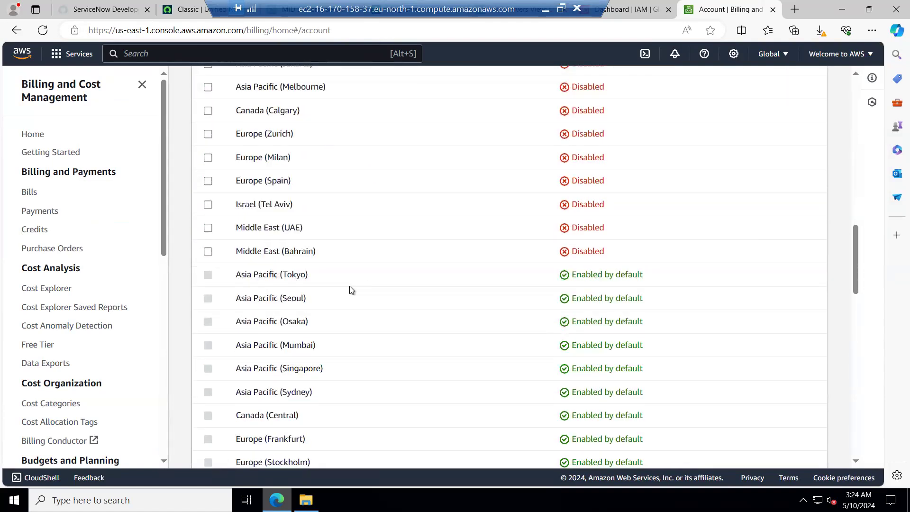
pyautogui.scroll(-4, 351, 289)
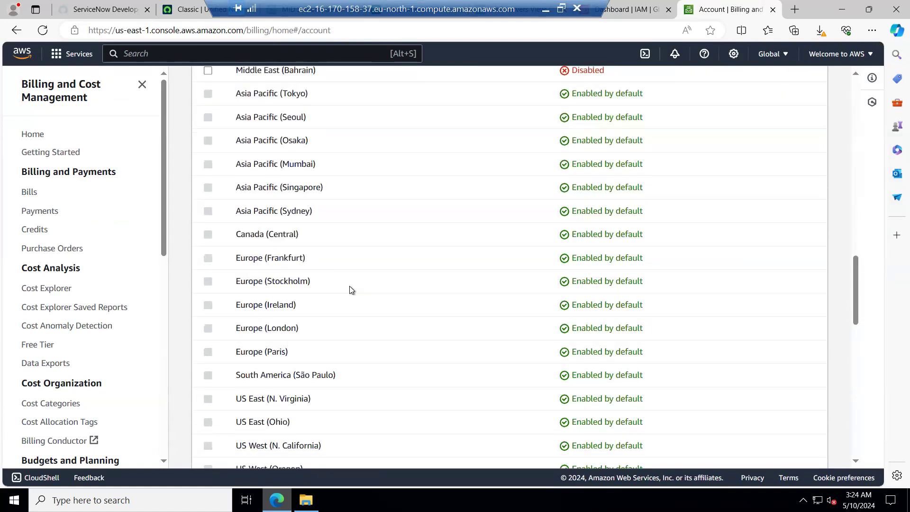
pyautogui.scroll(-4, 351, 290)
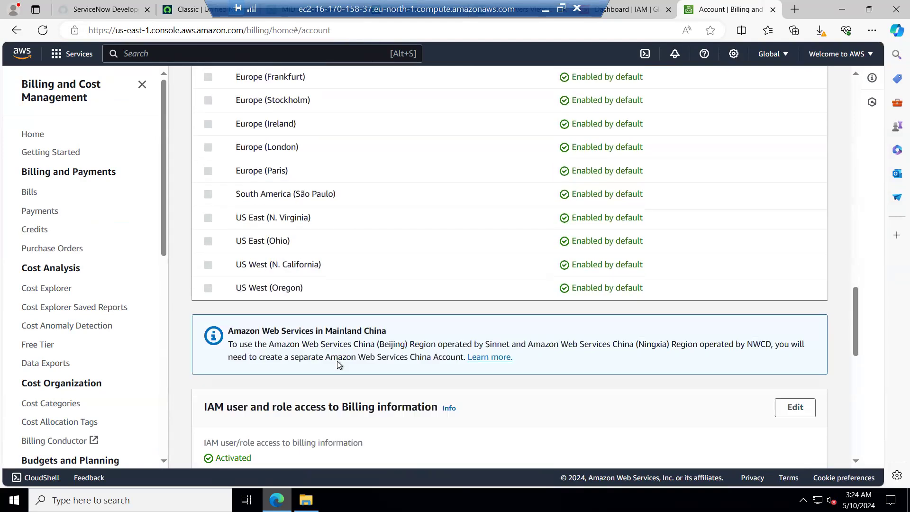
pyautogui.scroll(-4, 340, 326)
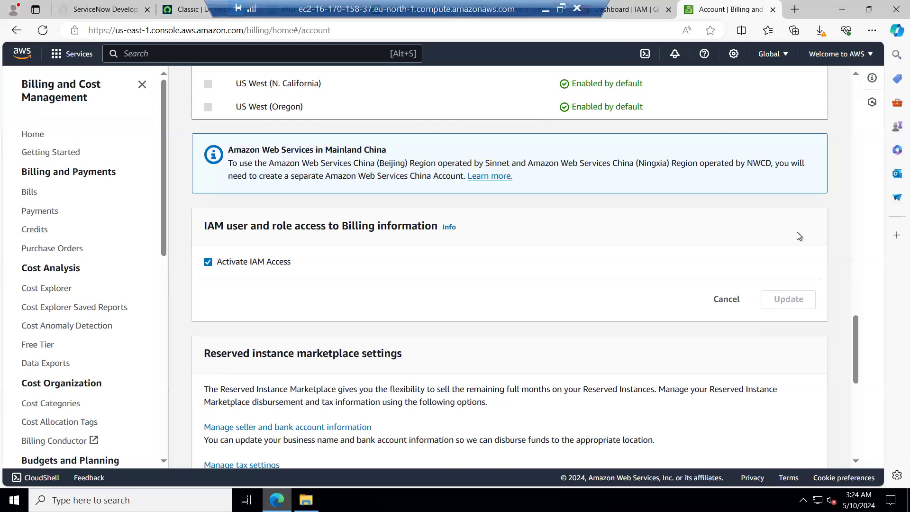
pyautogui.scroll(-1, 480, 291)
pyautogui.scroll(-2, 481, 294)
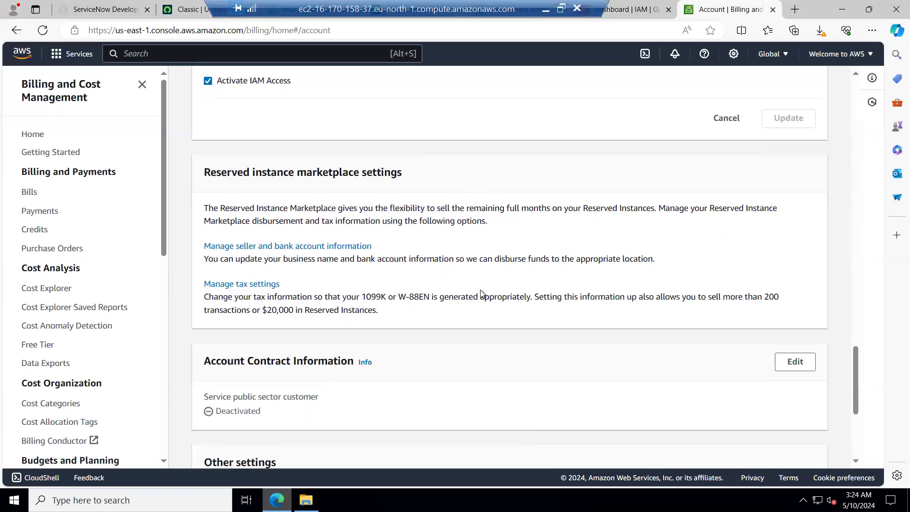
pyautogui.scroll(-3, 481, 294)
pyautogui.scroll(2, 481, 294)
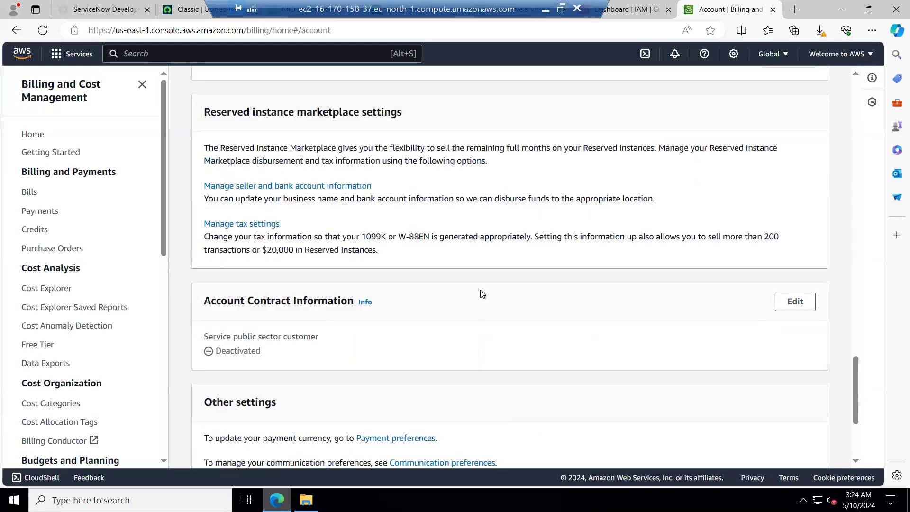
pyautogui.scroll(-3, 482, 294)
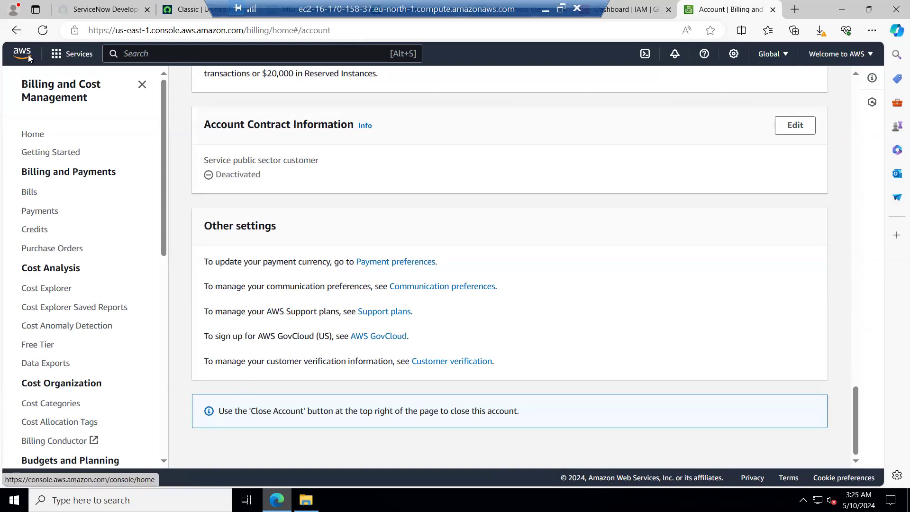
pyautogui.click(69, 58)
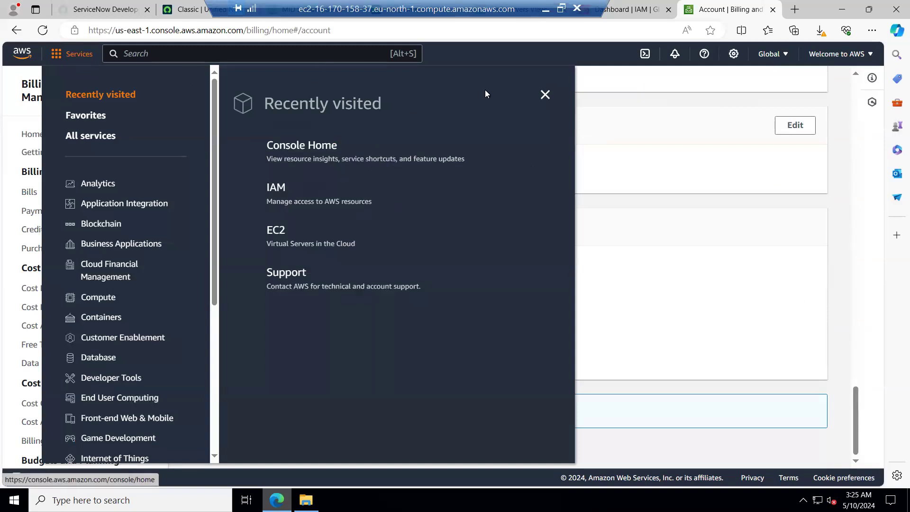
pyautogui.click(546, 94)
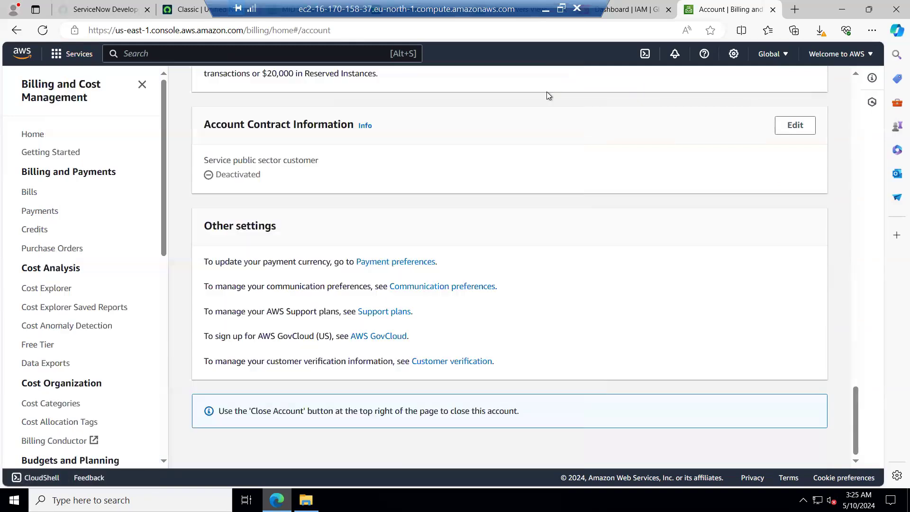
pyautogui.scroll(20, 421, 236)
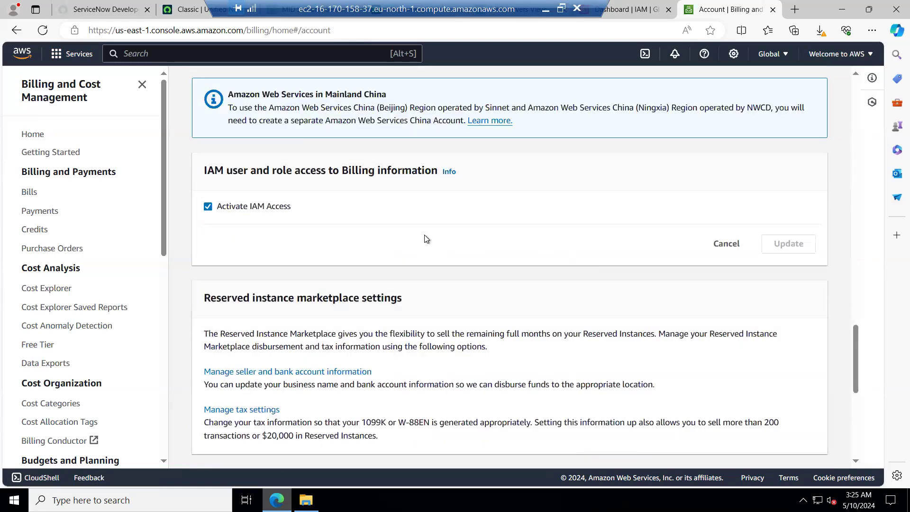
pyautogui.scroll(20, 429, 240)
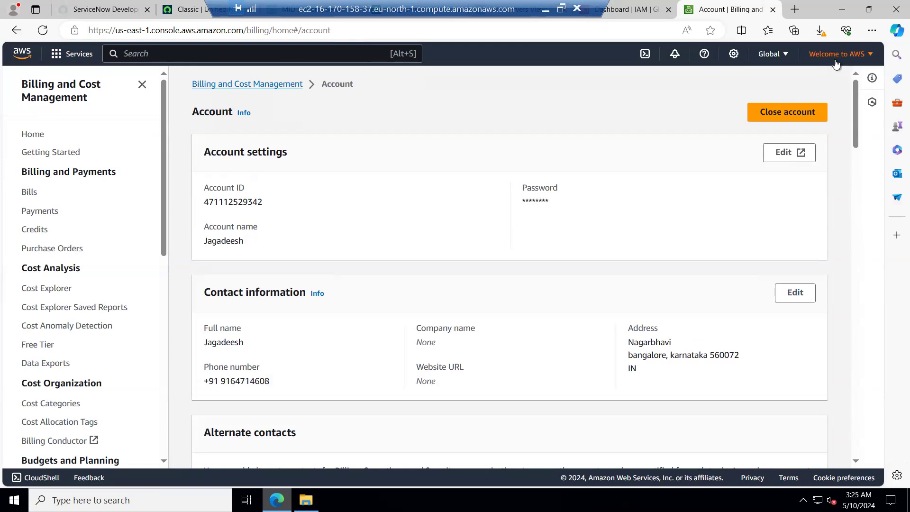
pyautogui.click(835, 64)
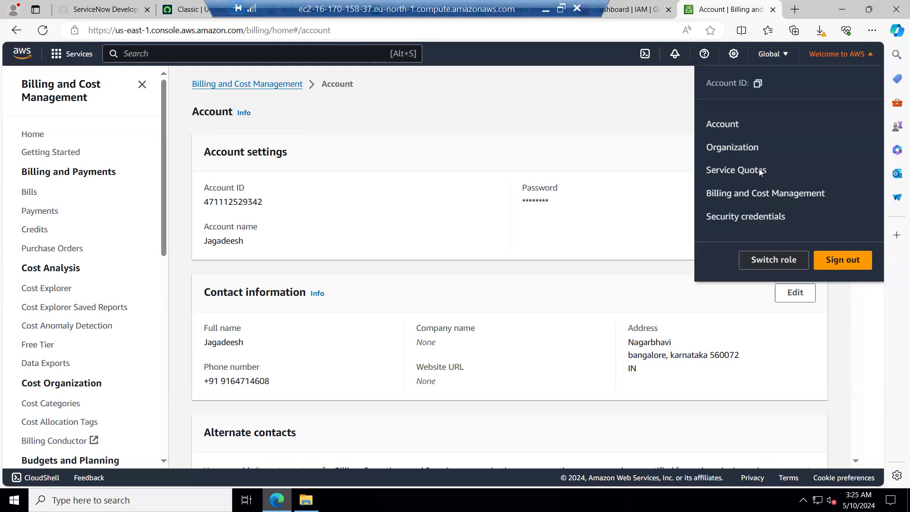
pyautogui.click(527, 85)
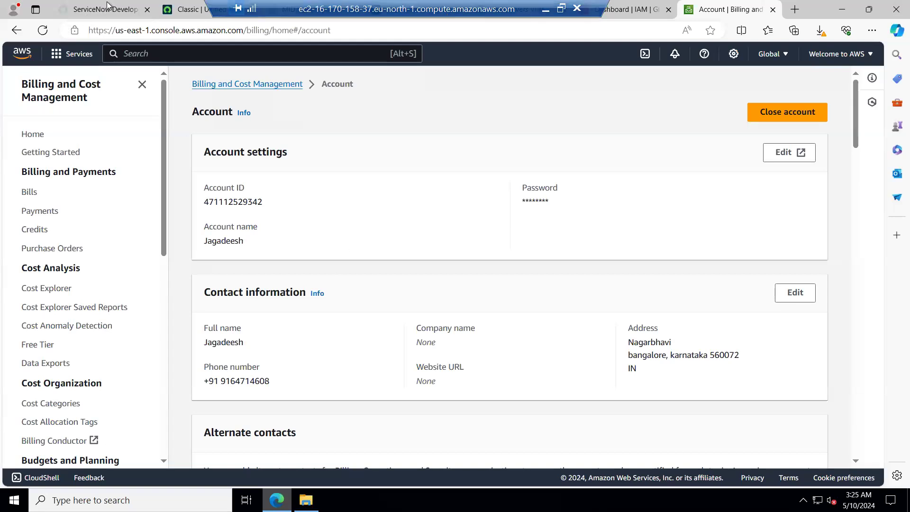
# Switch to the ServiceNow instance, filter the navigator for disc, and open Discovery Status.
pyautogui.click(189, 9)
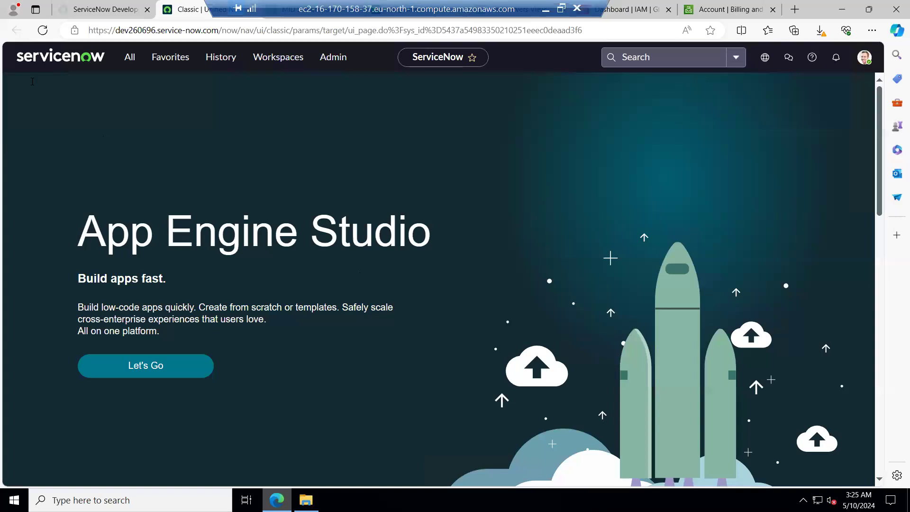
pyautogui.click(129, 57)
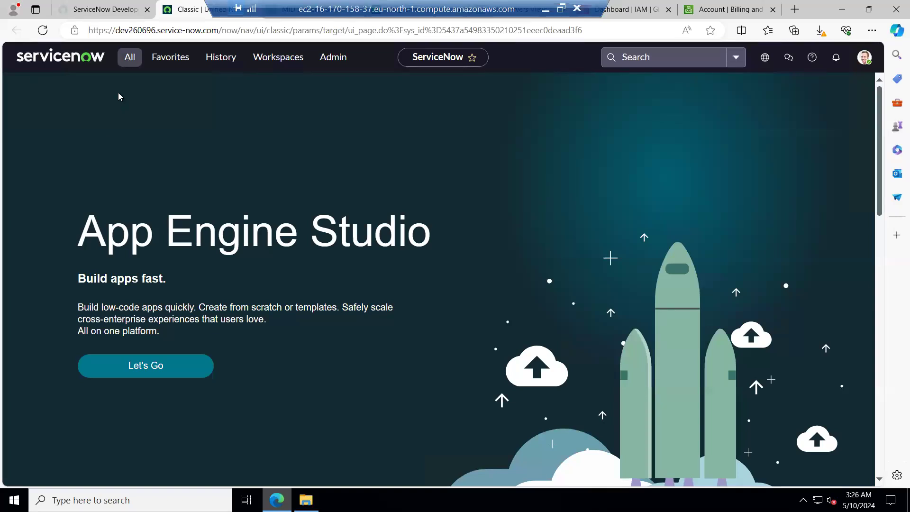
pyautogui.click(130, 61)
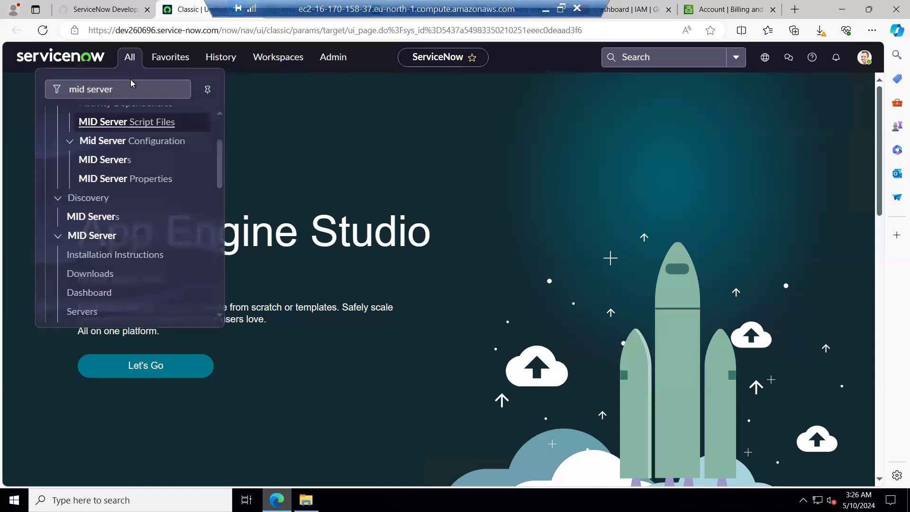
pyautogui.click(176, 89)
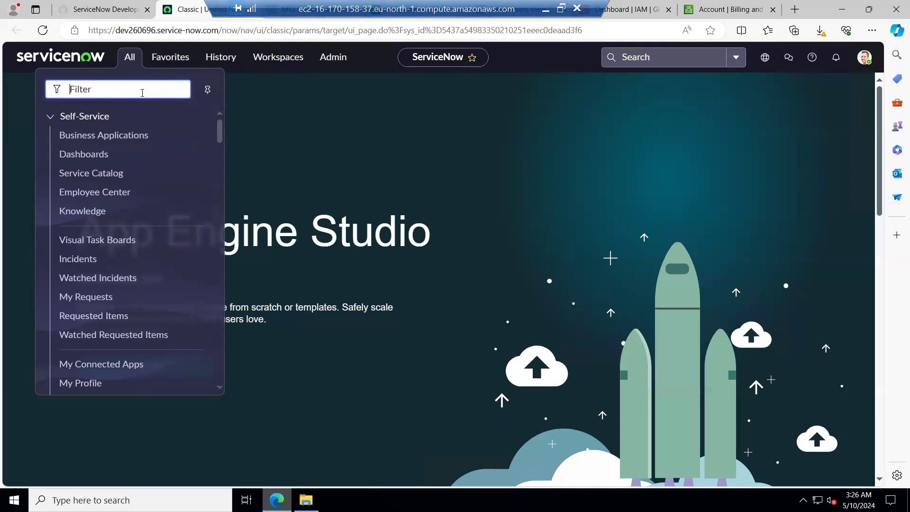
pyautogui.write('disc')
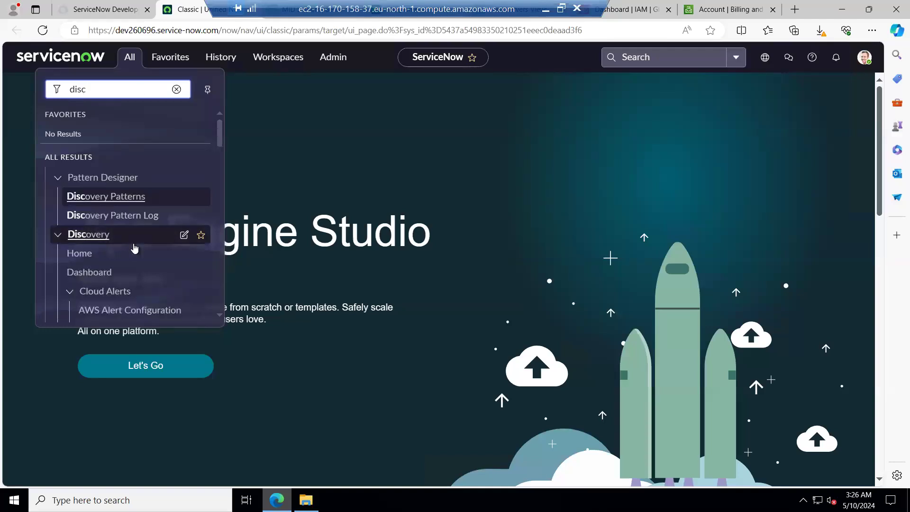
pyautogui.scroll(-1, 139, 244)
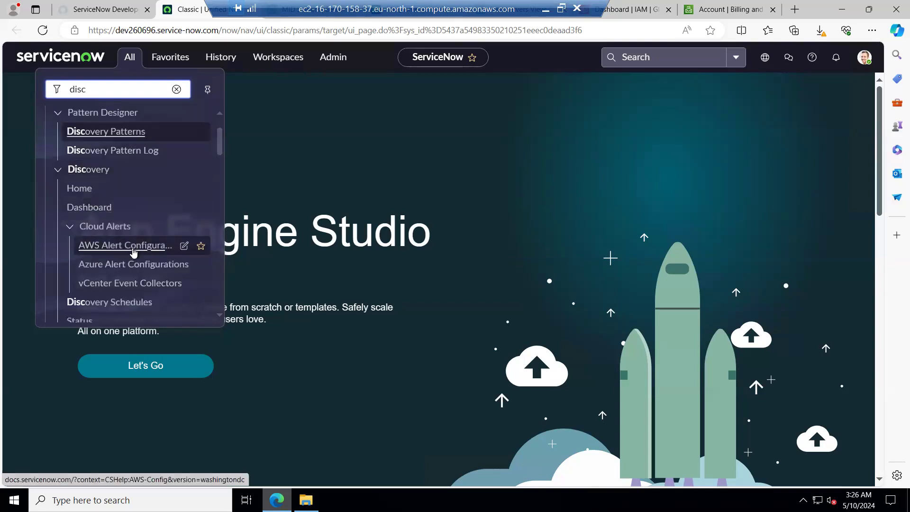
pyautogui.scroll(-1, 150, 291)
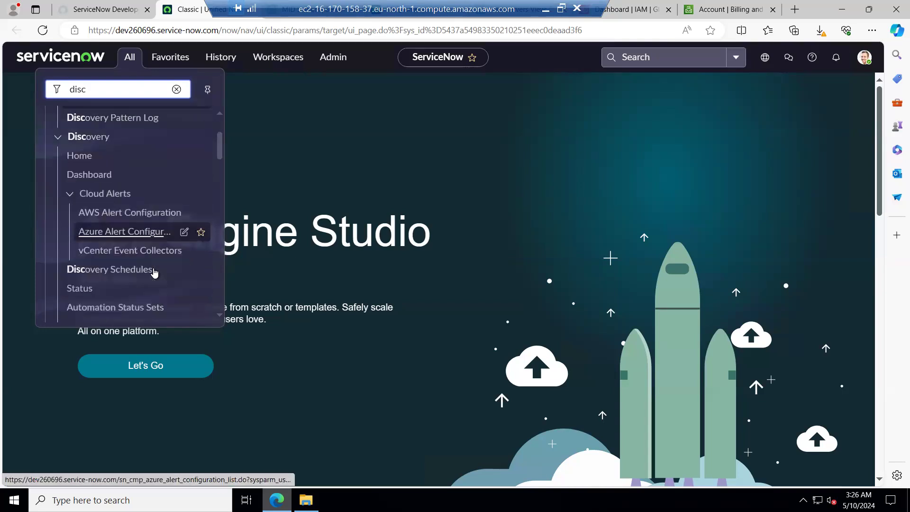
pyautogui.click(91, 261)
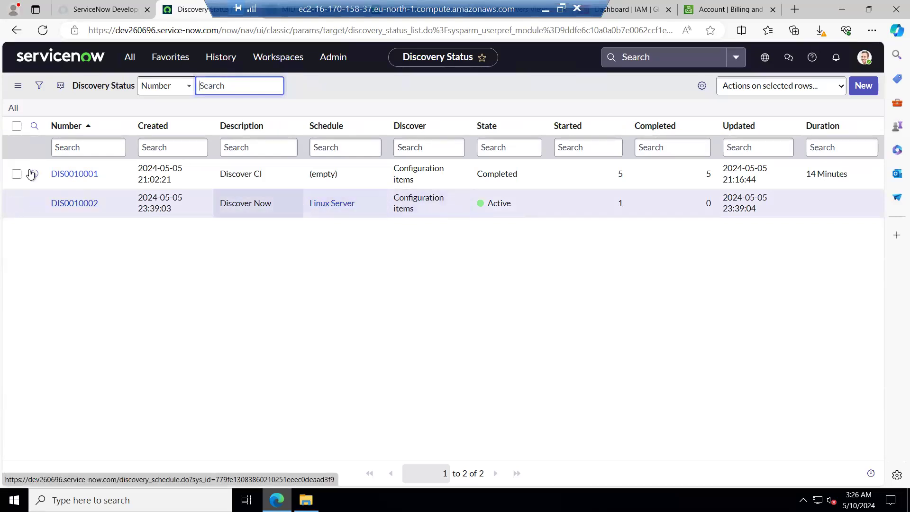
# Open discovery status DIS0010001 and review its ECC Queue entries.
pyautogui.click(62, 175)
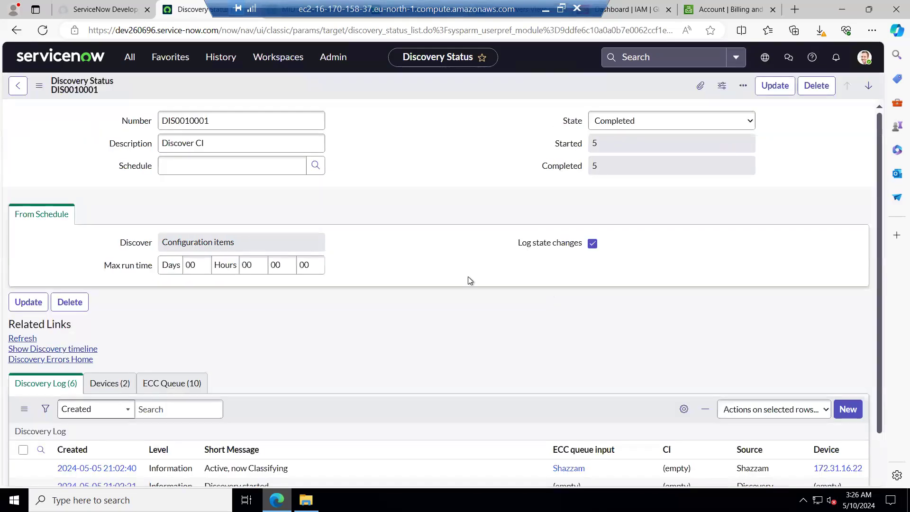
pyautogui.scroll(-3, 278, 333)
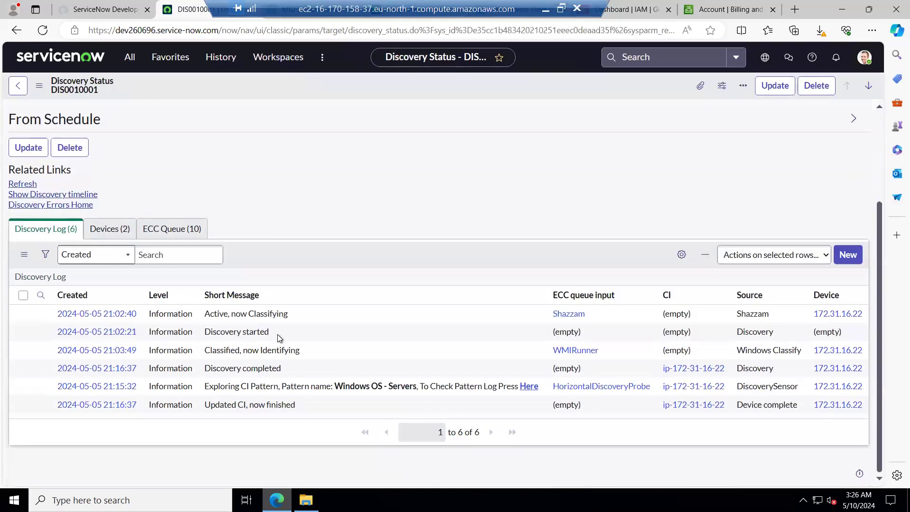
pyautogui.click(168, 229)
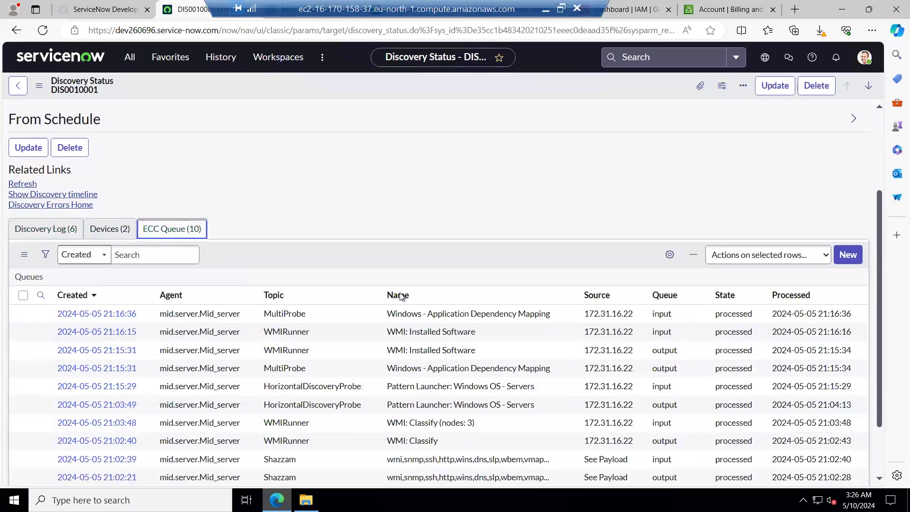
pyautogui.scroll(-2, 422, 365)
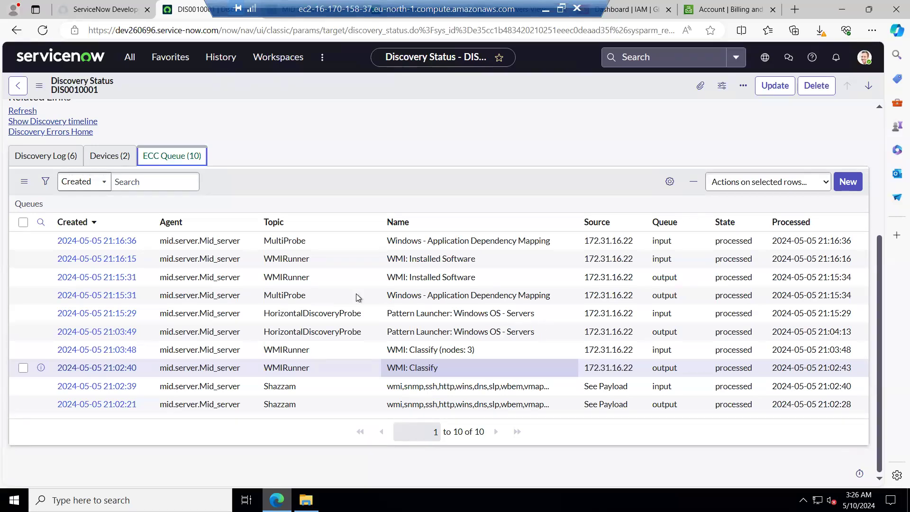
pyautogui.moveTo(387, 310); pyautogui.dragTo(535, 331)
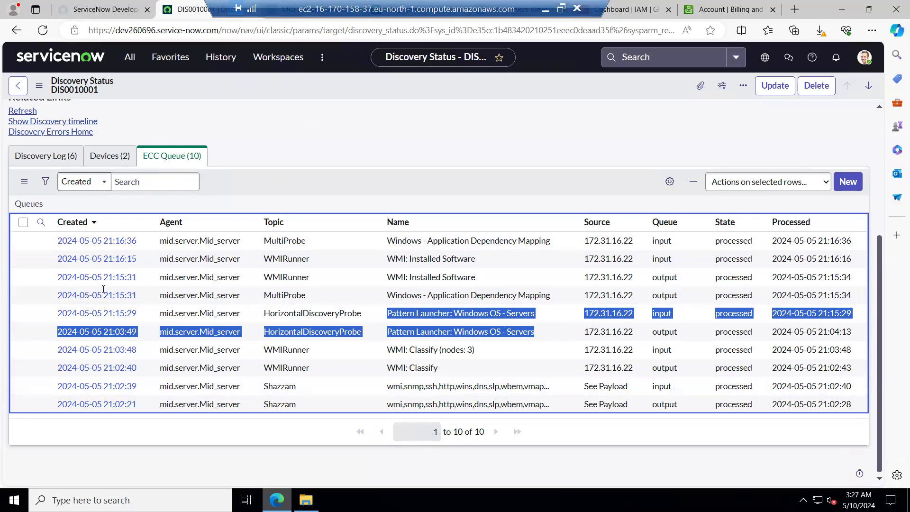
# Filter the navigator for ci and open the Windows CI Classification list.
pyautogui.click(129, 56)
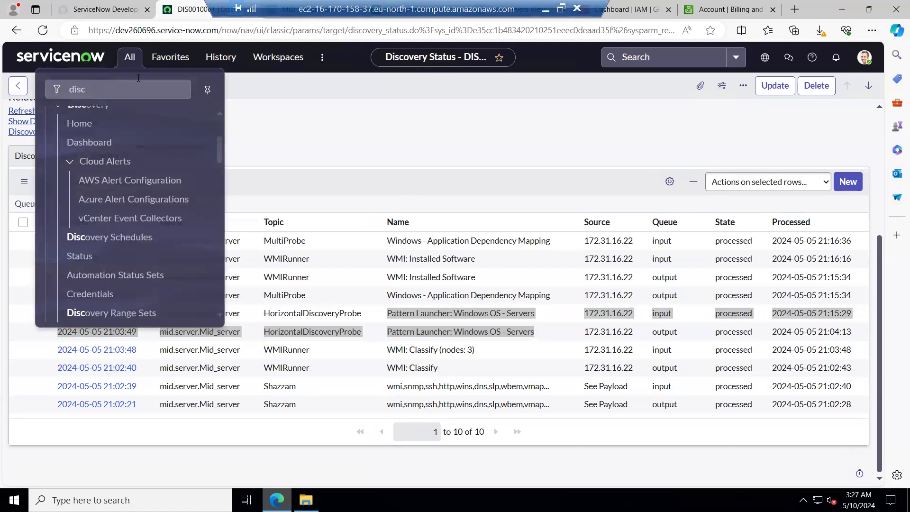
pyautogui.press('BackSpace')
pyautogui.press('BackSpace')
pyautogui.press('BackSpace')
pyautogui.press('BackSpace')
pyautogui.write('ci')
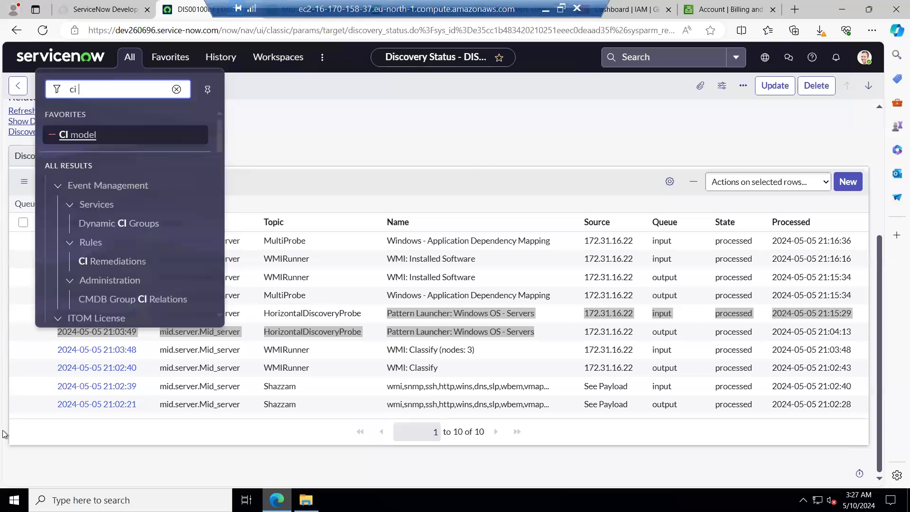
pyautogui.scroll(-10, 111, 232)
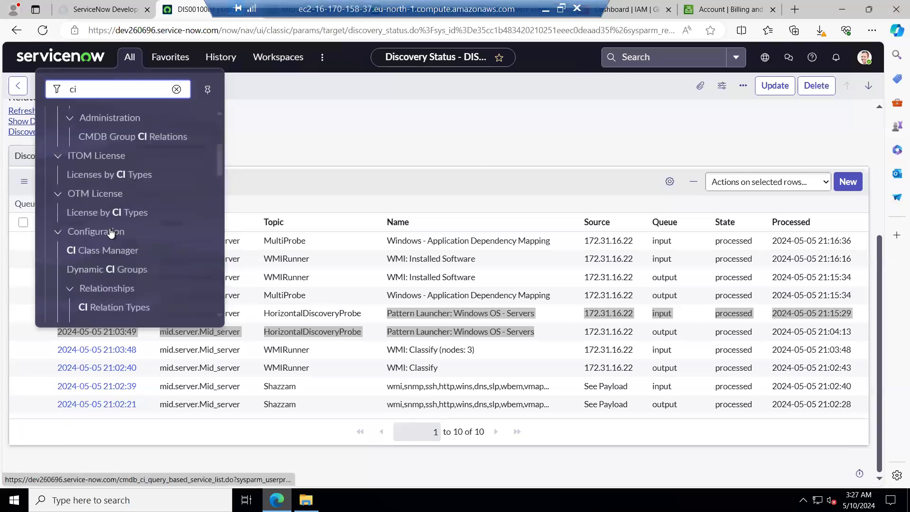
pyautogui.scroll(-10, 107, 246)
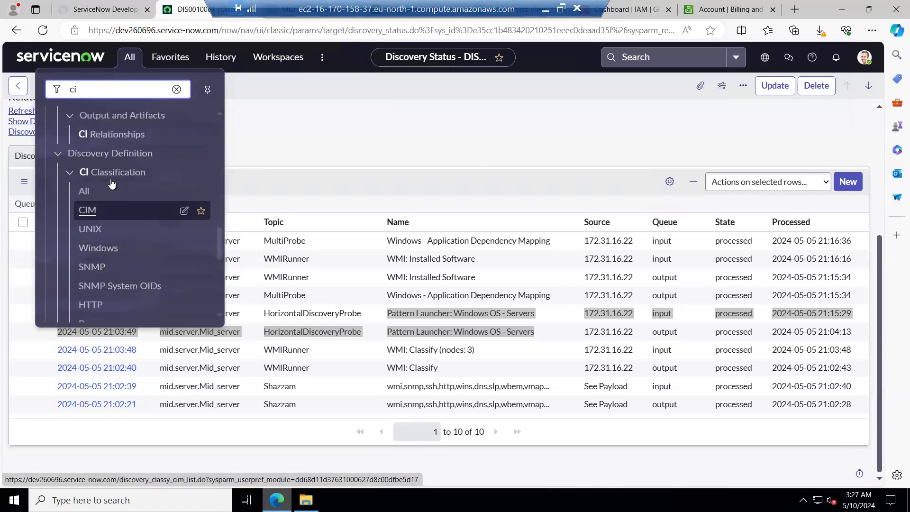
pyautogui.click(107, 247)
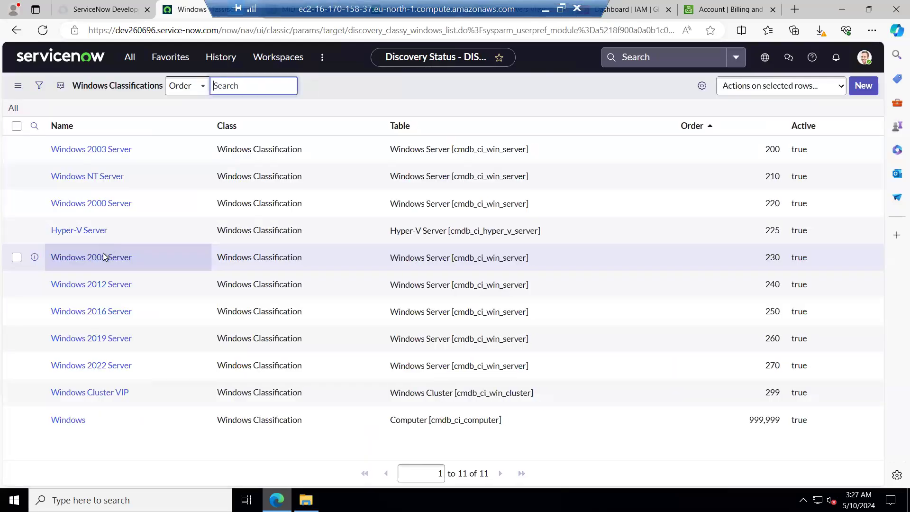
# Open the Windows 2022 Server classification and review its classification criteria and trigger probes.
pyautogui.click(96, 389)
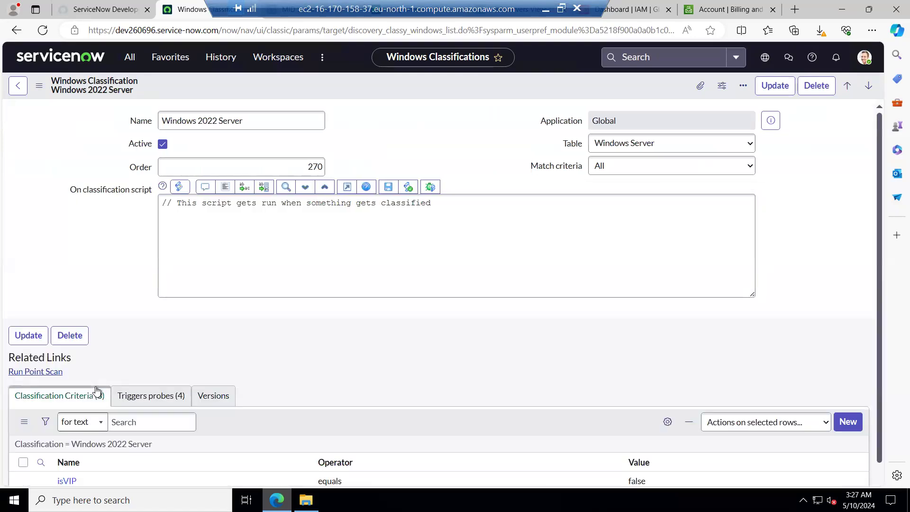
pyautogui.scroll(-2, 192, 337)
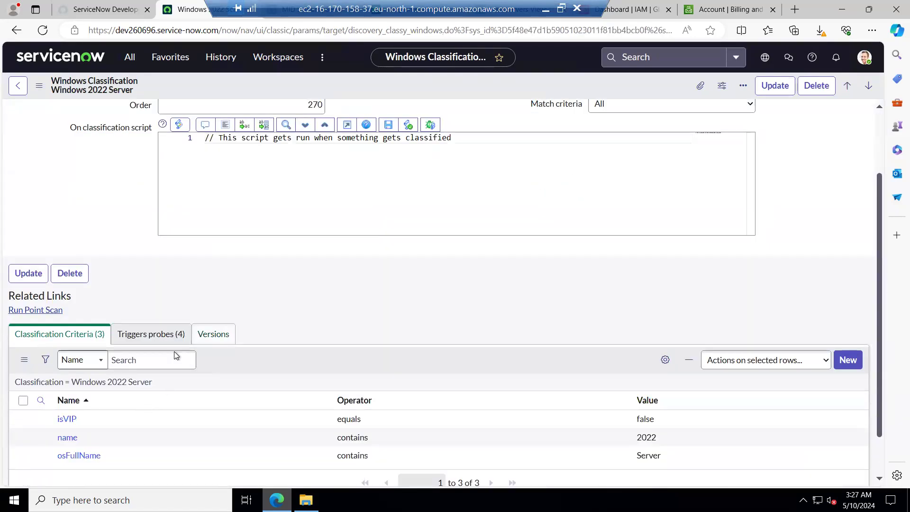
pyautogui.click(150, 336)
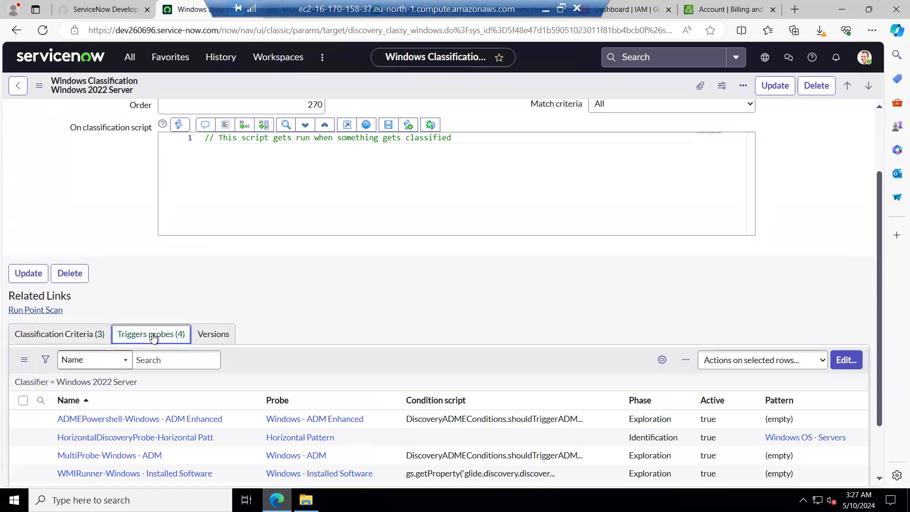
pyautogui.scroll(-2, 363, 423)
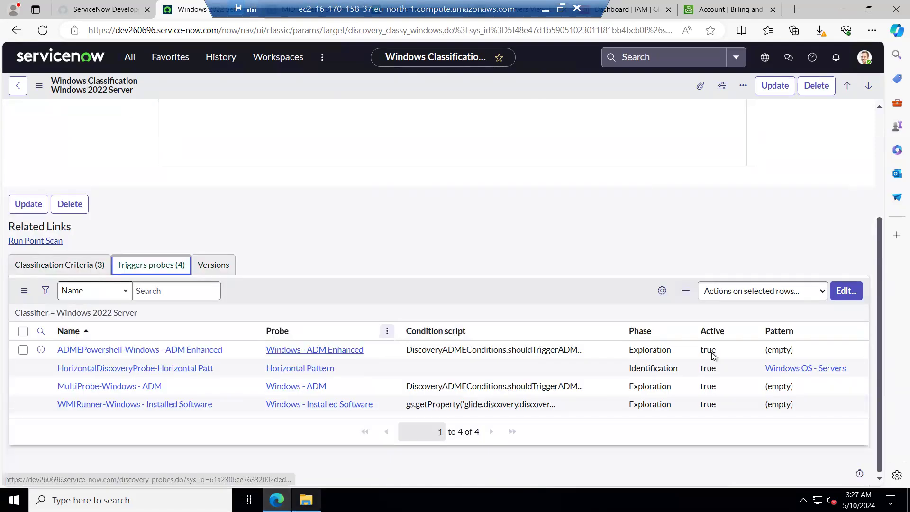
pyautogui.moveTo(618, 366); pyautogui.dragTo(678, 362)
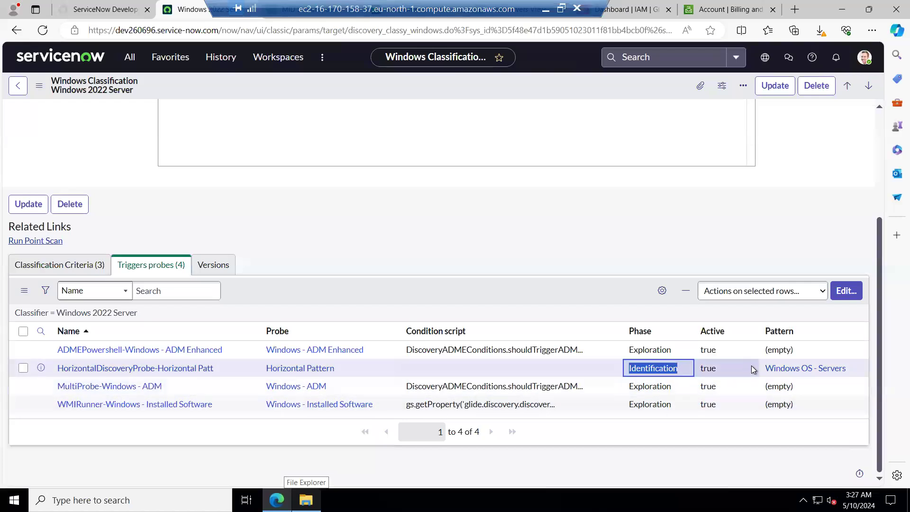
pyautogui.moveTo(759, 368); pyautogui.dragTo(860, 371)
pyautogui.click(491, 230)
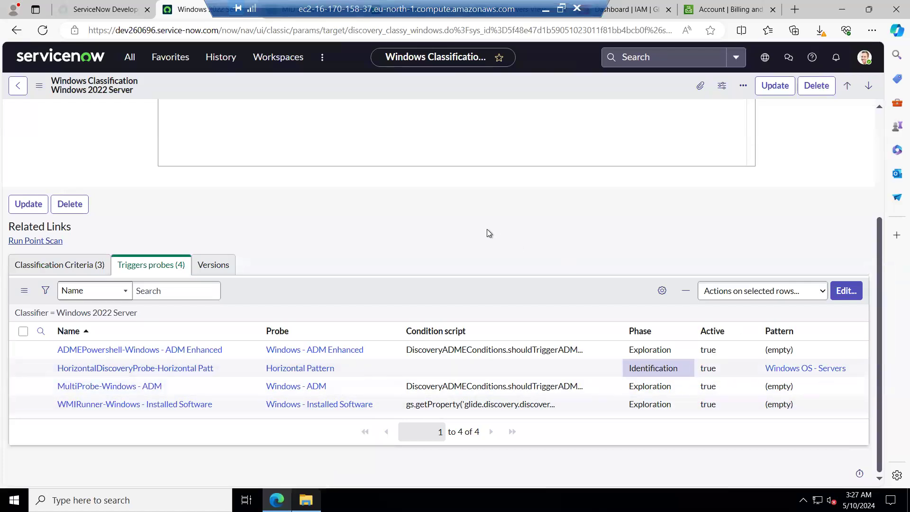
pyautogui.moveTo(628, 349); pyautogui.dragTo(670, 351)
pyautogui.moveTo(629, 394)
pyautogui.mouseDown()
pyautogui.moveTo(672, 386)
pyautogui.moveTo(677, 402)
pyautogui.moveTo(343, 223)
pyautogui.moveTo(320, 412)
pyautogui.mouseUp()
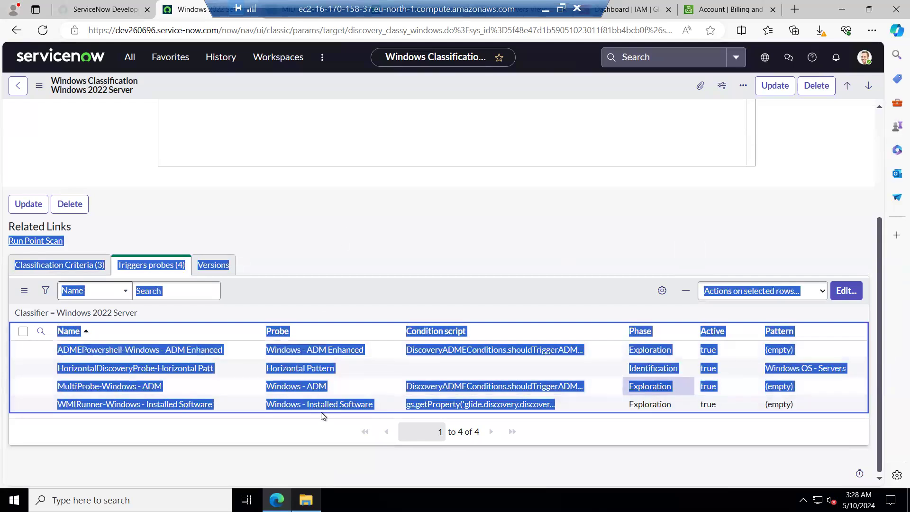
pyautogui.click(361, 213)
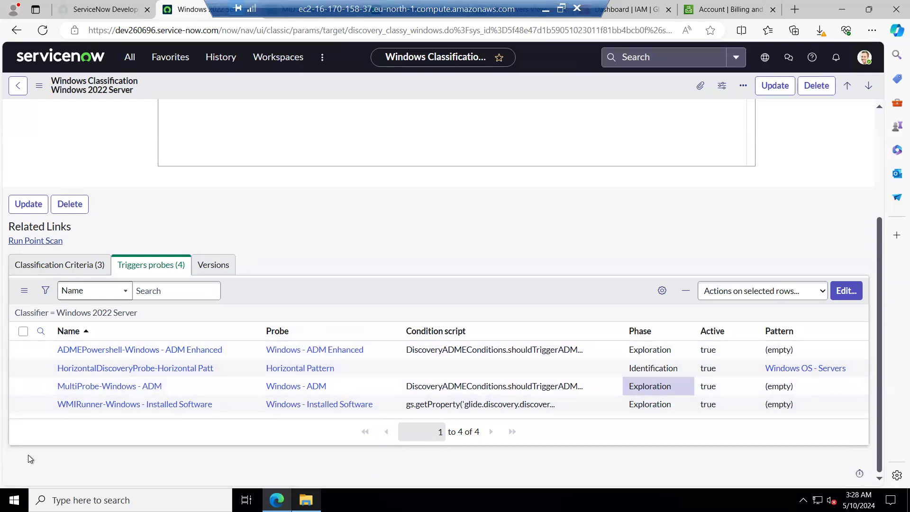
pyautogui.moveTo(58, 405); pyautogui.dragTo(105, 443)
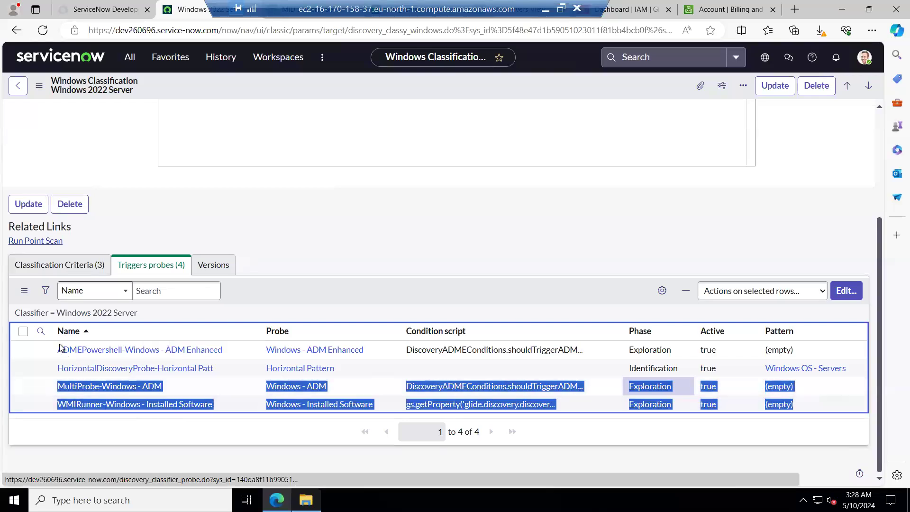
pyautogui.moveTo(57, 349); pyautogui.dragTo(345, 215)
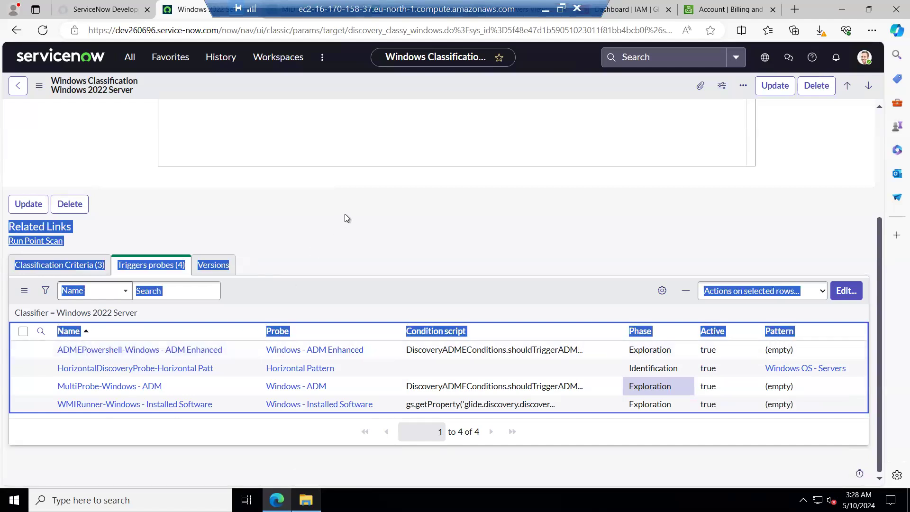
pyautogui.click(227, 448)
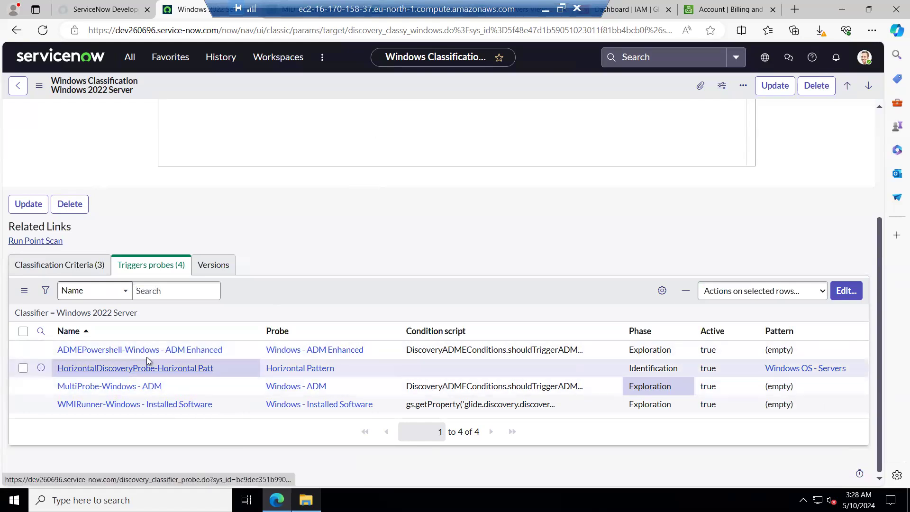
# Return to discovery status DIS0010001 and examine the ECC Queue topics, names and queue directions.
pyautogui.click(17, 32)
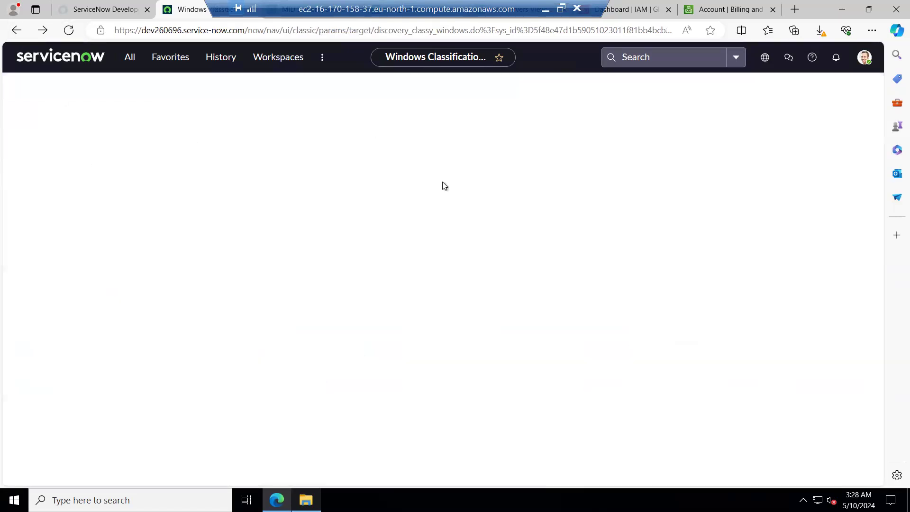
pyautogui.click(13, 30)
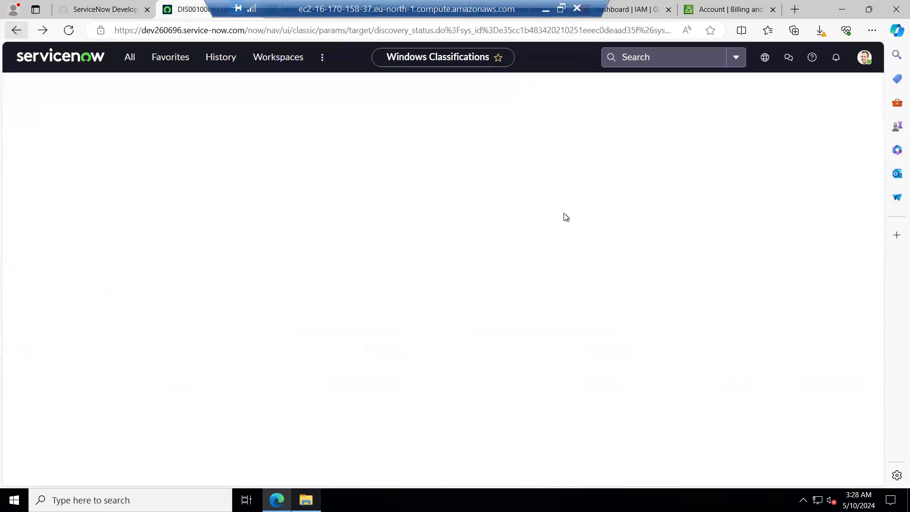
pyautogui.scroll(-4, 436, 297)
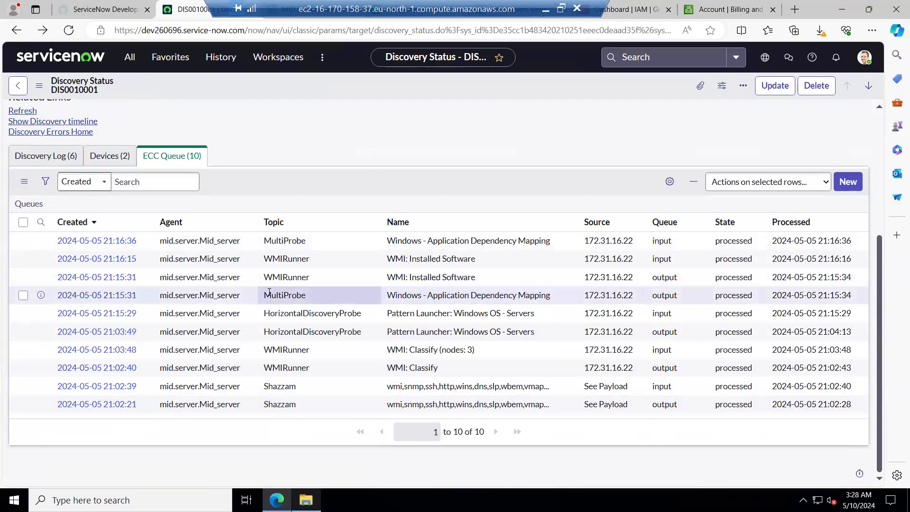
pyautogui.doubleClick(324, 295)
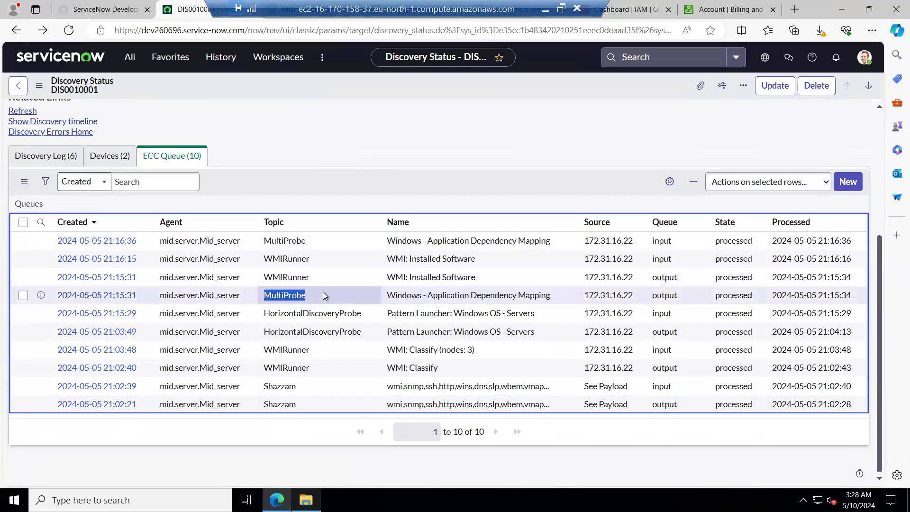
pyautogui.doubleClick(393, 295)
pyautogui.moveTo(428, 295); pyautogui.dragTo(552, 298)
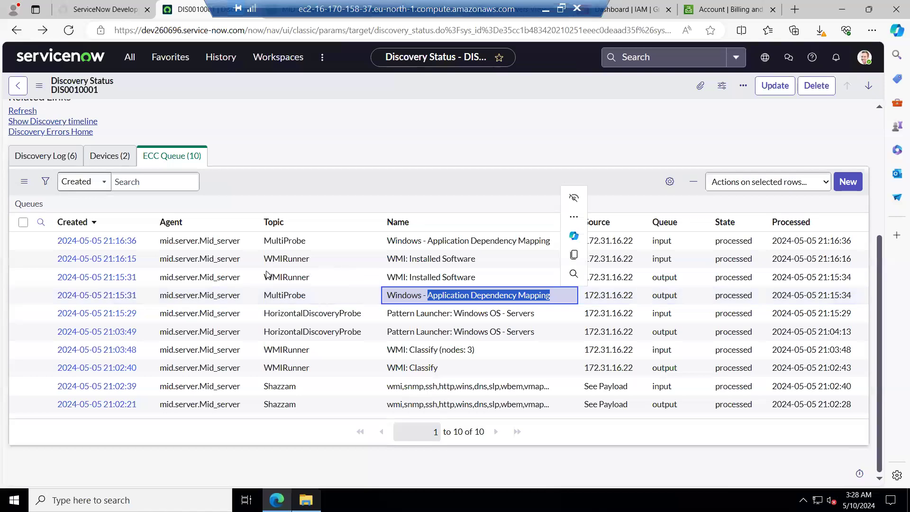
pyautogui.doubleClick(308, 279)
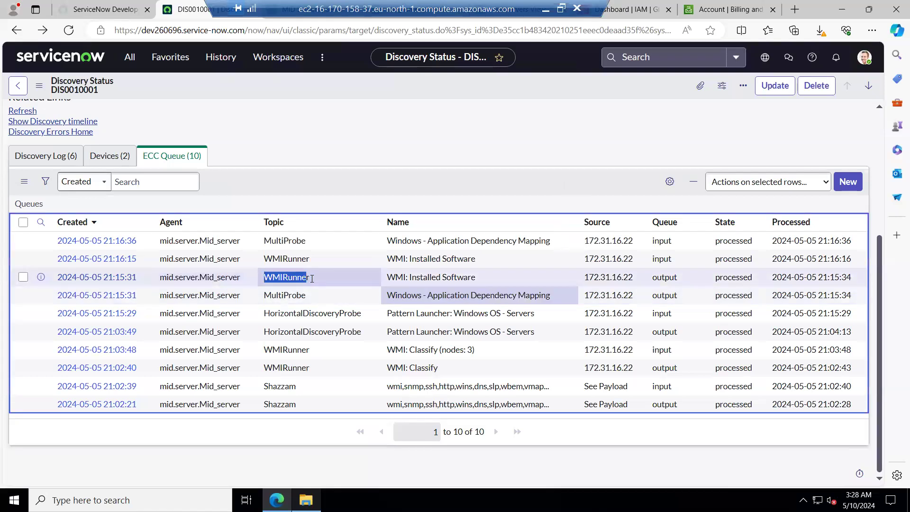
pyautogui.moveTo(385, 272); pyautogui.dragTo(476, 276)
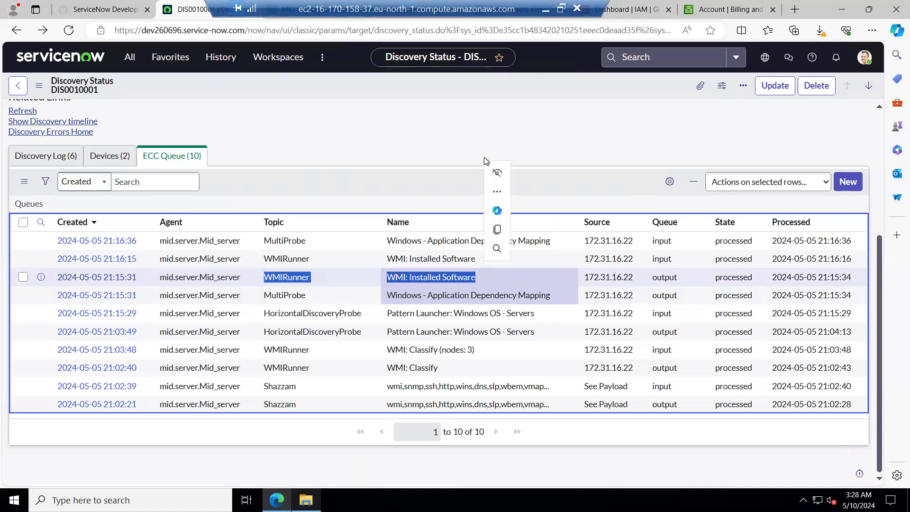
pyautogui.moveTo(658, 276); pyautogui.dragTo(673, 276)
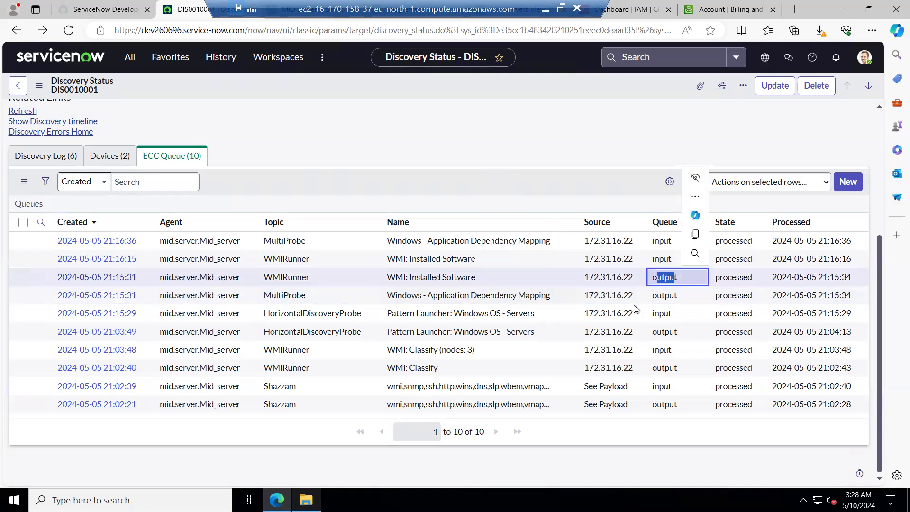
pyautogui.doubleClick(668, 295)
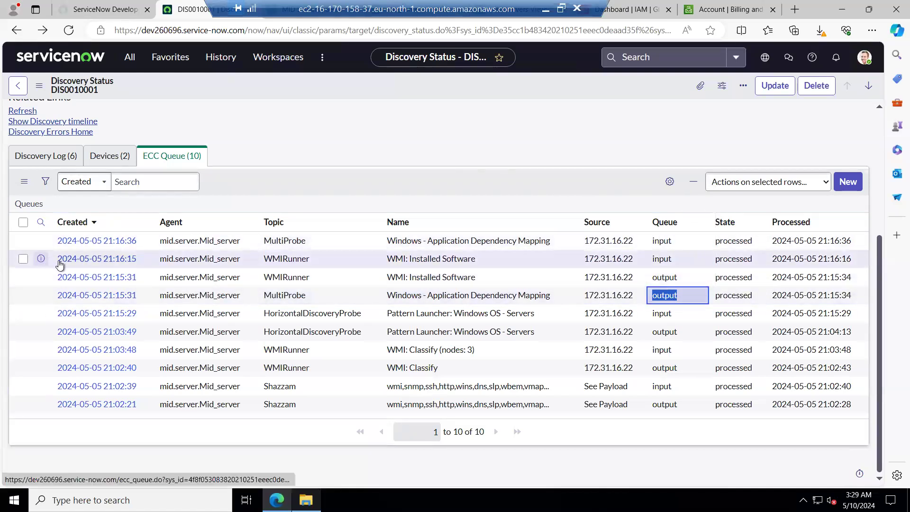
# Open the WMIRunner WMI: Installed Software input queue record in a new tab and view its payload.
pyautogui.rightClick(41, 259)
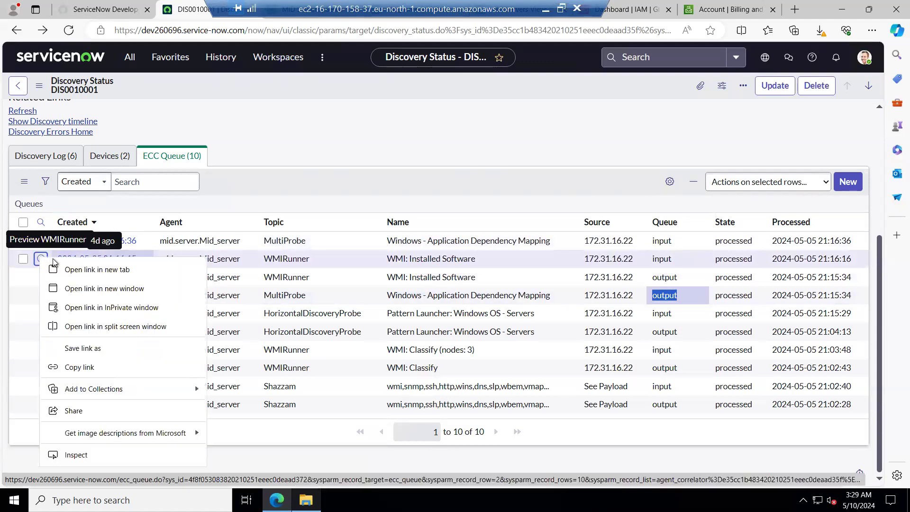
pyautogui.click(84, 272)
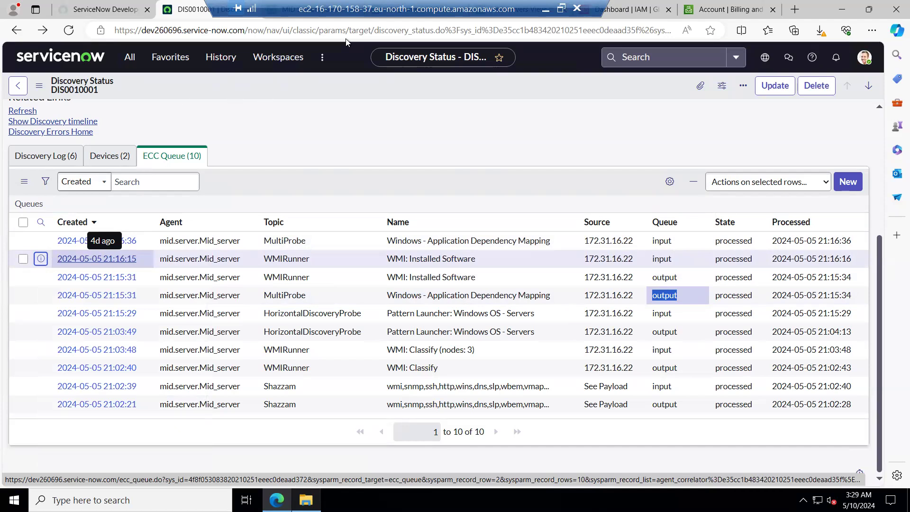
pyautogui.moveTo(473, 4); pyautogui.dragTo(737, 5)
pyautogui.moveTo(673, 29); pyautogui.dragTo(589, 38)
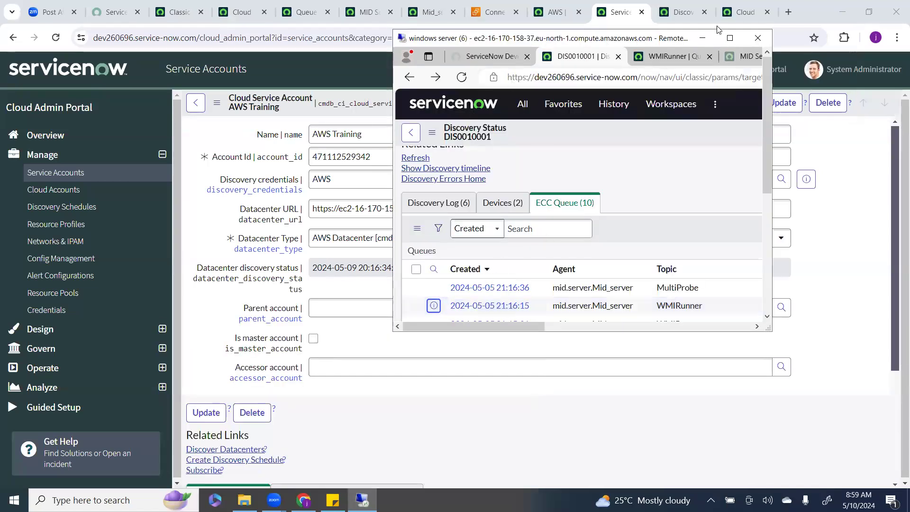
pyautogui.click(730, 38)
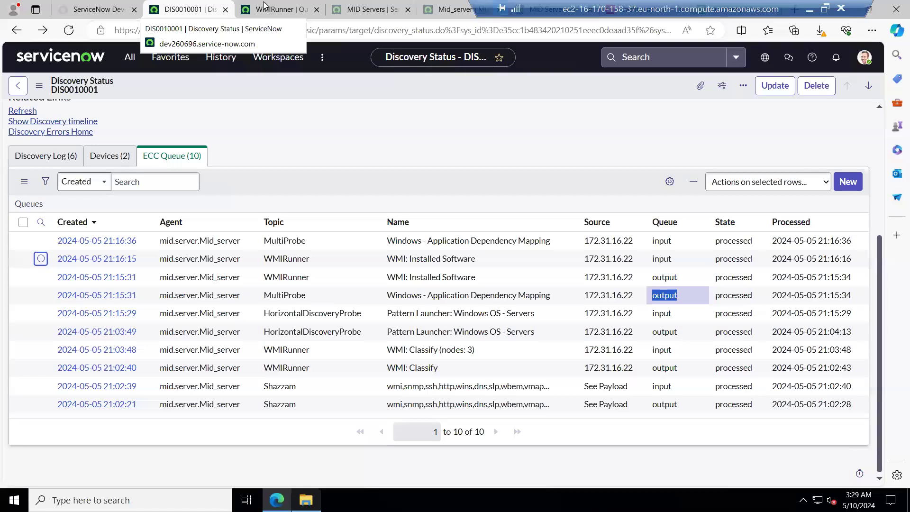
pyautogui.click(283, 5)
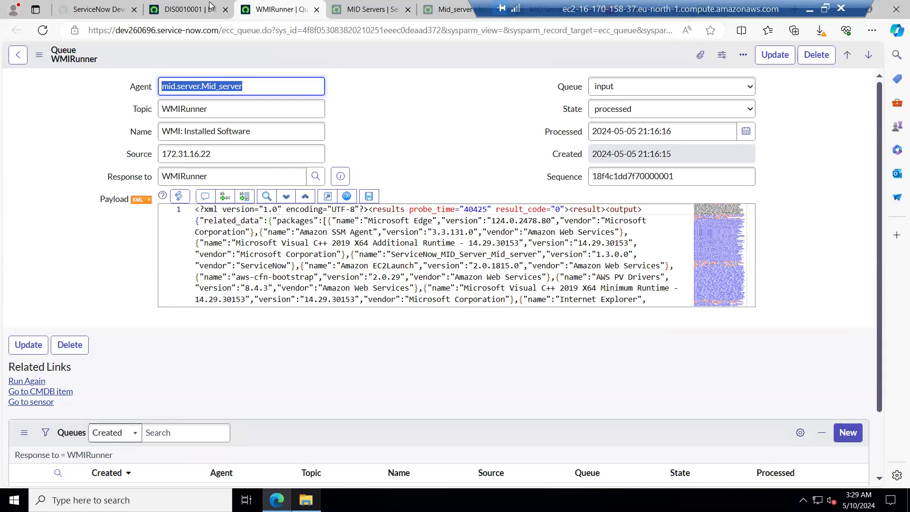
# Expand the installed software payload to full view and highlight the Internet Explorer entry.
pyautogui.click(332, 197)
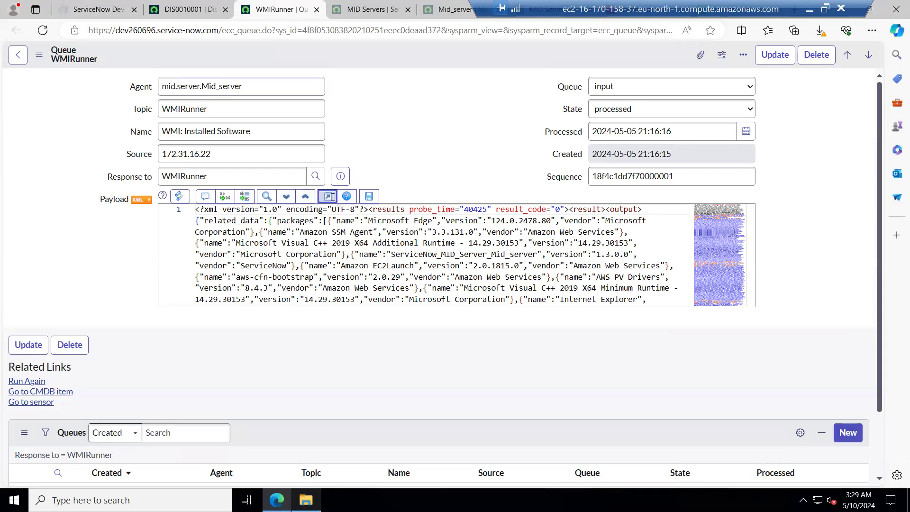
pyautogui.click(331, 196)
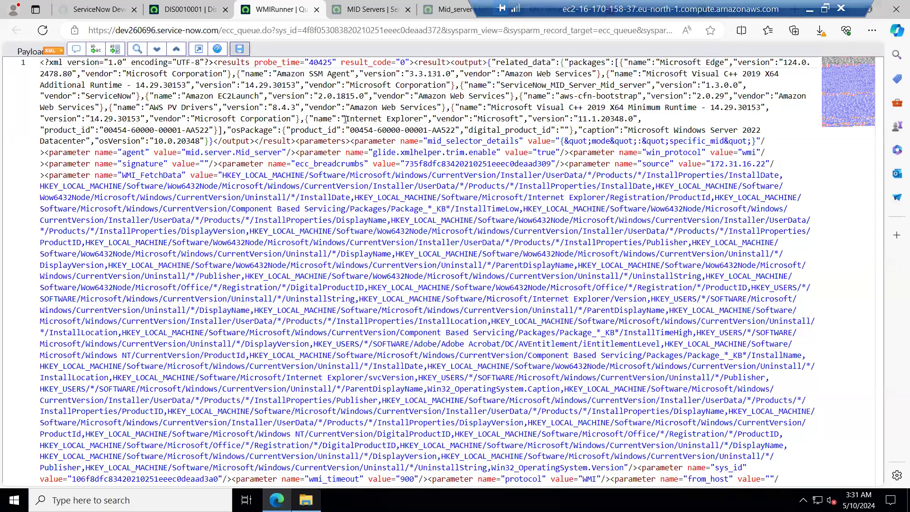
pyautogui.moveTo(346, 119); pyautogui.dragTo(620, 118)
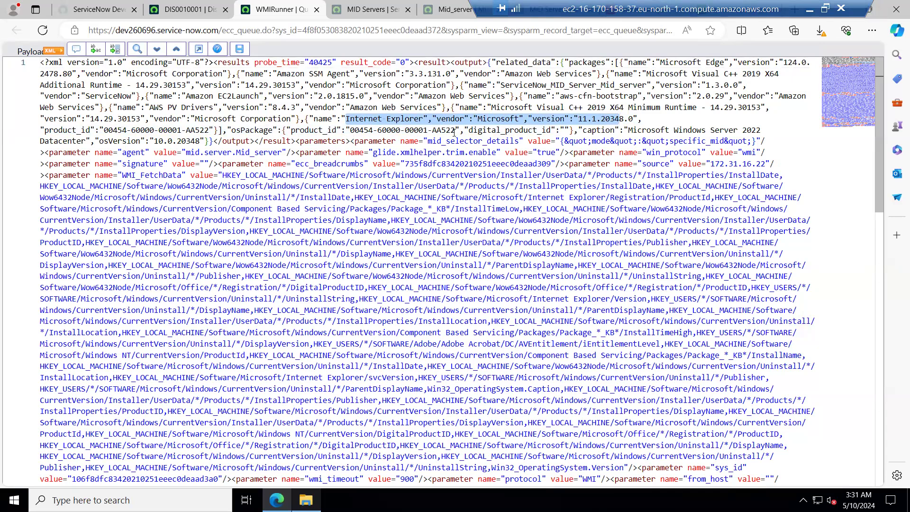
# Return to discovery status DIS0010001 and review its Devices and ECC Queue lists.
pyautogui.click(196, 3)
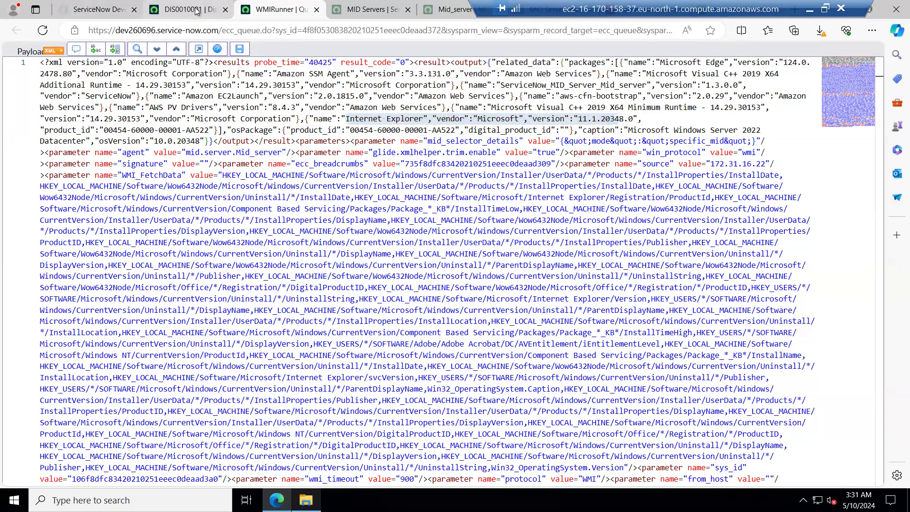
pyautogui.click(197, 10)
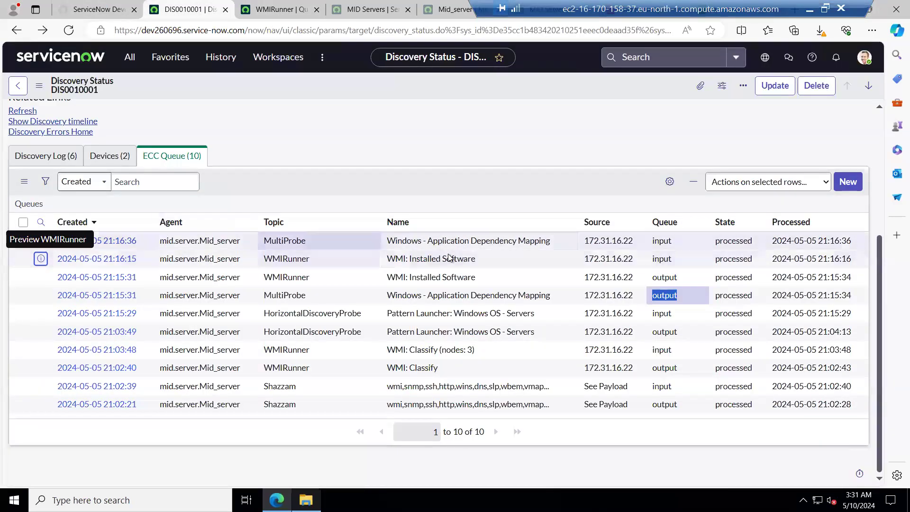
pyautogui.click(115, 157)
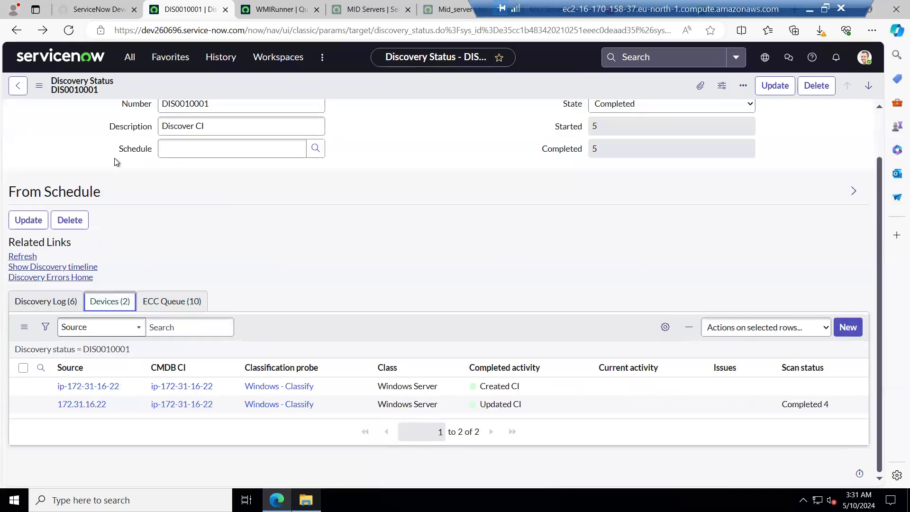
pyautogui.click(168, 306)
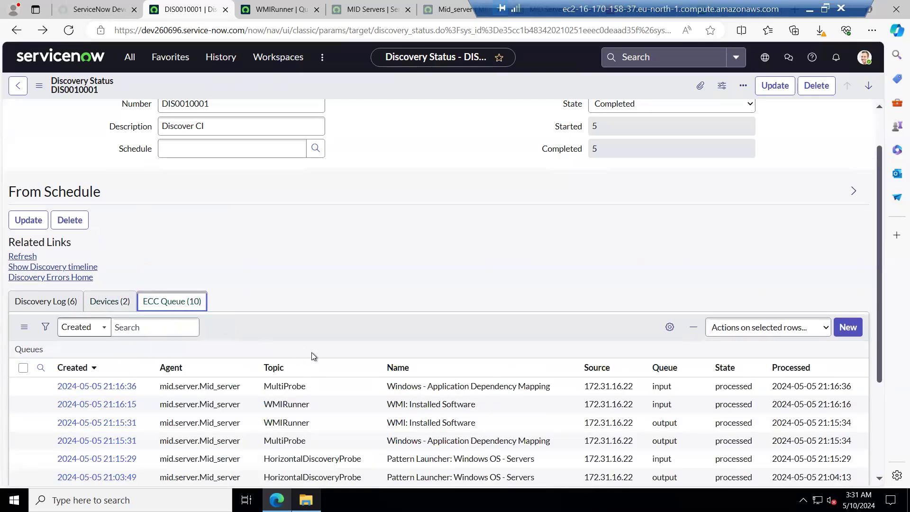
pyautogui.scroll(-3, 311, 352)
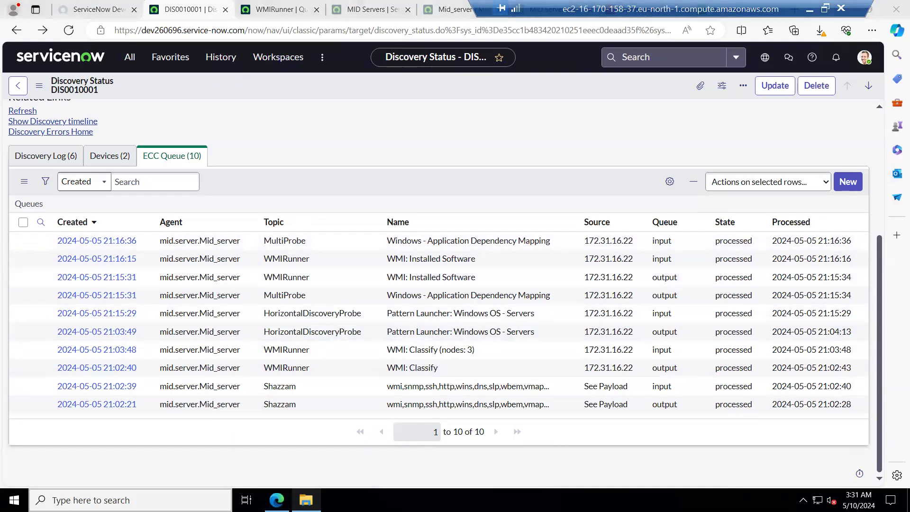
# Search the Windows start menu for microsoft and dismiss the results.
pyautogui.click(172, 496)
pyautogui.write('micro')
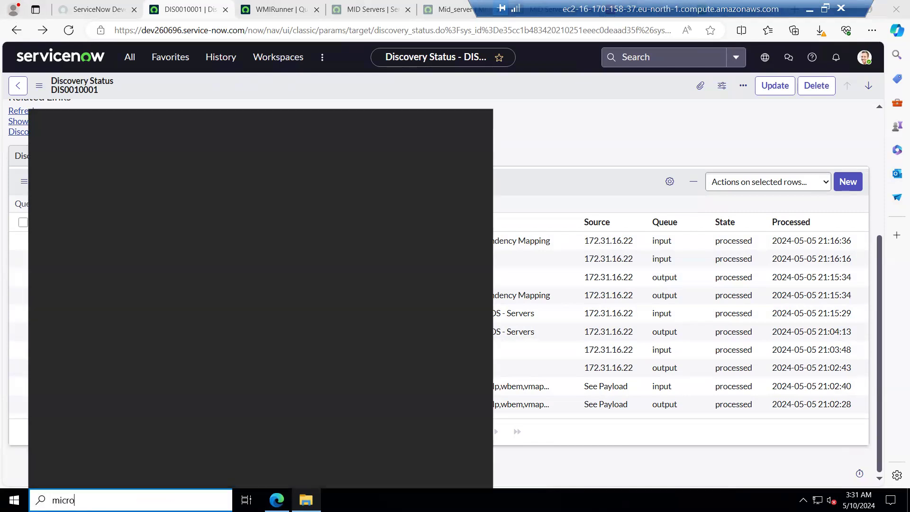
pyautogui.write('soft')
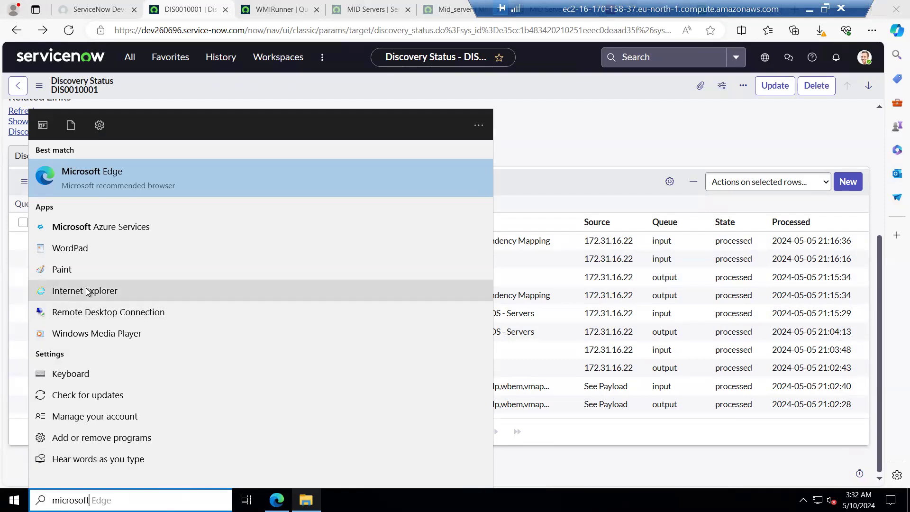
pyautogui.click(550, 129)
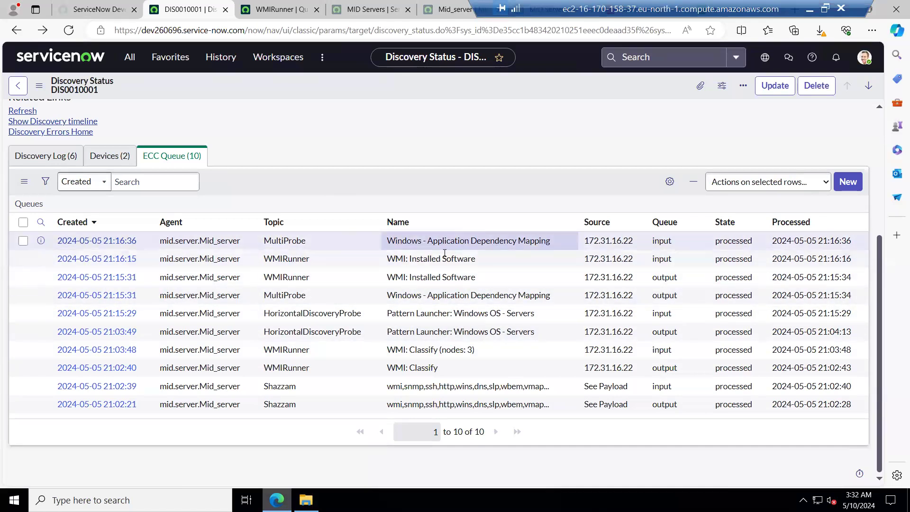
# Open the Windows - Application Dependency Mapping MultiProbe input record in a new tab and review its active connections payload.
pyautogui.rightClick(42, 241)
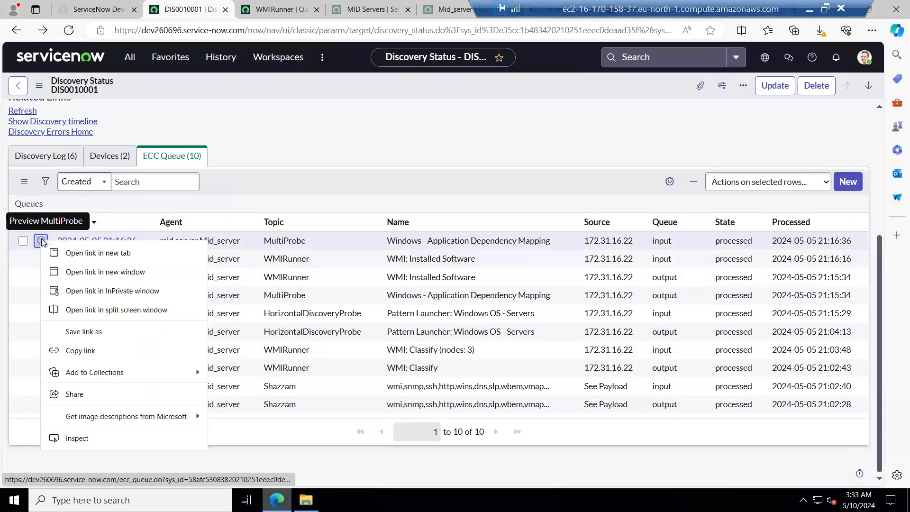
pyautogui.click(83, 254)
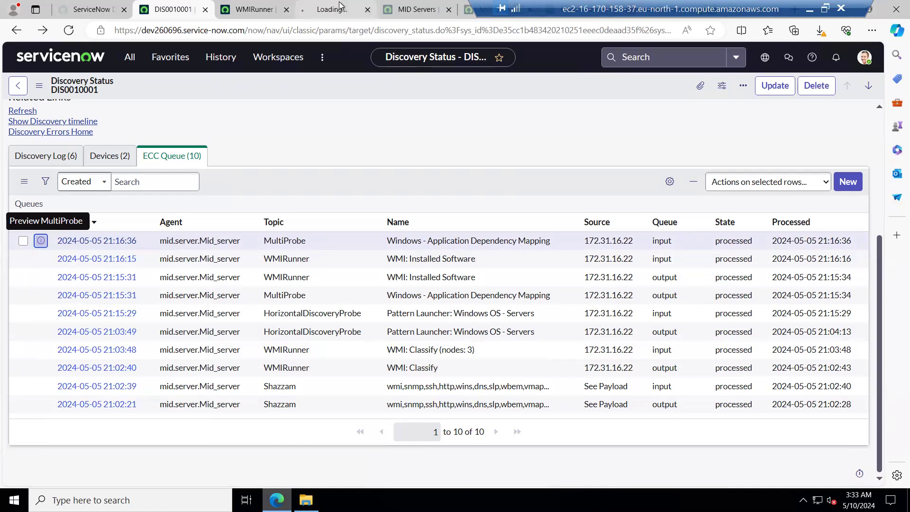
pyautogui.click(330, 15)
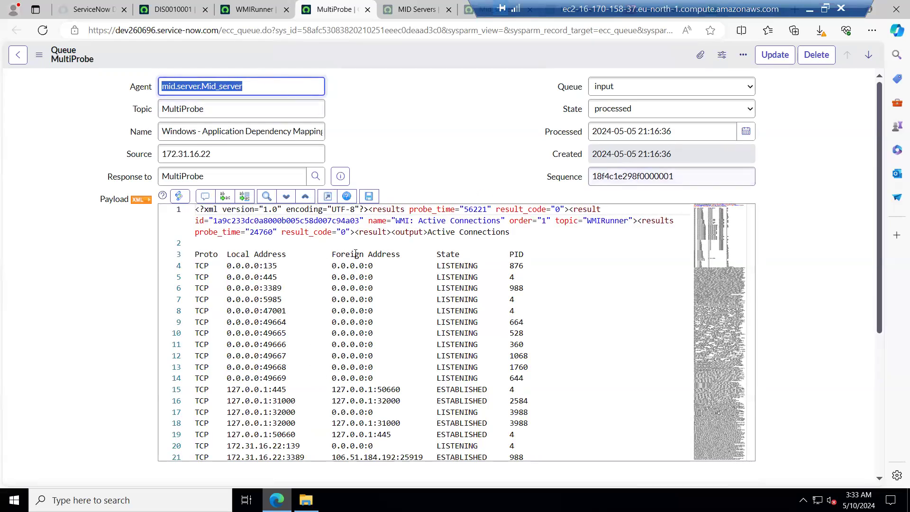
pyautogui.scroll(-2, 356, 253)
pyautogui.scroll(2, 357, 270)
pyautogui.scroll(-2, 290, 337)
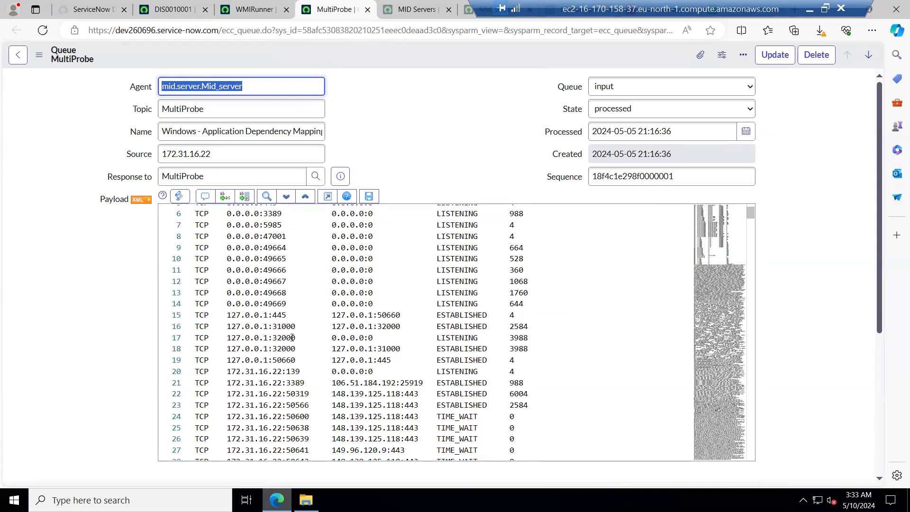
pyautogui.scroll(-2, 302, 358)
pyautogui.scroll(-2, 302, 358)
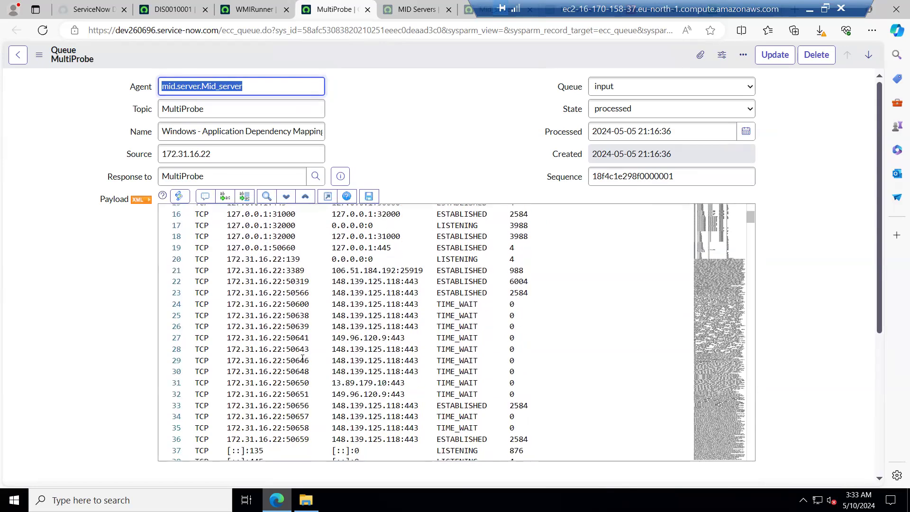
pyautogui.scroll(6, 295, 355)
pyautogui.scroll(1, 295, 354)
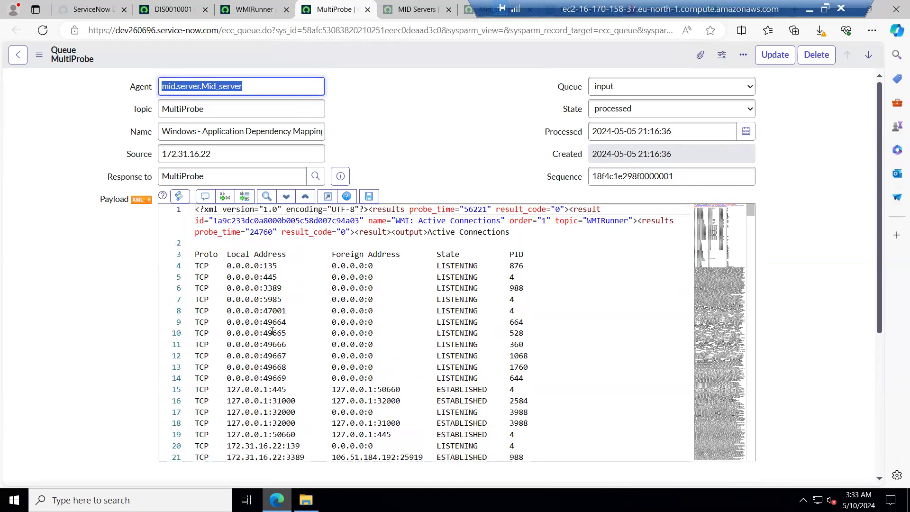
# Highlight the local address port 135 entry and the listening connections in the payload.
pyautogui.moveTo(218, 266); pyautogui.dragTo(285, 265)
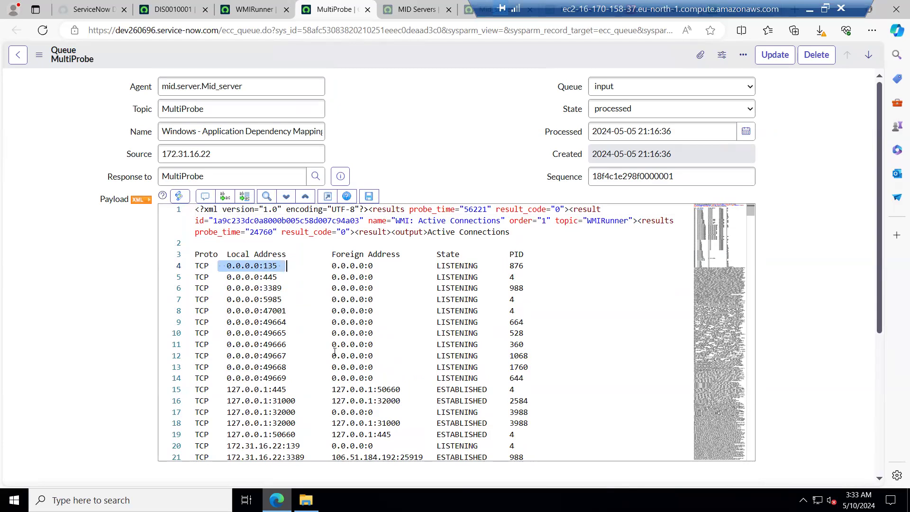
pyautogui.click(266, 265)
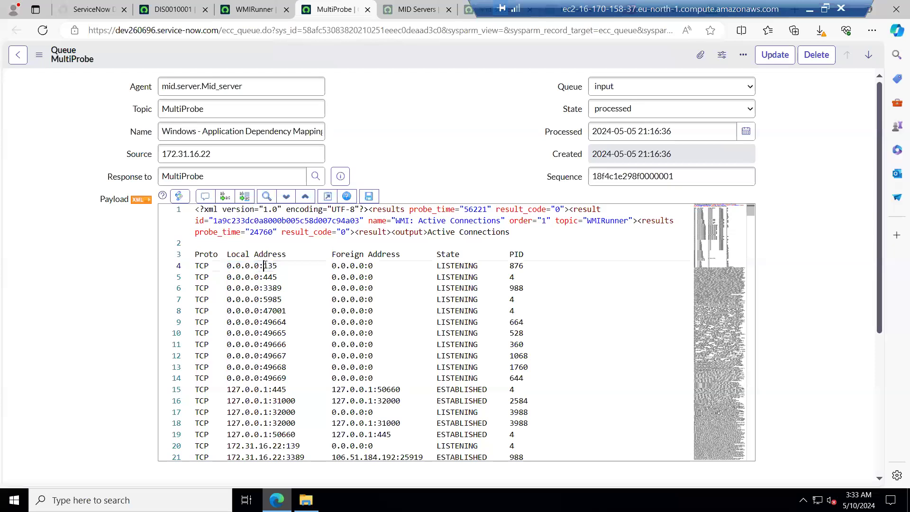
pyautogui.moveTo(264, 266)
pyautogui.mouseDown()
pyautogui.moveTo(279, 265)
pyautogui.moveTo(226, 265)
pyautogui.moveTo(246, 265)
pyautogui.mouseUp()
pyautogui.moveTo(248, 266); pyautogui.dragTo(515, 444)
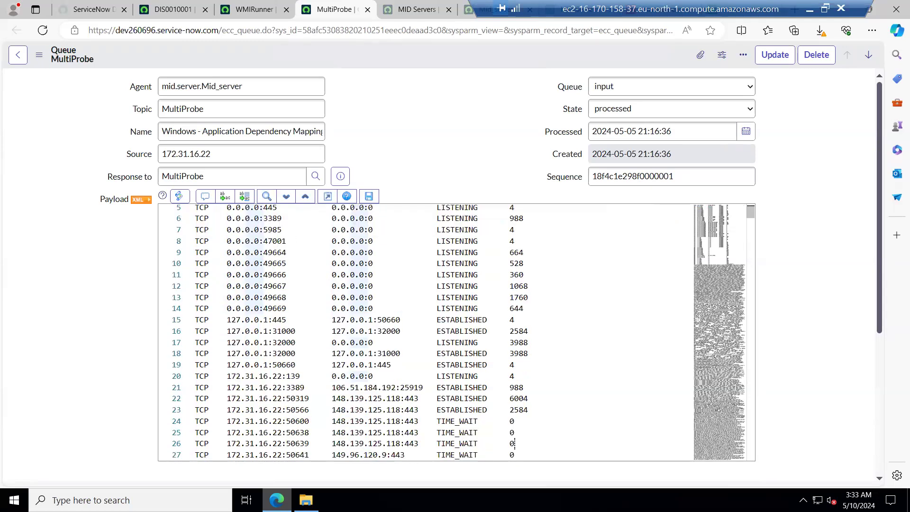
pyautogui.moveTo(516, 445); pyautogui.dragTo(195, 455)
# Scroll through the rest of the MultiProbe payload, reviewing its parameters and script content.
pyautogui.scroll(-5, 400, 361)
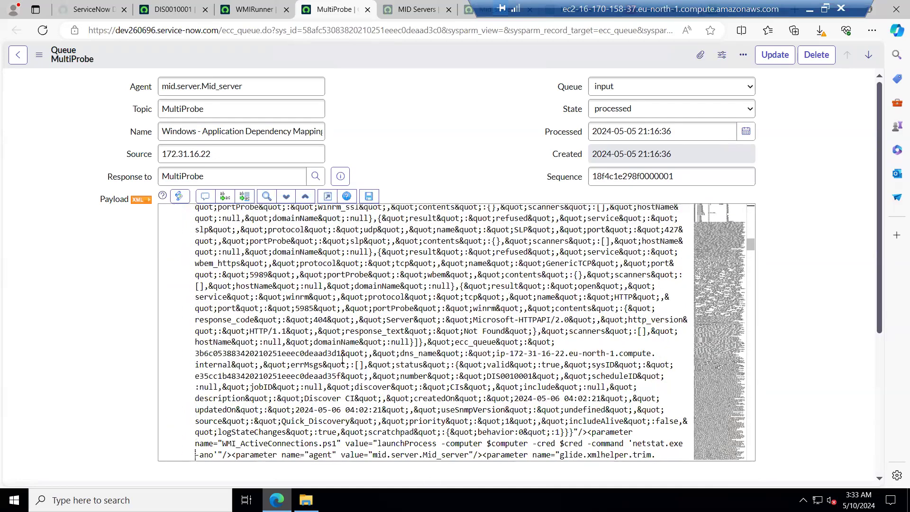
pyautogui.scroll(-4, 342, 360)
pyautogui.scroll(-4, 405, 376)
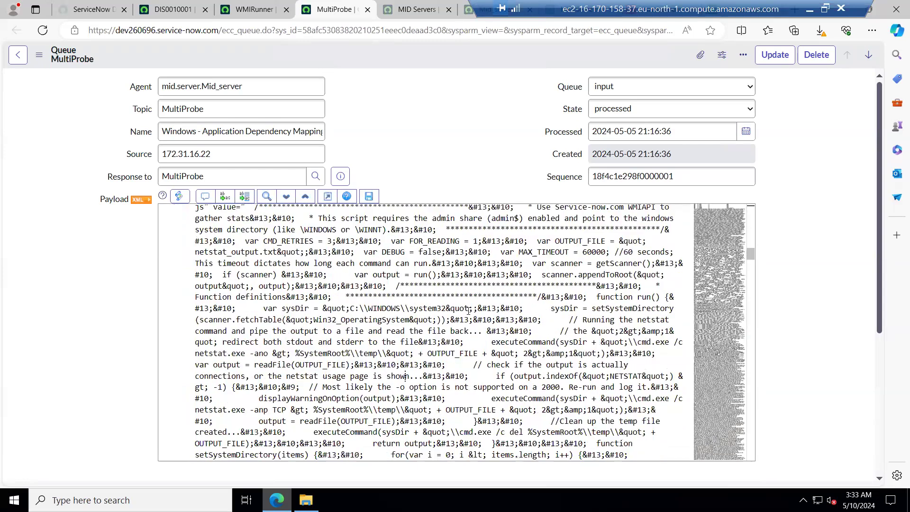
pyautogui.scroll(10, 468, 311)
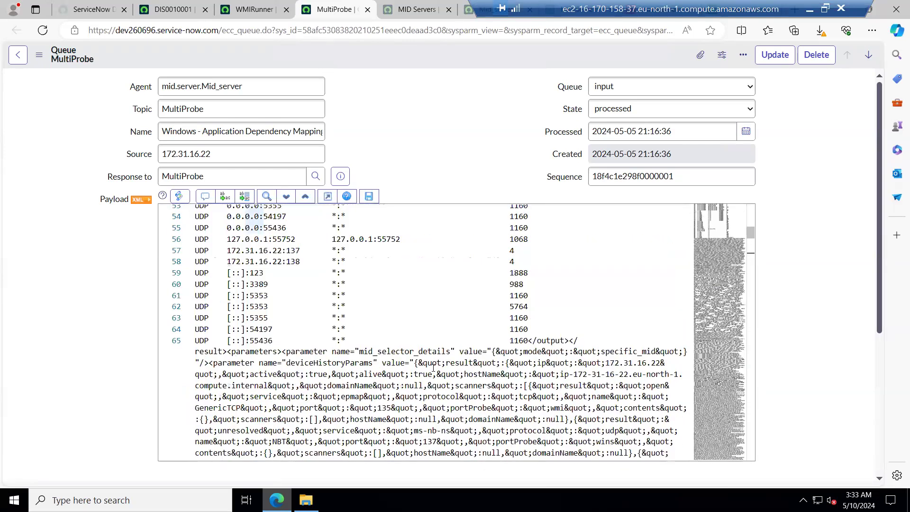
pyautogui.scroll(1, 436, 368)
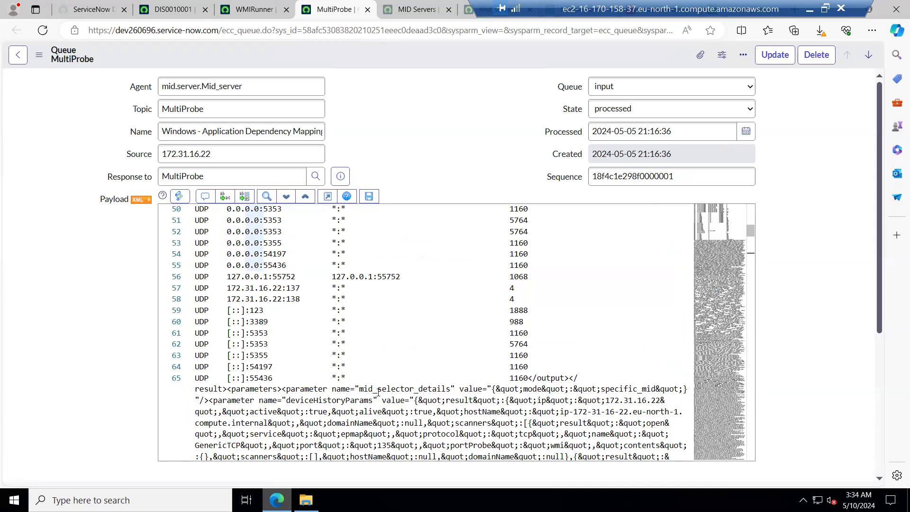
pyautogui.scroll(3, 372, 343)
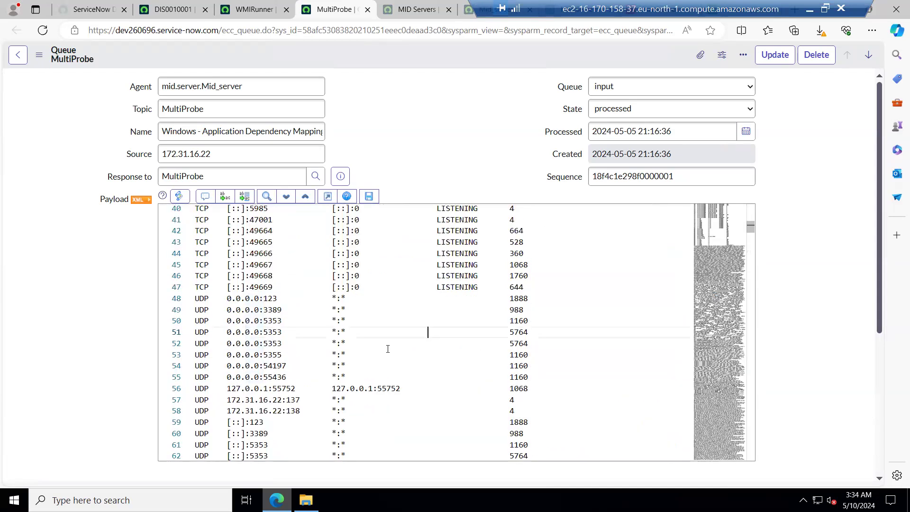
pyautogui.scroll(-4, 336, 321)
pyautogui.scroll(-3, 337, 320)
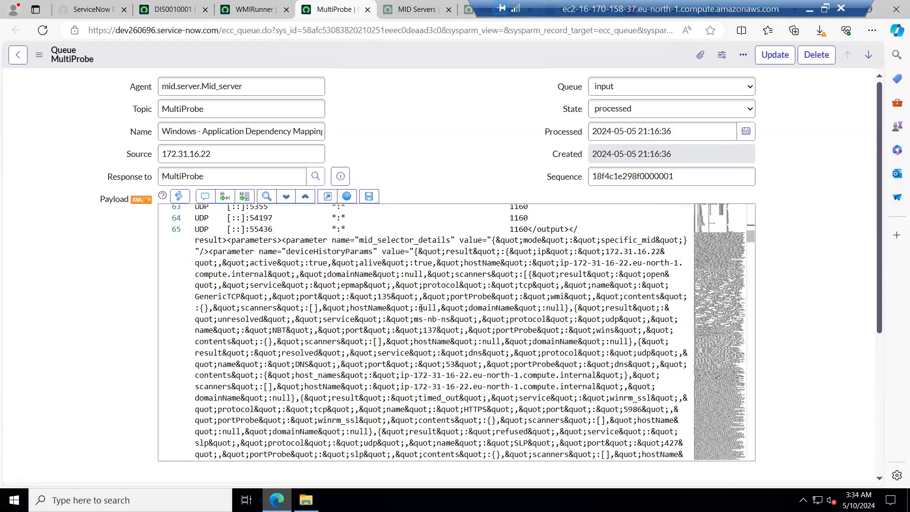
pyautogui.scroll(-4, 420, 308)
pyautogui.scroll(-5, 420, 308)
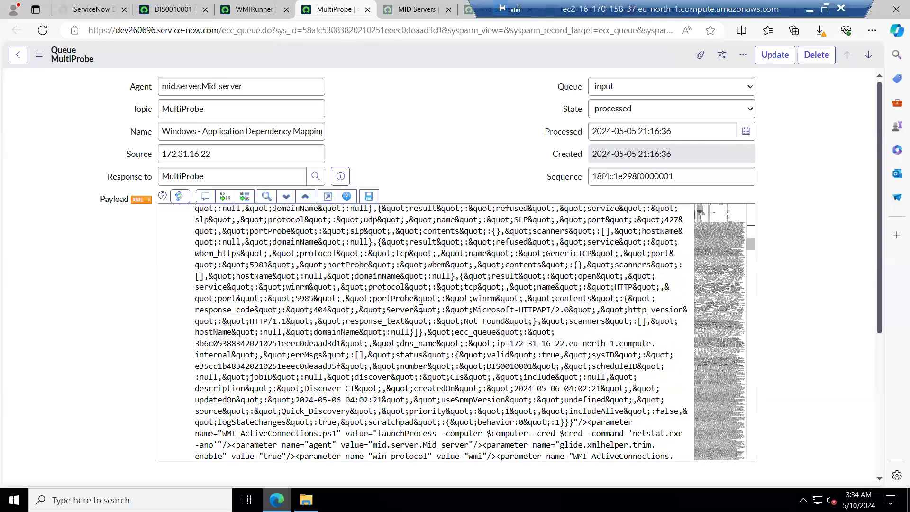
pyautogui.scroll(-10, 420, 308)
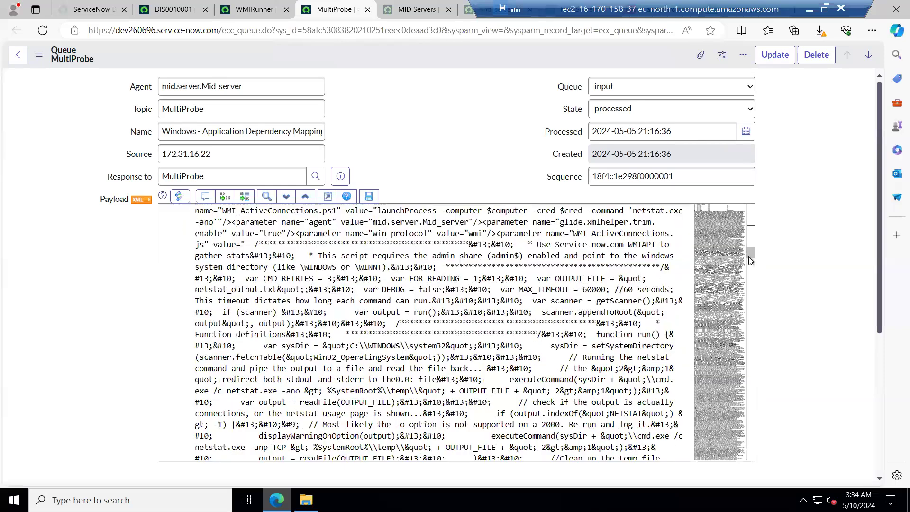
pyautogui.scroll(-2, 747, 362)
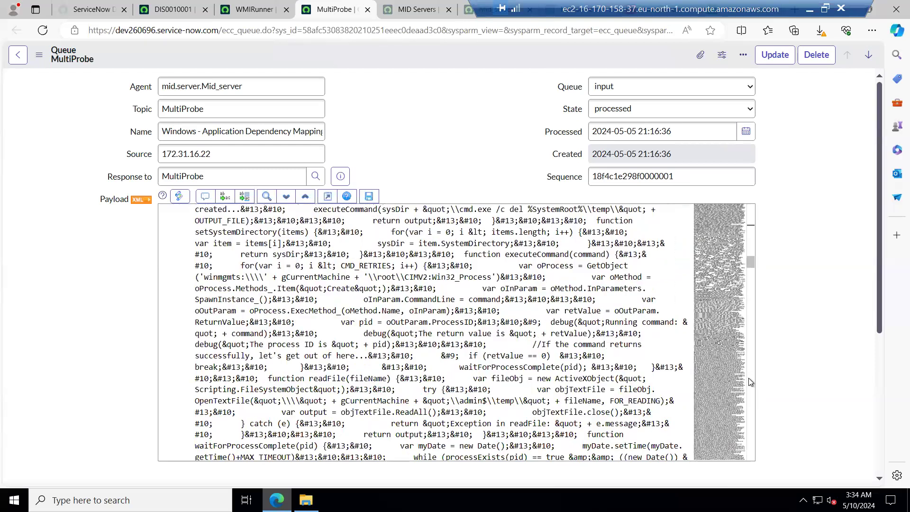
pyautogui.scroll(-10, 749, 382)
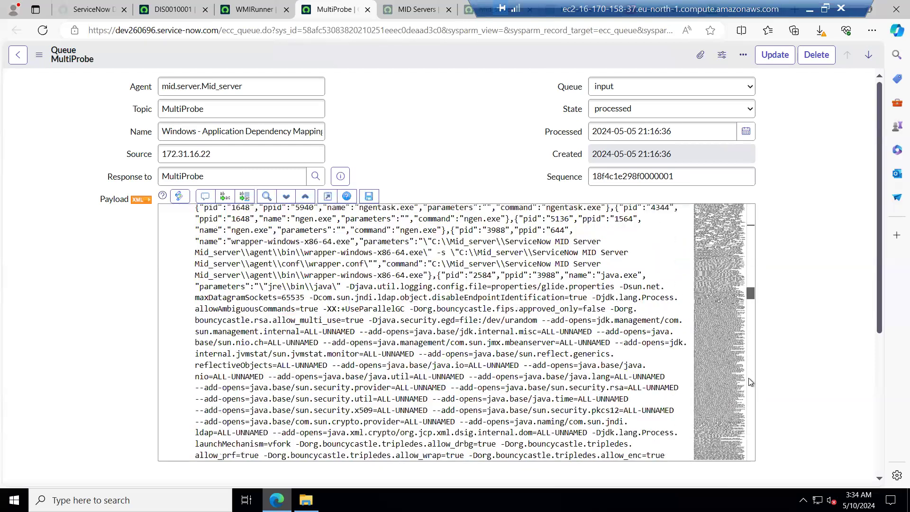
pyautogui.scroll(-10, 750, 382)
pyautogui.scroll(-10, 755, 429)
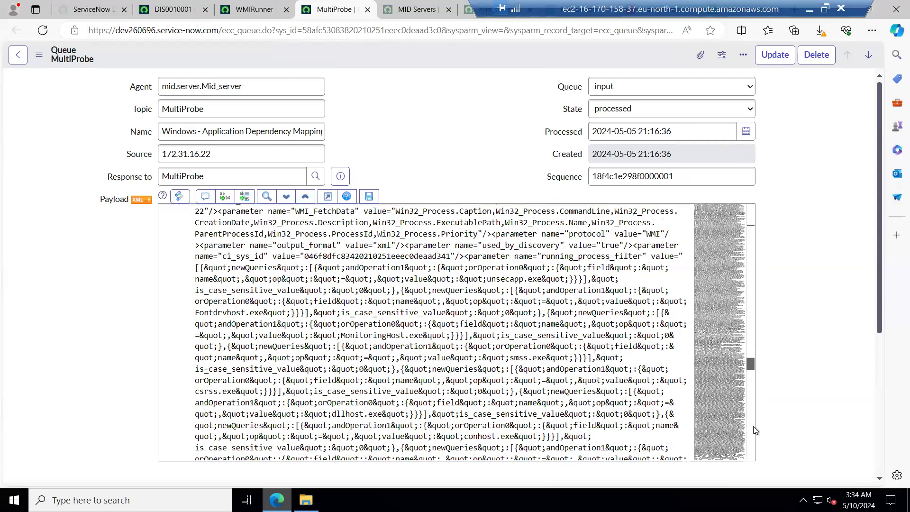
pyautogui.scroll(-10, 753, 431)
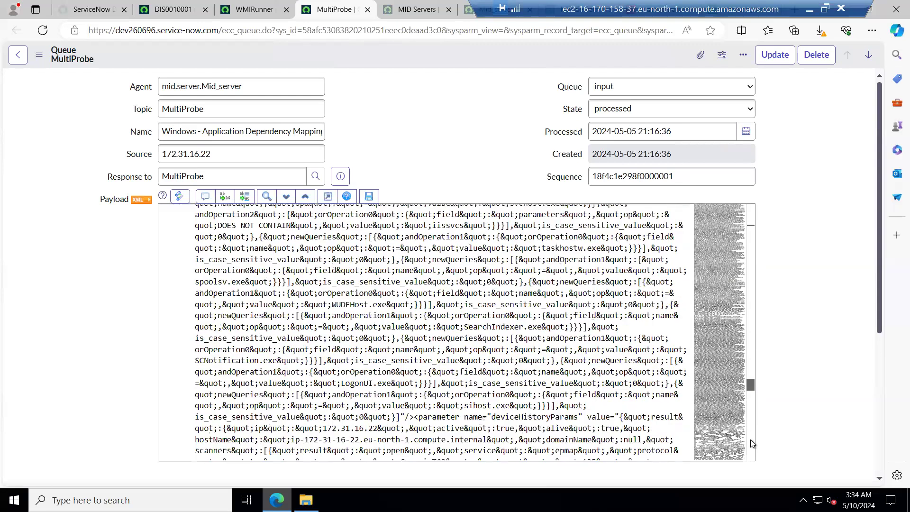
pyautogui.scroll(-5, 752, 451)
pyautogui.scroll(-5, 751, 456)
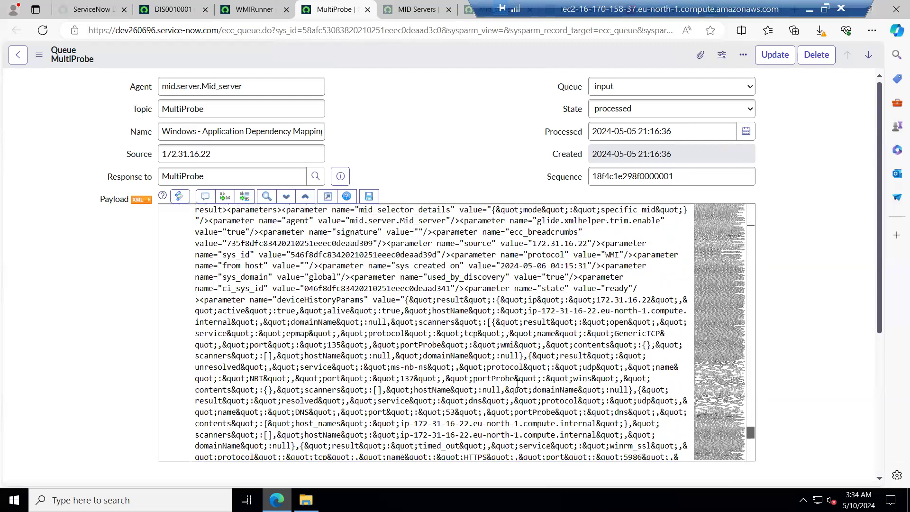
pyautogui.scroll(-10, 520, 387)
pyautogui.scroll(-2, 519, 387)
pyautogui.scroll(5, 519, 387)
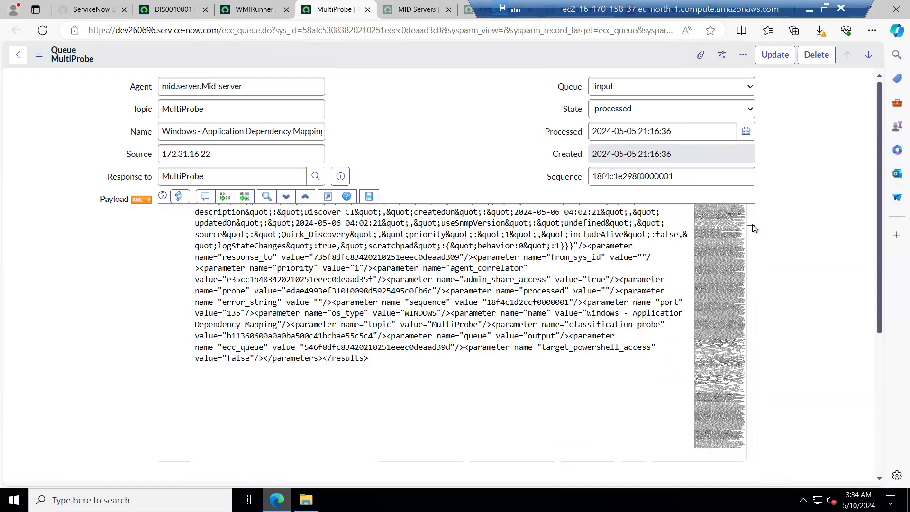
pyautogui.click(750, 239)
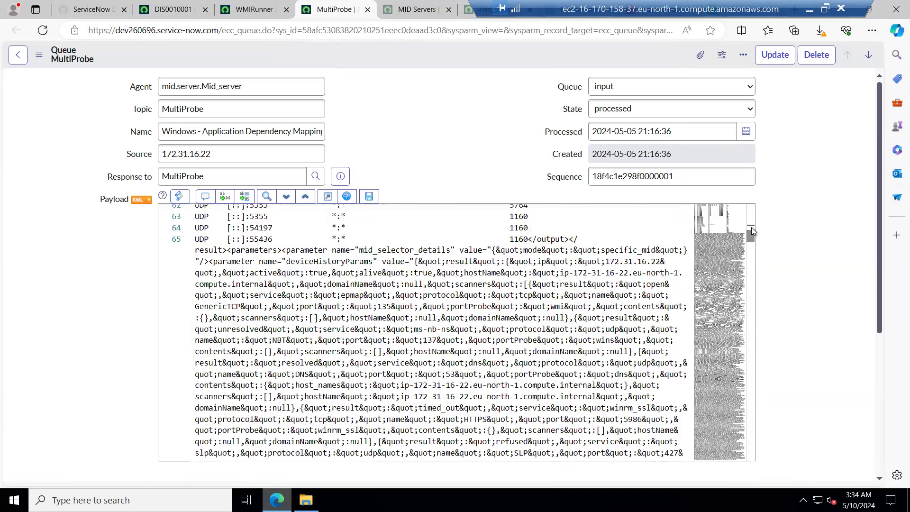
# Scroll the MultiProbe payload back to its start and return to the DIS0010001 discovery status record.
pyautogui.click(753, 209)
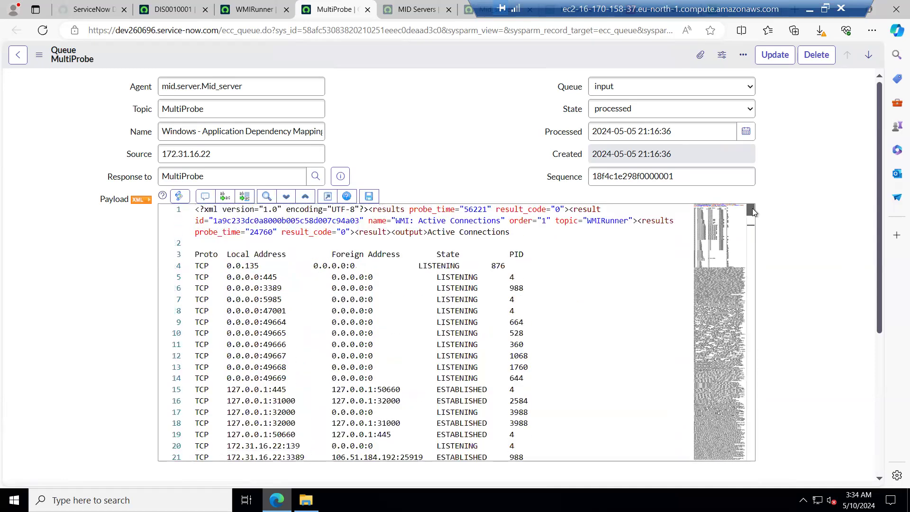
pyautogui.click(249, 10)
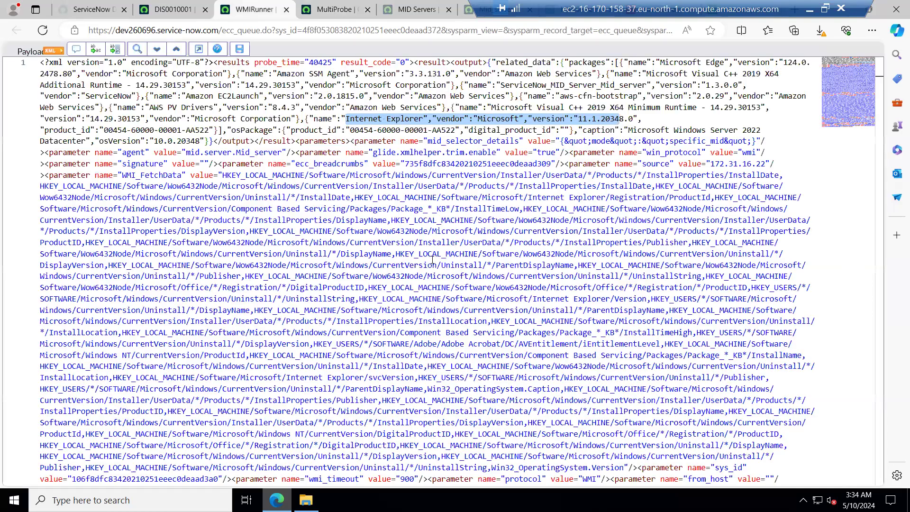
pyautogui.click(173, 10)
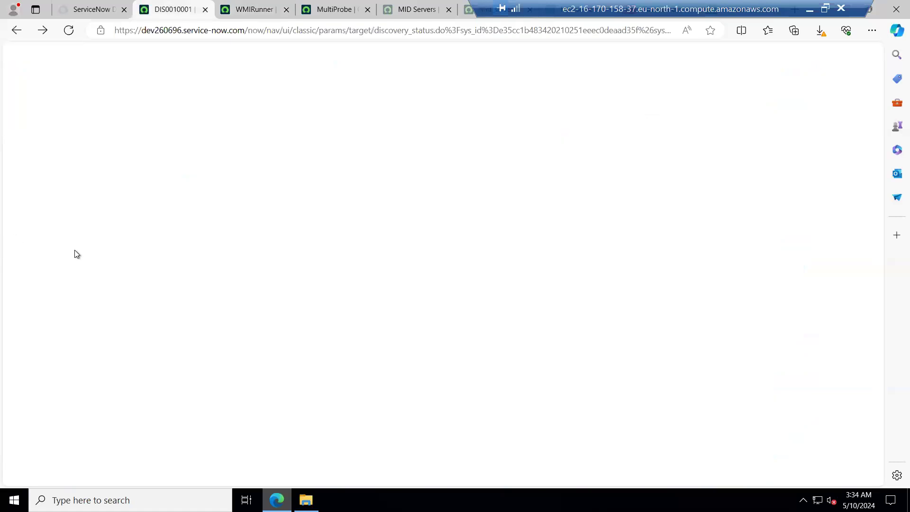
# Review the DIS0010001 record's Devices, ECC Queue and Discovery Log lists, highlighting the first discovery log entries.
pyautogui.scroll(5, 63, 266)
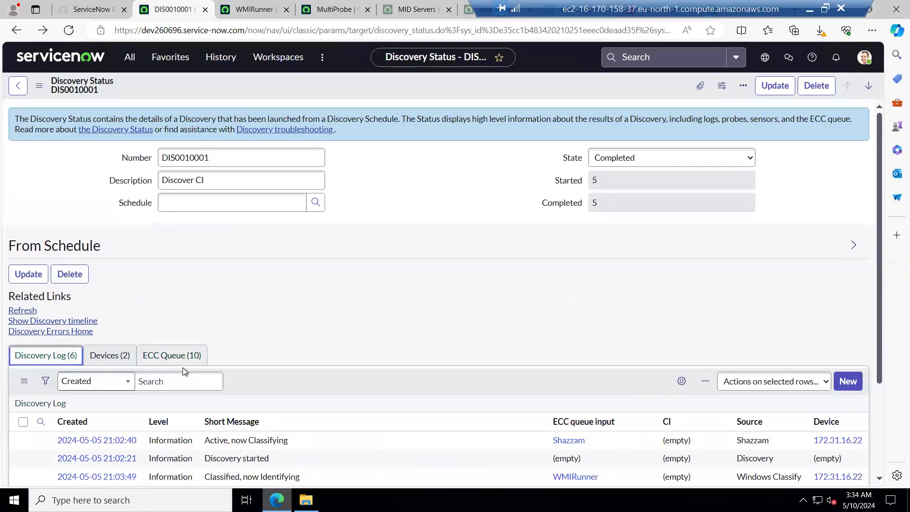
pyautogui.scroll(-3, 265, 363)
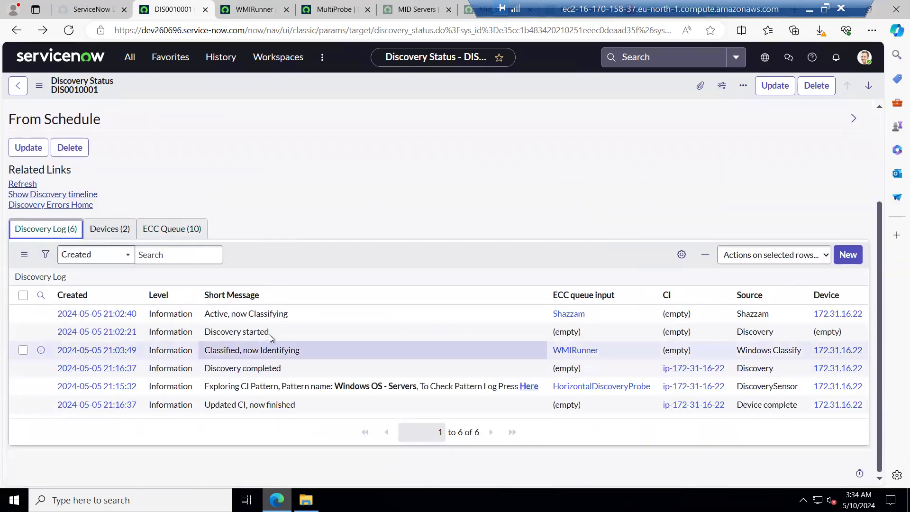
pyautogui.click(108, 230)
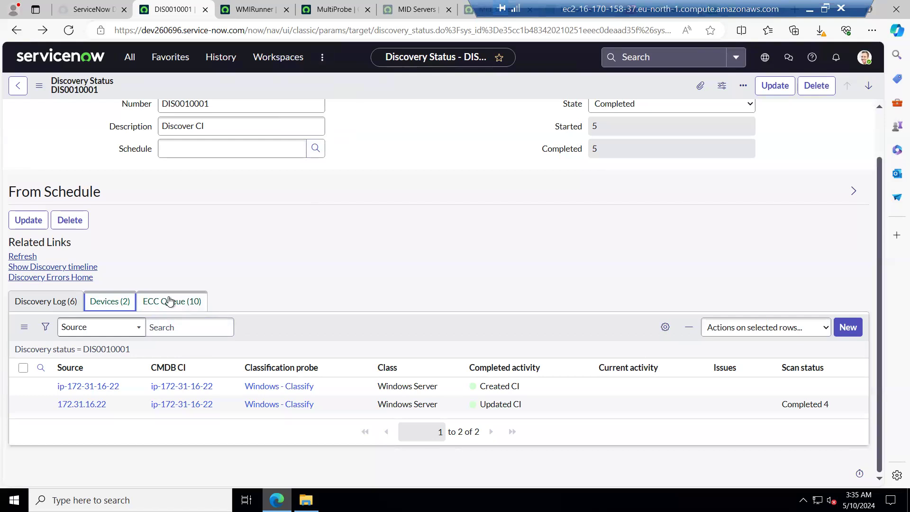
pyautogui.click(169, 301)
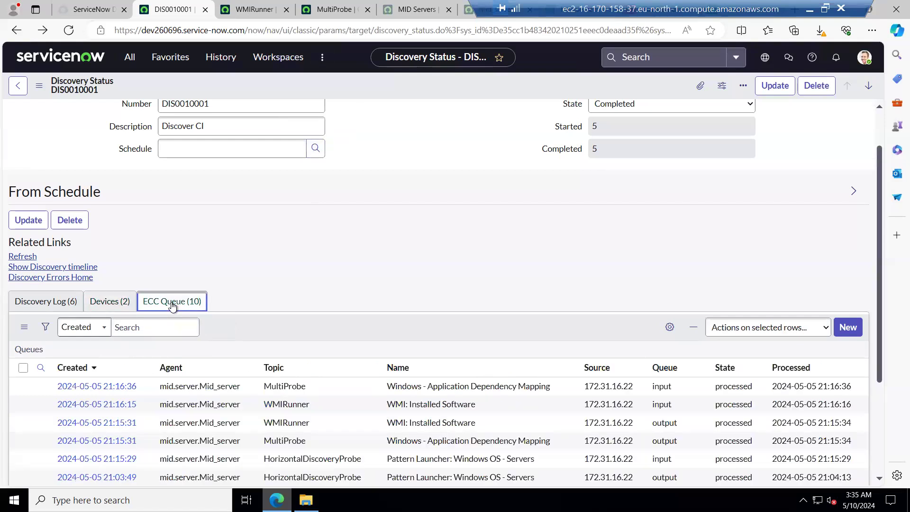
pyautogui.scroll(-3, 328, 291)
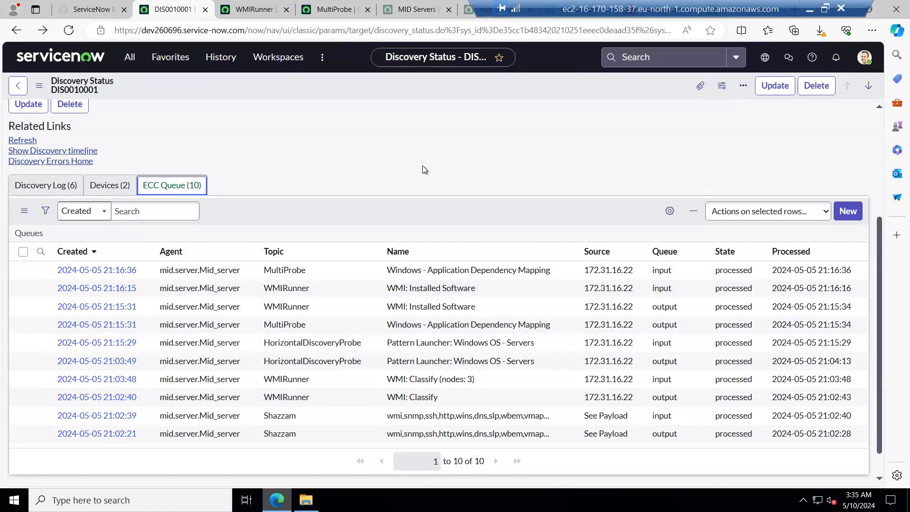
pyautogui.click(43, 184)
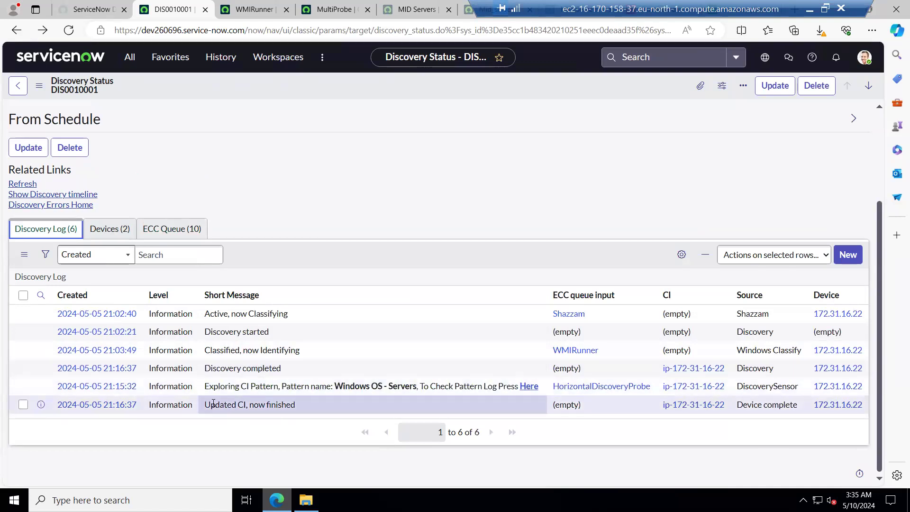
pyautogui.moveTo(205, 314); pyautogui.dragTo(308, 212)
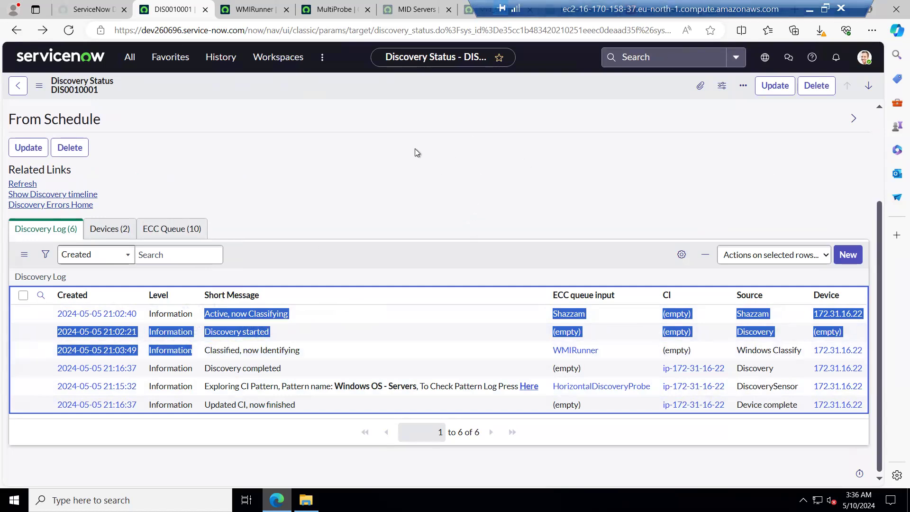
# Switch to the Windows Server (2) remote desktop session showing the DIS0010017 discovery status record.
pyautogui.click(647, 93)
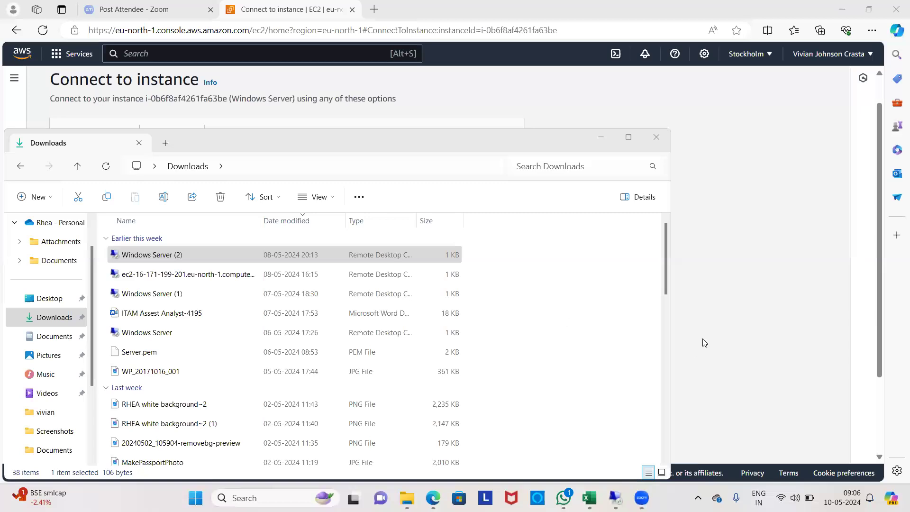
pyautogui.moveTo(615, 498)
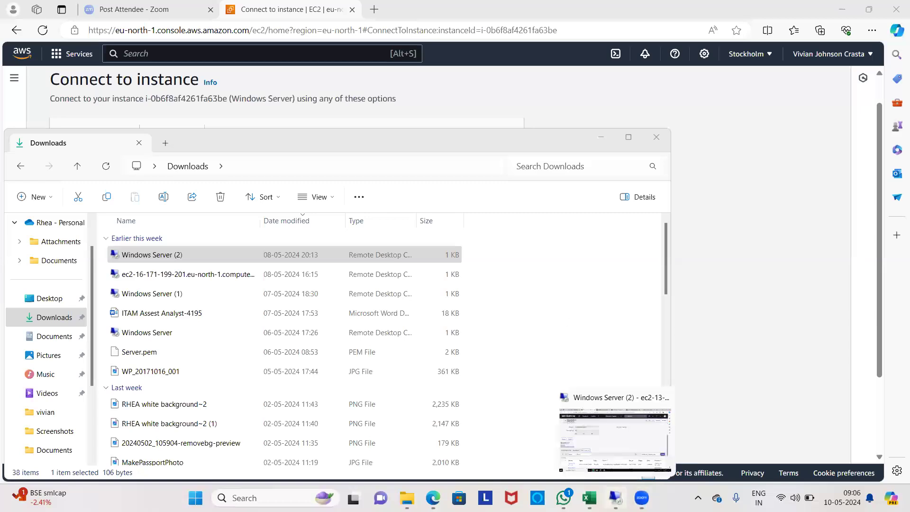
pyautogui.click(616, 498)
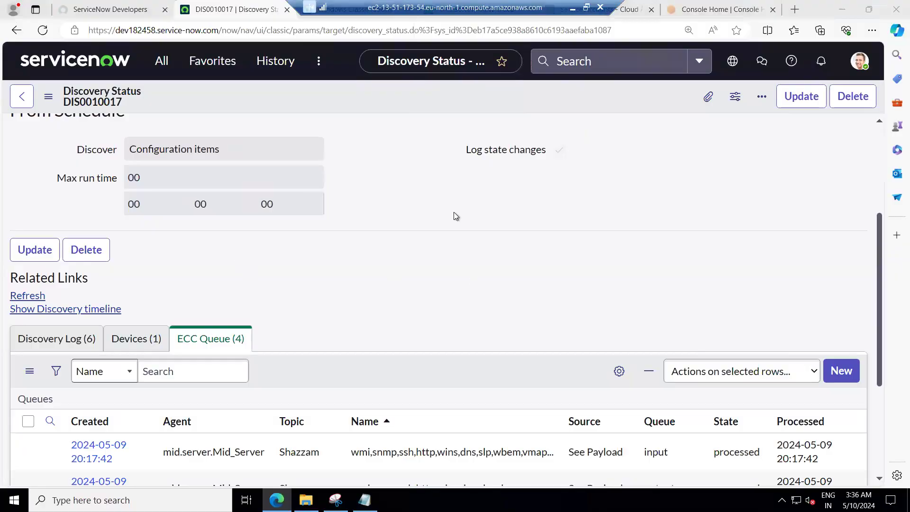
# Review DIS0010017's ECC Queue and Discovery Log, highlighting the "Active, couldn't classify: No WMI connection" log message.
pyautogui.click(456, 214)
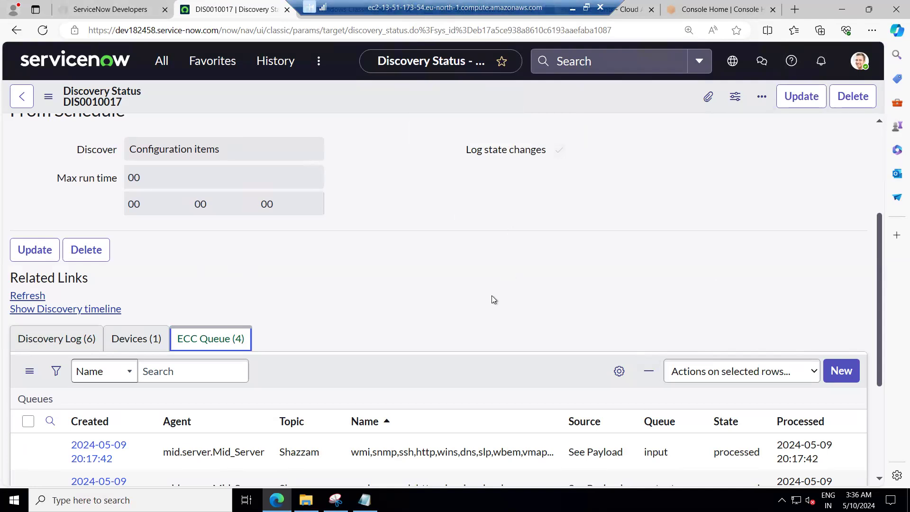
pyautogui.scroll(-3, 492, 299)
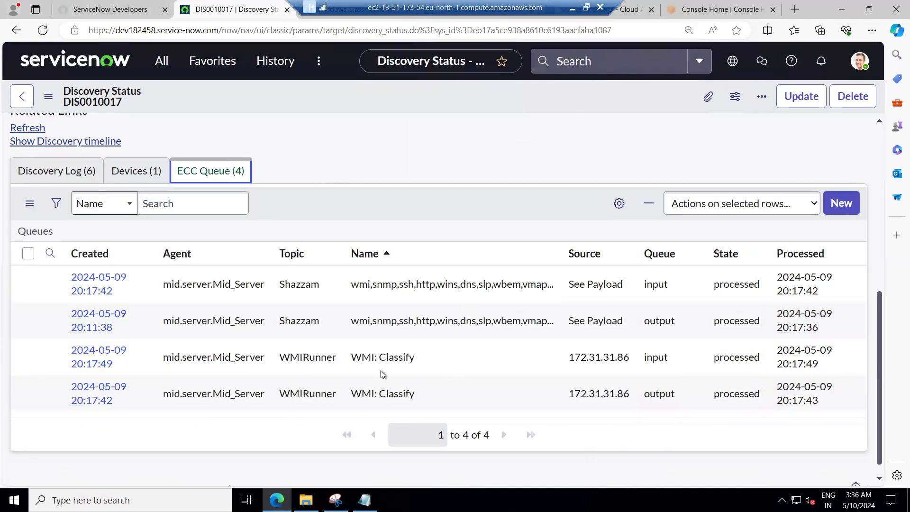
pyautogui.click(58, 177)
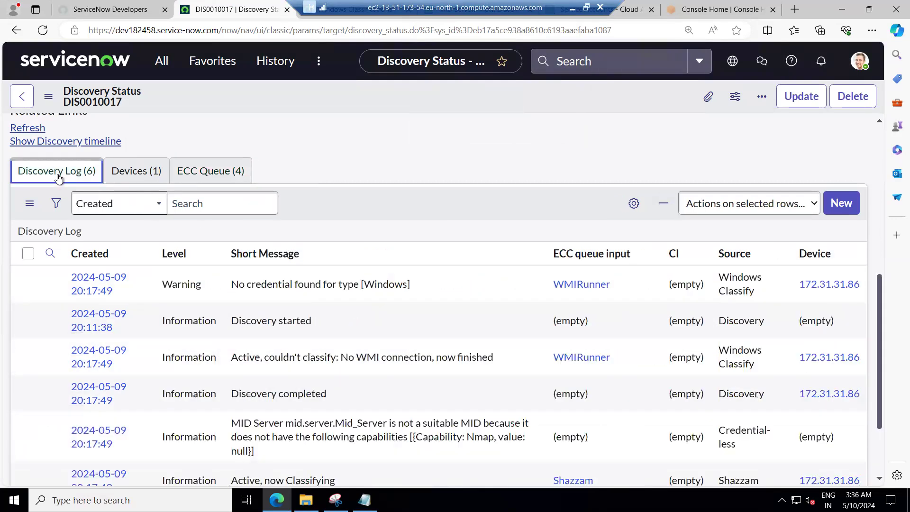
pyautogui.scroll(-3, 261, 362)
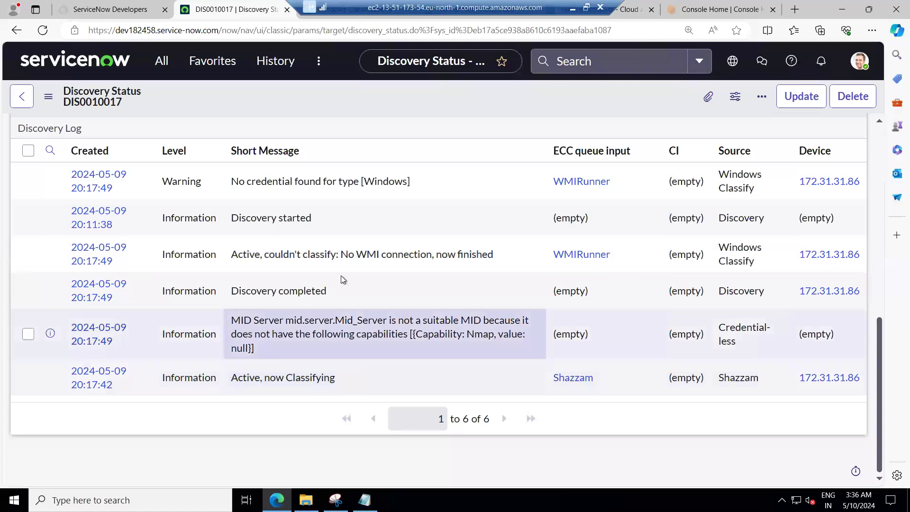
pyautogui.moveTo(238, 254); pyautogui.dragTo(502, 256)
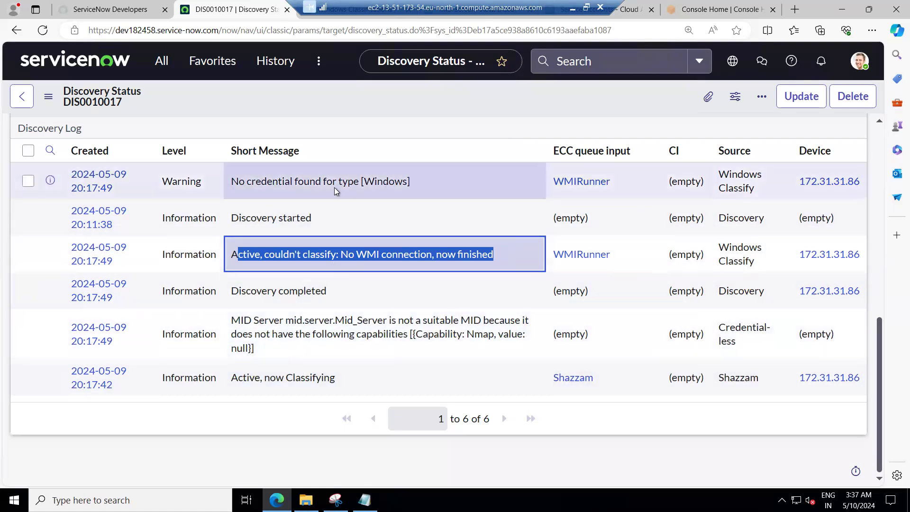
# Search the navigator for creden and open the Discovery Credentials list.
pyautogui.click(159, 68)
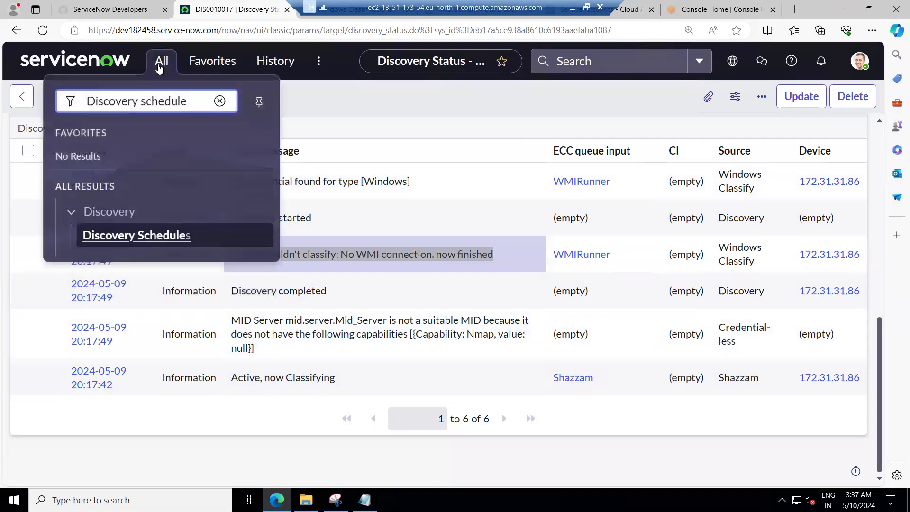
pyautogui.click(214, 103)
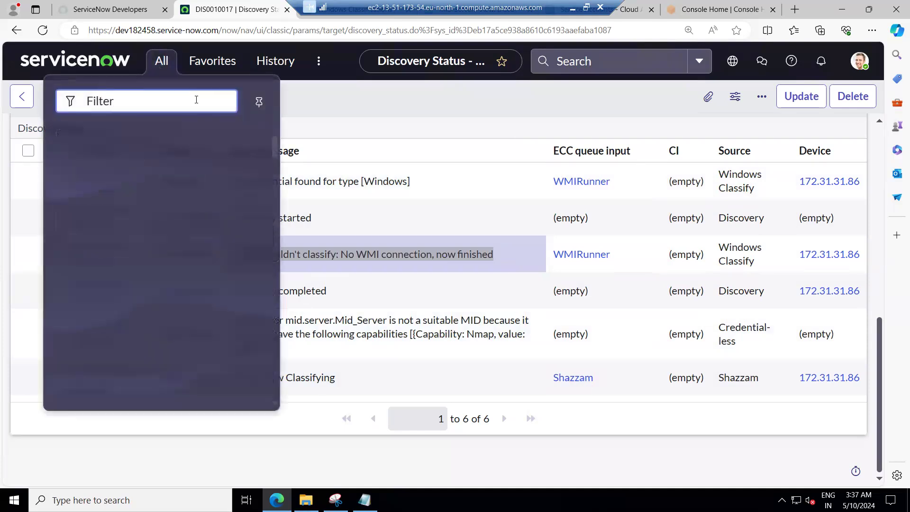
pyautogui.write('creden')
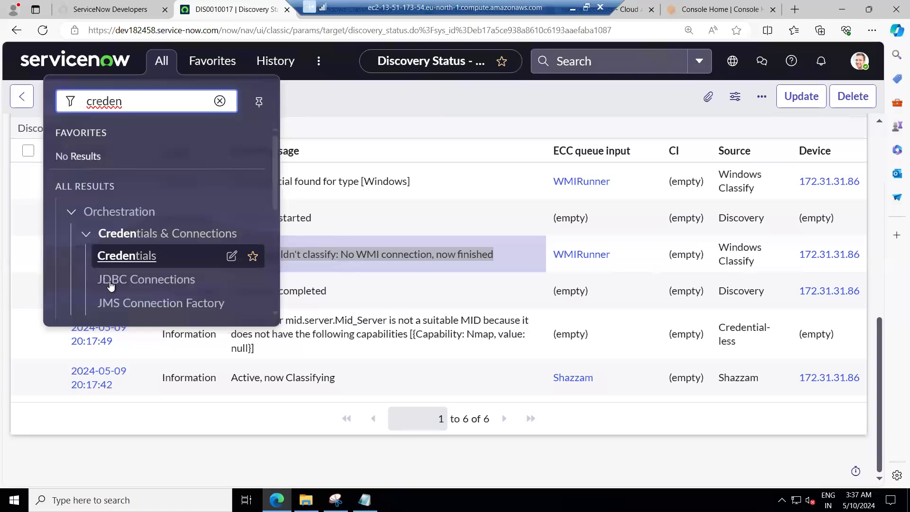
pyautogui.scroll(-4, 143, 275)
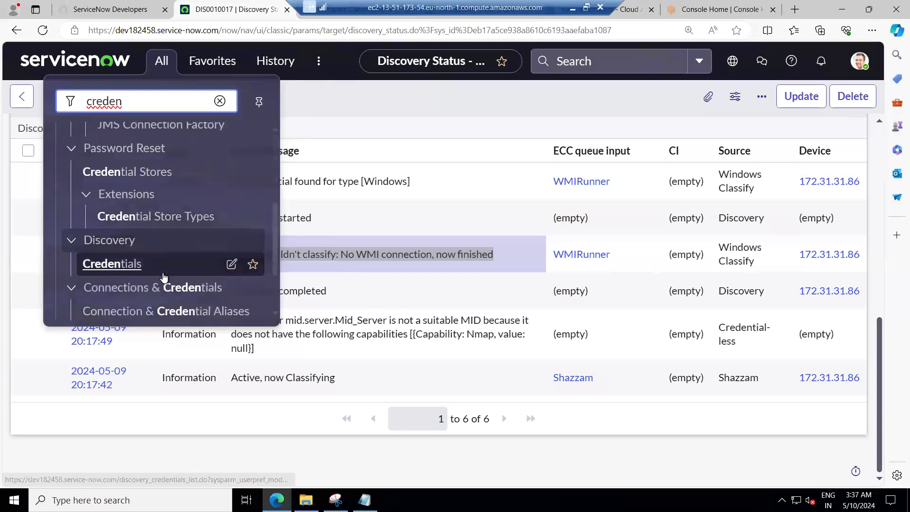
pyautogui.click(112, 264)
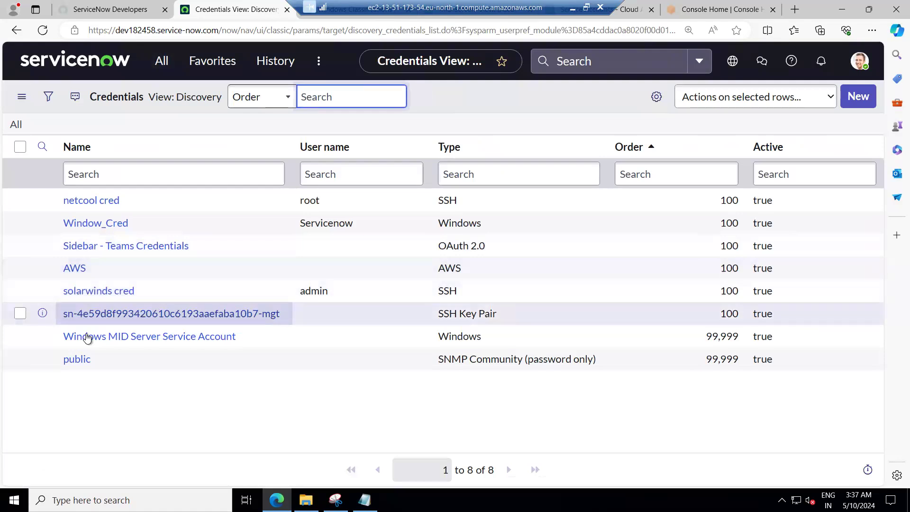
# Open the Window_Cred Windows credential and test it against target 172.31.31.86 on port 135 using Mid_Server.
pyautogui.click(100, 227)
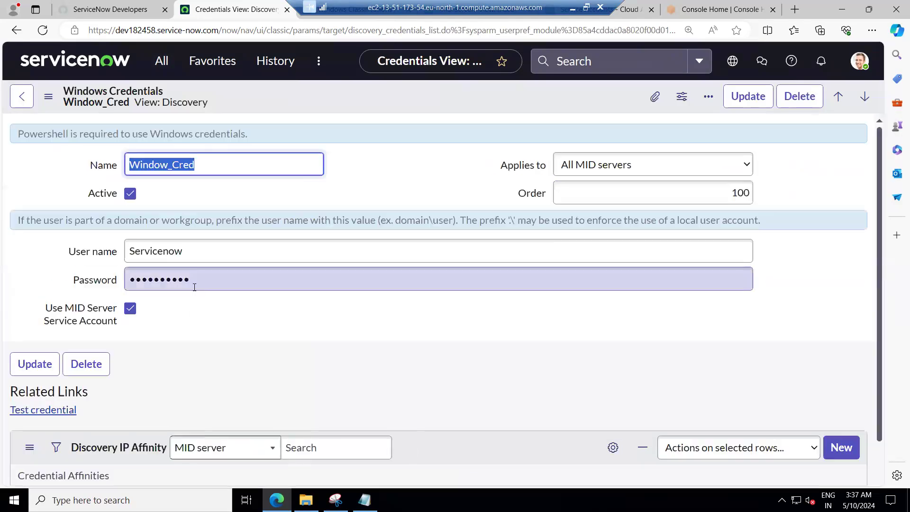
pyautogui.click(57, 410)
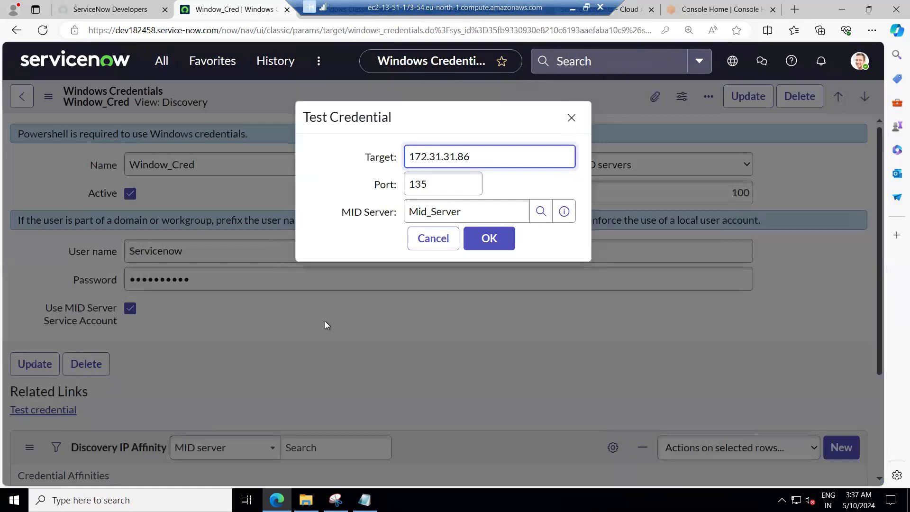
pyautogui.click(483, 252)
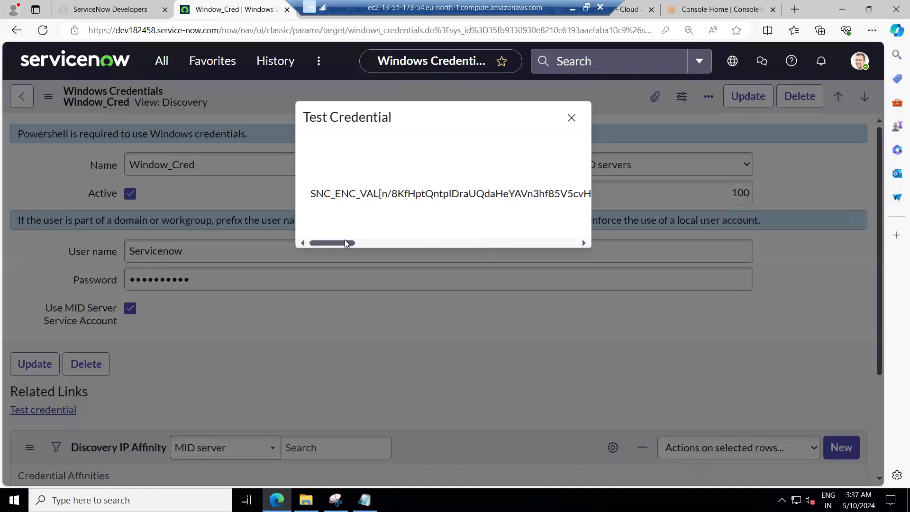
# Scroll through the Test Credential result text to read the full message.
pyautogui.moveTo(353, 243); pyautogui.dragTo(468, 243)
pyautogui.moveTo(469, 242); pyautogui.dragTo(471, 242)
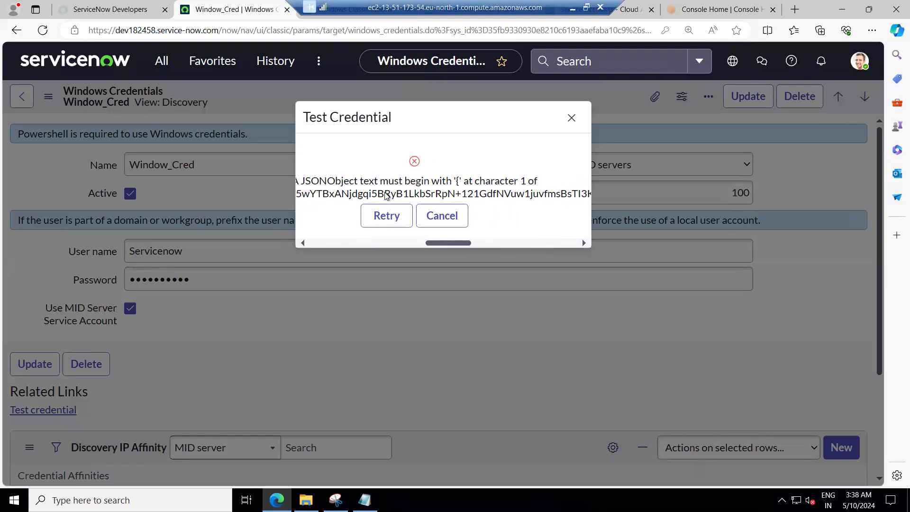
pyautogui.moveTo(426, 247); pyautogui.dragTo(419, 248)
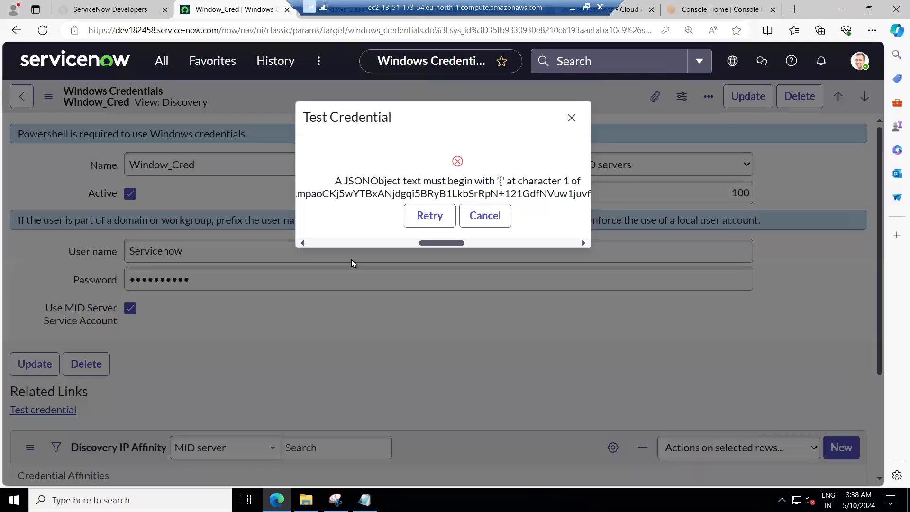
pyautogui.moveTo(430, 245); pyautogui.dragTo(347, 244)
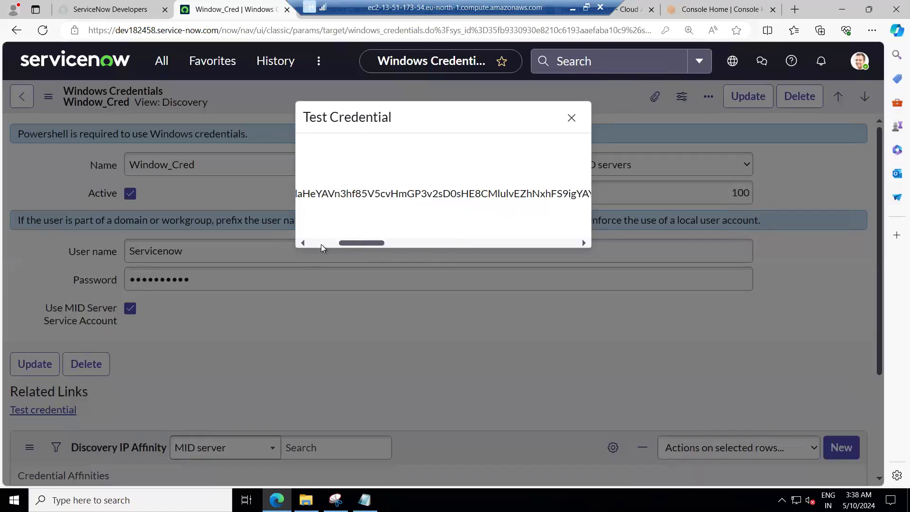
pyautogui.click(301, 244)
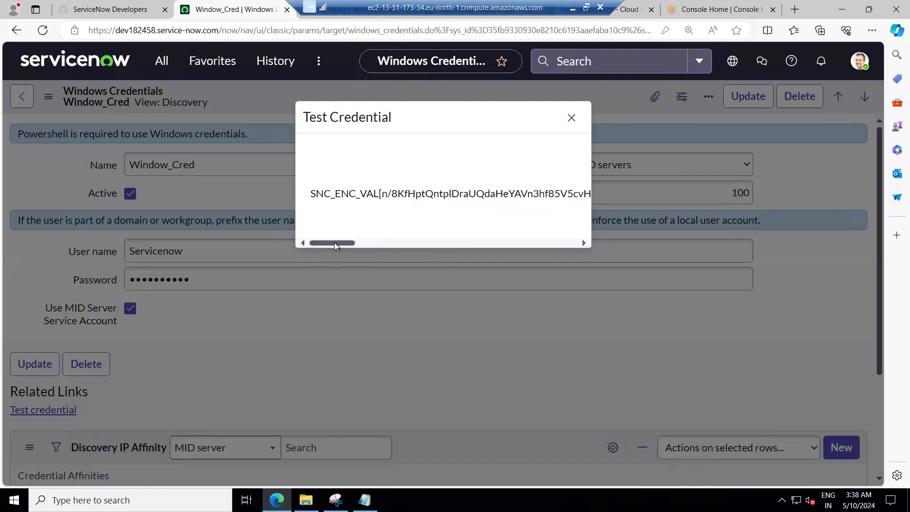
pyautogui.click(361, 245)
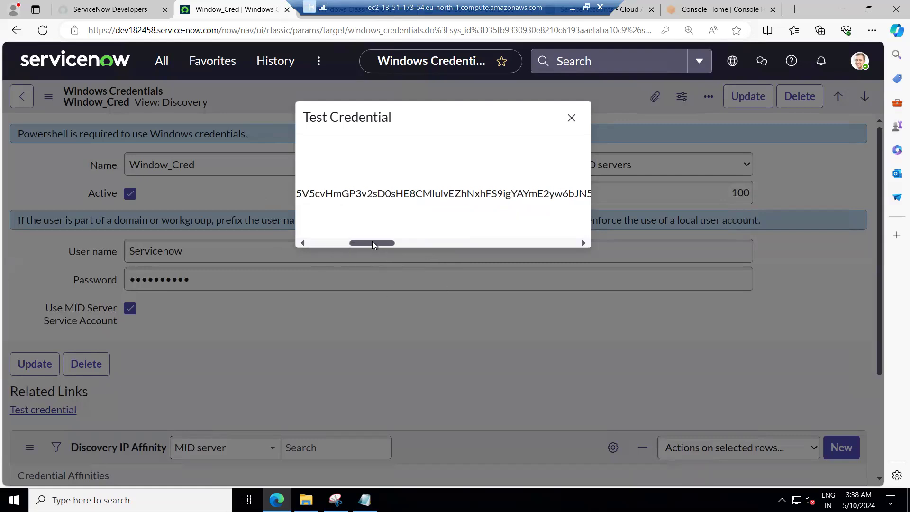
pyautogui.click(348, 244)
pyautogui.hscroll(1, 396, 190)
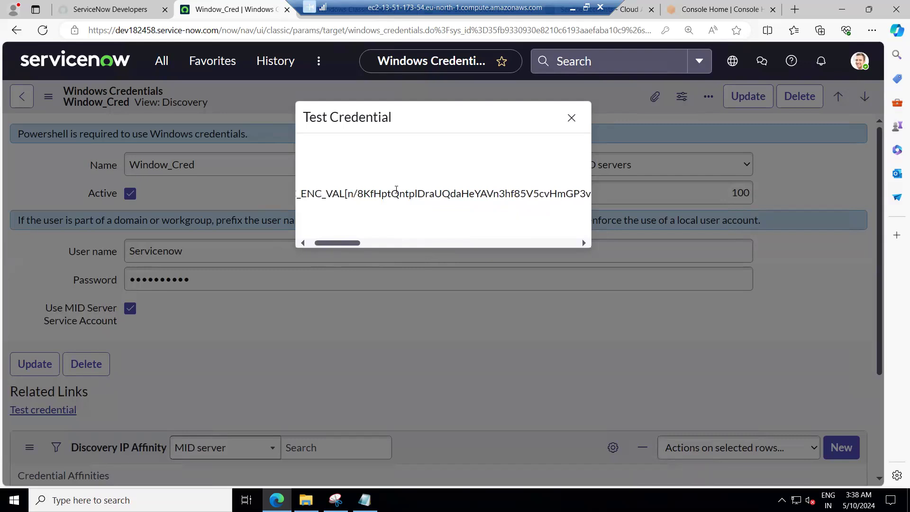
pyautogui.doubleClick(395, 192)
pyautogui.click(396, 190)
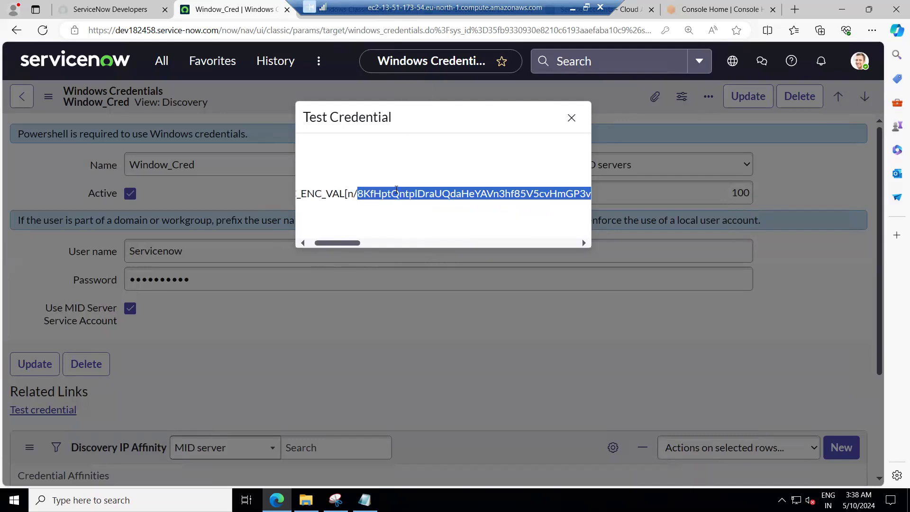
pyautogui.hotkey('ctrl', 'a')
pyautogui.click(396, 190)
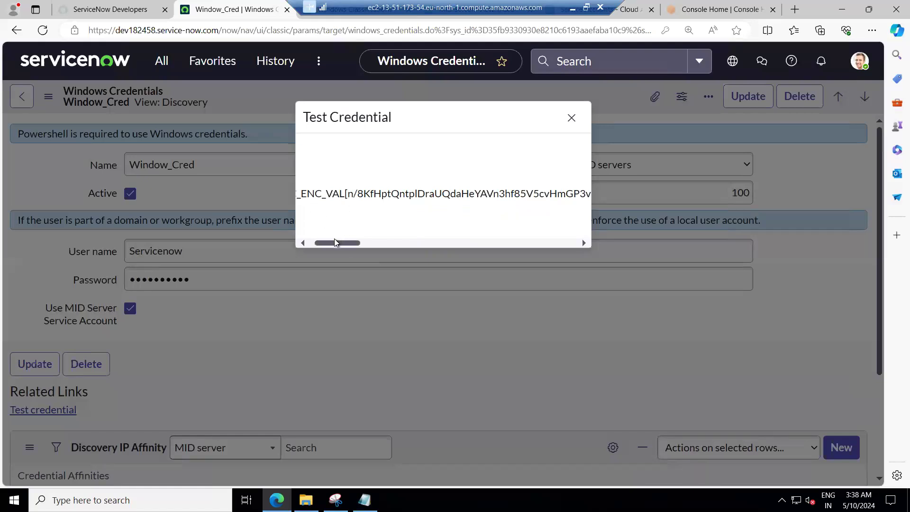
pyautogui.moveTo(320, 245); pyautogui.dragTo(301, 246)
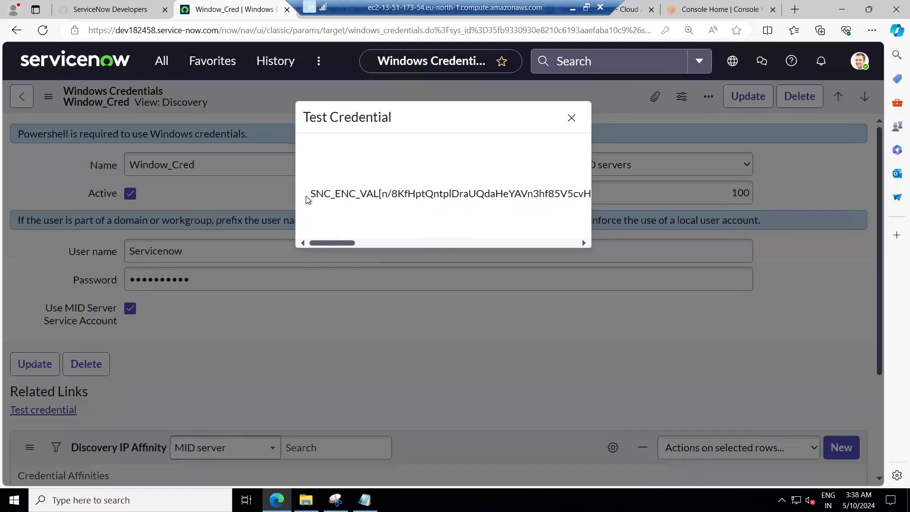
# Rerun the Window_Cred credential test against target 172.31.31.86 on port 135 using Mid_Server.
pyautogui.moveTo(312, 194); pyautogui.dragTo(564, 244)
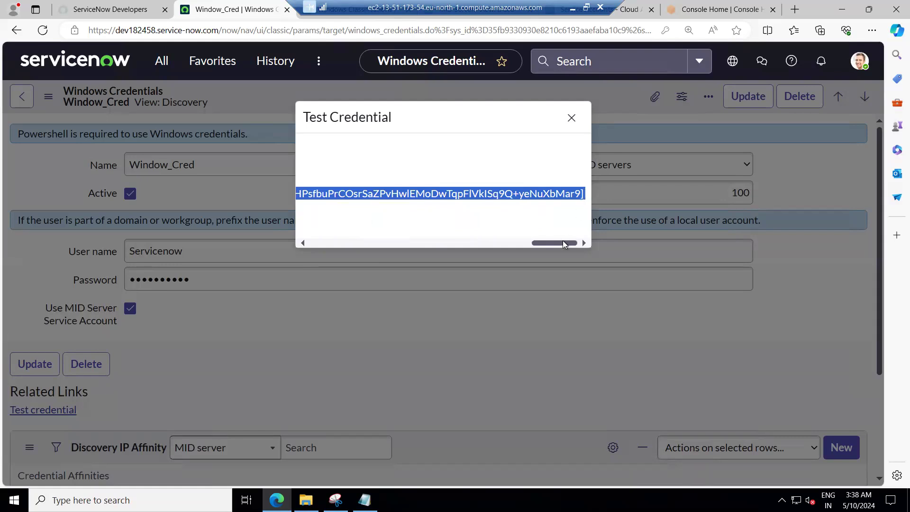
pyautogui.doubleClick(418, 246)
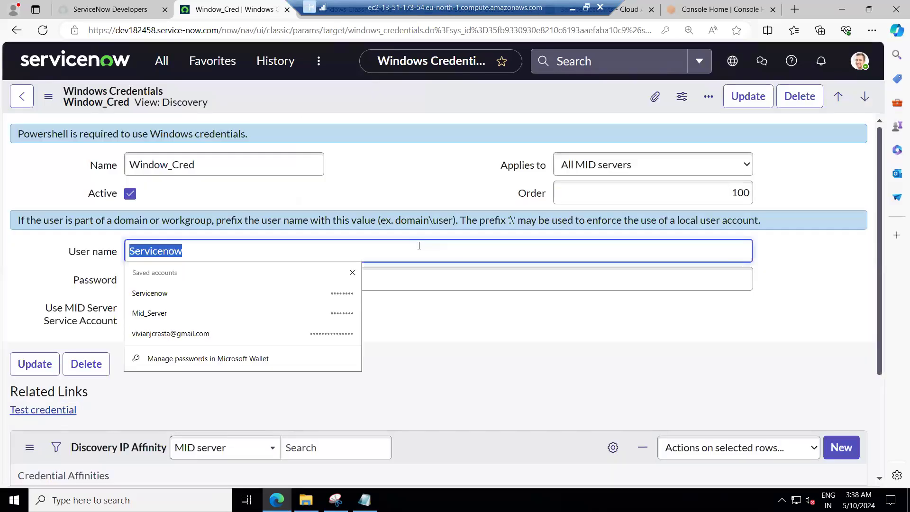
pyautogui.click(44, 409)
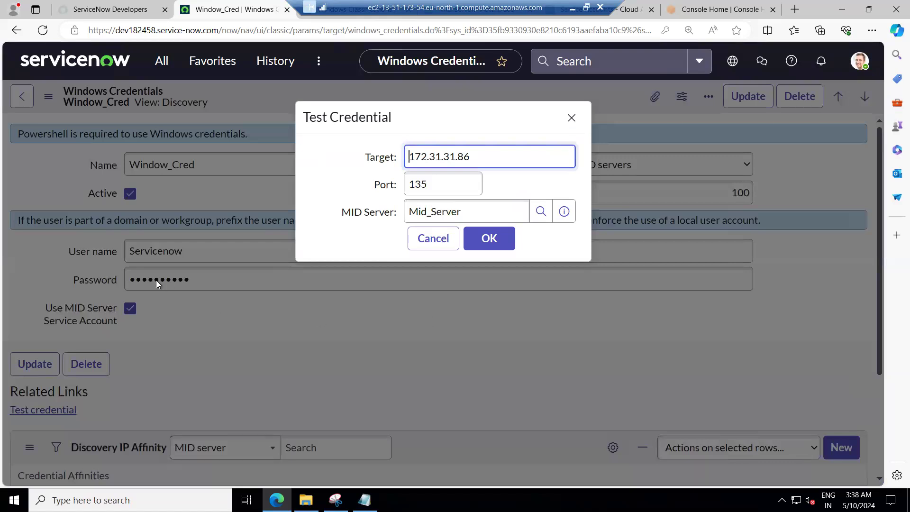
pyautogui.click(480, 241)
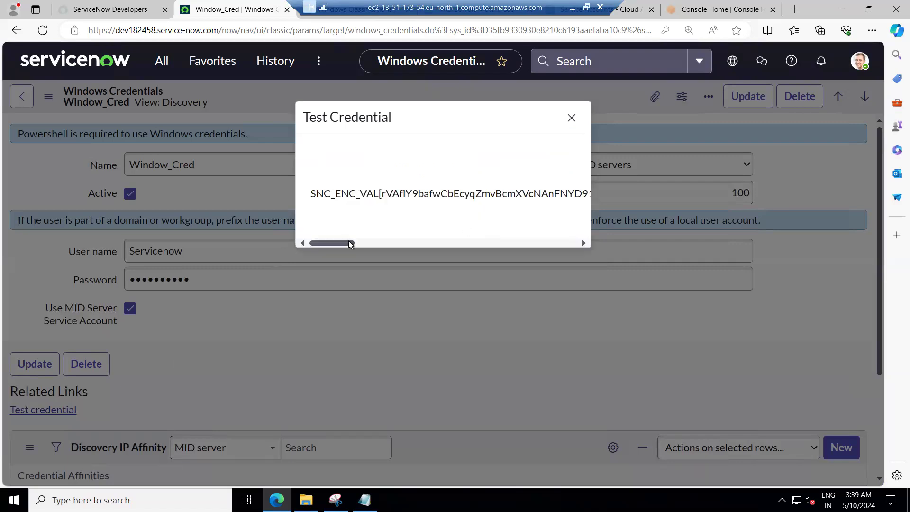
# Scroll through the Test Credential result, copy the full JSONObject error message, and close the dialog.
pyautogui.click(364, 242)
pyautogui.moveTo(389, 243); pyautogui.dragTo(466, 246)
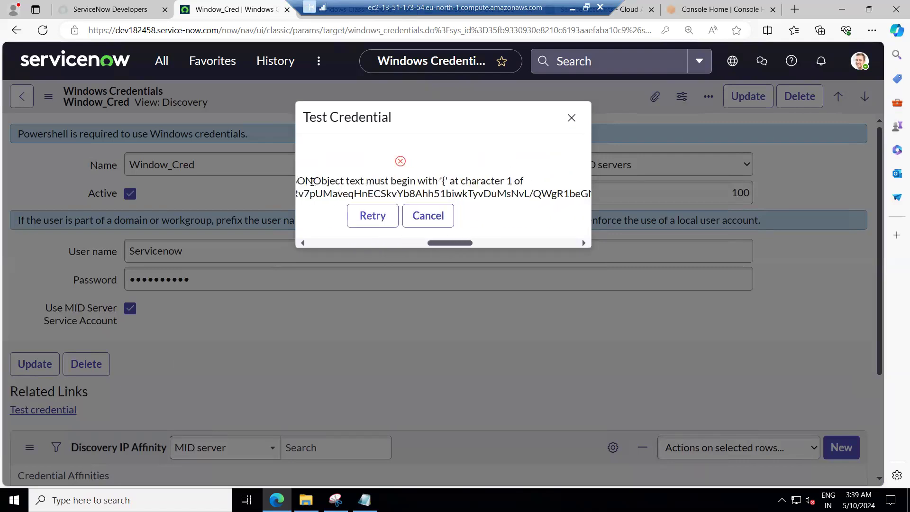
pyautogui.moveTo(437, 244); pyautogui.dragTo(429, 245)
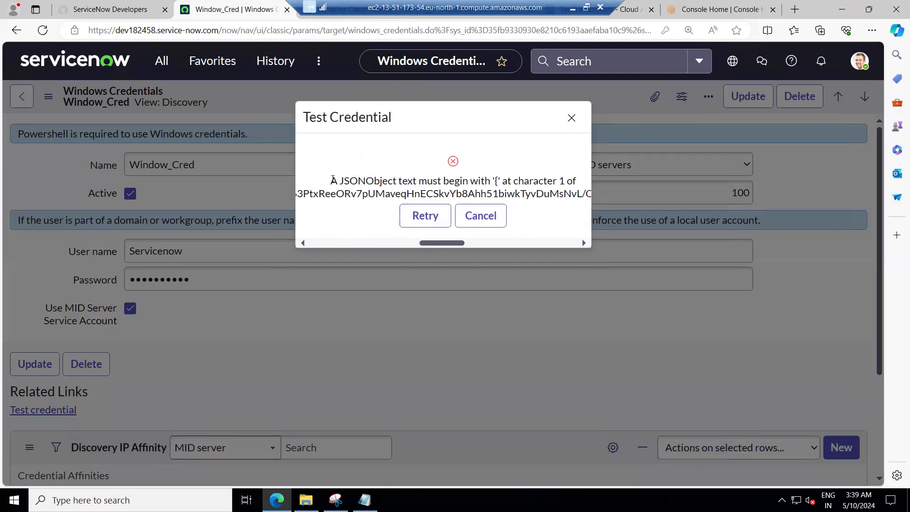
pyautogui.moveTo(333, 181); pyautogui.dragTo(604, 204)
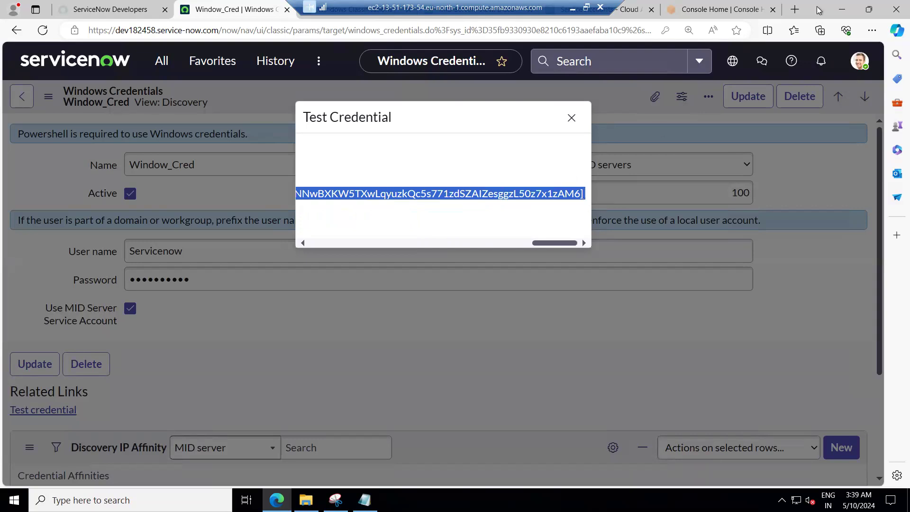
pyautogui.press('Escape')
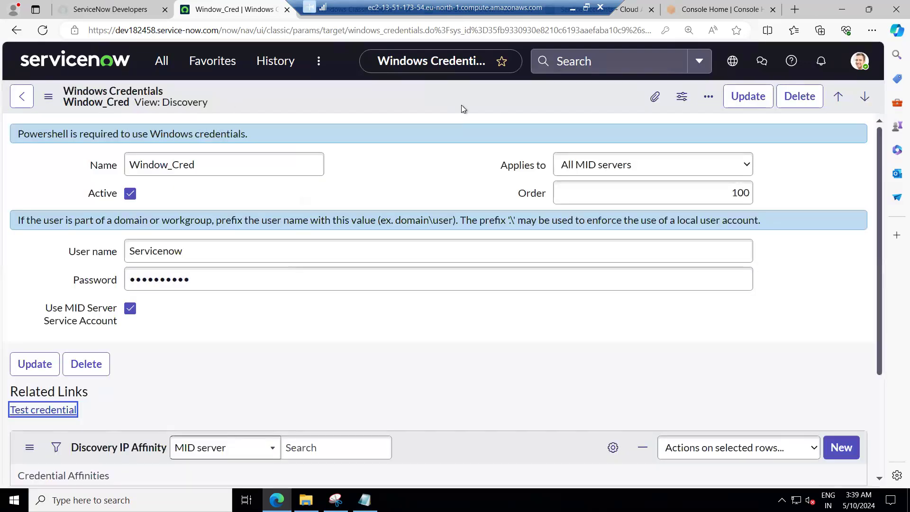
# Open a new browser tab, search the web for the copied error message, and scroll through the results.
pyautogui.doubleClick(796, 11)
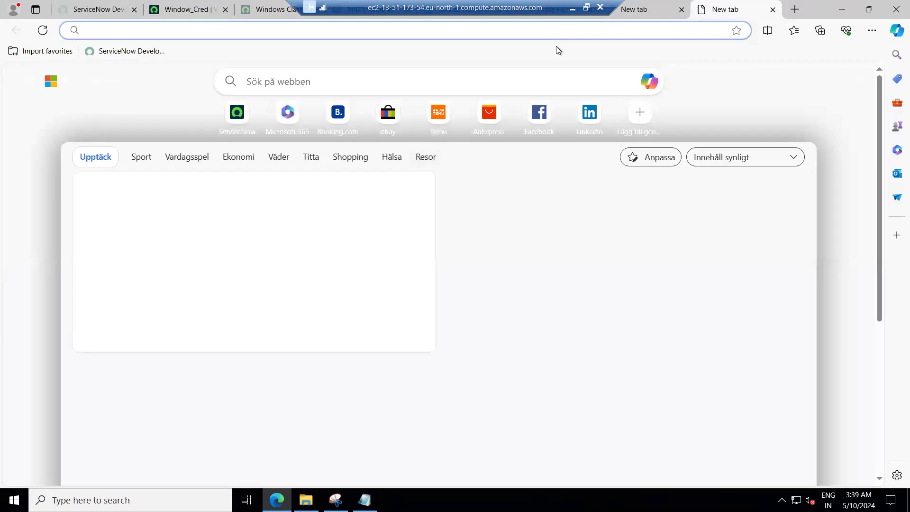
pyautogui.hotkey('ctrl', 'v')
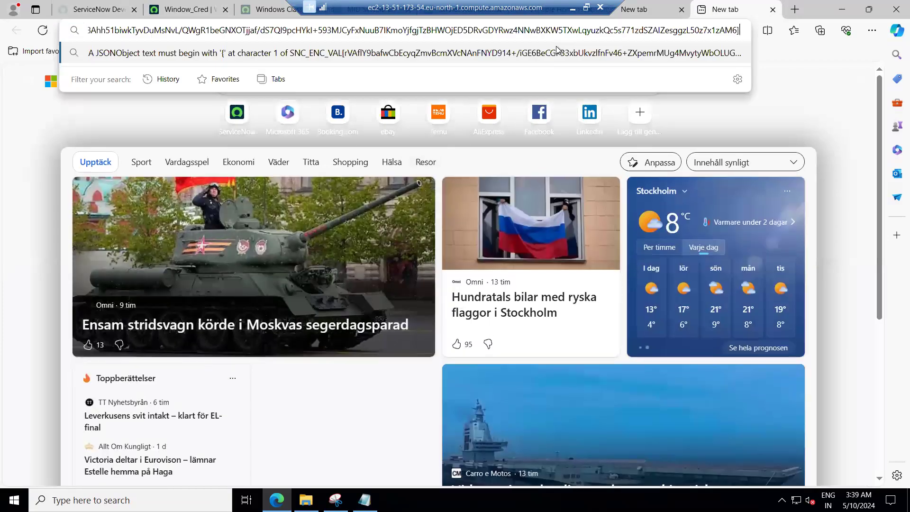
pyautogui.press('Return')
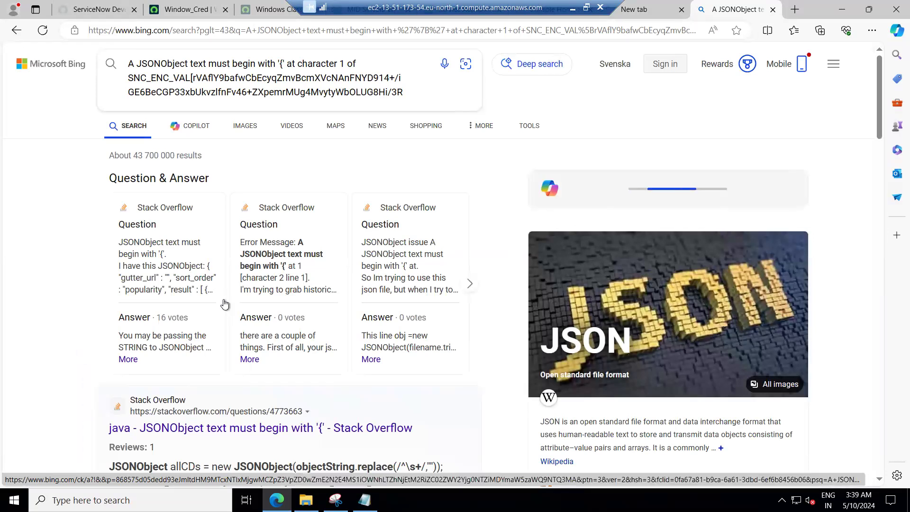
pyautogui.scroll(-4, 239, 320)
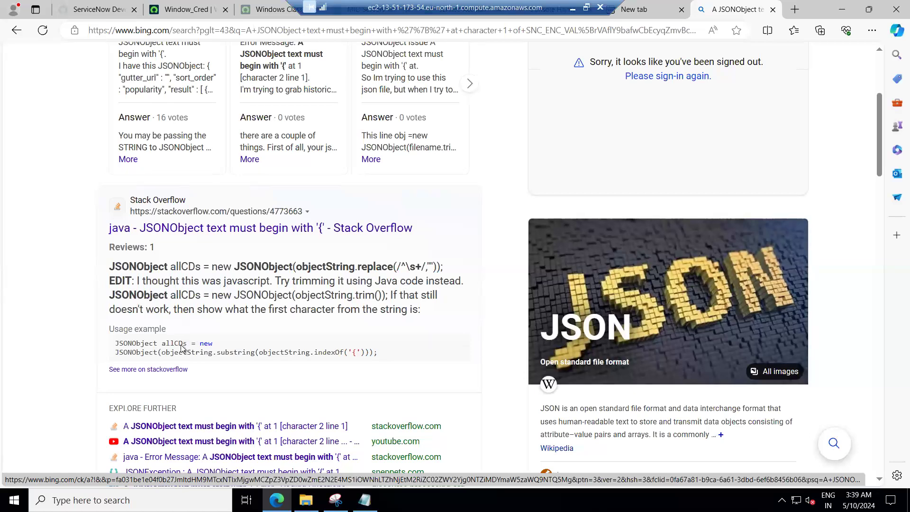
pyautogui.scroll(-3, 182, 348)
pyautogui.scroll(-4, 180, 349)
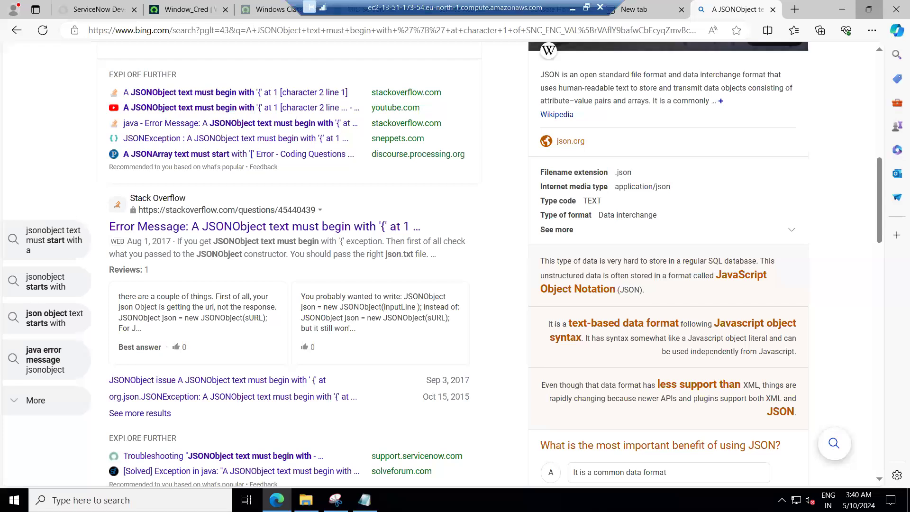
# Open the config file in the MID Server agent folder on the EC2 server and review its connection parameters.
pyautogui.click(868, 9)
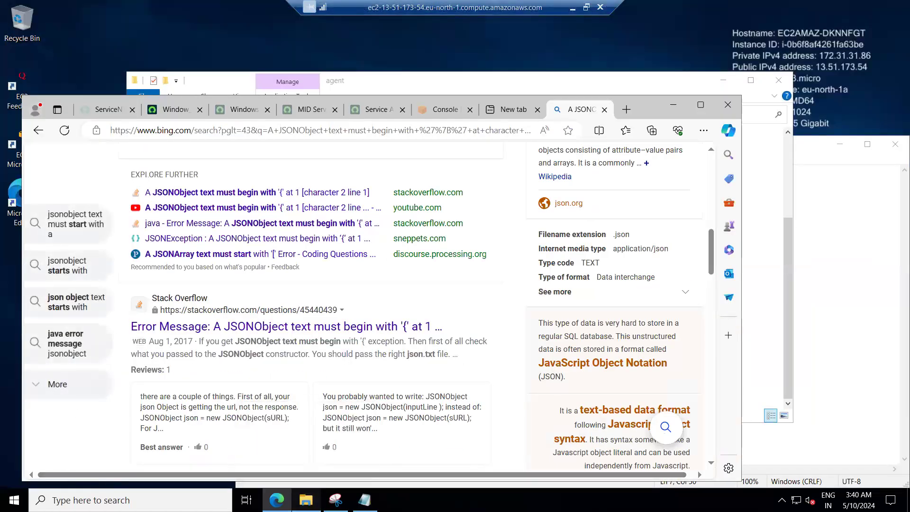
pyautogui.click(306, 499)
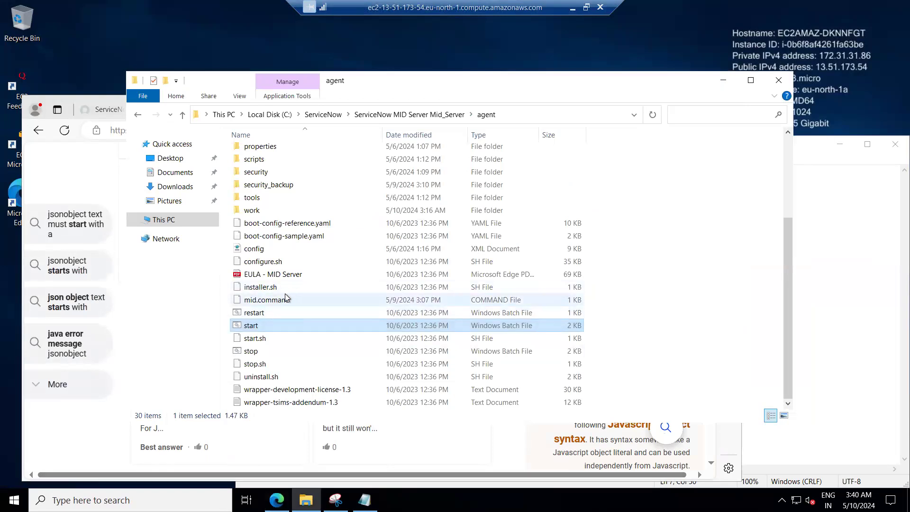
pyautogui.scroll(2, 302, 277)
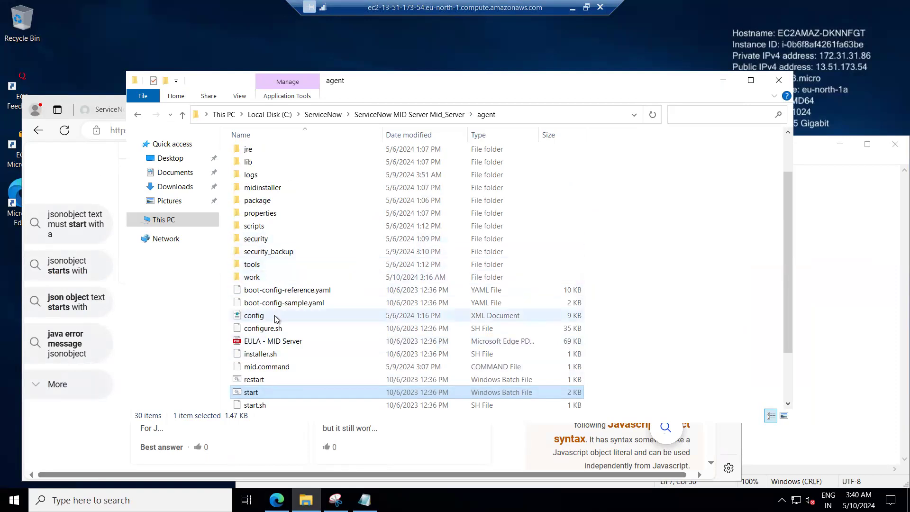
pyautogui.click(277, 319)
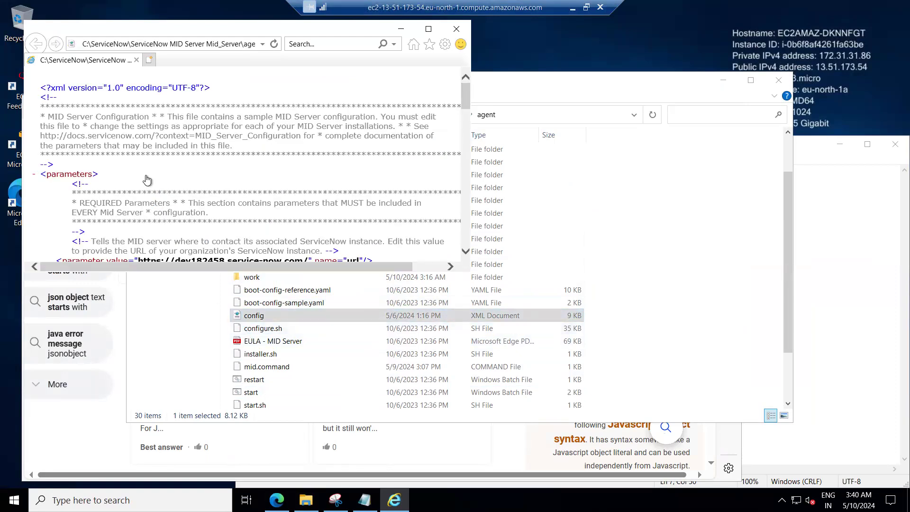
pyautogui.scroll(-3, 147, 180)
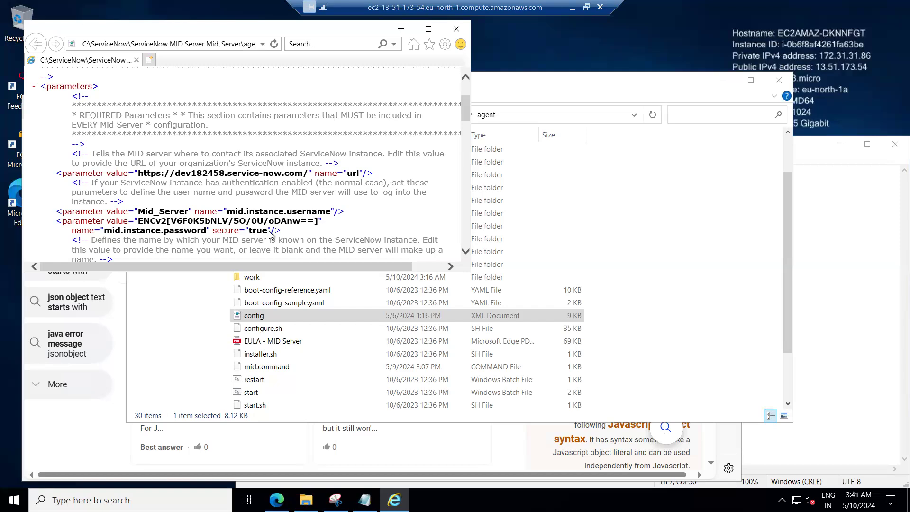
pyautogui.scroll(-2, 265, 184)
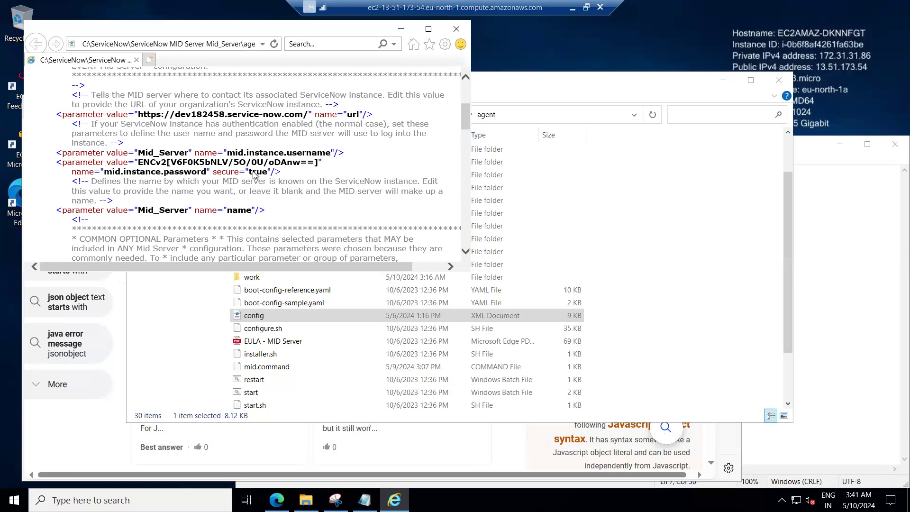
# Examine the encrypted mid.instance.password value in the MID Server config file by selecting it several times.
pyautogui.moveTo(139, 163); pyautogui.dragTo(301, 163)
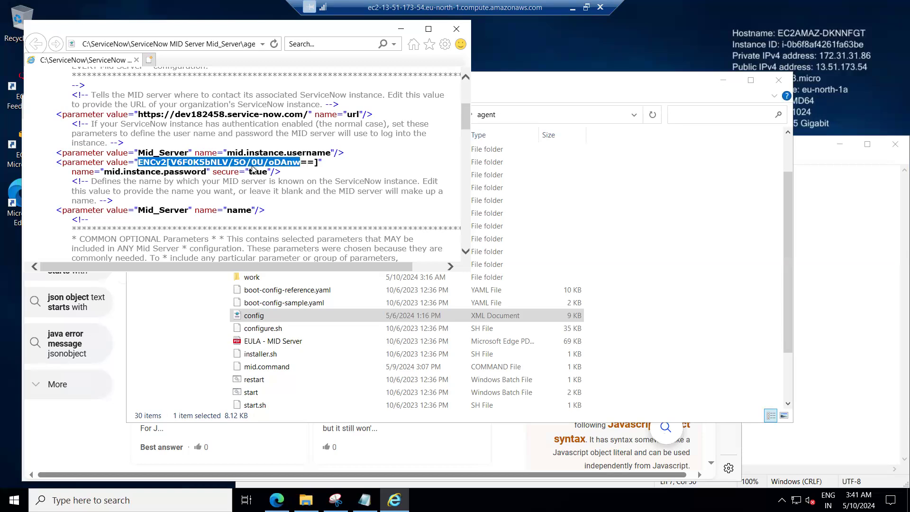
pyautogui.tripleClick(266, 172)
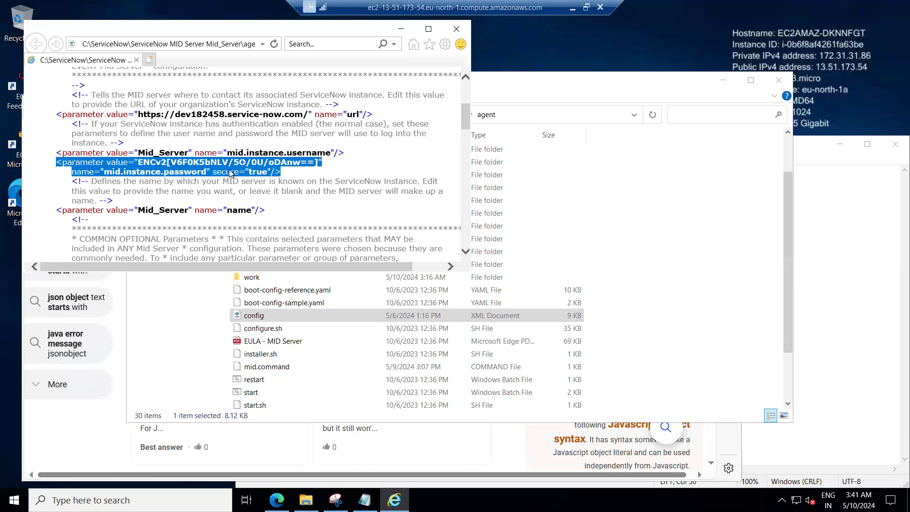
pyautogui.click(228, 173)
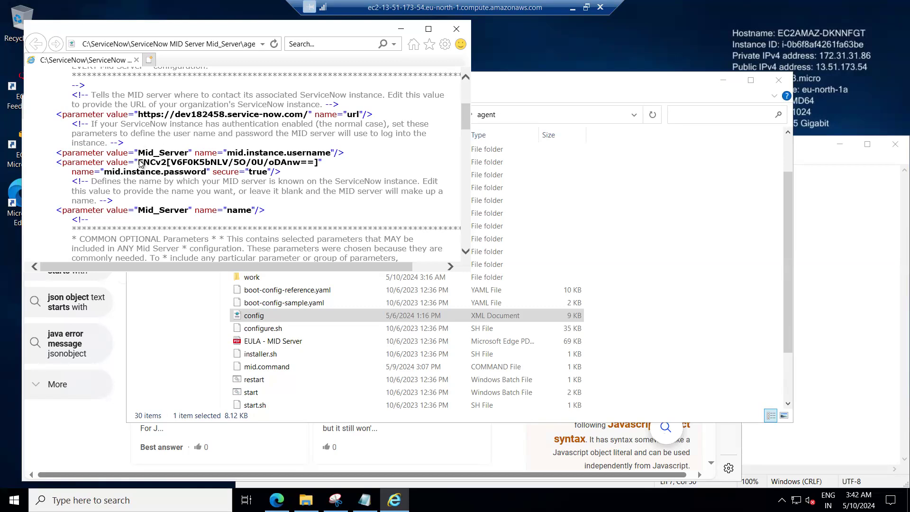
pyautogui.moveTo(141, 163); pyautogui.dragTo(319, 164)
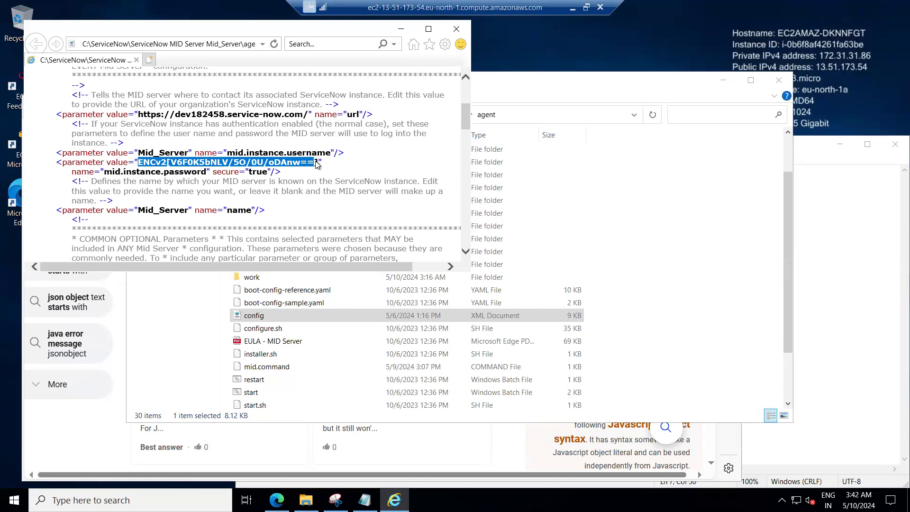
pyautogui.moveTo(320, 164); pyautogui.dragTo(315, 164)
pyautogui.click(313, 165)
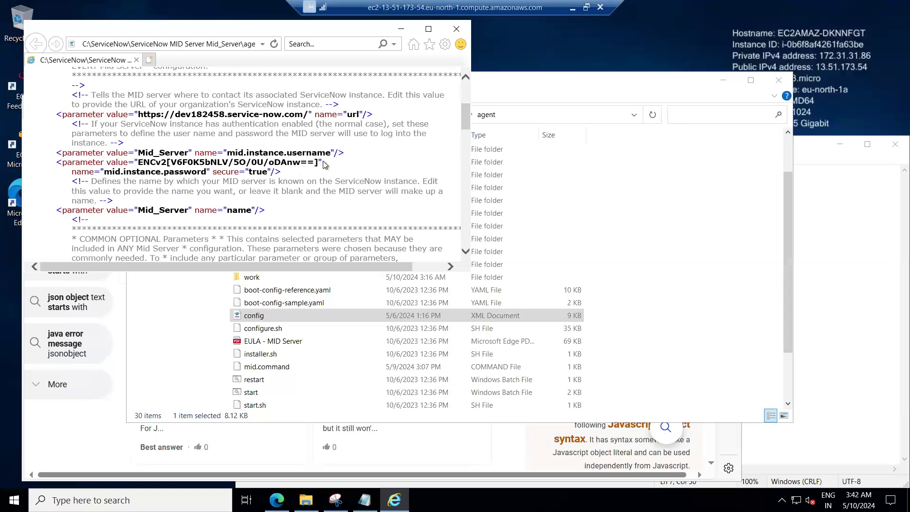
pyautogui.moveTo(319, 165); pyautogui.dragTo(150, 163)
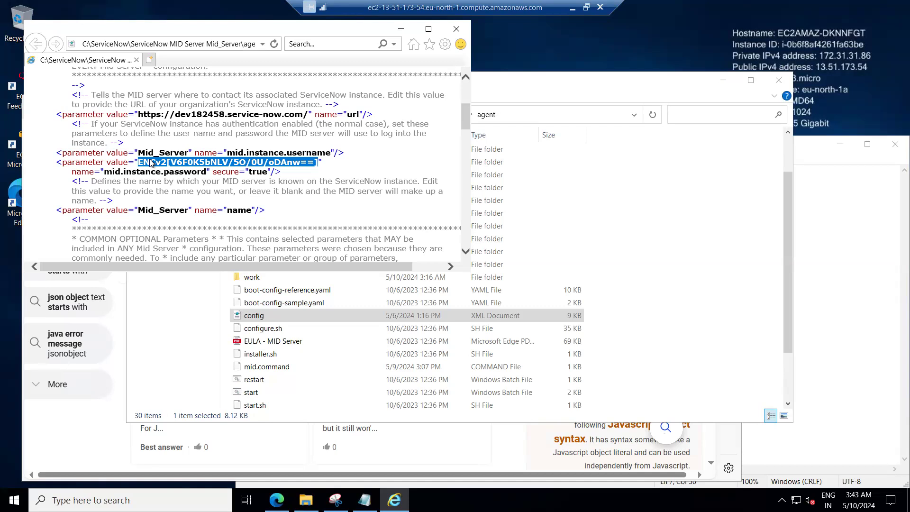
pyautogui.click(306, 165)
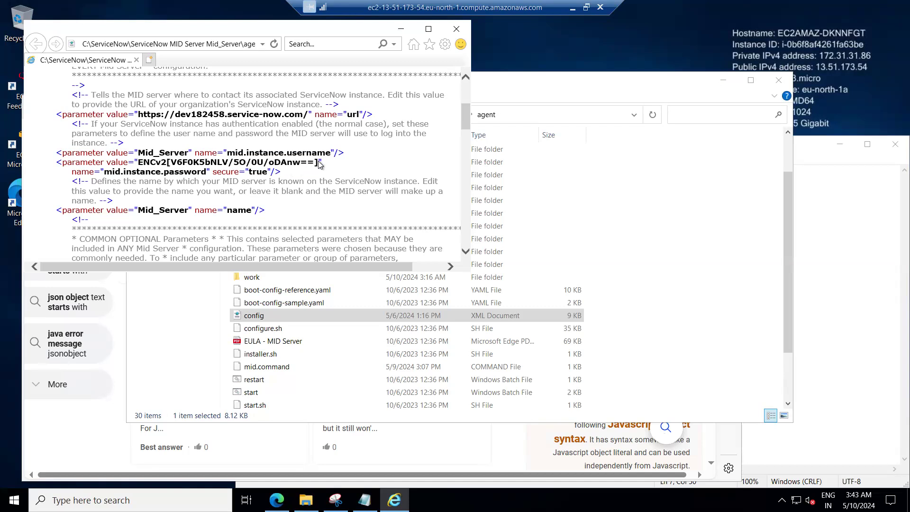
pyautogui.doubleClick(290, 164)
pyautogui.click(317, 166)
pyautogui.moveTo(317, 166); pyautogui.dragTo(150, 165)
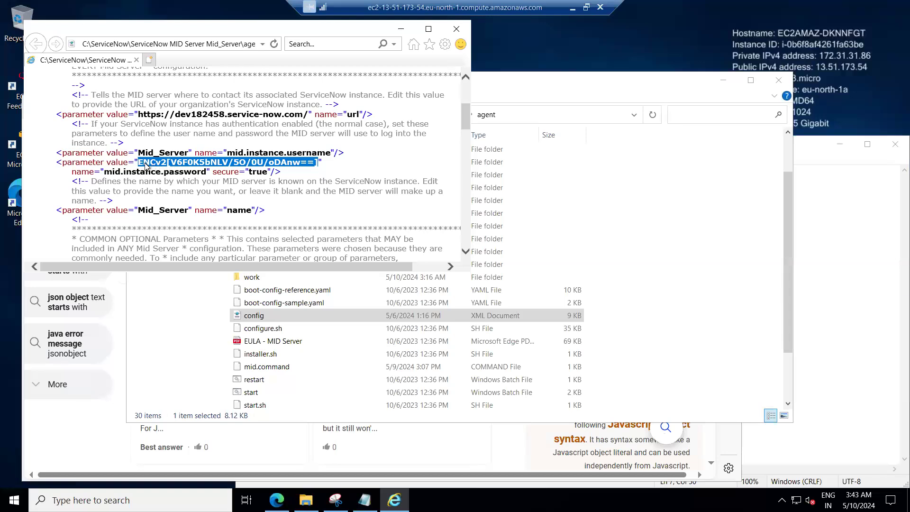
pyautogui.click(163, 138)
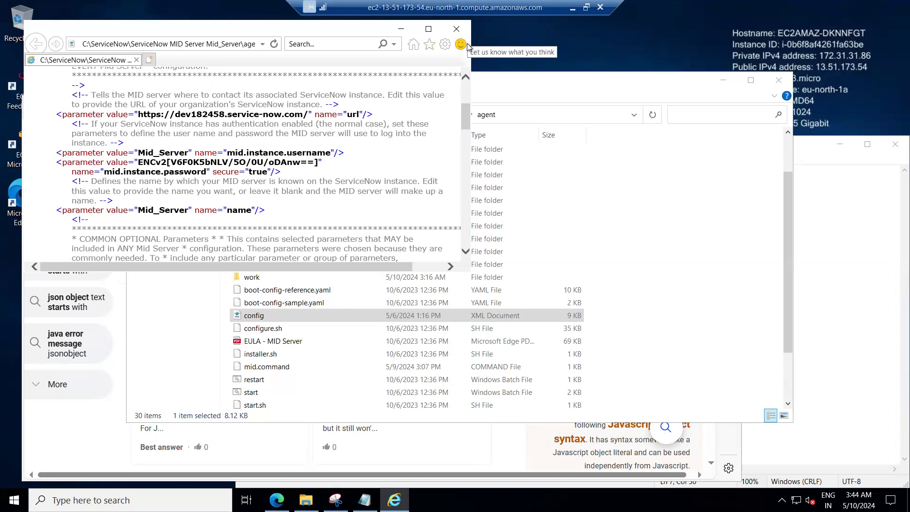
# Open the config file from the MID Server agent folder in Notepad.
pyautogui.click(417, 317)
pyautogui.doubleClick(416, 317)
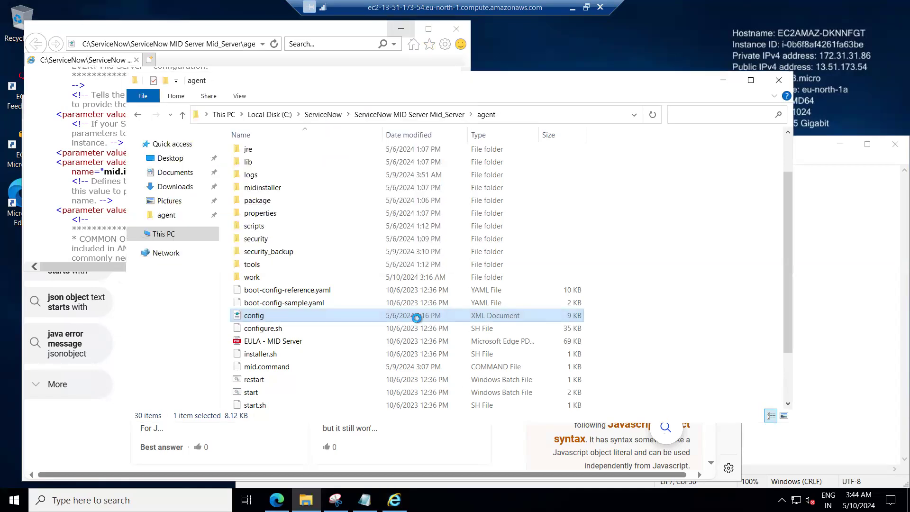
pyautogui.rightClick(417, 318)
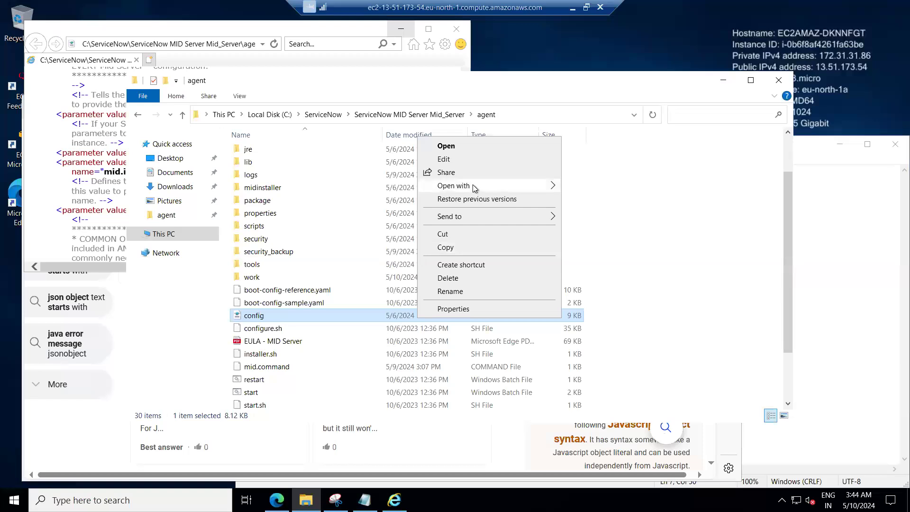
pyautogui.click(553, 187)
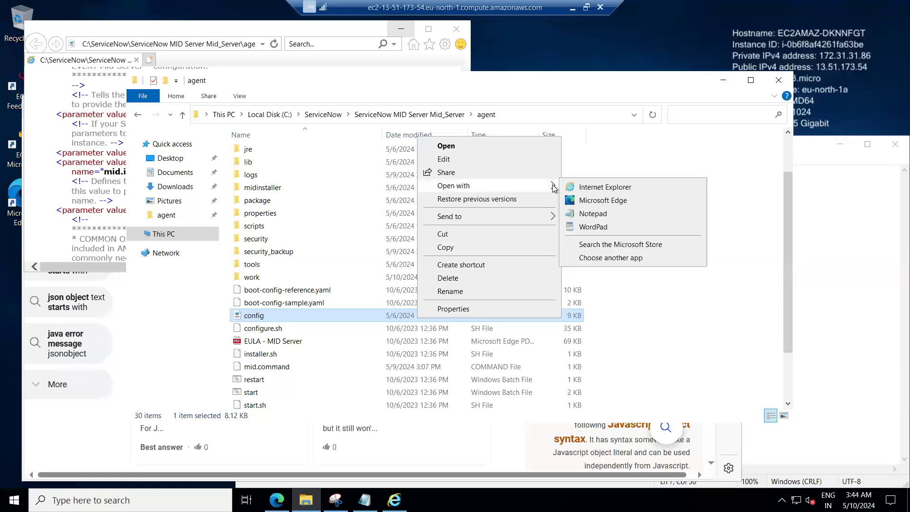
pyautogui.click(593, 214)
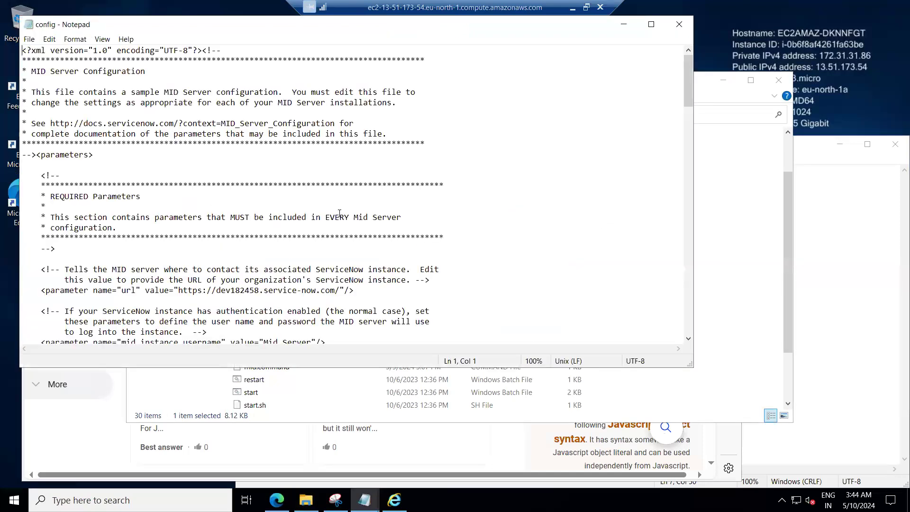
# Replace the encrypted mid.instance.password value in the config file with the MID Server user's plain-text password.
pyautogui.scroll(-3, 322, 250)
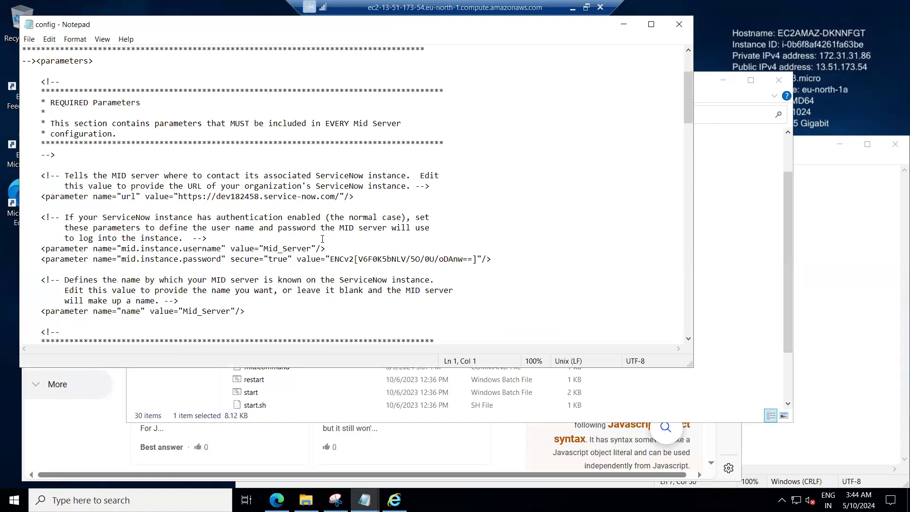
pyautogui.moveTo(329, 259); pyautogui.dragTo(350, 259)
pyautogui.moveTo(415, 255); pyautogui.dragTo(477, 259)
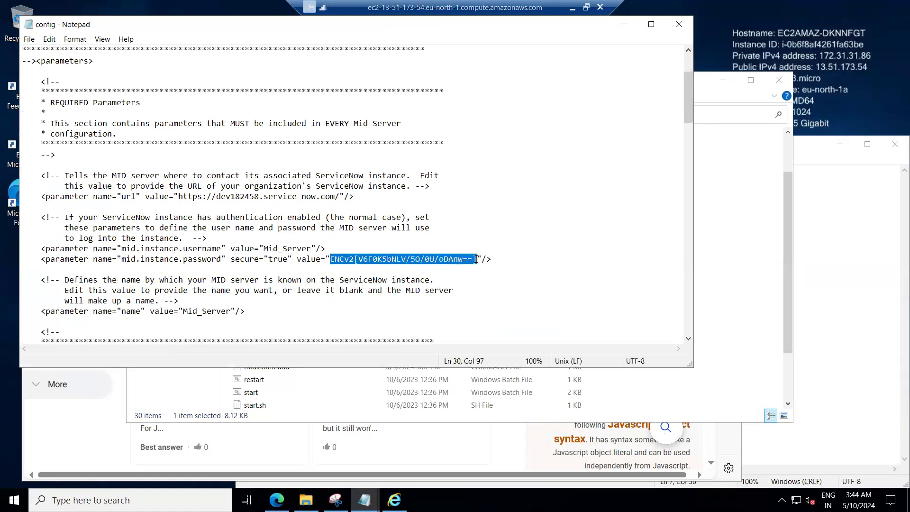
pyautogui.press('Delete')
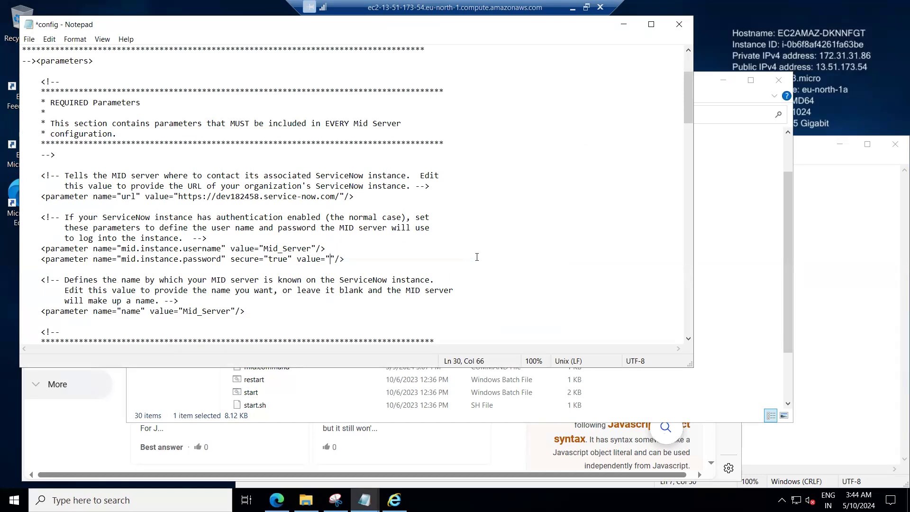
pyautogui.write('TTest@123')
pyautogui.click(338, 259)
pyautogui.press('BackSpace')
pyautogui.press('BackSpace')
# Save the edited config file.
pyautogui.click(29, 41)
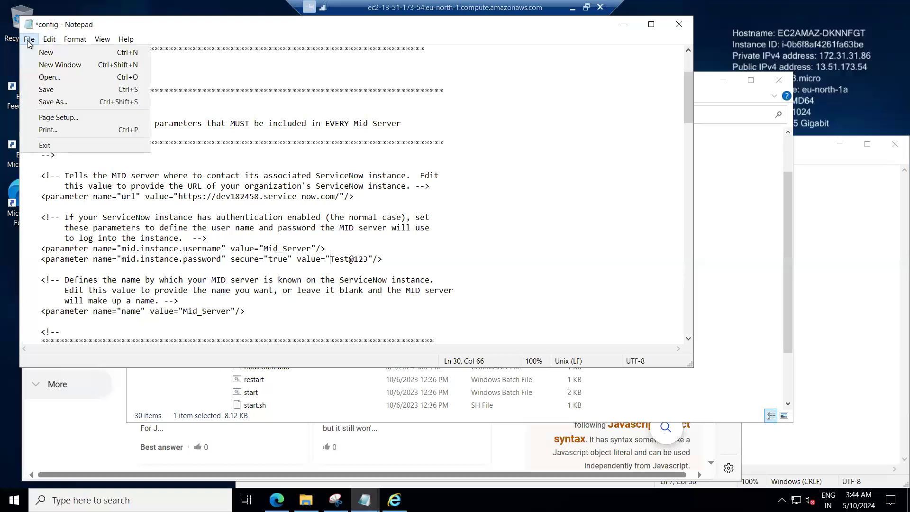
pyautogui.click(46, 89)
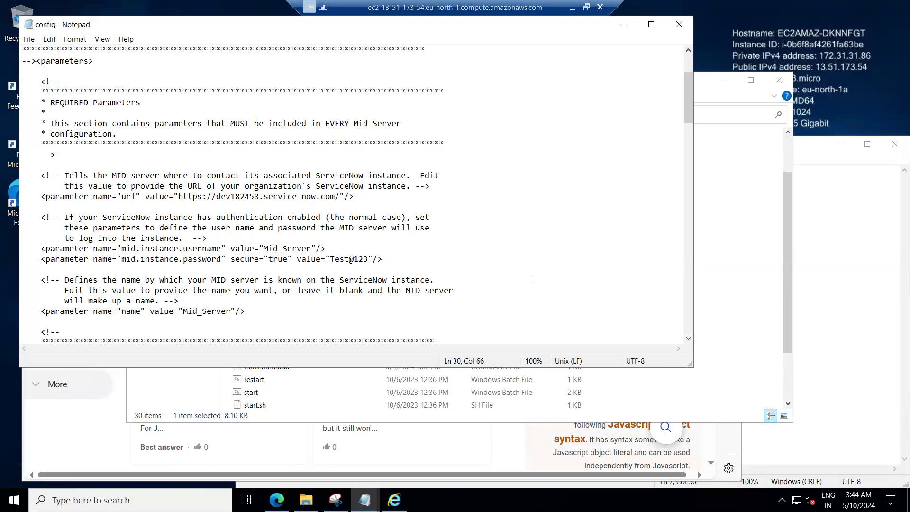
pyautogui.click(30, 42)
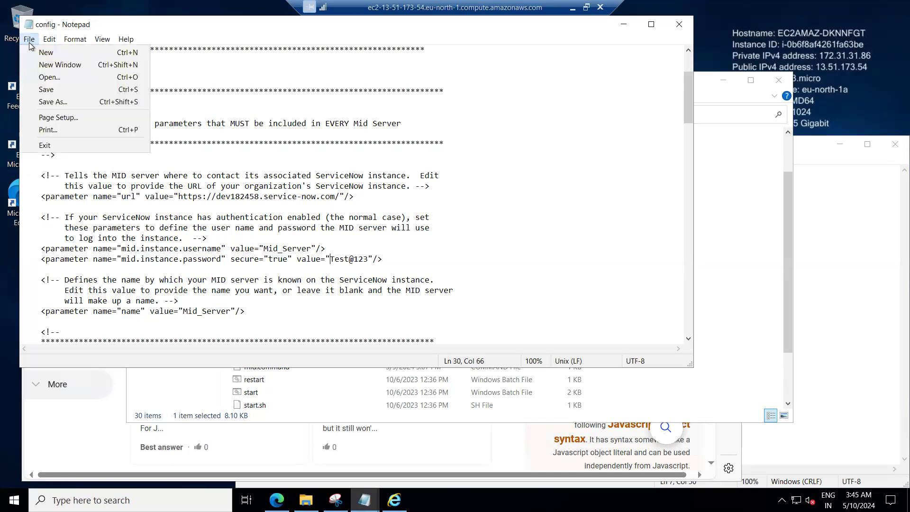
pyautogui.click(65, 85)
pyautogui.click(608, 144)
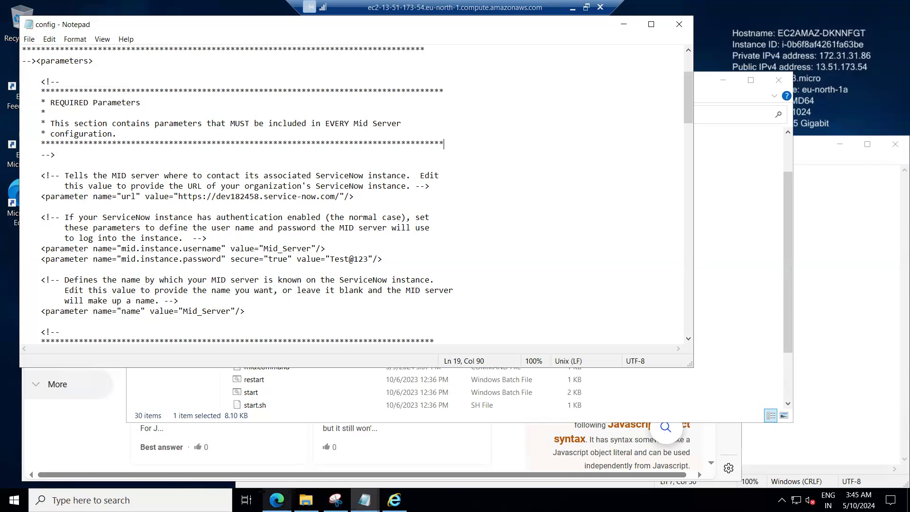
# Close the Internet Explorer window that was displaying the config file.
pyautogui.moveTo(394, 500)
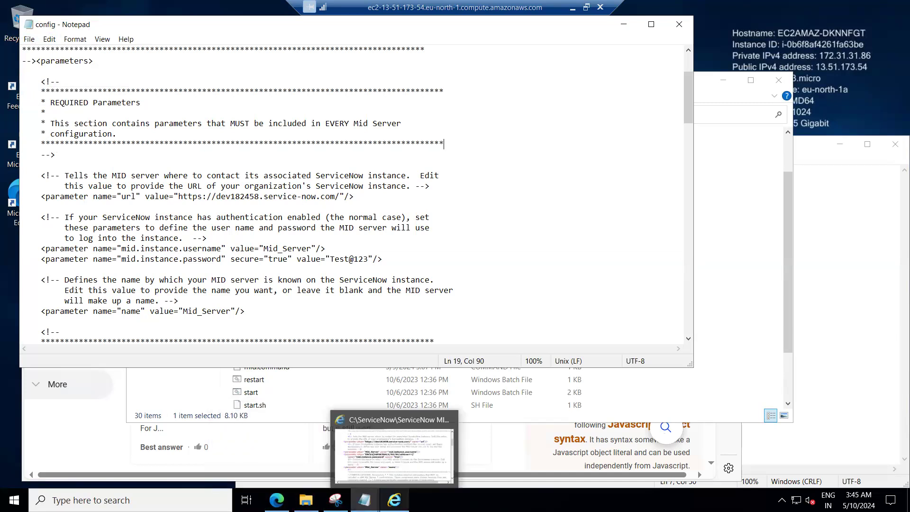
pyautogui.click(448, 421)
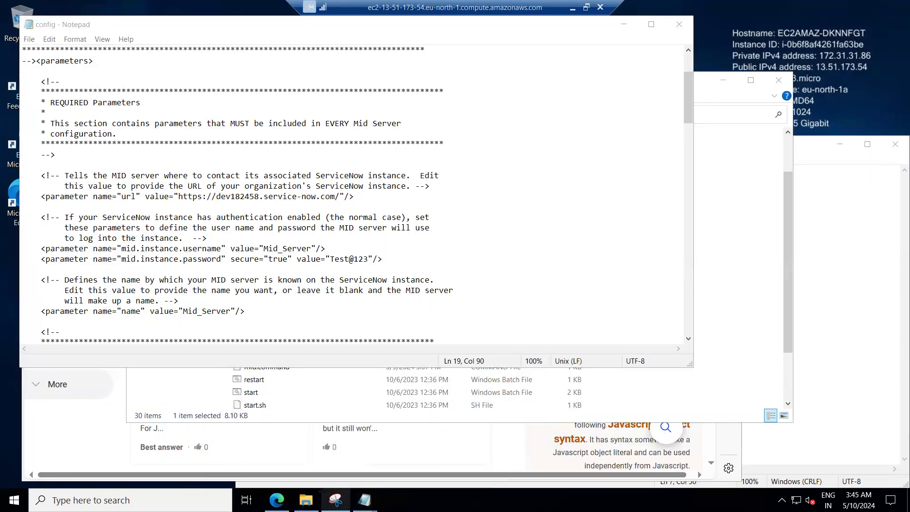
pyautogui.moveTo(316, 487)
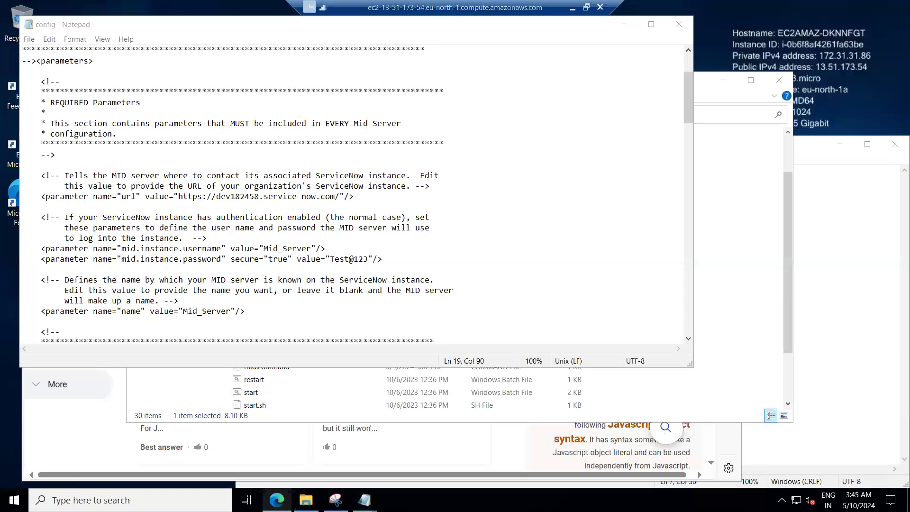
# Switch to the browser, close the web search tab, and return to the Window_Cred credential record.
pyautogui.click(277, 499)
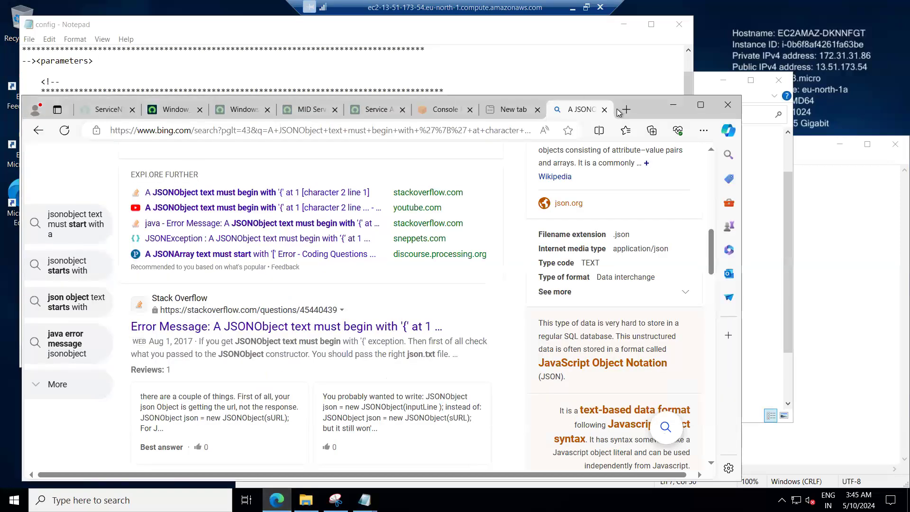
pyautogui.click(606, 110)
pyautogui.click(163, 111)
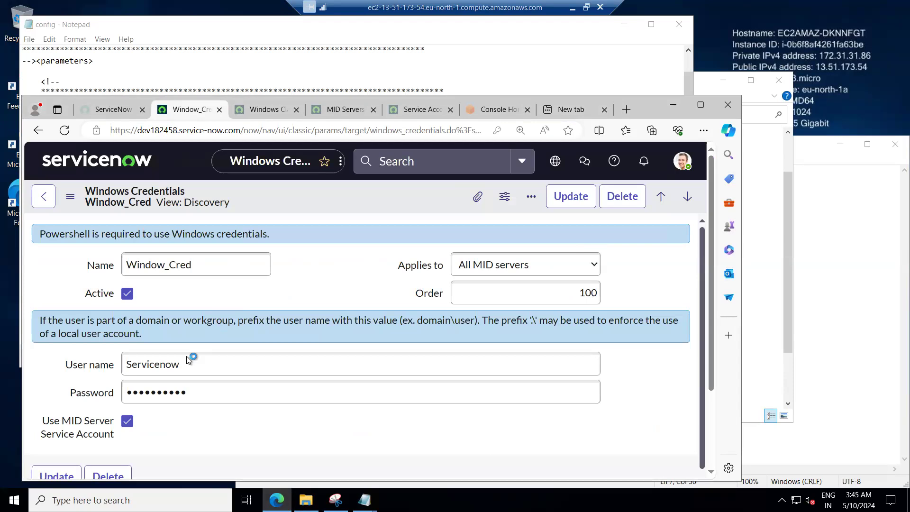
# Reset the page zoom to 100% and rerun the Window_Cred credential test against 172.31.31.86 port 135 using Mid_Server, scrolling through the result.
pyautogui.scroll(-2, 149, 403)
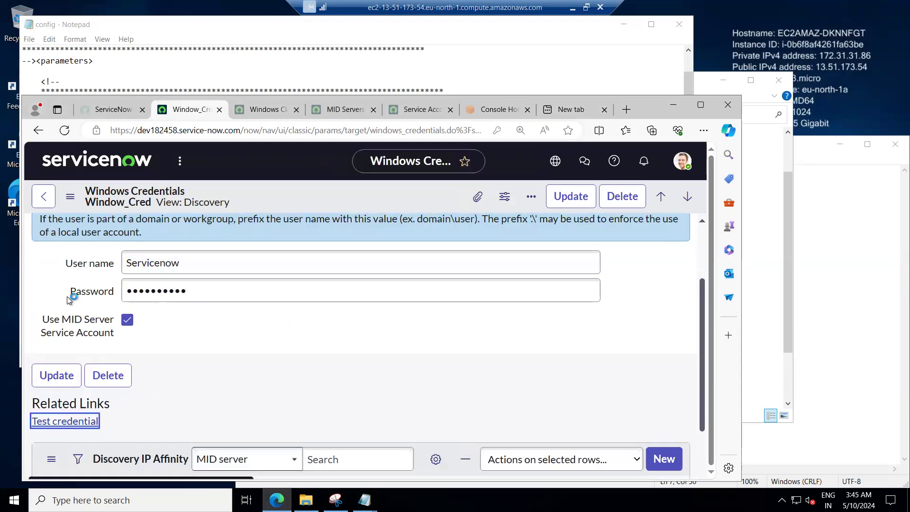
pyautogui.click(68, 134)
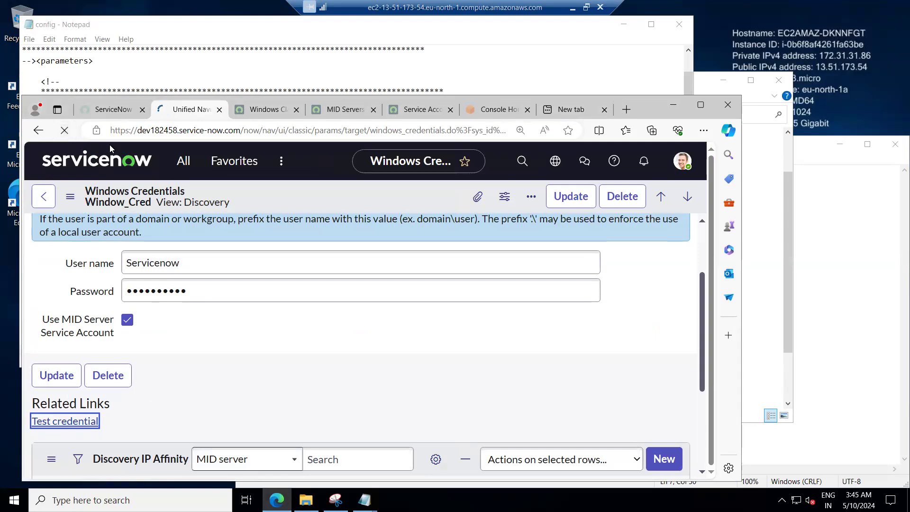
pyautogui.click(520, 131)
pyautogui.click(552, 153)
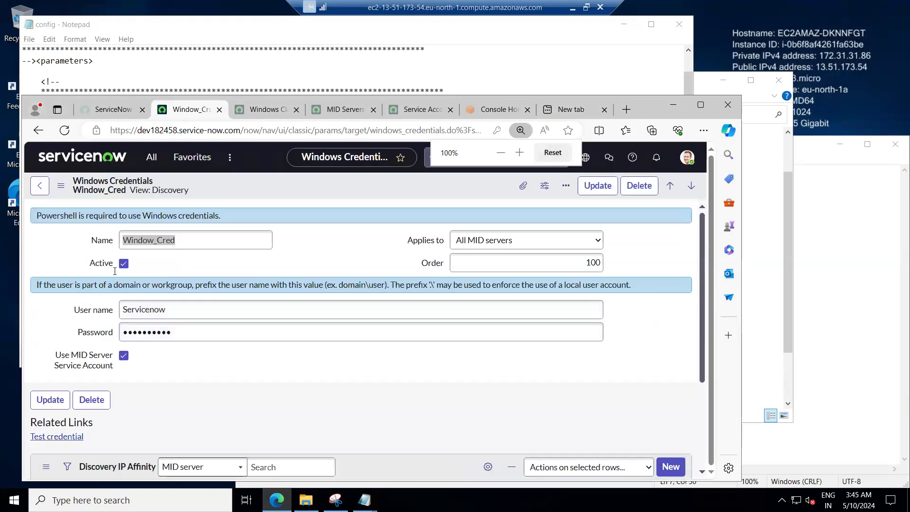
pyautogui.click(54, 437)
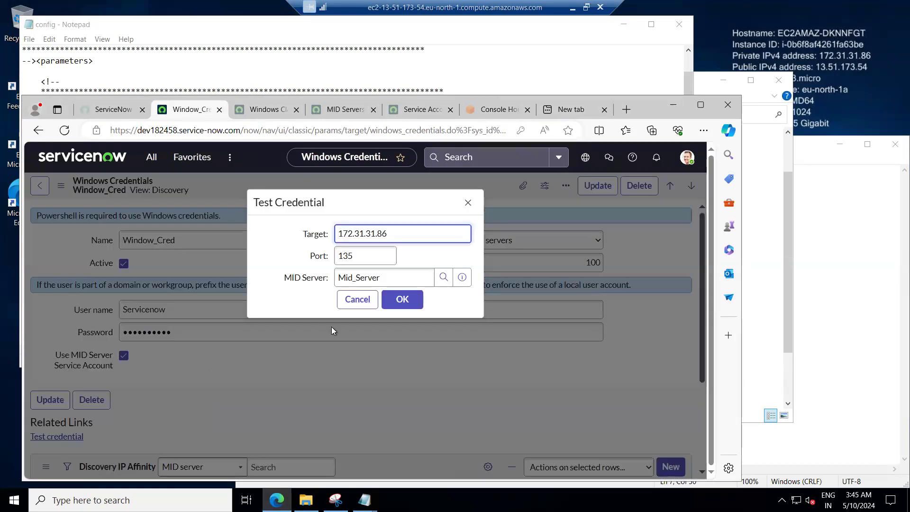
pyautogui.click(411, 300)
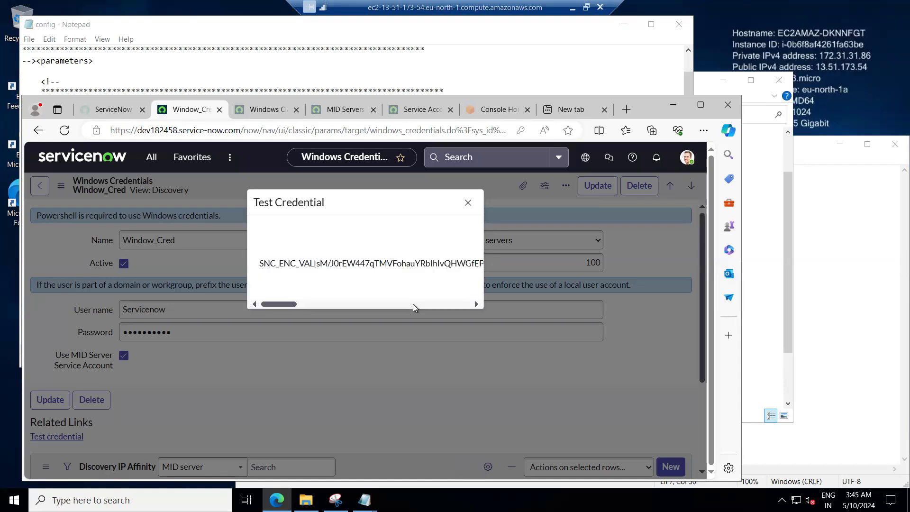
pyautogui.click(311, 301)
pyautogui.click(354, 299)
pyautogui.moveTo(355, 301); pyautogui.dragTo(368, 302)
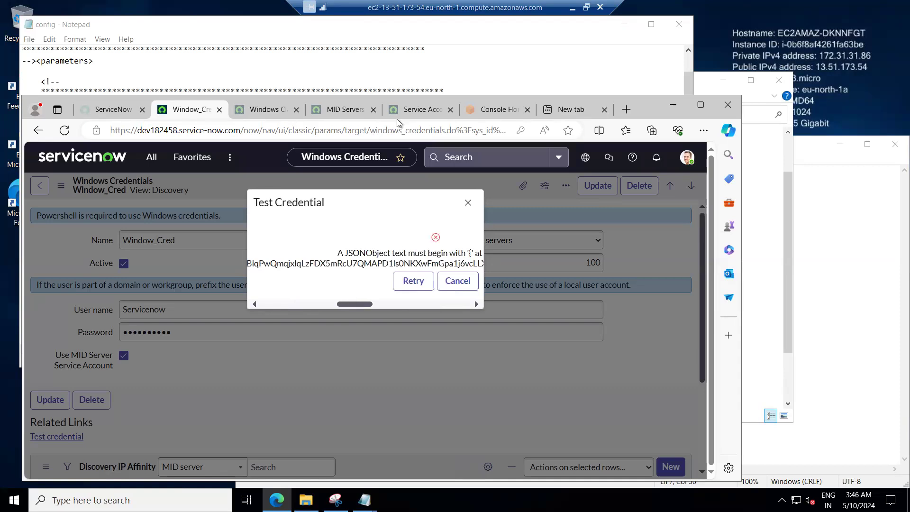
# Open the Mid_Server record from the MID Servers list and review its unresolved MID Server Issues.
pyautogui.click(350, 109)
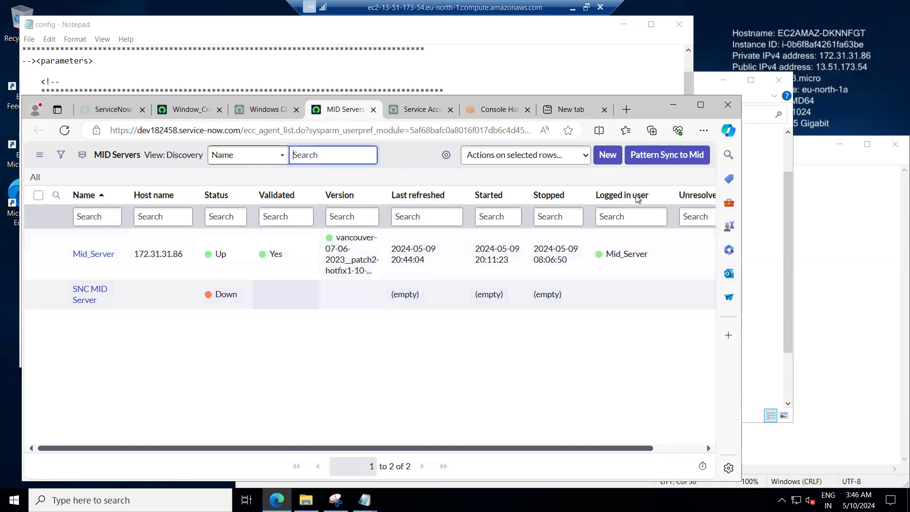
pyautogui.click(103, 256)
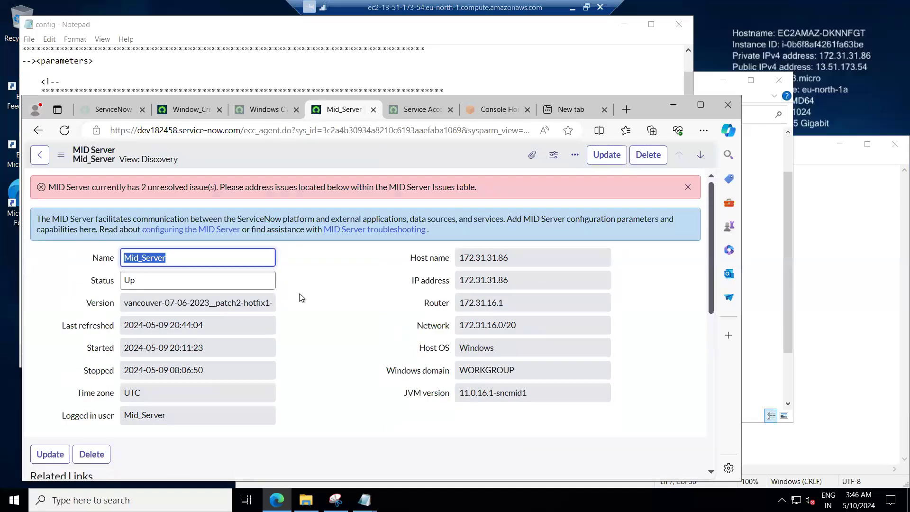
pyautogui.moveTo(67, 187); pyautogui.dragTo(501, 186)
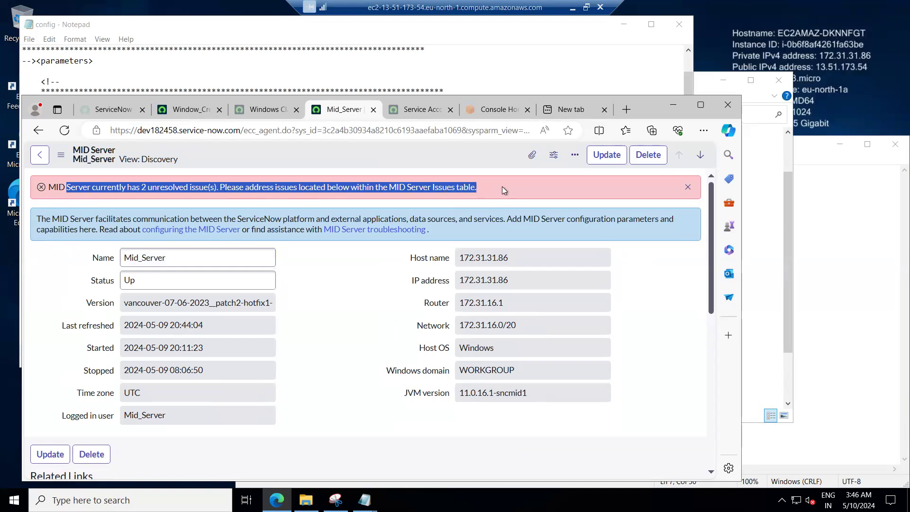
pyautogui.scroll(-8, 322, 328)
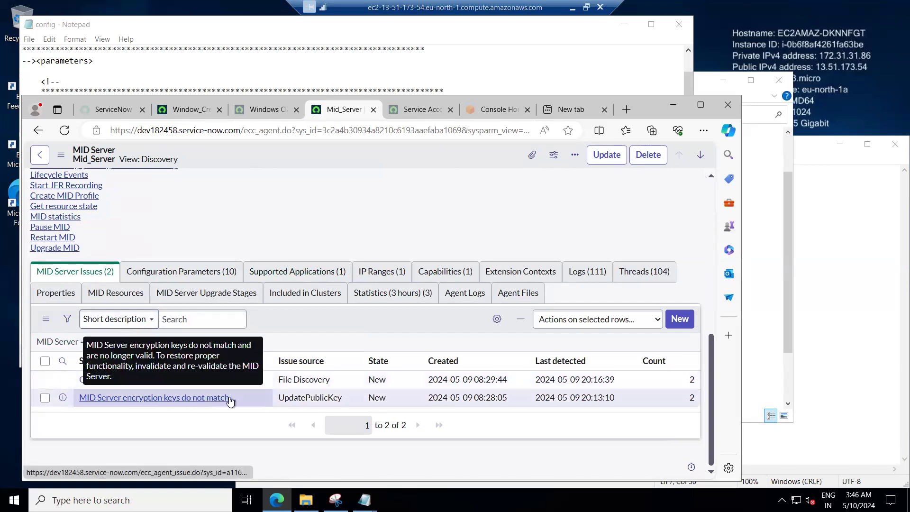
# Invalidate the Mid_Server MID server from its record.
pyautogui.scroll(2, 60, 237)
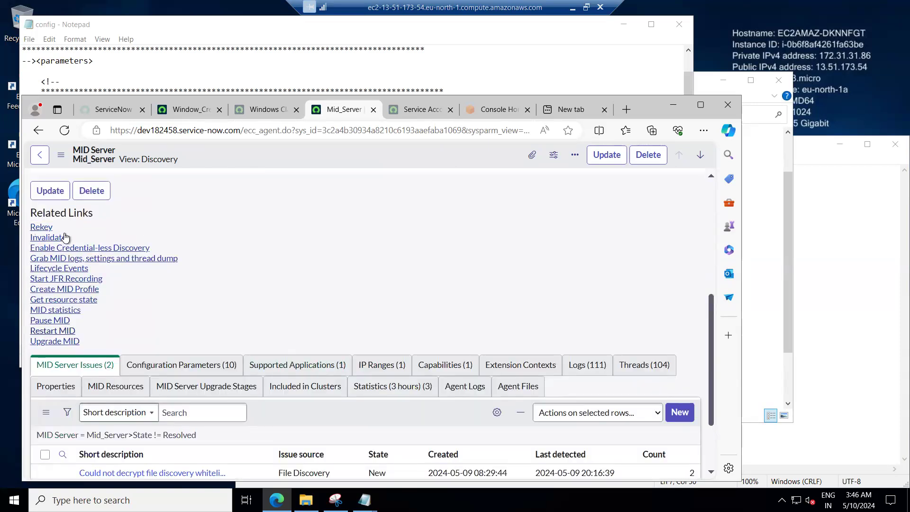
pyautogui.click(52, 239)
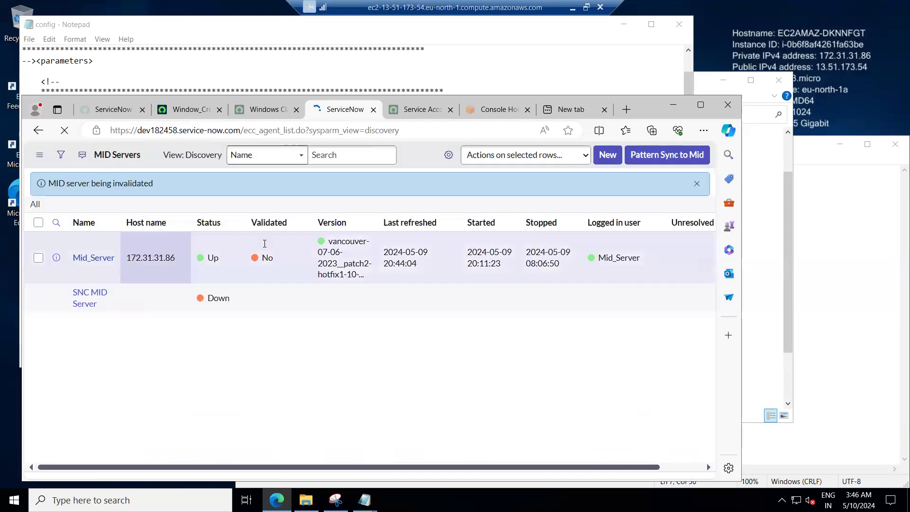
# Reopen the Mid_Server record from the MID Servers list and validate it.
pyautogui.click(106, 282)
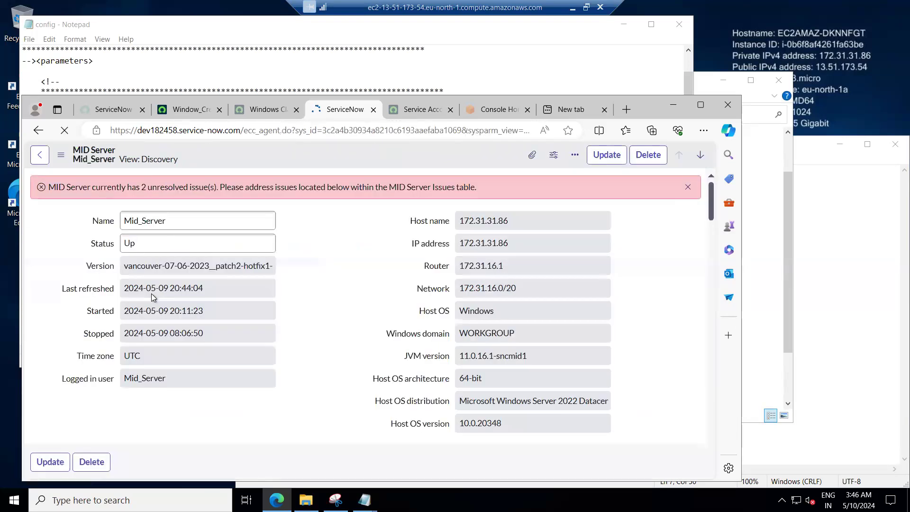
pyautogui.scroll(-3, 142, 313)
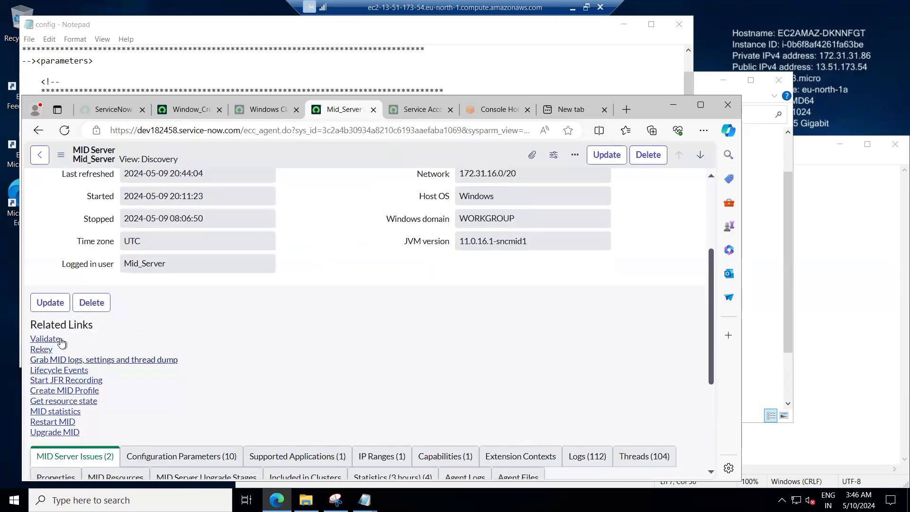
pyautogui.click(45, 340)
# Refresh the Mid_Server record to check its status and remaining MID Server Issues.
pyautogui.scroll(-3, 321, 314)
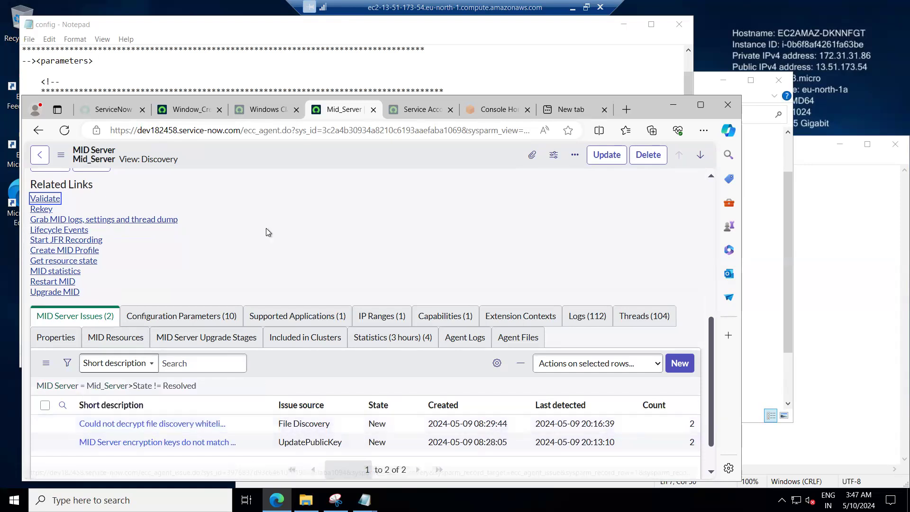
pyautogui.scroll(4, 255, 260)
pyautogui.scroll(1, 255, 264)
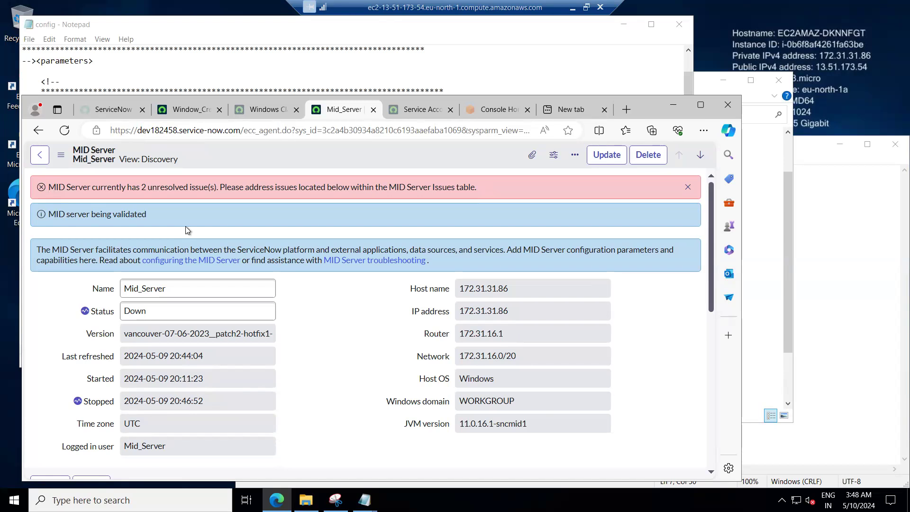
pyautogui.click(63, 134)
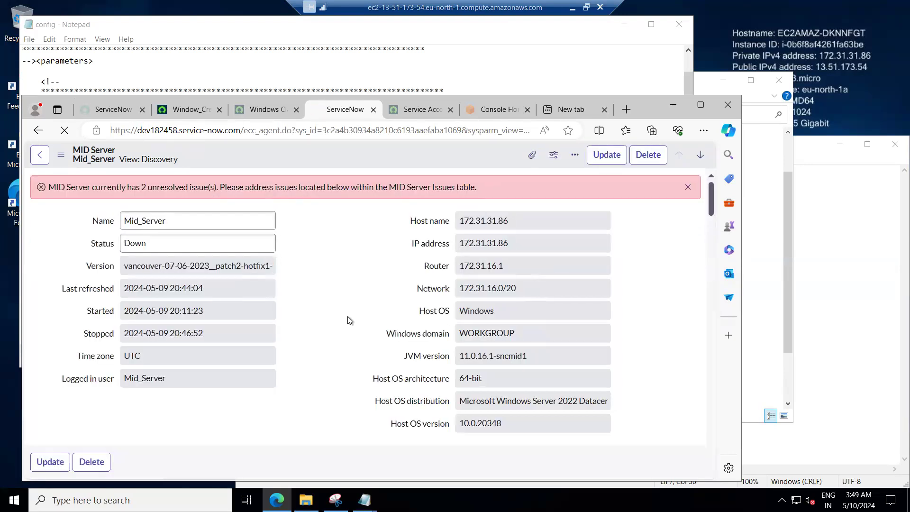
pyautogui.scroll(-3, 348, 320)
pyautogui.scroll(-1, 349, 321)
pyautogui.scroll(-3, 230, 351)
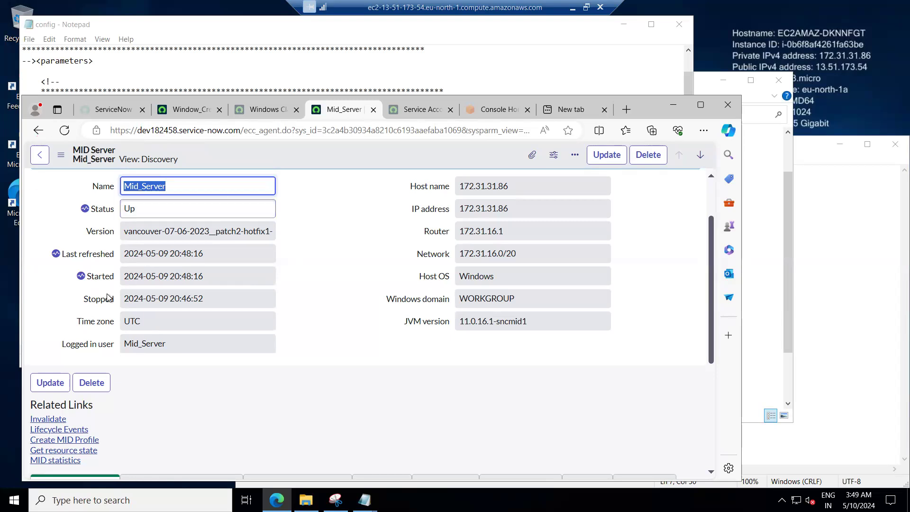
pyautogui.click(64, 129)
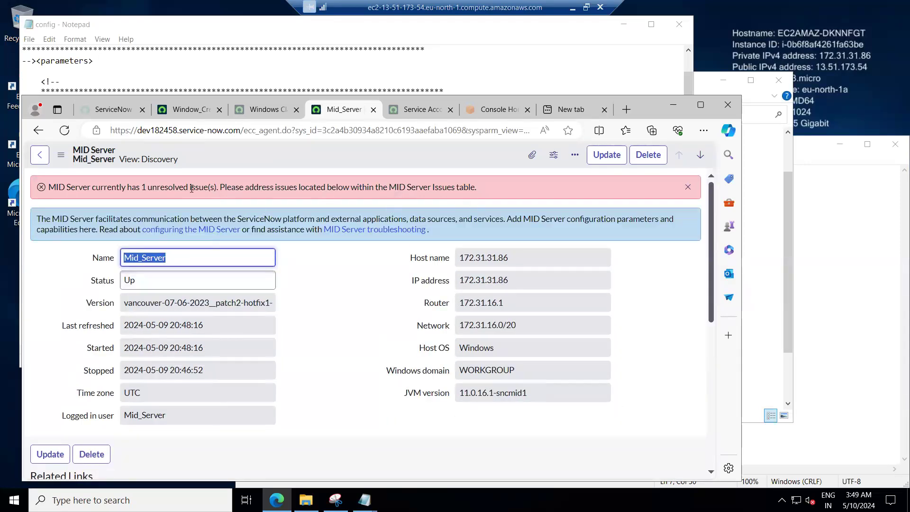
# Open the 'Could not decrypt file discovery whitelist after sync' MID Server issue and copy its short description.
pyautogui.scroll(-4, 235, 321)
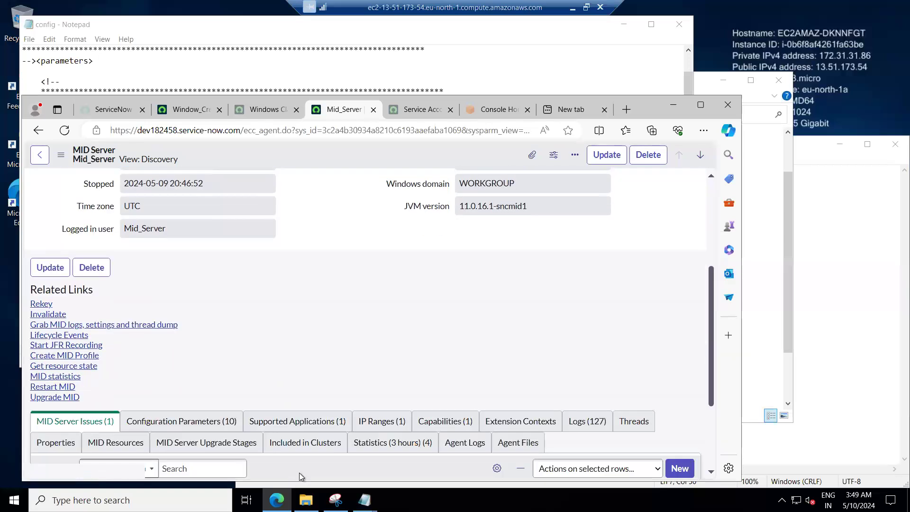
pyautogui.scroll(-3, 311, 386)
pyautogui.click(123, 398)
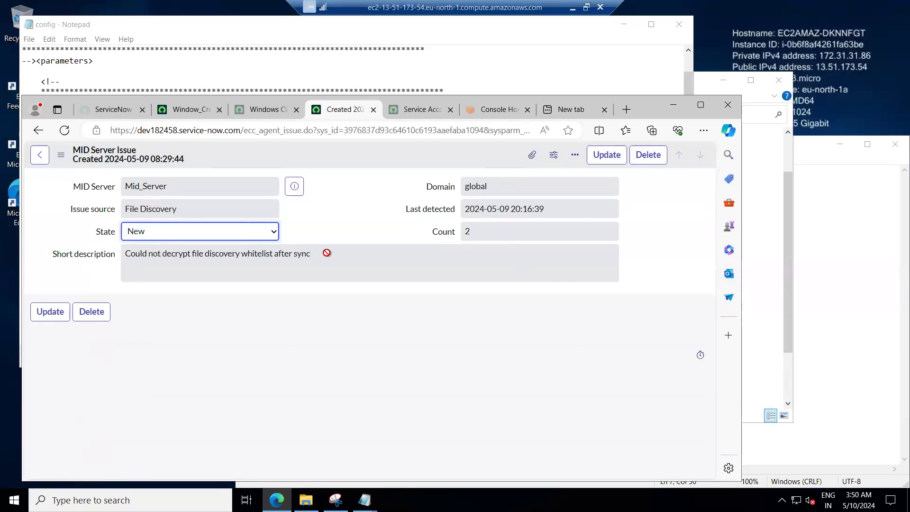
pyautogui.click(102, 256)
pyautogui.hotkey('ctrl', 'c')
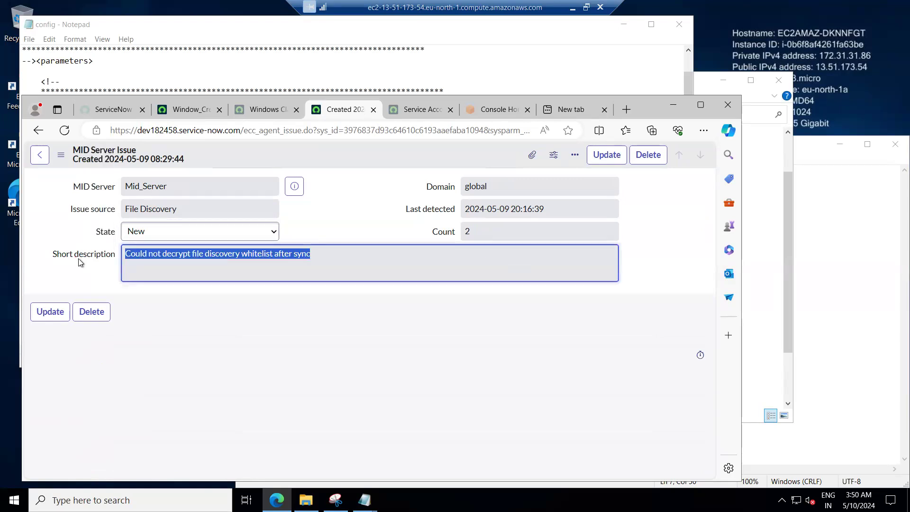
pyautogui.click(311, 305)
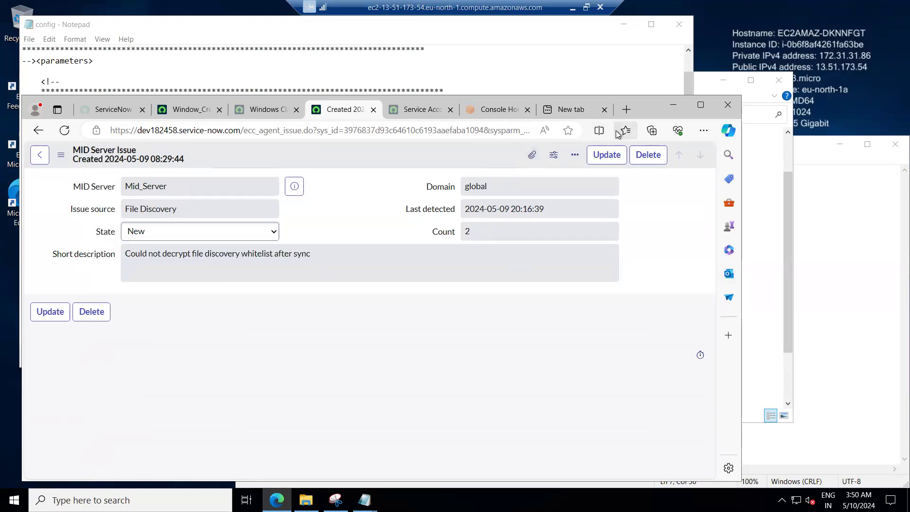
# Search the web in a new tab for 'Could not decrypt file discovery whitelist after sync'.
pyautogui.click(567, 112)
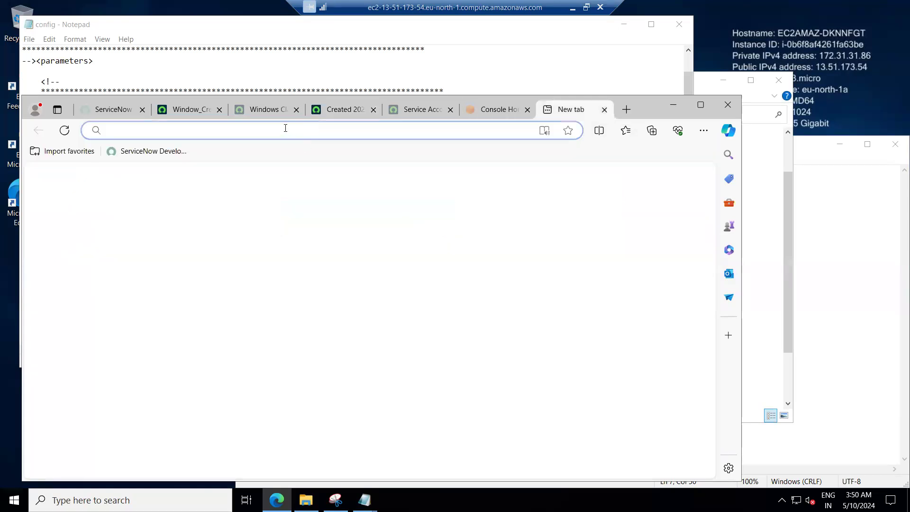
pyautogui.hotkey('ctrl', 'v')
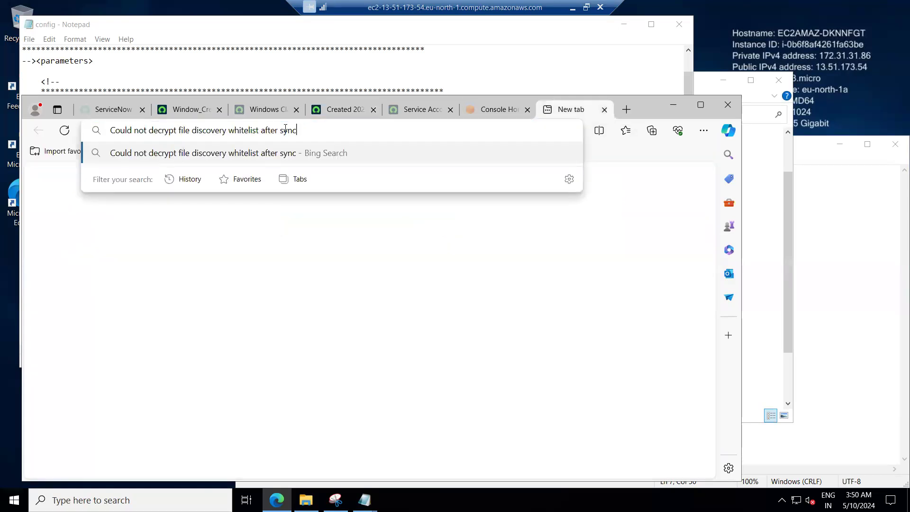
pyautogui.press('Return')
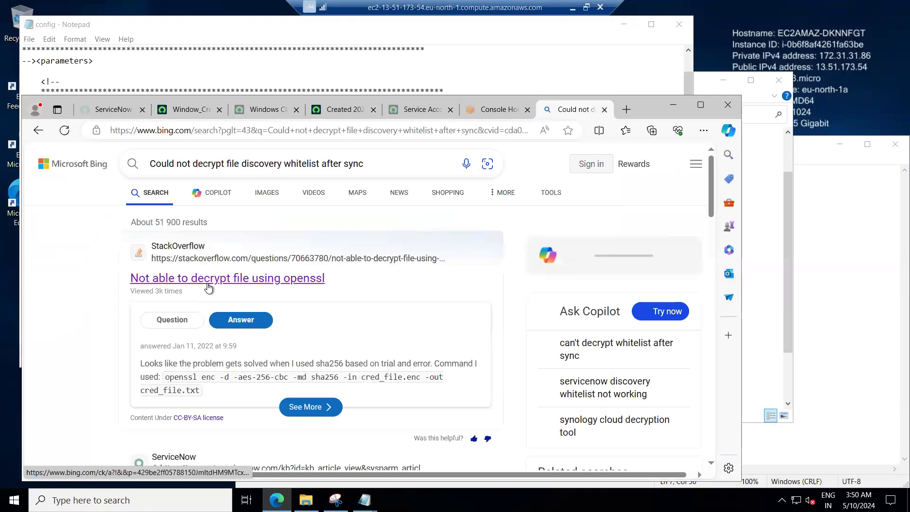
# Open the Stack Overflow search result and go back to the results list.
pyautogui.scroll(-3, 119, 296)
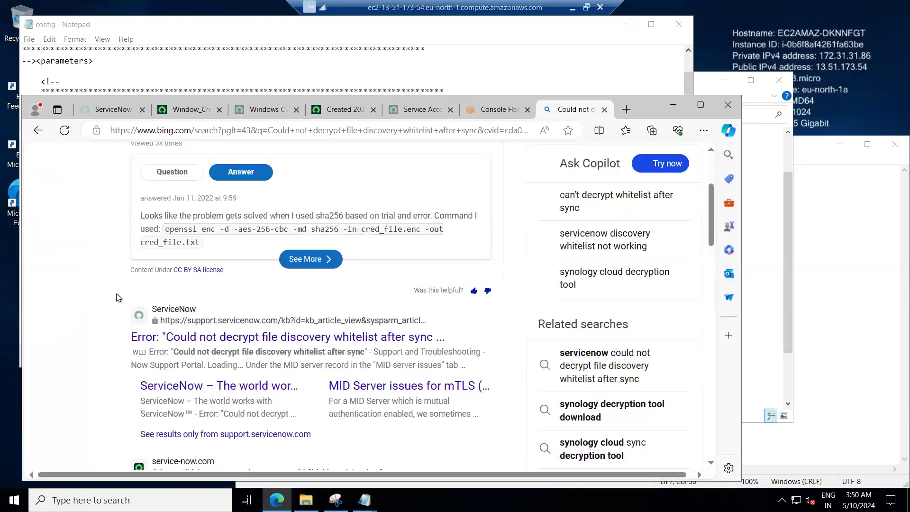
pyautogui.scroll(-1, 118, 297)
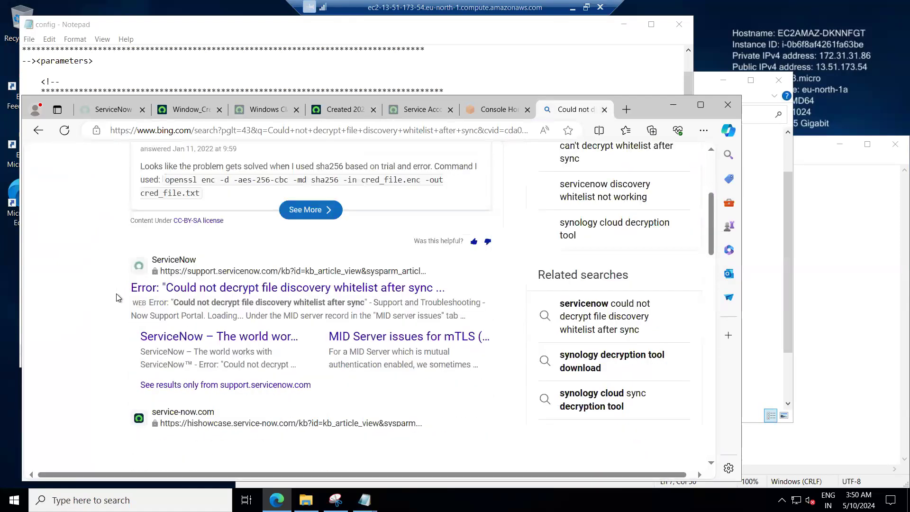
pyautogui.scroll(4, 286, 288)
pyautogui.click(284, 280)
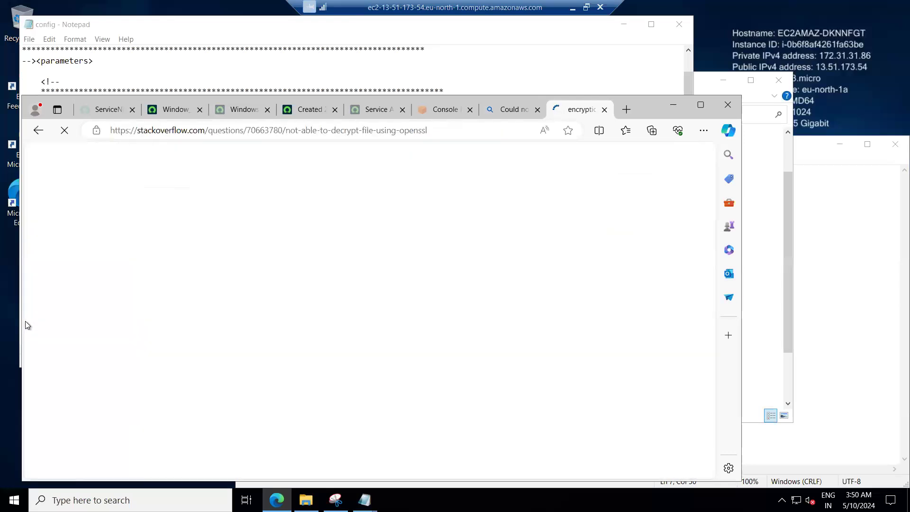
pyautogui.click(38, 134)
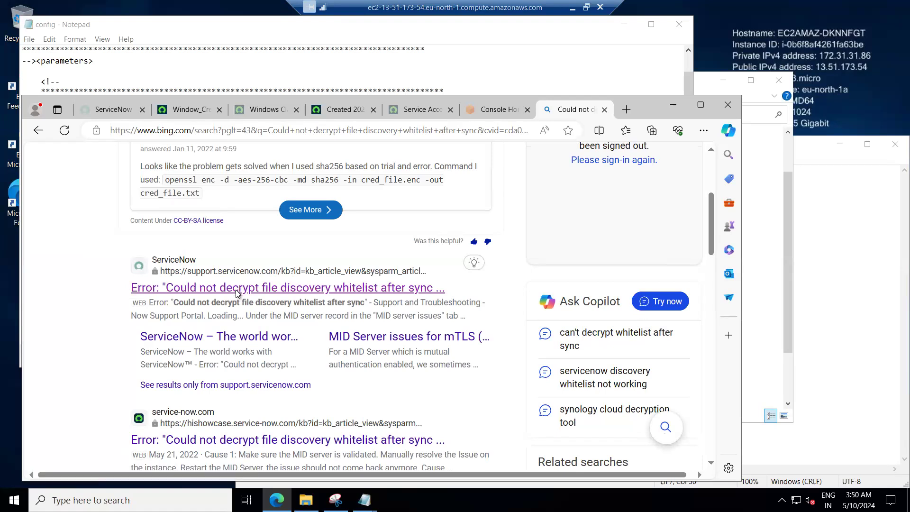
# Open ServiceNow KB article KB0727848 and read its description, causes and resolution.
pyautogui.click(237, 290)
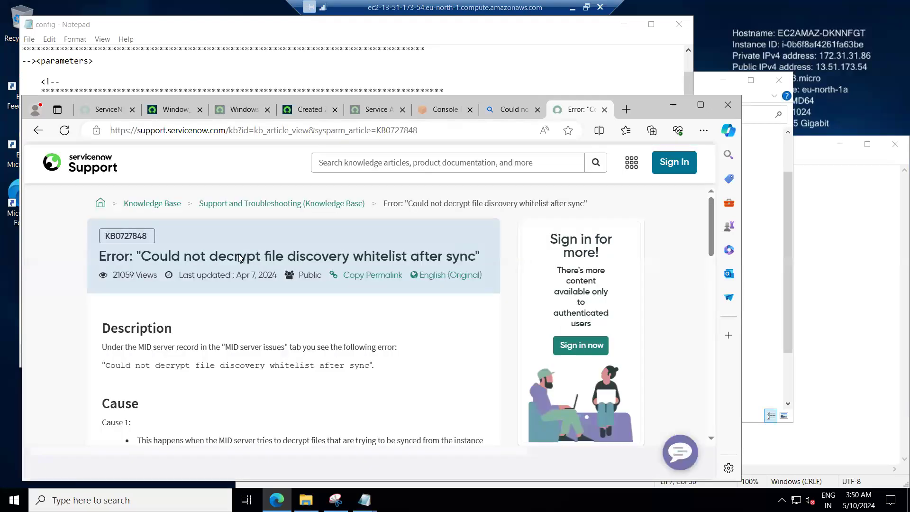
pyautogui.scroll(-2, 239, 257)
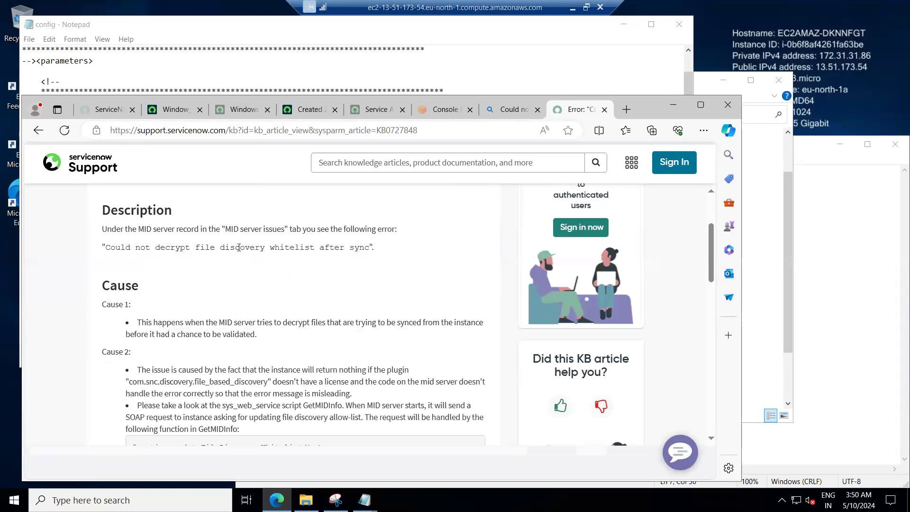
pyautogui.scroll(-2, 355, 279)
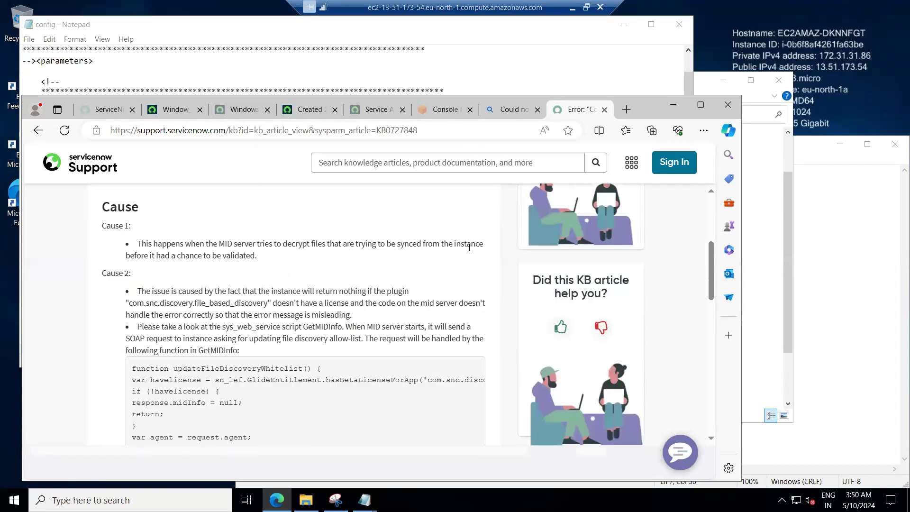
pyautogui.scroll(-2, 141, 305)
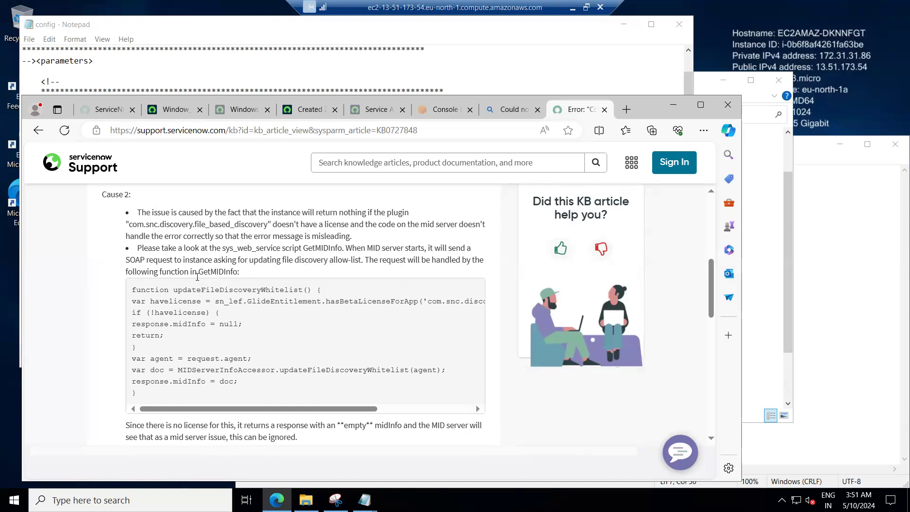
pyautogui.scroll(-2, 168, 310)
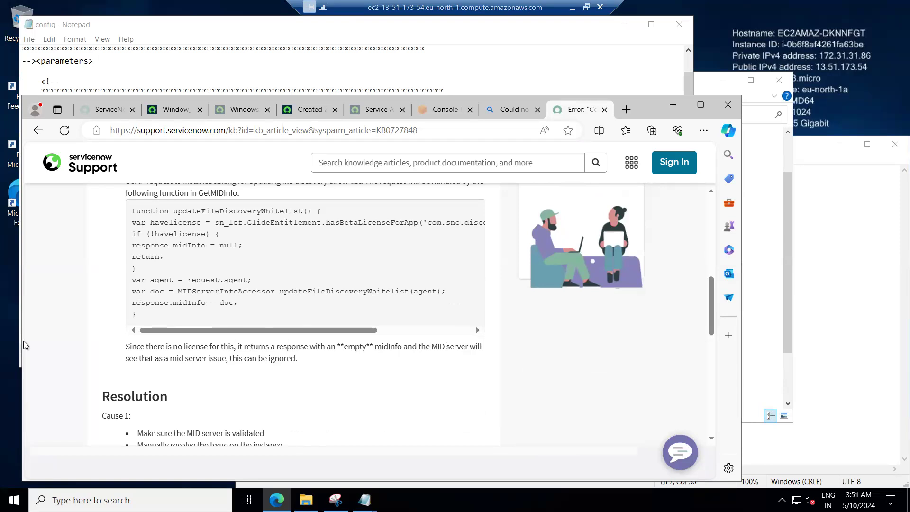
pyautogui.scroll(-2, 103, 336)
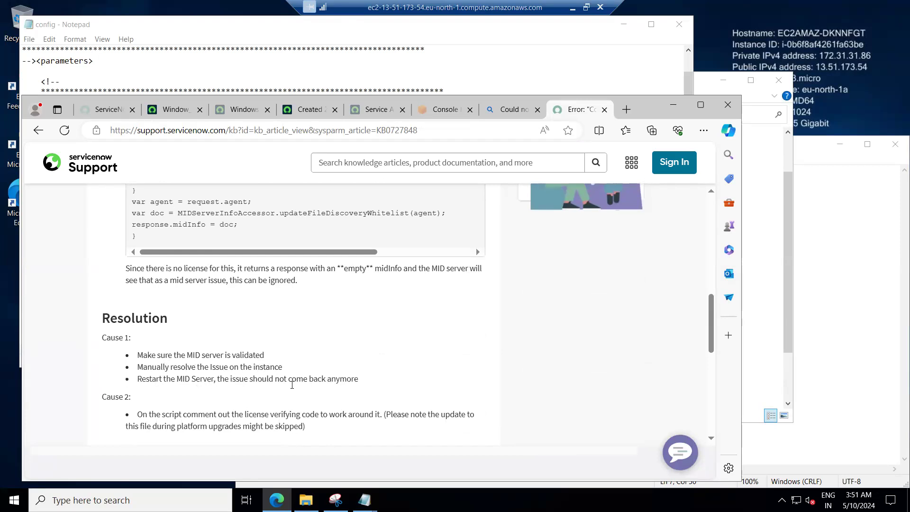
pyautogui.scroll(-2, 187, 382)
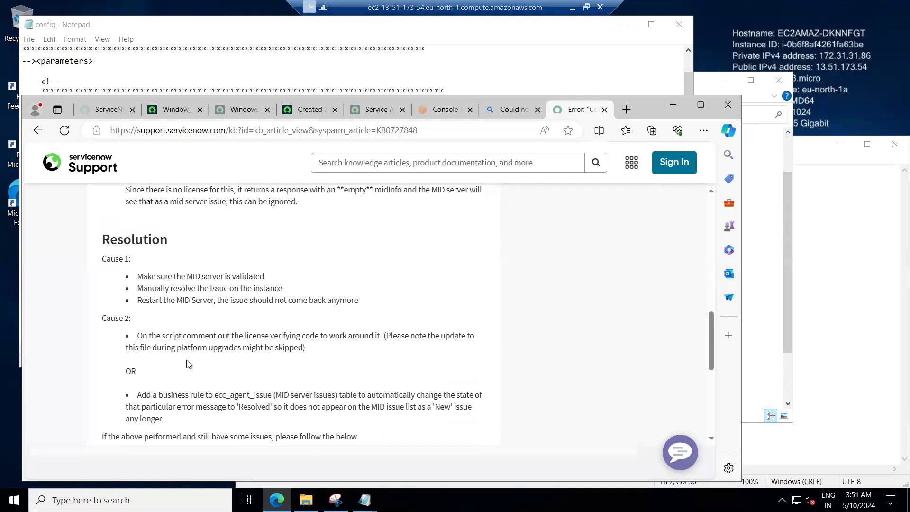
pyautogui.scroll(-2, 124, 379)
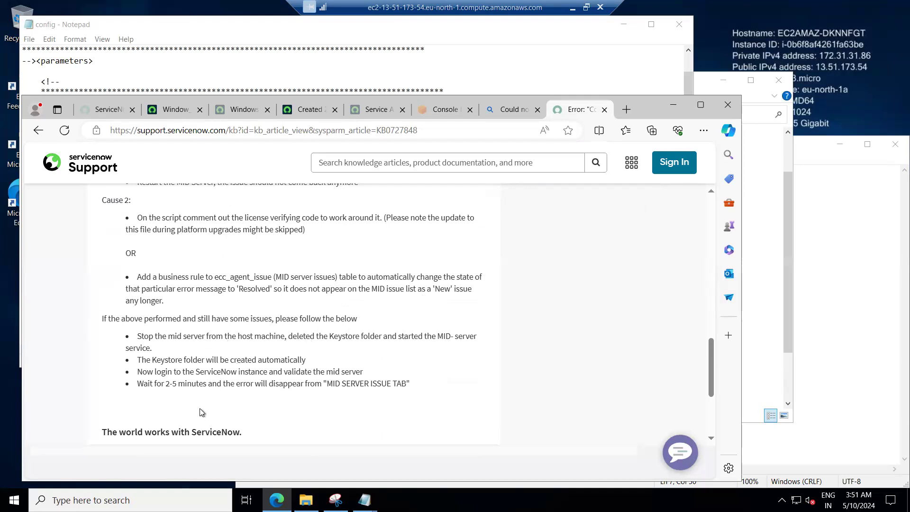
pyautogui.scroll(-3, 198, 387)
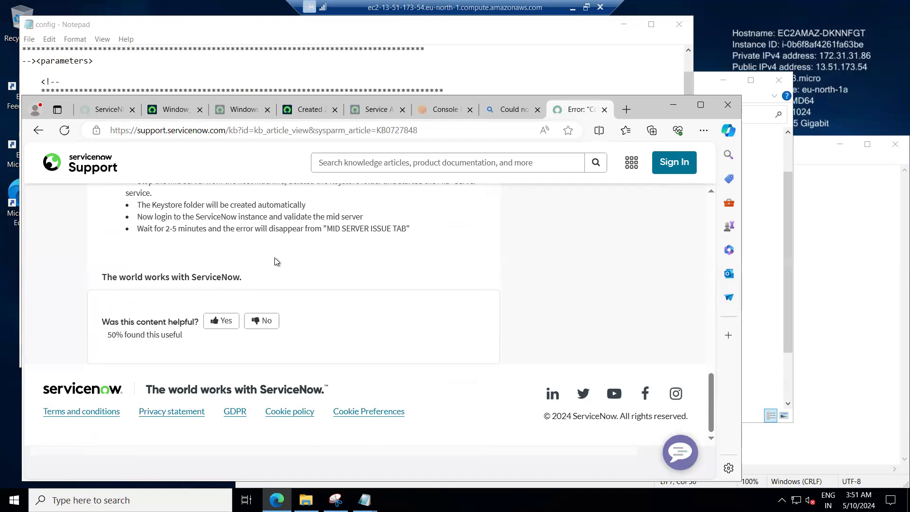
pyautogui.scroll(4, 301, 255)
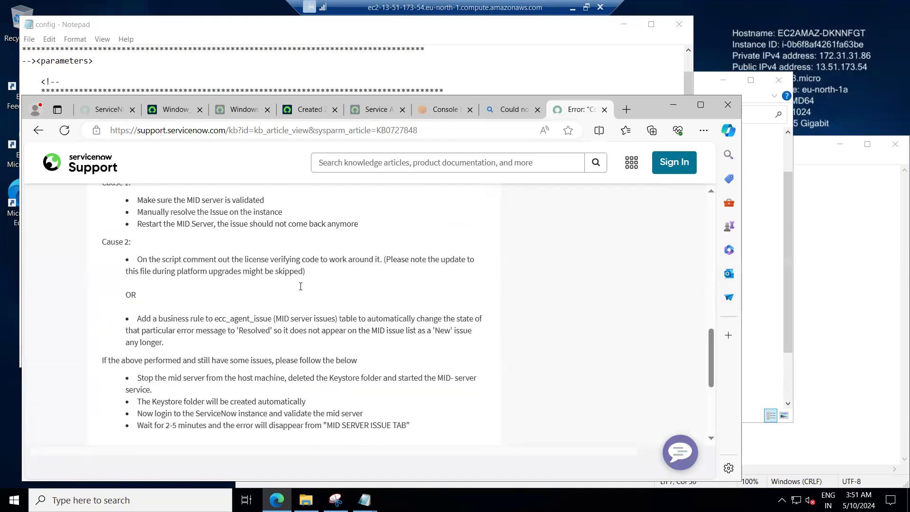
pyautogui.scroll(5, 303, 285)
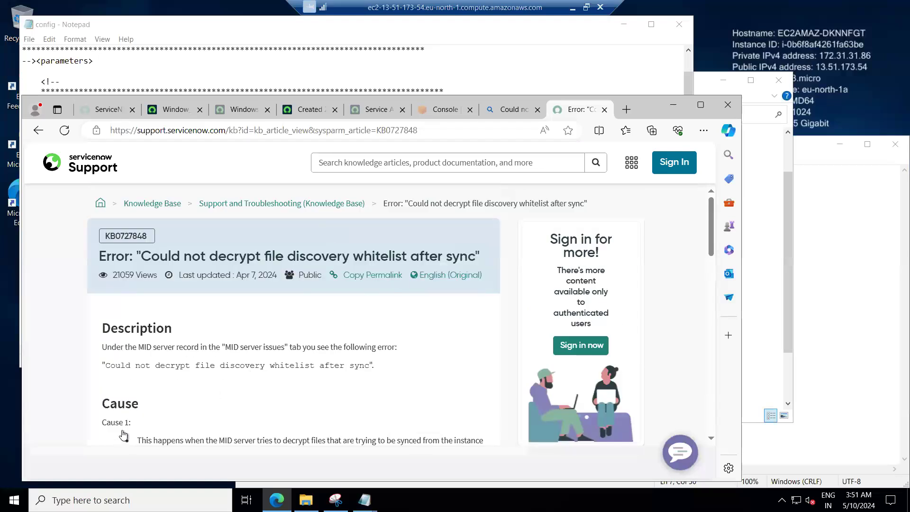
pyautogui.scroll(-4, 160, 363)
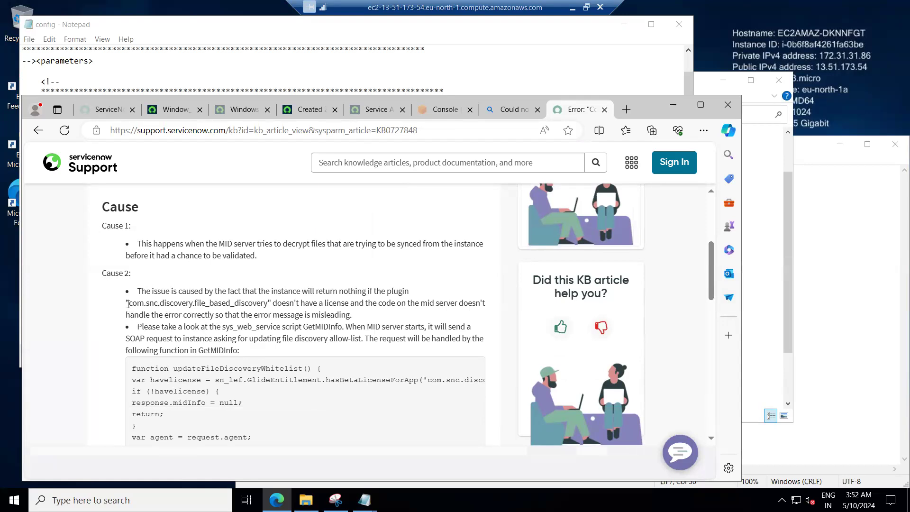
# Highlight the com.snc.discovery.file_based_discovery plugin name in the article and return to the Window_Cred credential tab.
pyautogui.moveTo(129, 304); pyautogui.dragTo(268, 304)
pyautogui.hotkey('ctrl', 'c')
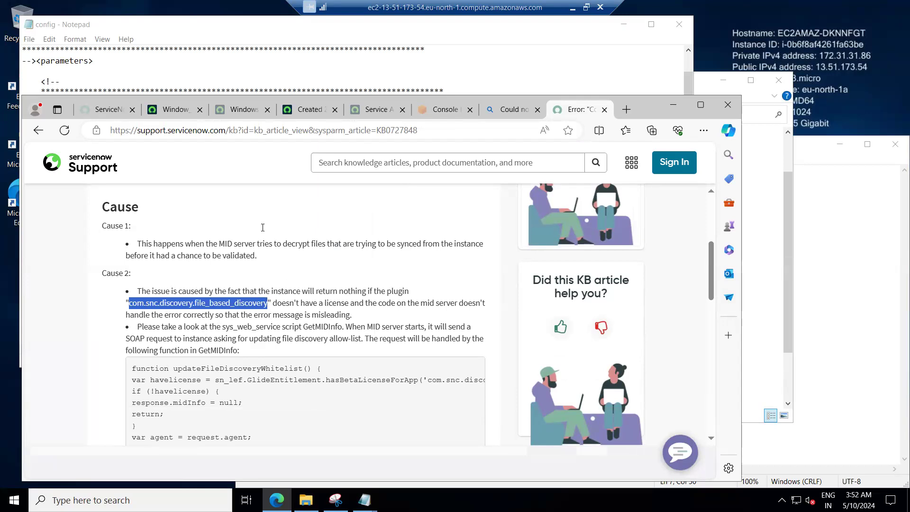
pyautogui.click(337, 293)
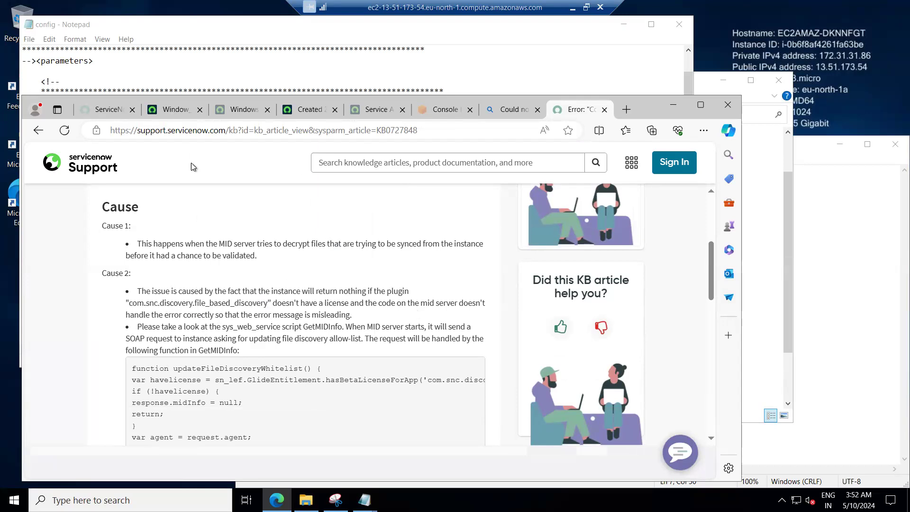
pyautogui.click(172, 111)
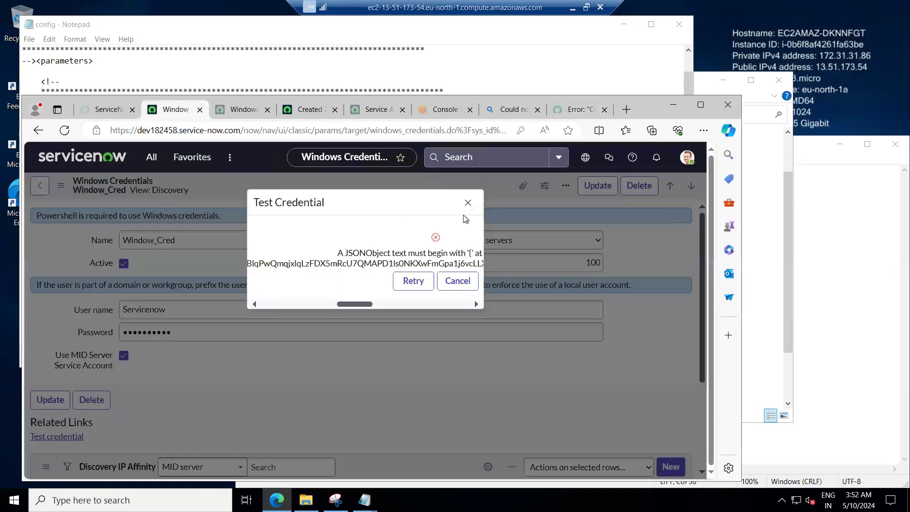
# Close the Test Credential dialog and open the sys_properties list through the navigator filter.
pyautogui.click(467, 204)
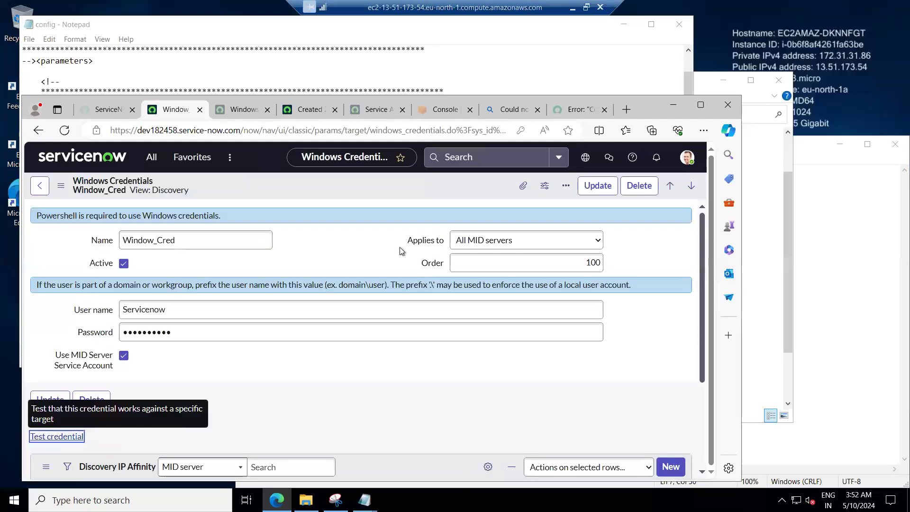
pyautogui.click(147, 163)
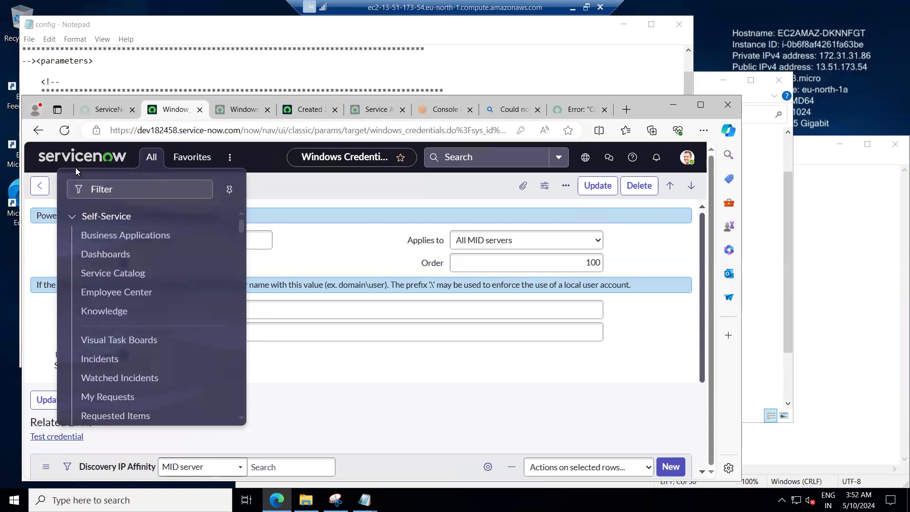
pyautogui.click(112, 188)
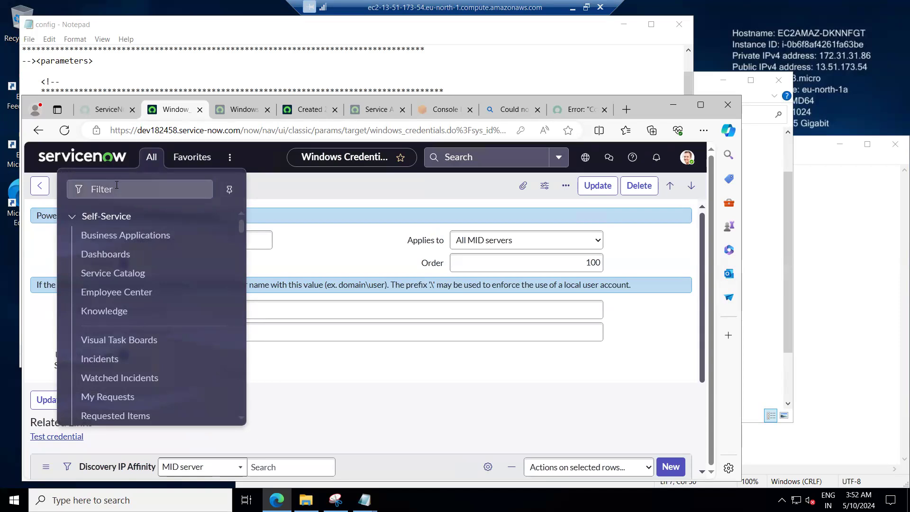
pyautogui.write('sy')
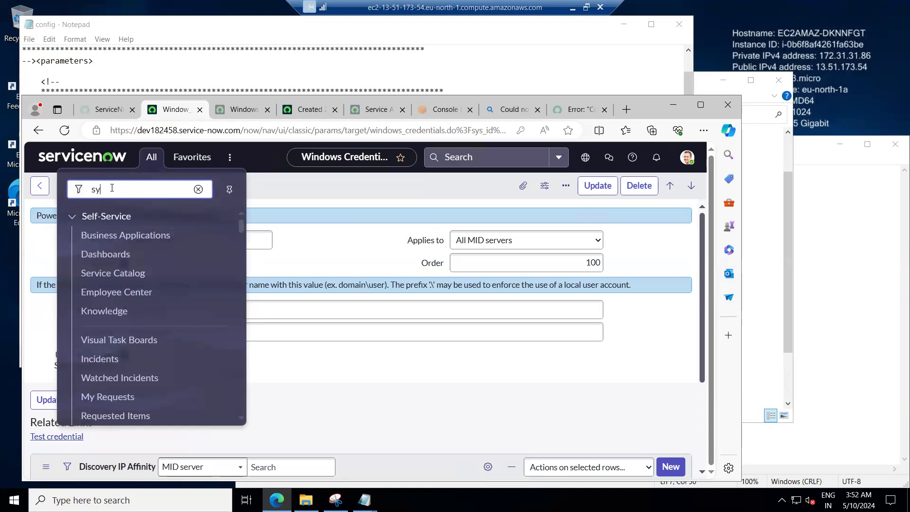
pyautogui.write('s+p')
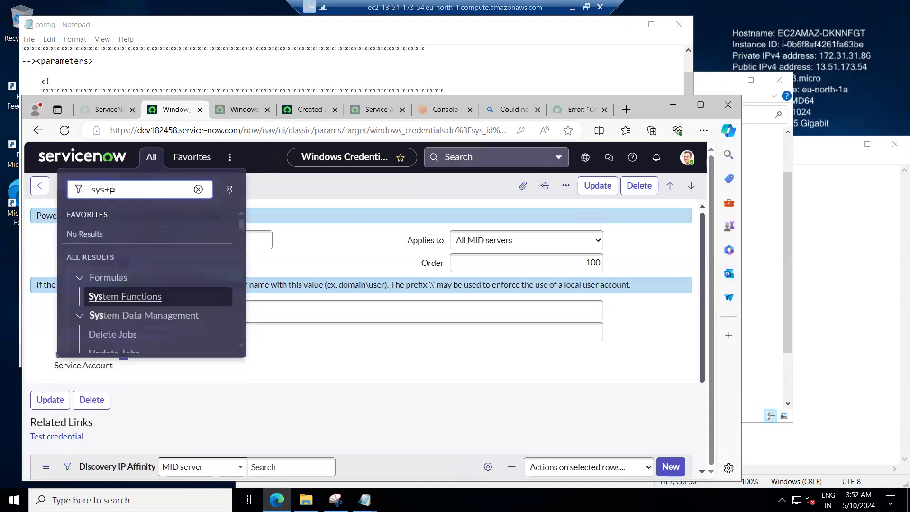
pyautogui.write('roperties.LIST')
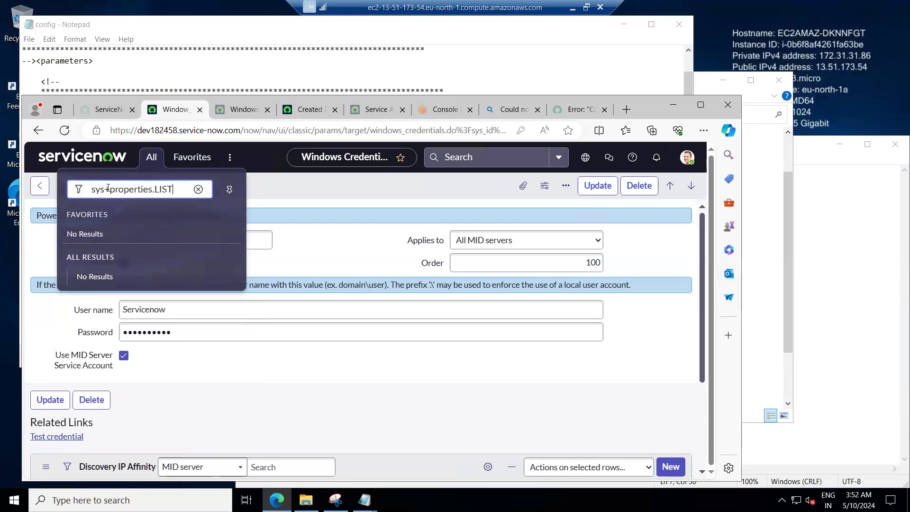
pyautogui.press('Return')
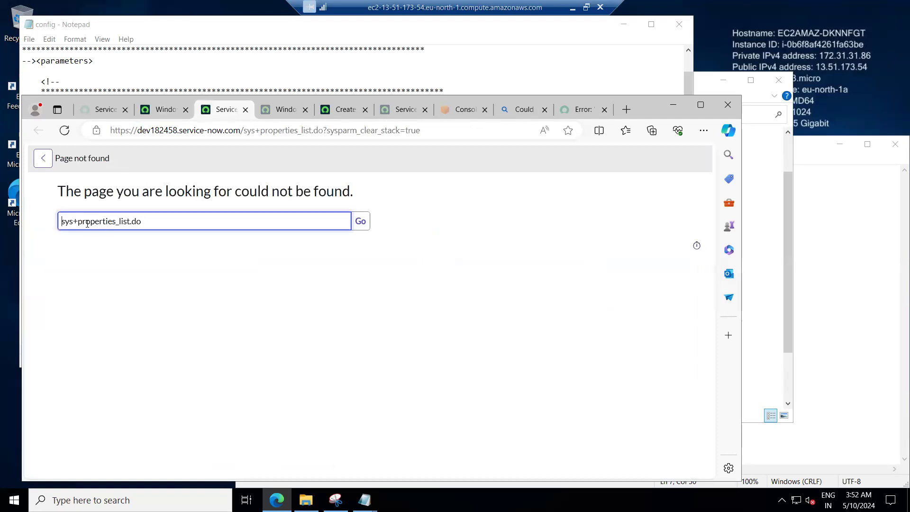
pyautogui.press('BackSpace')
pyautogui.write('_')
pyautogui.press('Return')
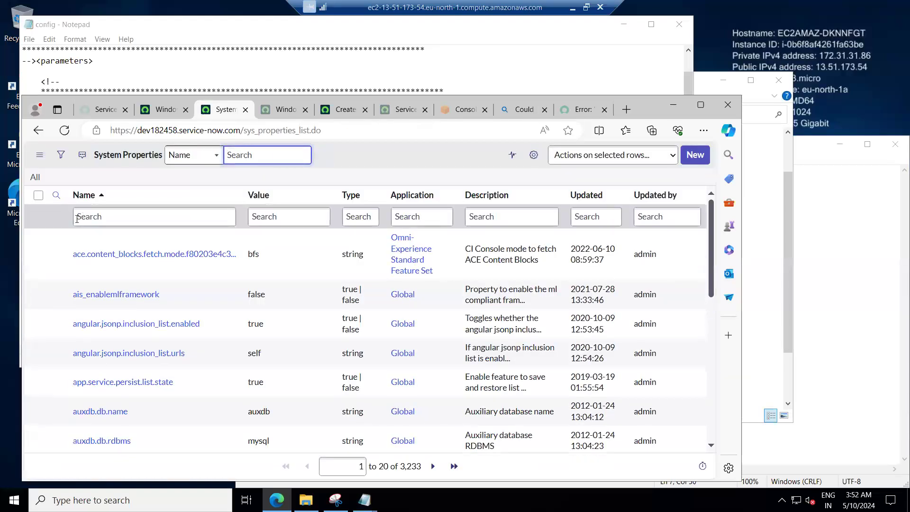
# Filter the system properties by name for com.snc.discovery.file_based_discovery.
pyautogui.click(126, 214)
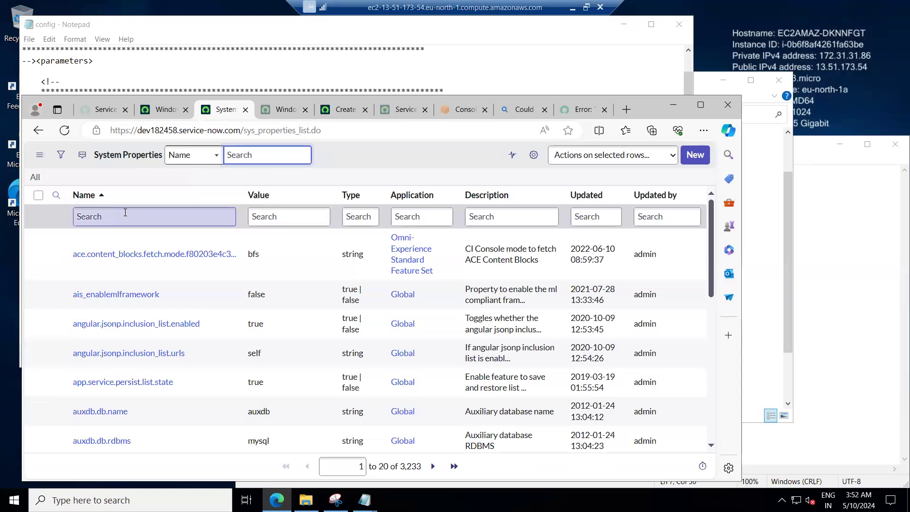
pyautogui.hotkey('ctrl', 'v')
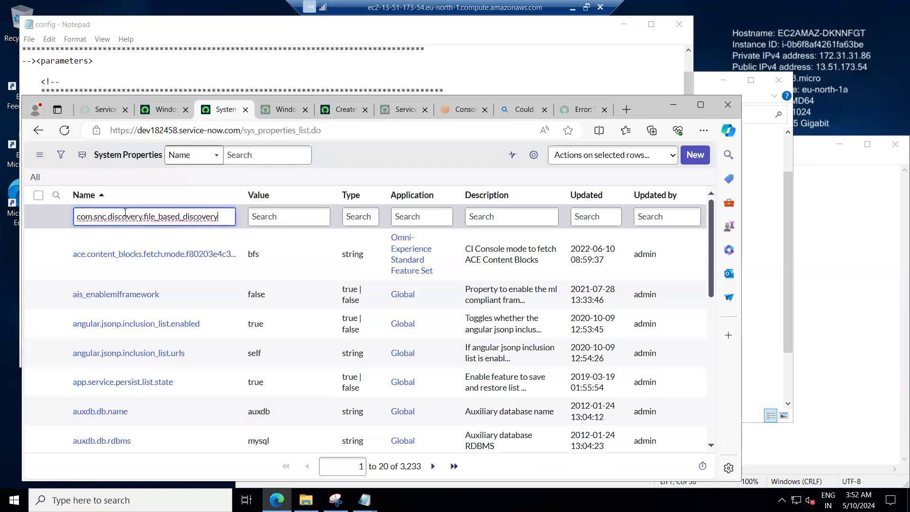
pyautogui.press('Return')
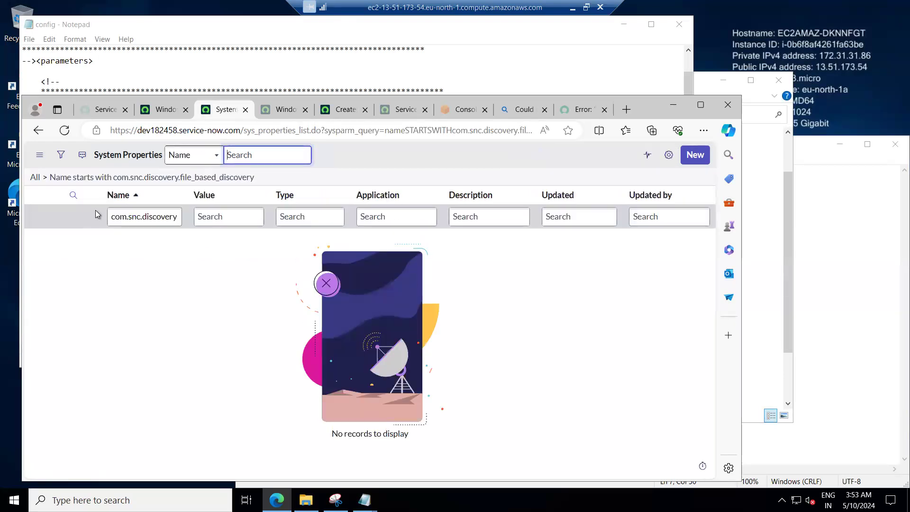
# Broaden the name filter to properties containing com.snc.discovery.
pyautogui.click(140, 216)
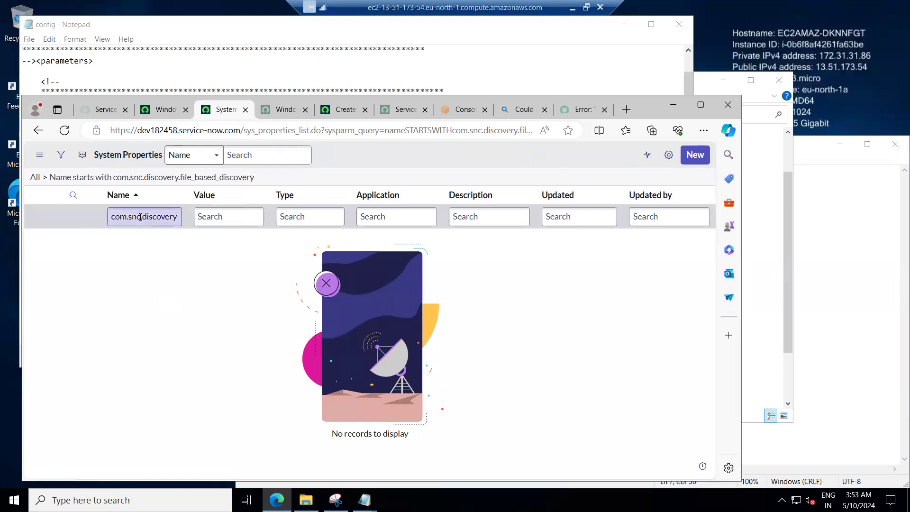
pyautogui.click(175, 216)
pyautogui.write('.file_based_discovery')
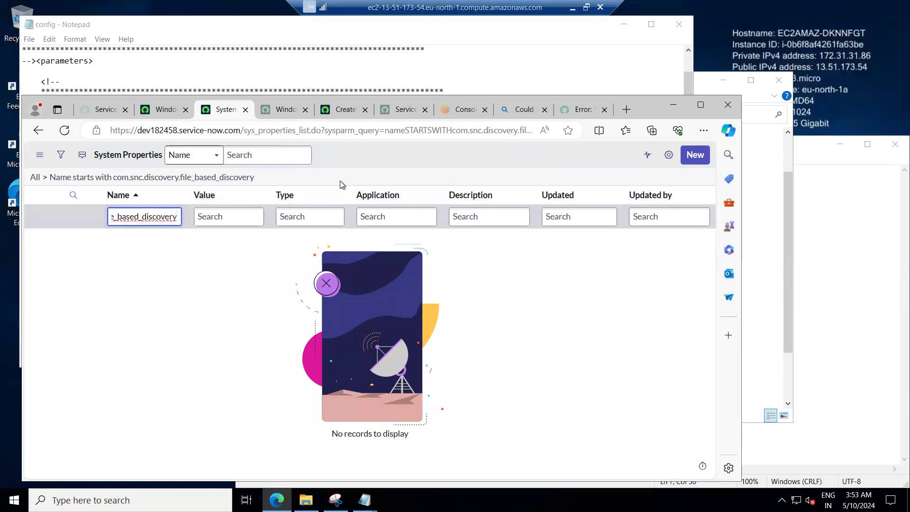
pyautogui.press('BackSpace')
pyautogui.press('BackSpace')
pyautogui.press('BackSpace')
pyautogui.press('BackSpace')
pyautogui.press('BackSpace')
pyautogui.press('BackSpace')
pyautogui.press('BackSpace')
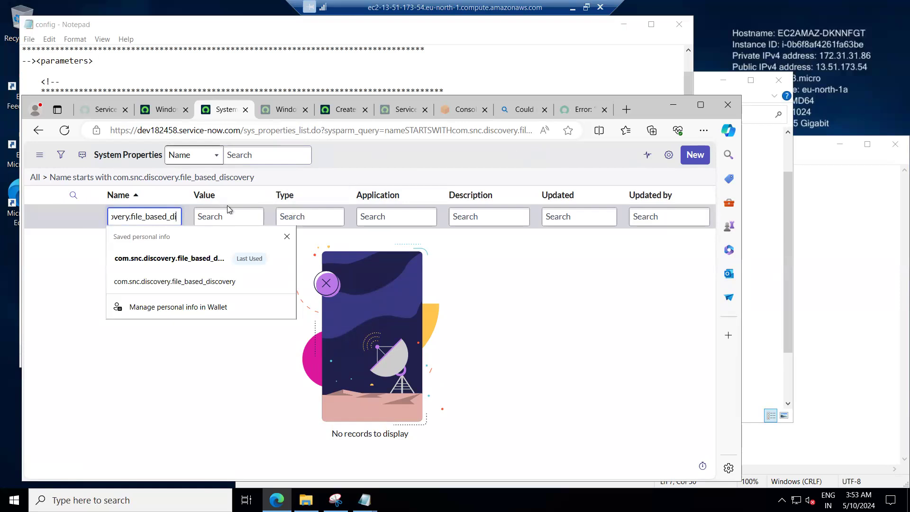
pyautogui.moveTo(128, 216); pyautogui.dragTo(209, 214)
pyautogui.press('BackSpace')
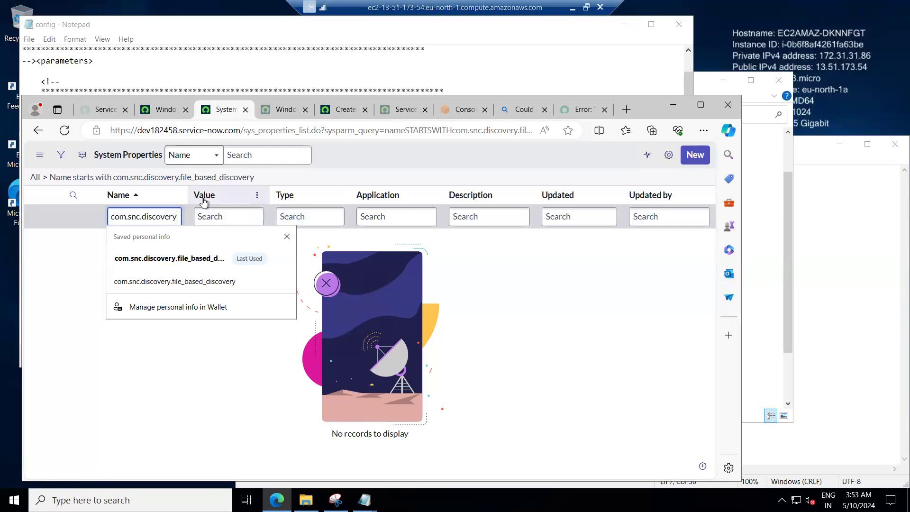
pyautogui.press('Home')
pyautogui.write('*')
pyautogui.press('Return')
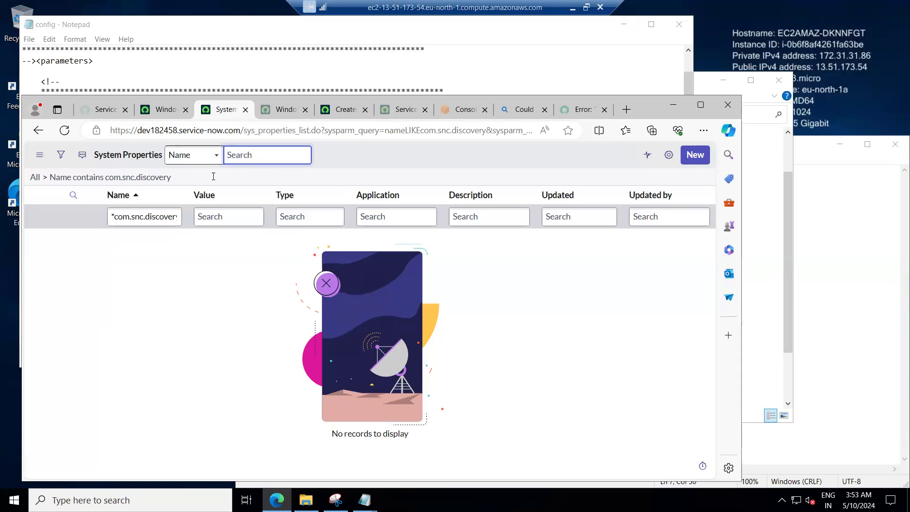
# Back on the credential tab, filter the navigator for discovery and open the Discovery system properties page.
pyautogui.click(164, 110)
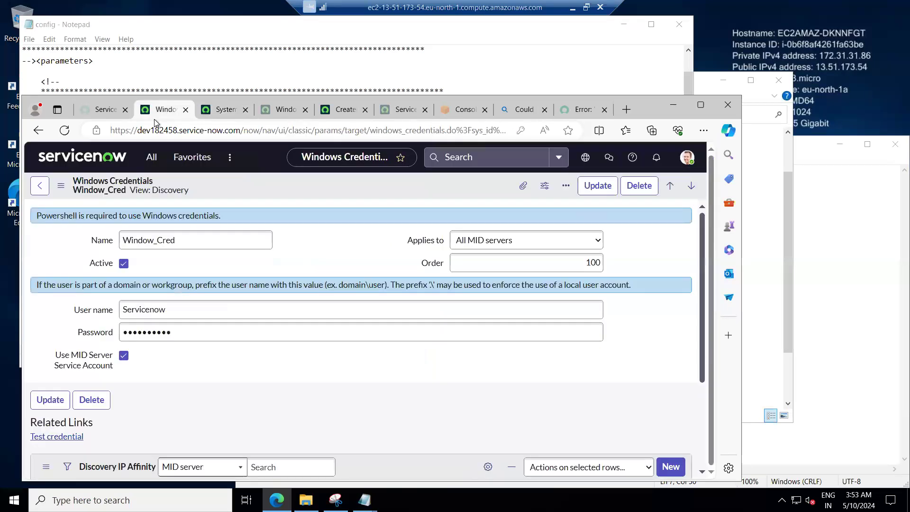
pyautogui.click(152, 157)
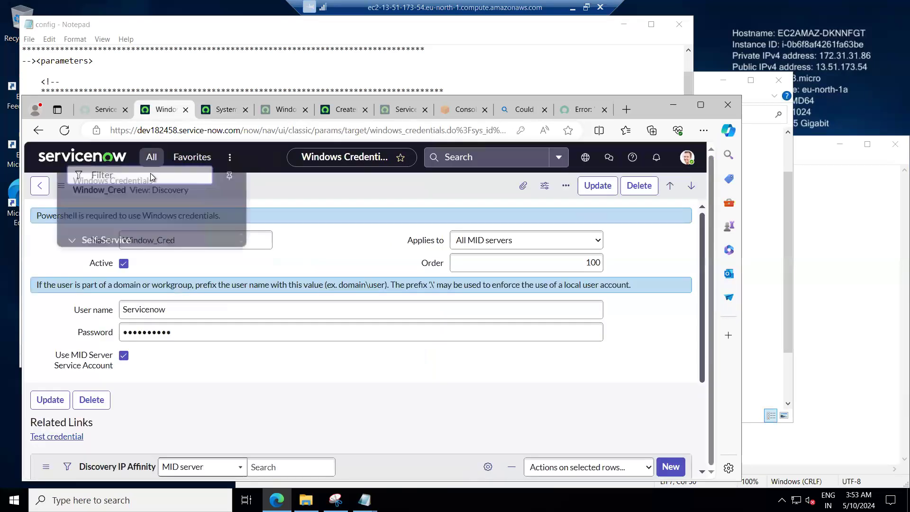
pyautogui.write('discovery')
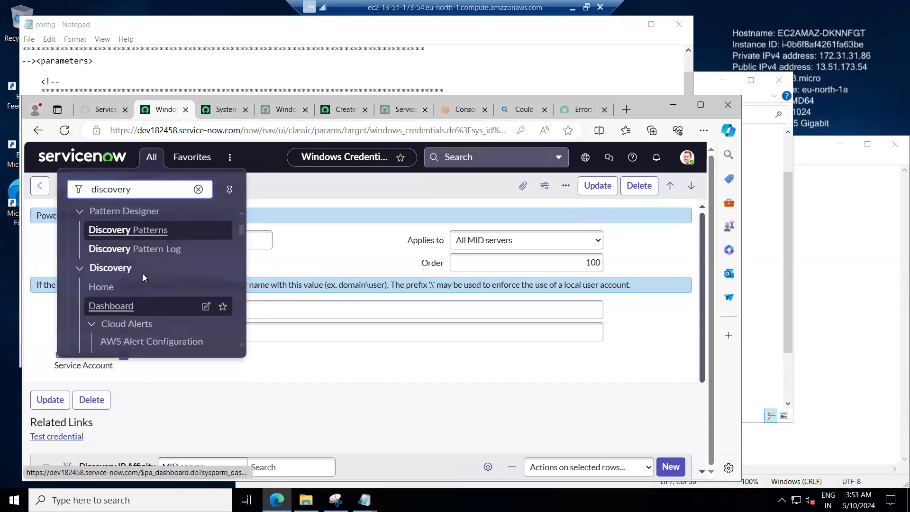
pyautogui.scroll(-2, 131, 296)
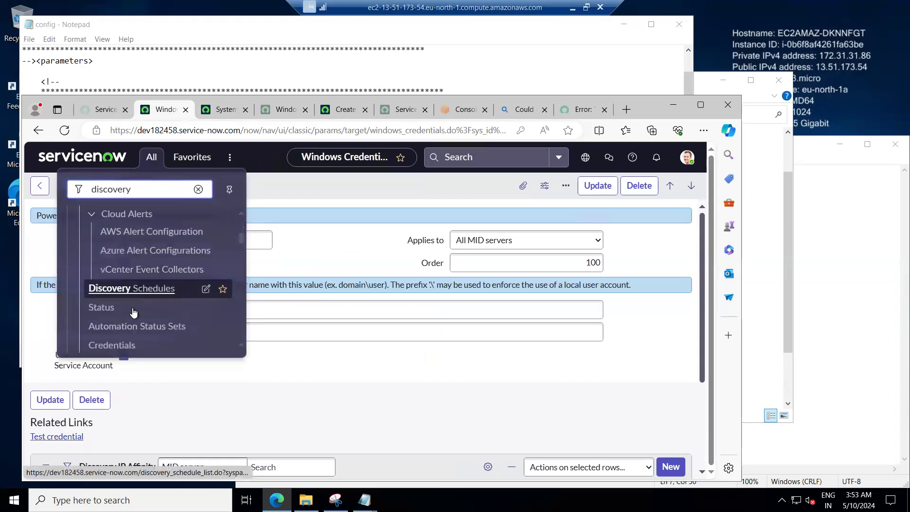
pyautogui.scroll(-3, 134, 314)
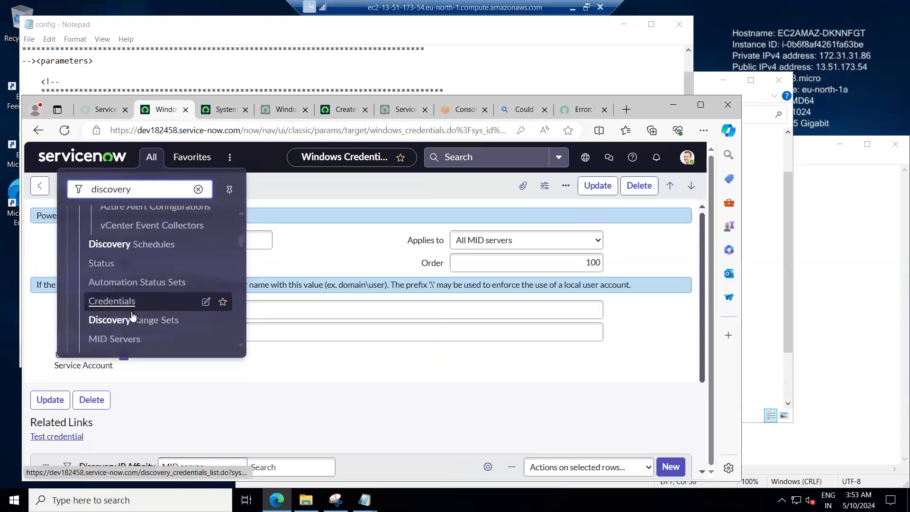
pyautogui.scroll(-2, 129, 298)
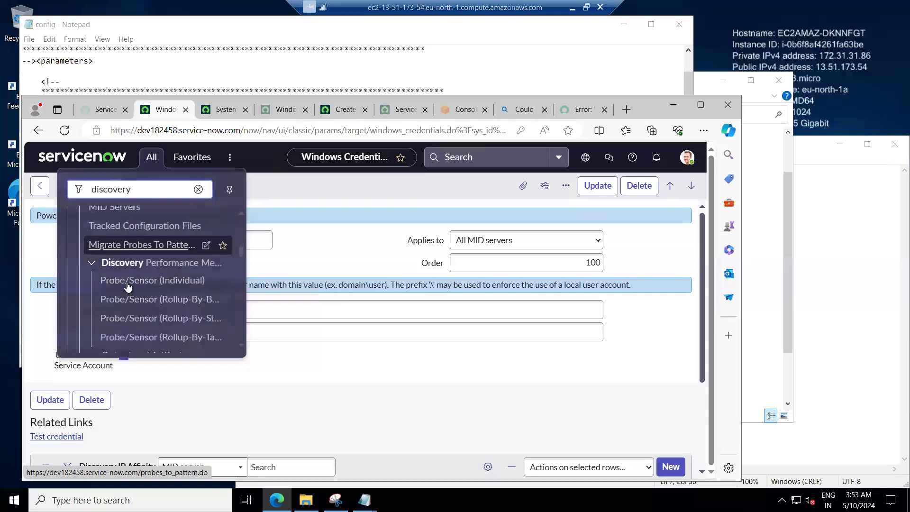
pyautogui.scroll(-2, 128, 285)
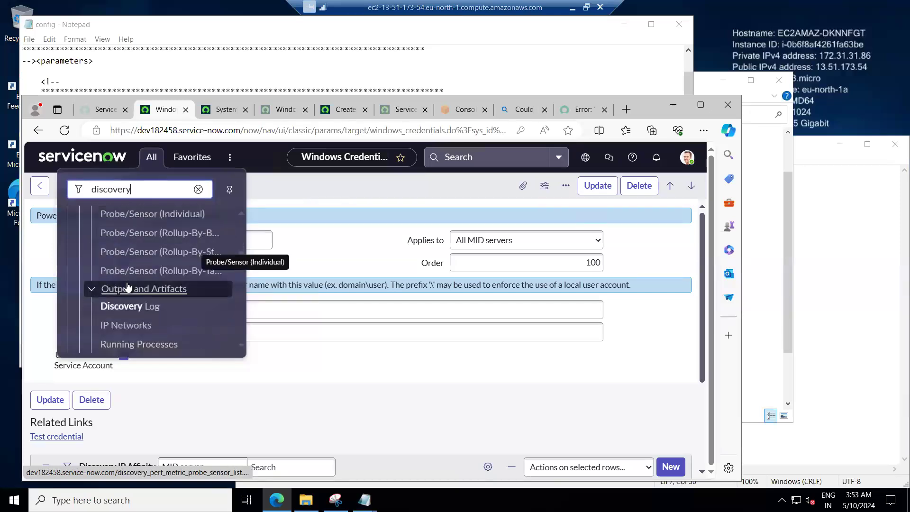
pyautogui.scroll(-1, 128, 285)
pyautogui.scroll(-2, 127, 285)
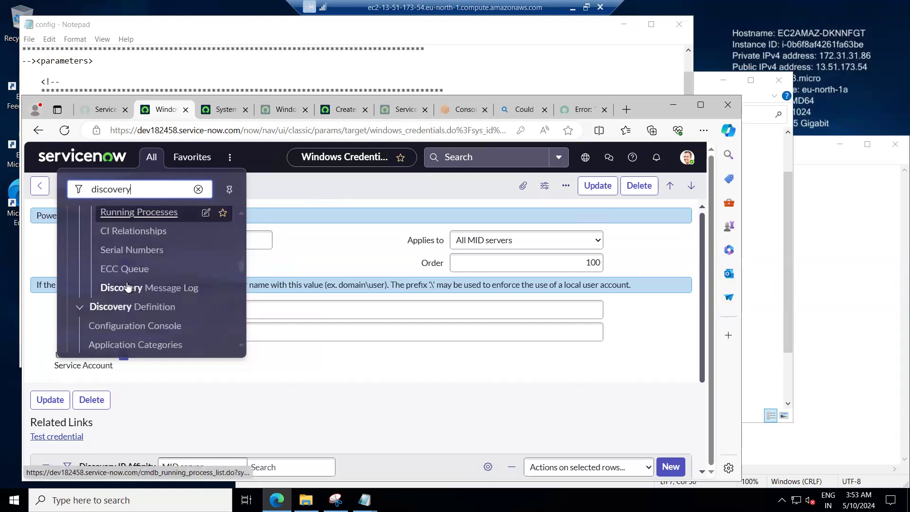
pyautogui.scroll(-2, 127, 285)
pyautogui.scroll(-2, 127, 286)
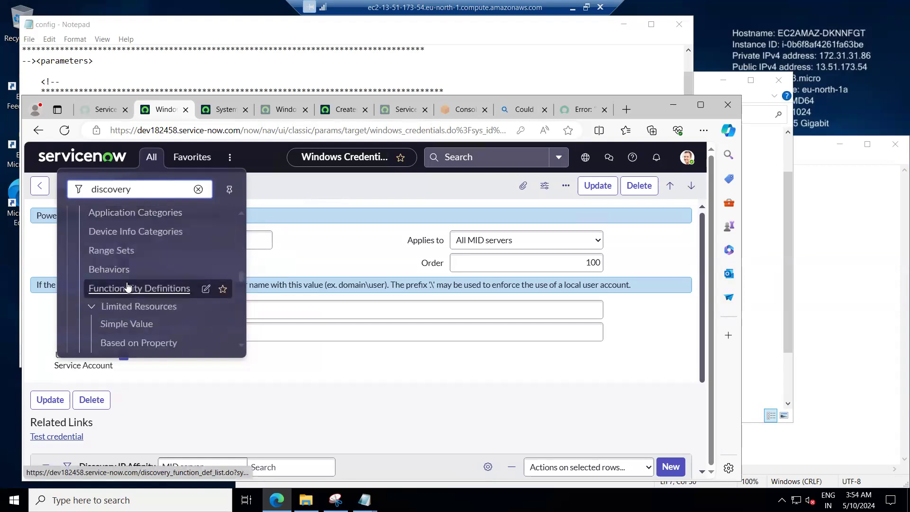
pyautogui.scroll(-2, 127, 285)
pyautogui.scroll(-3, 127, 285)
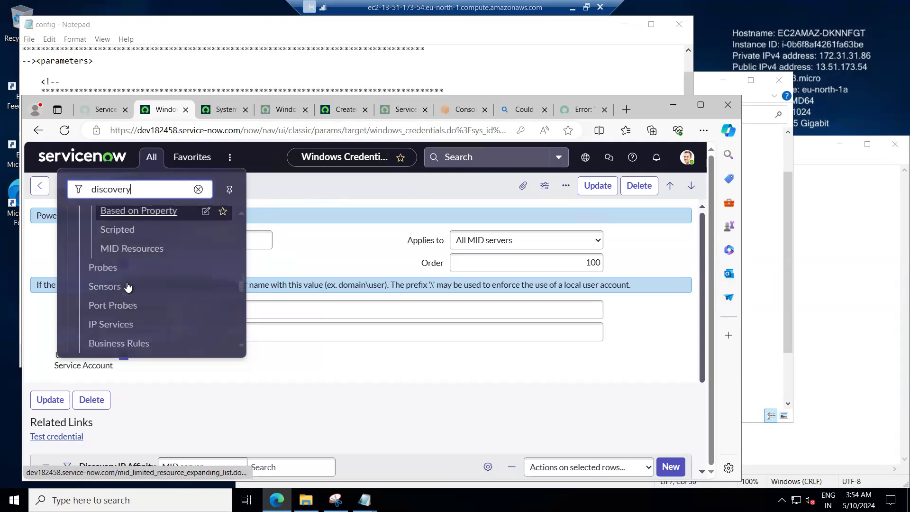
pyautogui.scroll(-1, 127, 285)
pyautogui.scroll(-3, 127, 285)
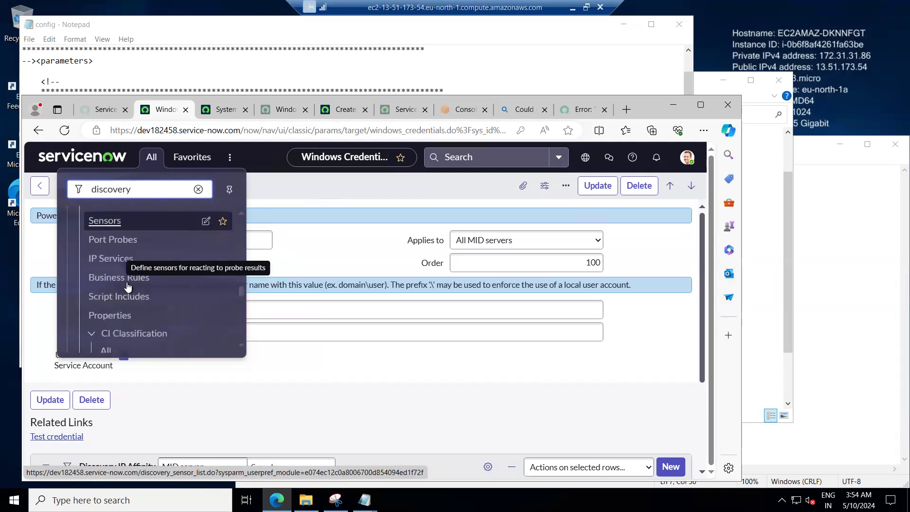
pyautogui.scroll(-10, 127, 285)
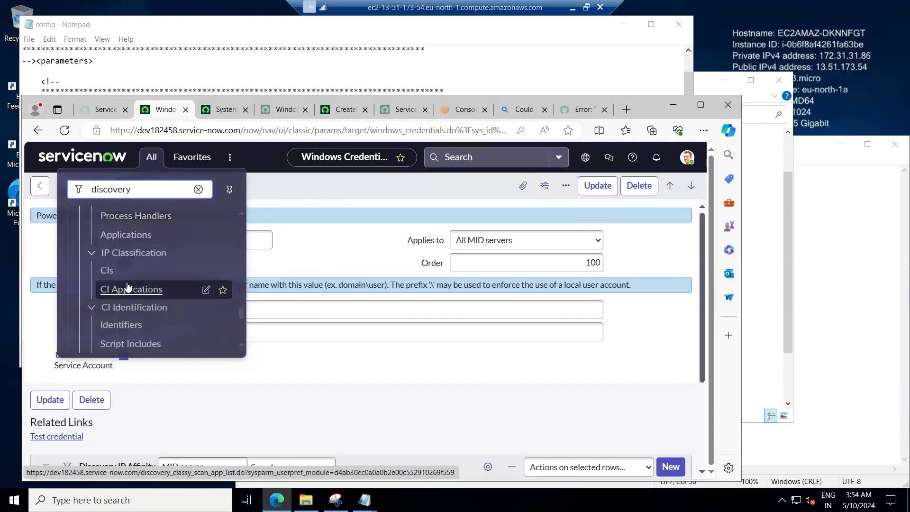
pyautogui.scroll(-5, 127, 285)
pyautogui.scroll(-5, 127, 285)
pyautogui.scroll(-2, 127, 285)
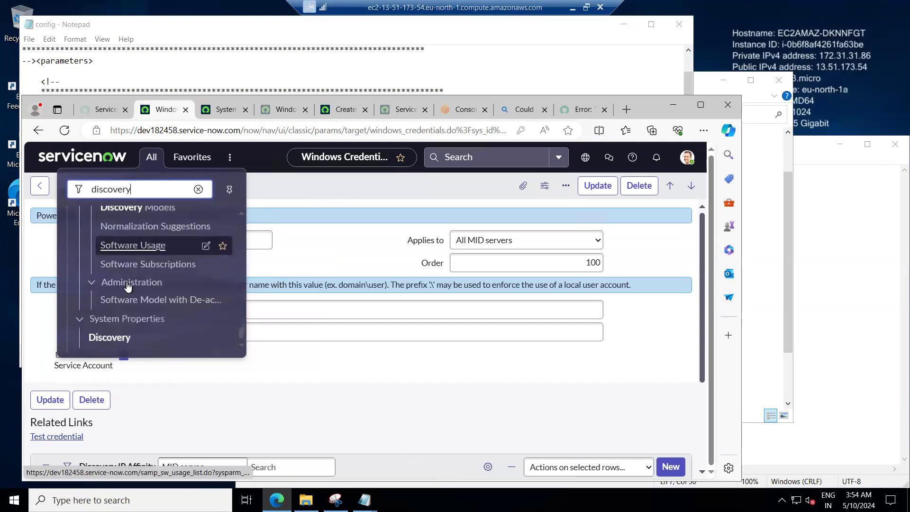
pyautogui.click(110, 335)
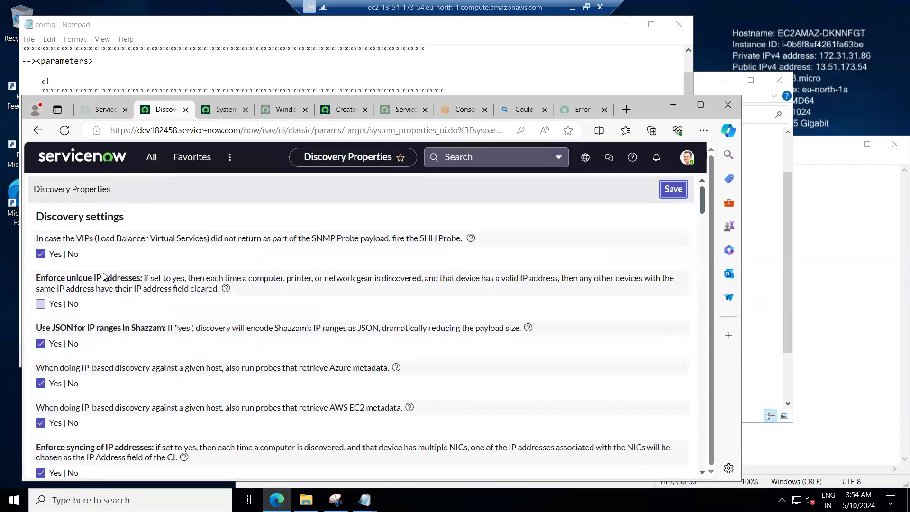
# Search the Discovery properties page for 'file'.
pyautogui.scroll(-3, 102, 265)
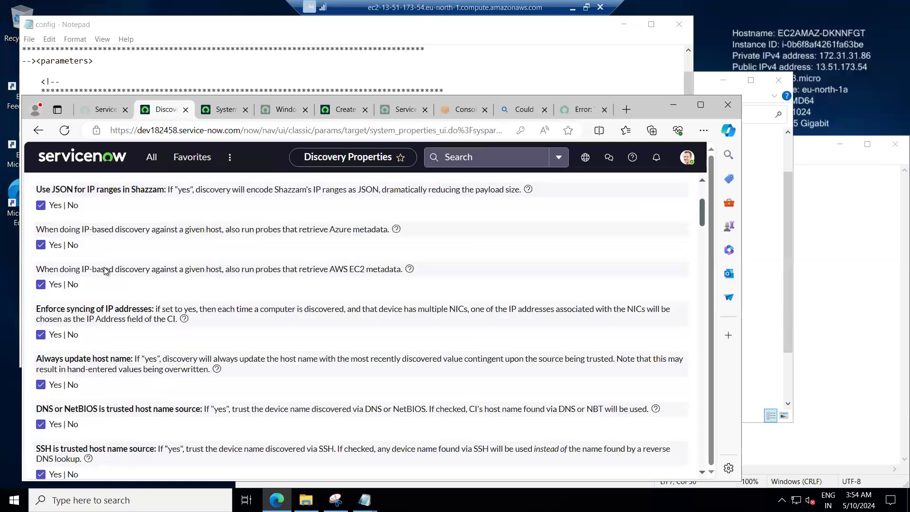
pyautogui.scroll(-3, 111, 275)
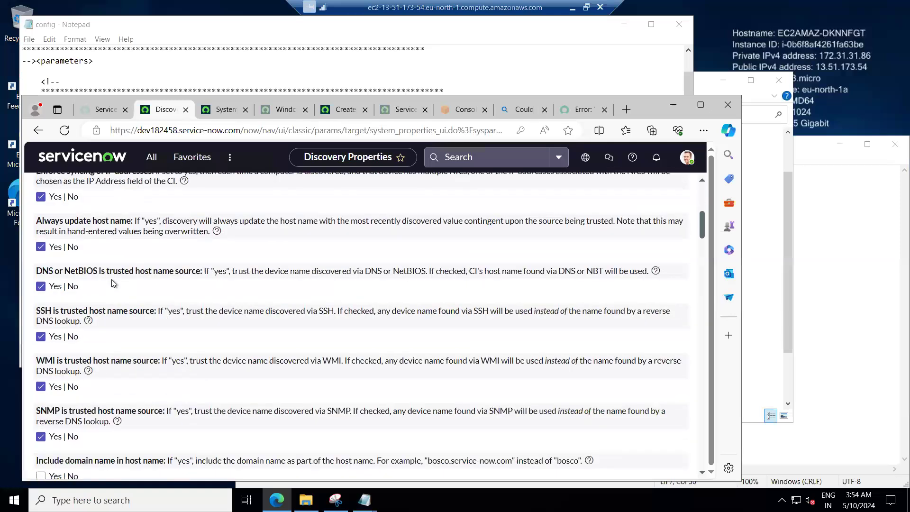
pyautogui.scroll(-2, 114, 320)
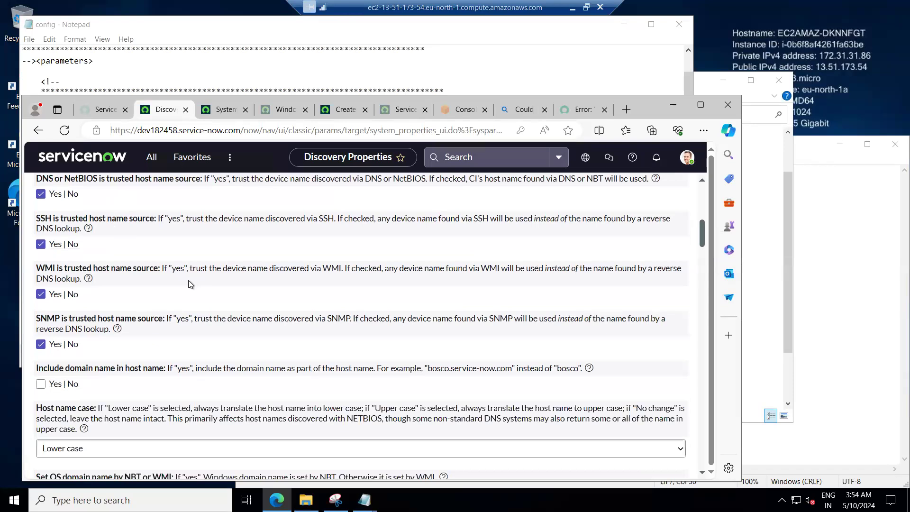
pyautogui.hotkey('ctrl', 'f')
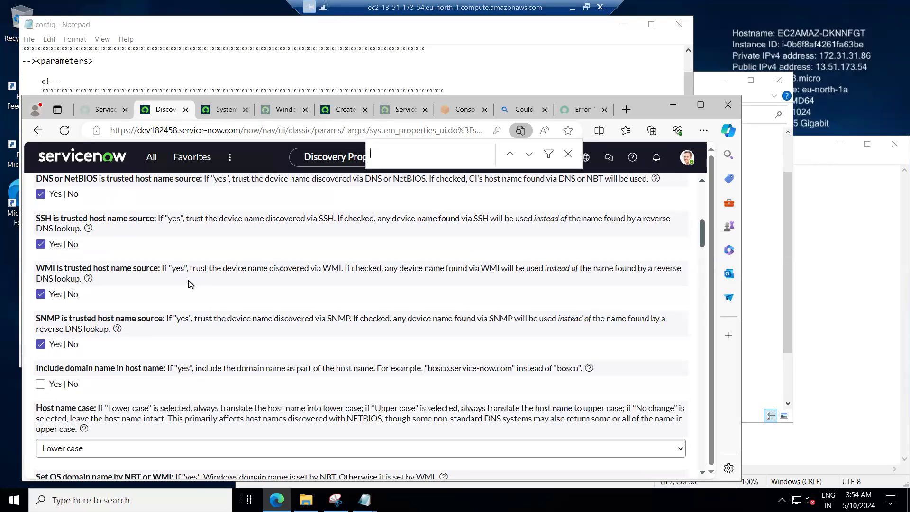
pyautogui.write('file')
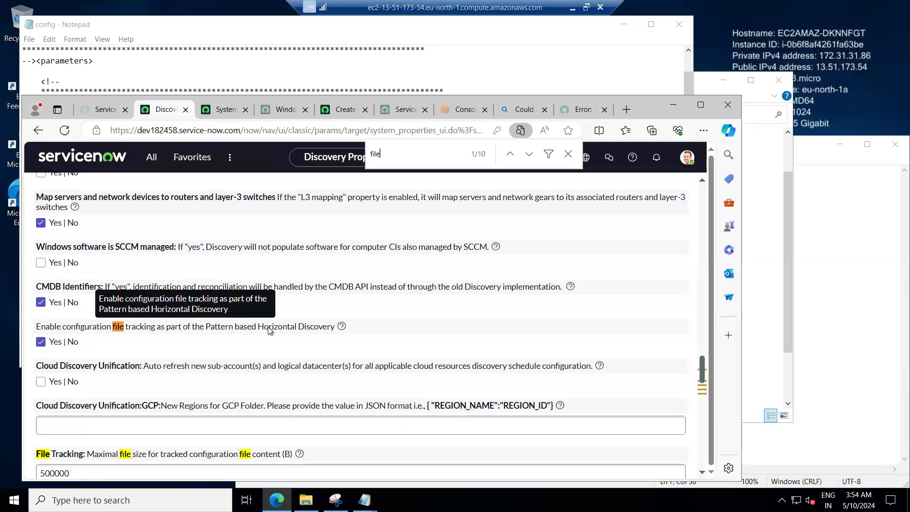
# Review the configuration file tracking properties and read their help tooltips for property names.
pyautogui.click(342, 327)
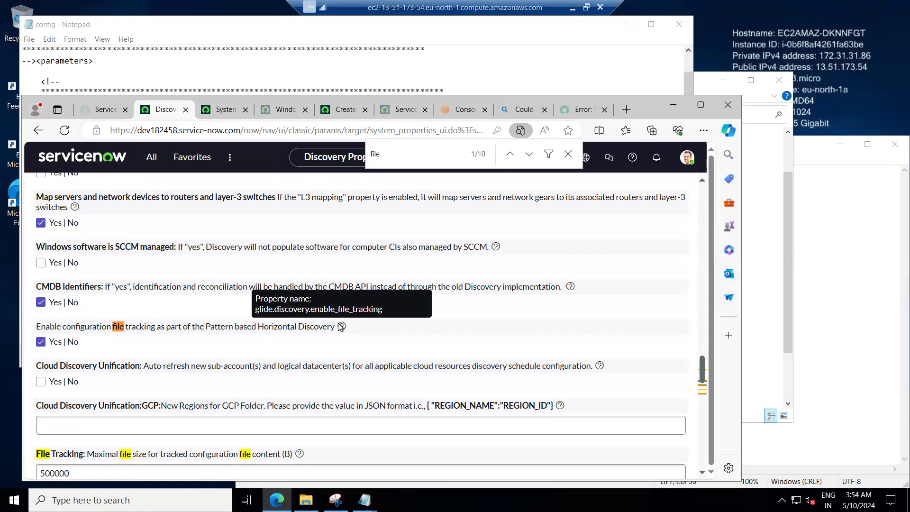
pyautogui.click(511, 155)
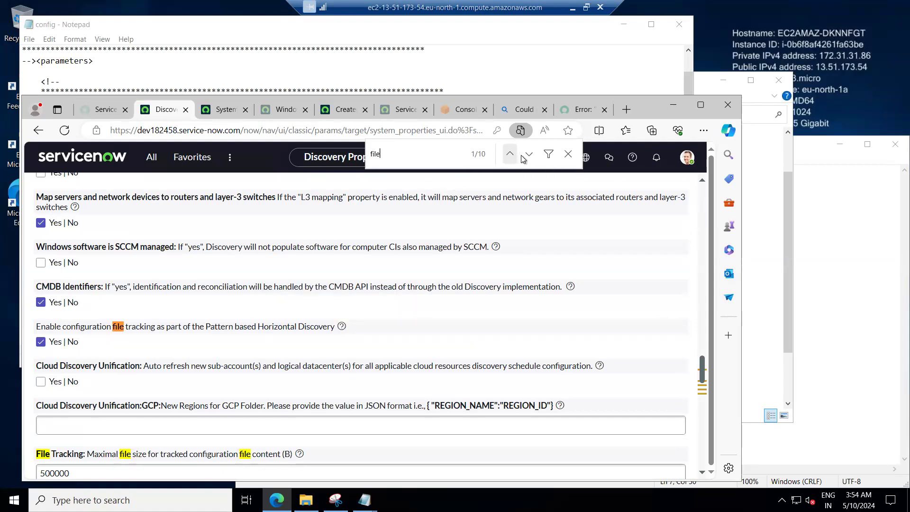
pyautogui.click(534, 158)
pyautogui.click(534, 158)
pyautogui.click(533, 157)
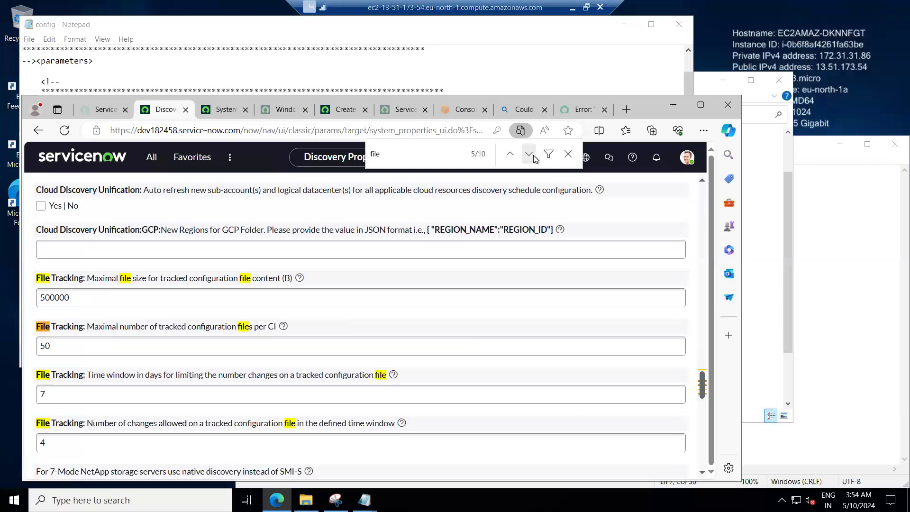
pyautogui.click(284, 327)
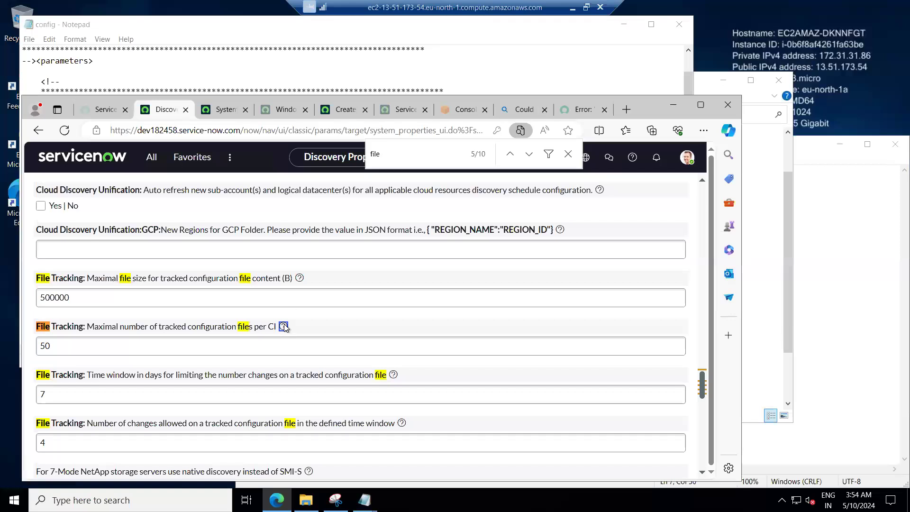
pyautogui.click(300, 279)
pyautogui.click(283, 326)
pyautogui.click(393, 375)
pyautogui.click(402, 424)
pyautogui.scroll(-4, 240, 379)
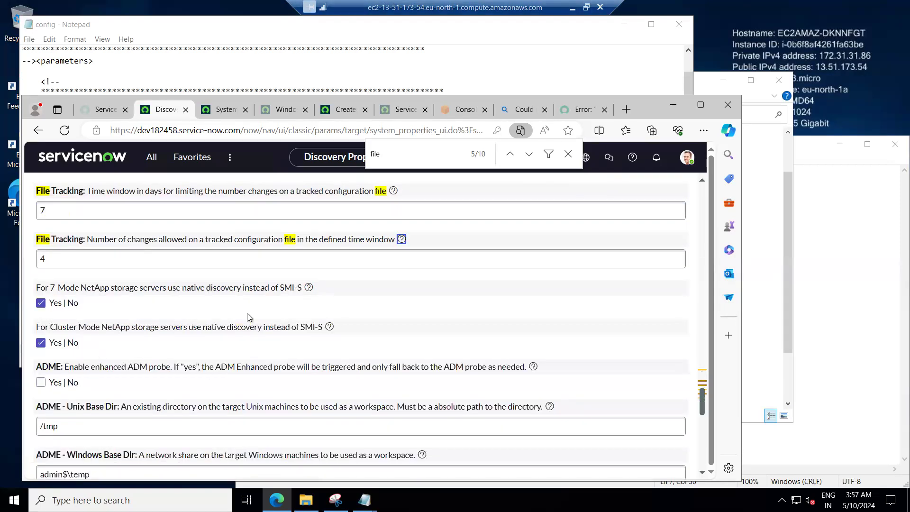
pyautogui.scroll(2, 246, 314)
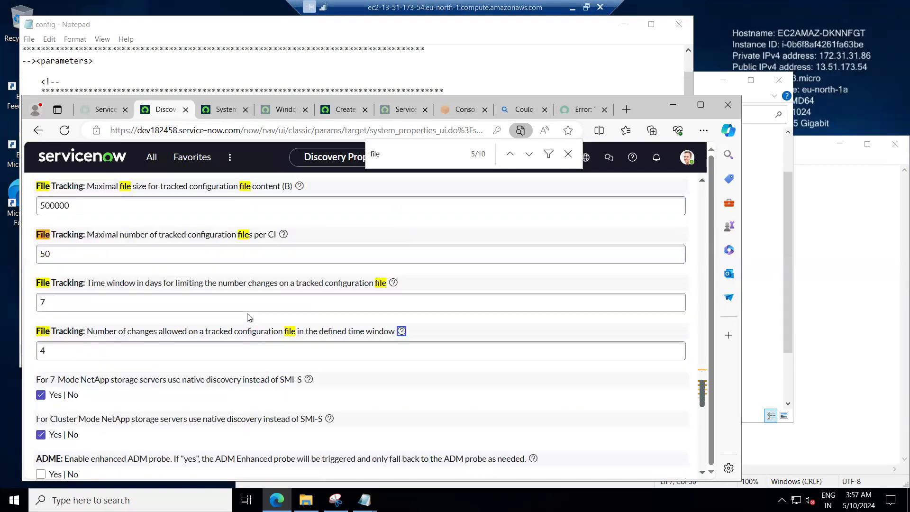
pyautogui.click(393, 283)
pyautogui.moveTo(393, 283)
pyautogui.moveTo(402, 335)
pyautogui.moveTo(282, 236)
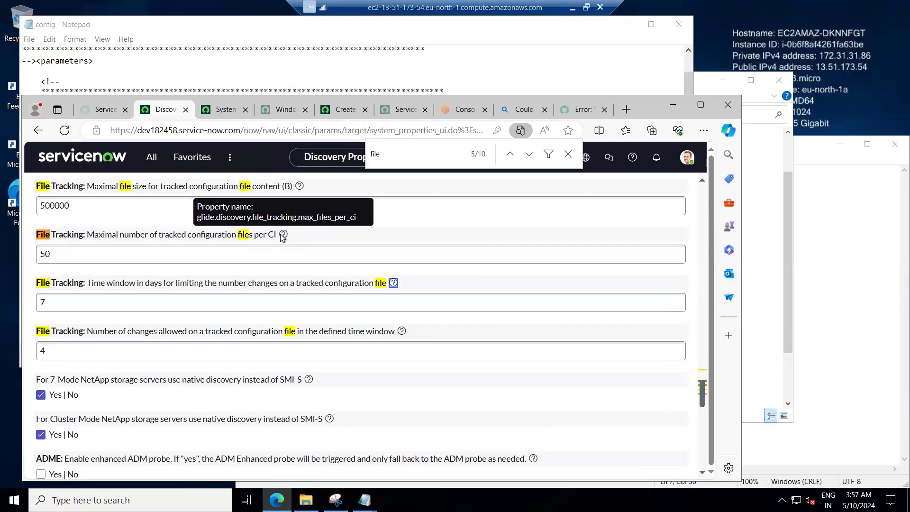
# Step through the 'file' search matches on the Discovery properties page.
pyautogui.click(528, 154)
pyautogui.click(528, 154)
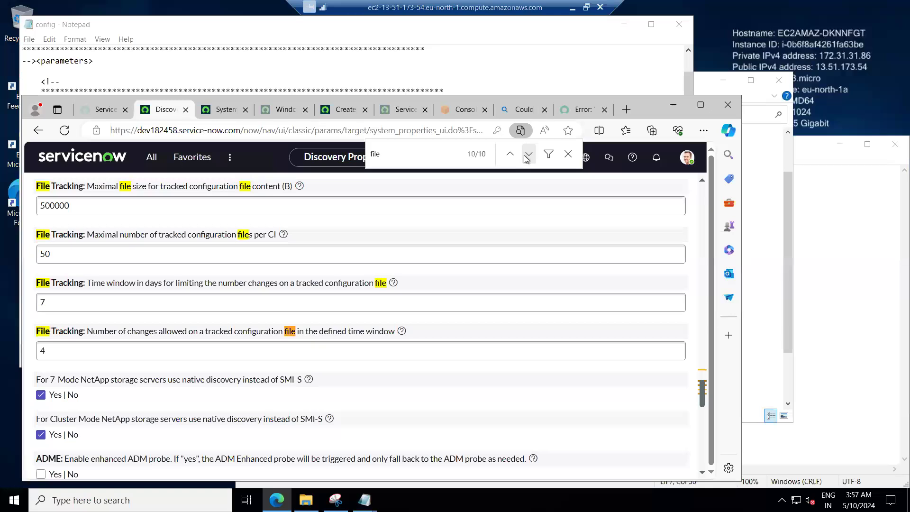
pyautogui.click(527, 155)
pyautogui.click(527, 155)
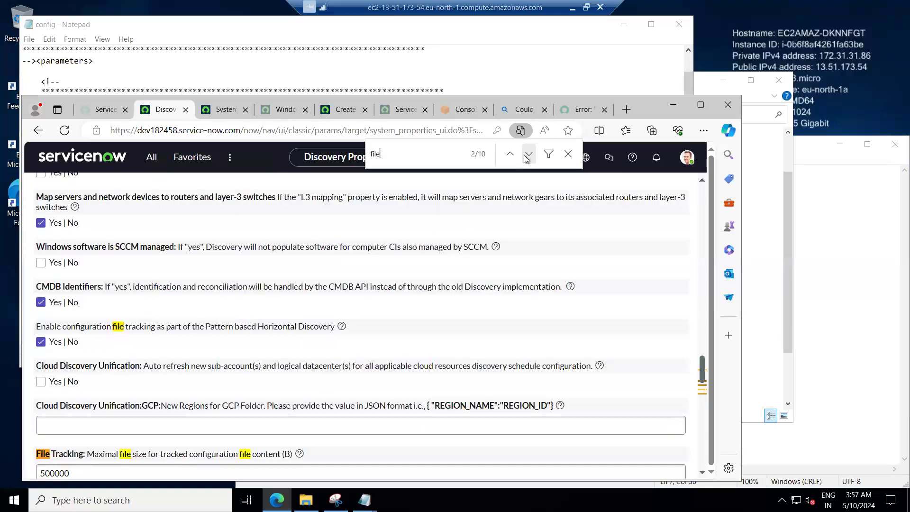
pyautogui.click(527, 155)
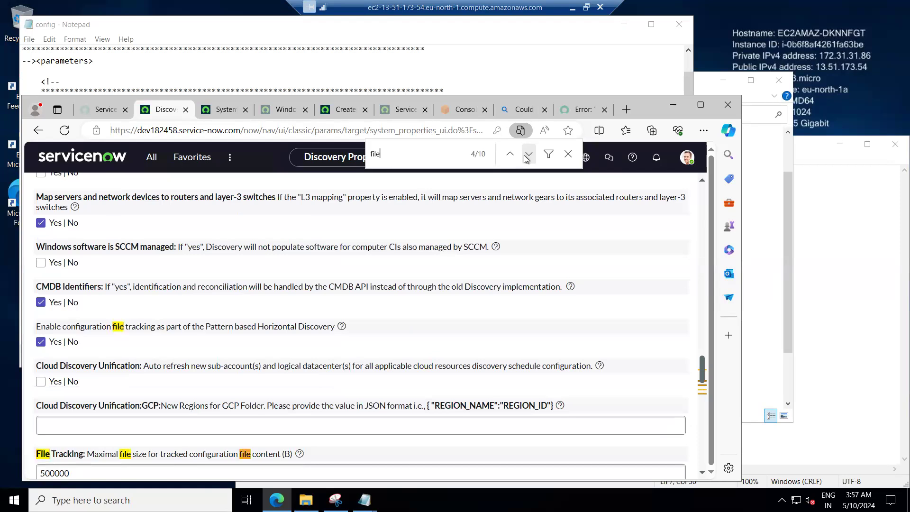
pyautogui.moveTo(302, 455)
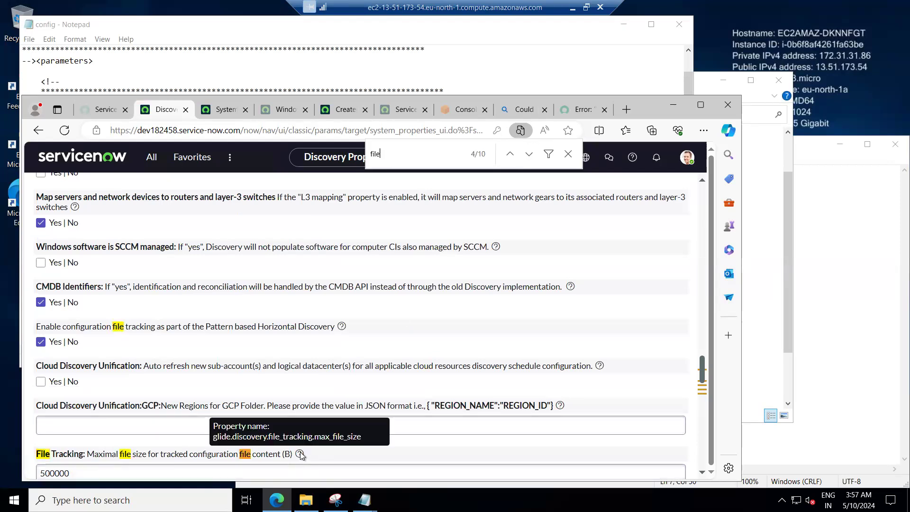
pyautogui.click(527, 154)
pyautogui.click(528, 155)
pyautogui.click(527, 157)
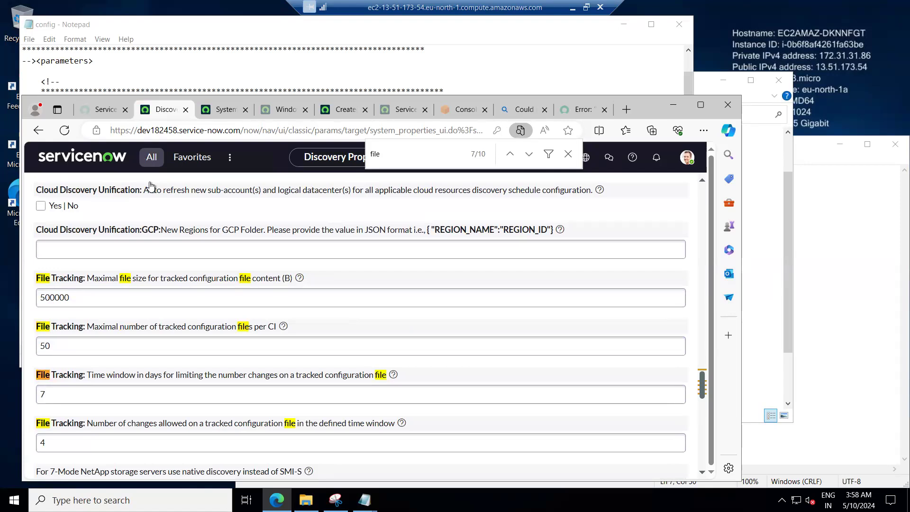
# Filter the navigator for 'plugin' and open the Plugins page.
pyautogui.click(149, 159)
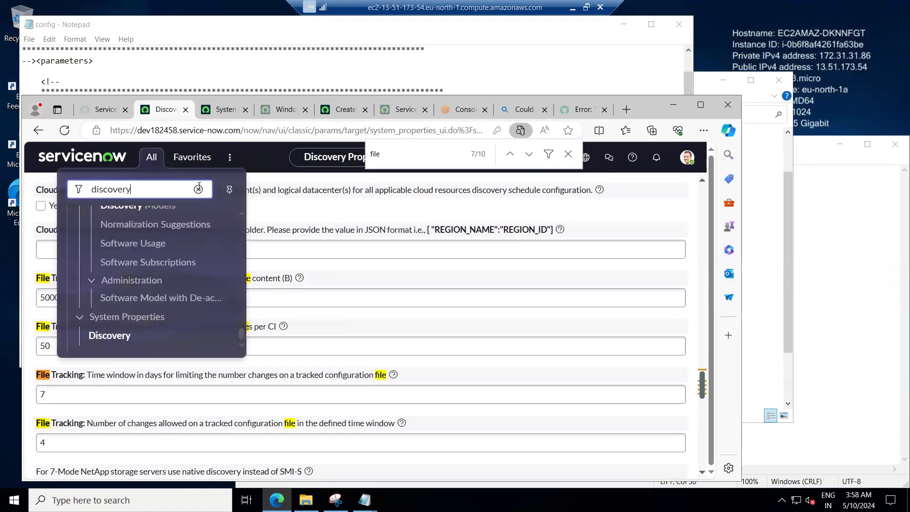
pyautogui.click(198, 189)
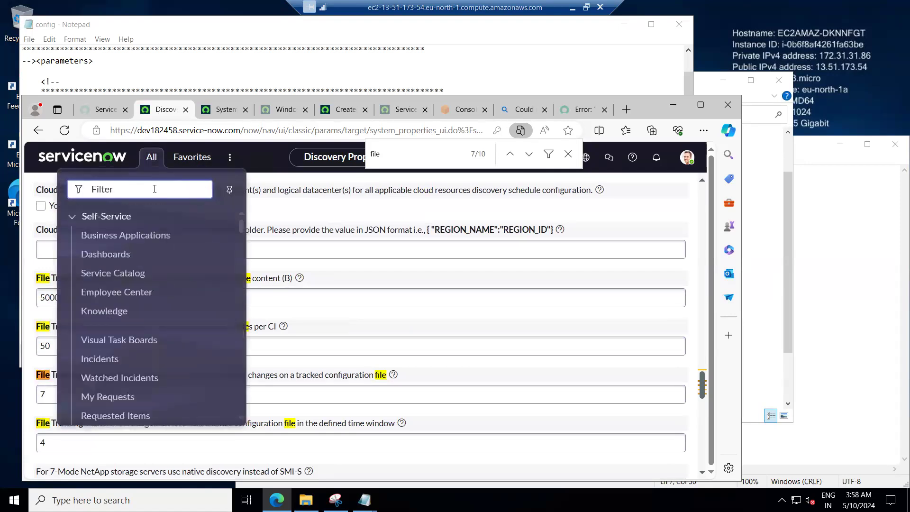
pyautogui.write('plugin')
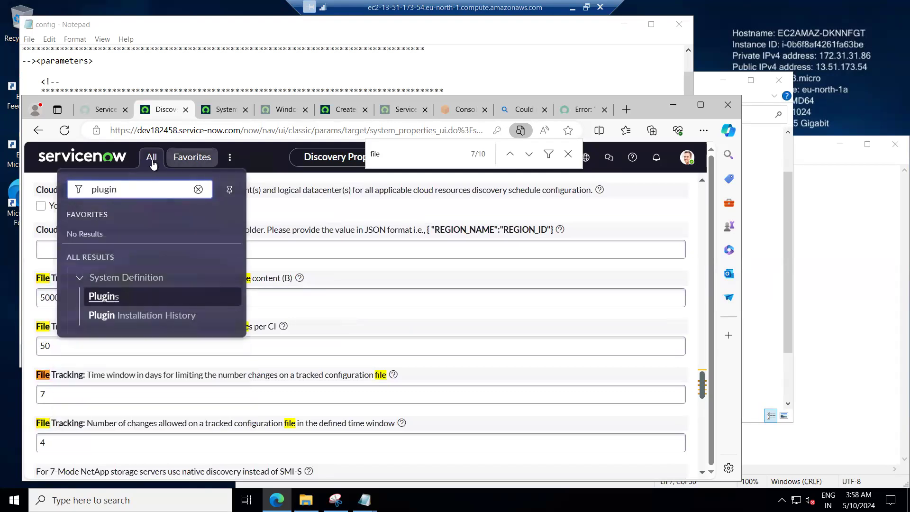
pyautogui.click(109, 297)
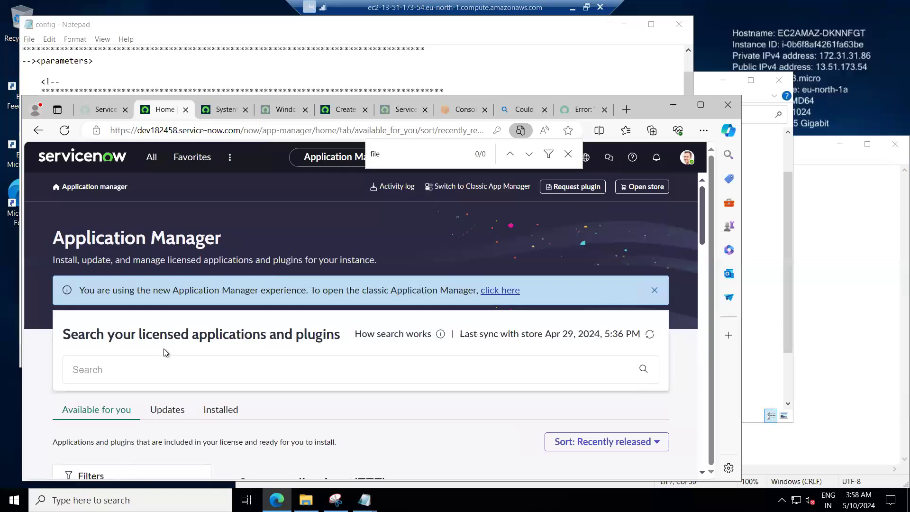
# Search the licensed applications and plugins for com.snc.discovery and browse the results.
pyautogui.write('com.snc,disco')
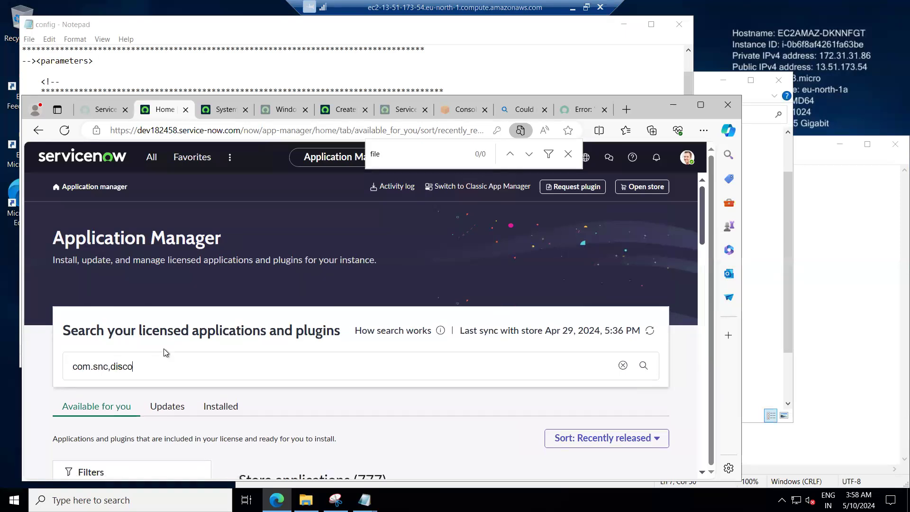
pyautogui.write('very')
pyautogui.click(111, 359)
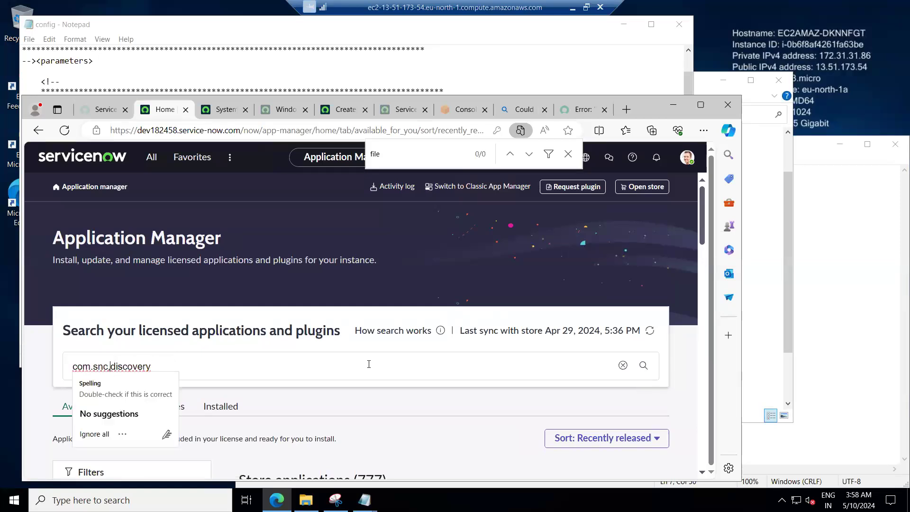
pyautogui.press('BackSpace')
pyautogui.write('.')
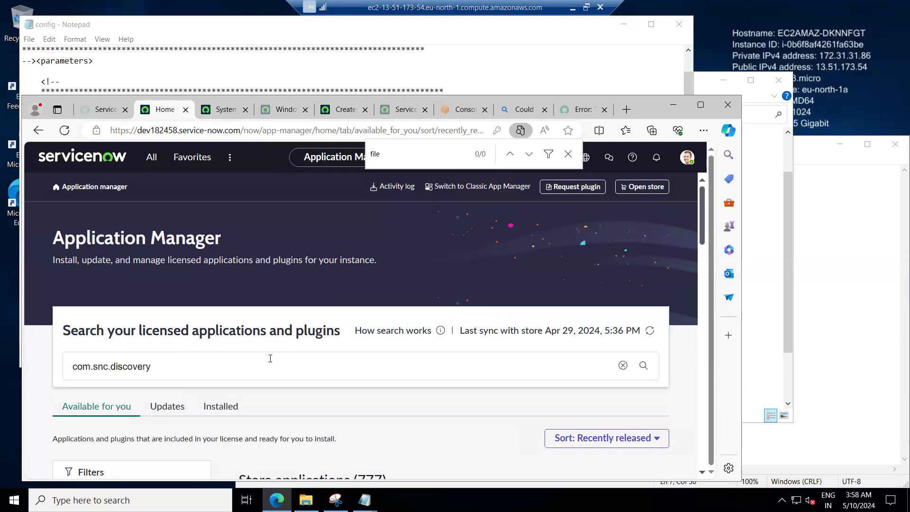
pyautogui.press('Return')
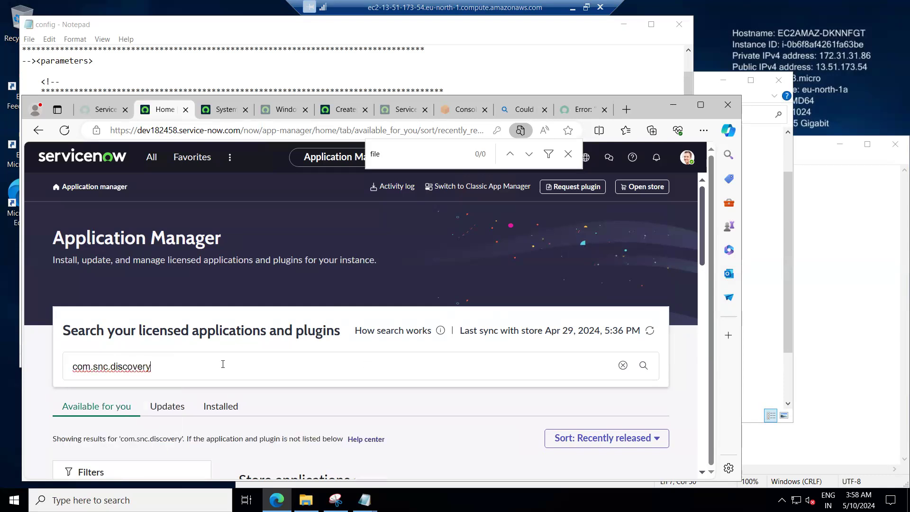
pyautogui.scroll(-4, 248, 376)
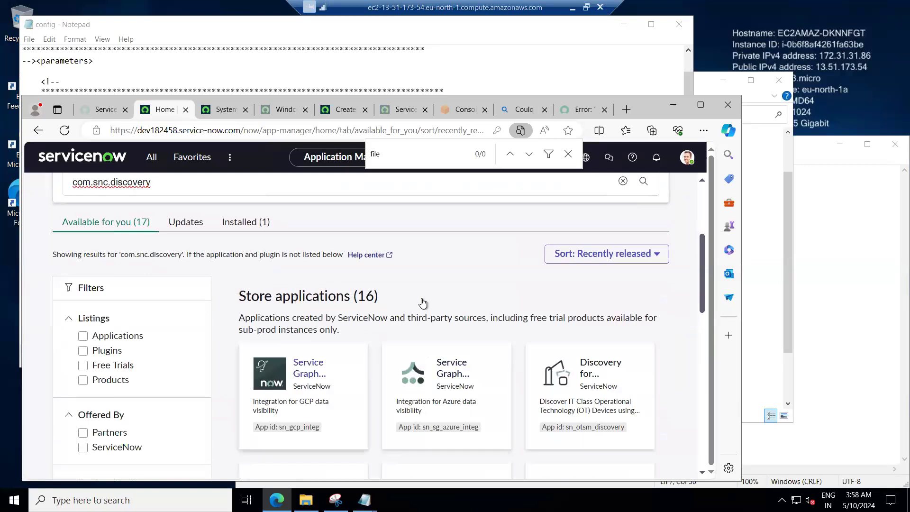
pyautogui.scroll(-2, 341, 341)
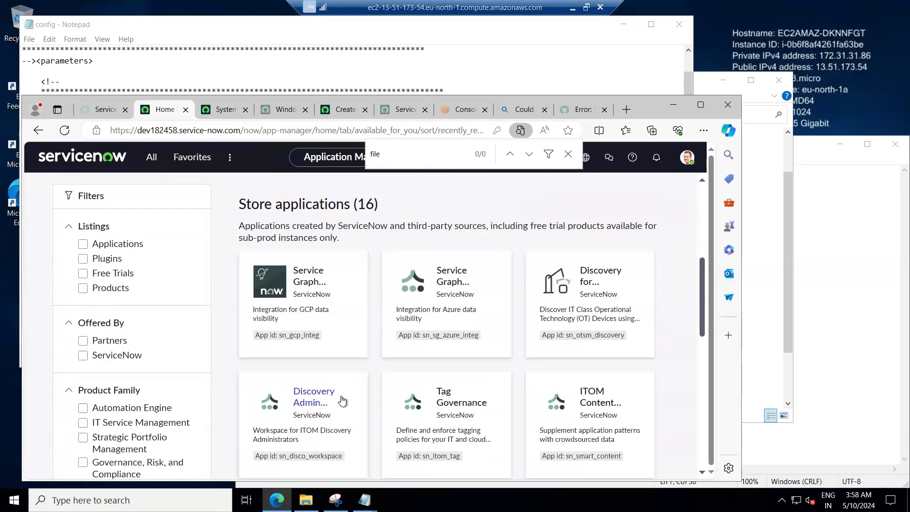
# In the KB article tab, select the plugin name com.snc.discovery.file_based_discovery.
pyautogui.press('Escape')
pyautogui.click(573, 112)
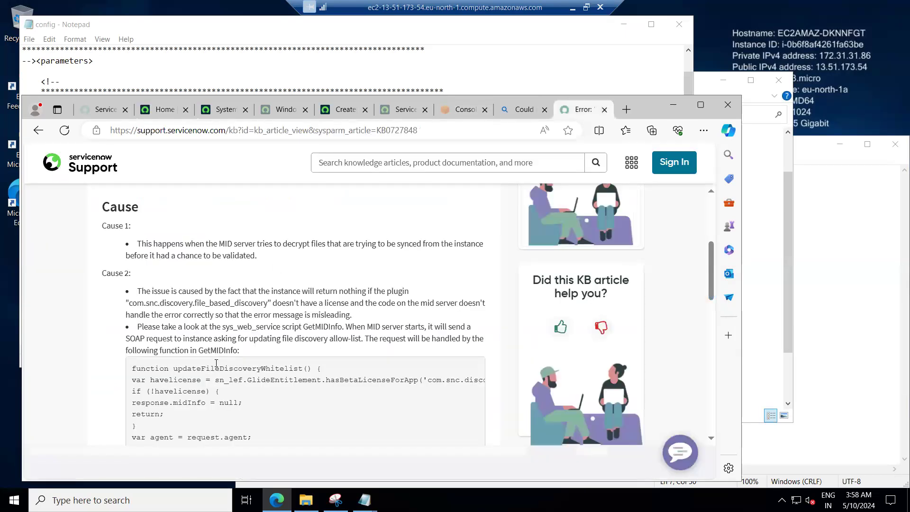
pyautogui.moveTo(129, 302); pyautogui.dragTo(268, 302)
pyautogui.hotkey('ctrl', 'c')
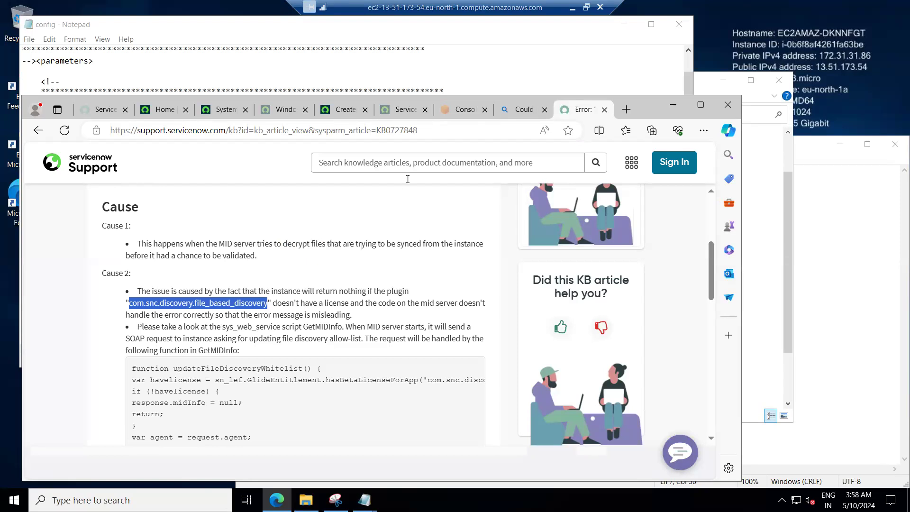
# Search the licensed applications and plugins for com.snc.discovery.file_based_discovery.
pyautogui.click(173, 113)
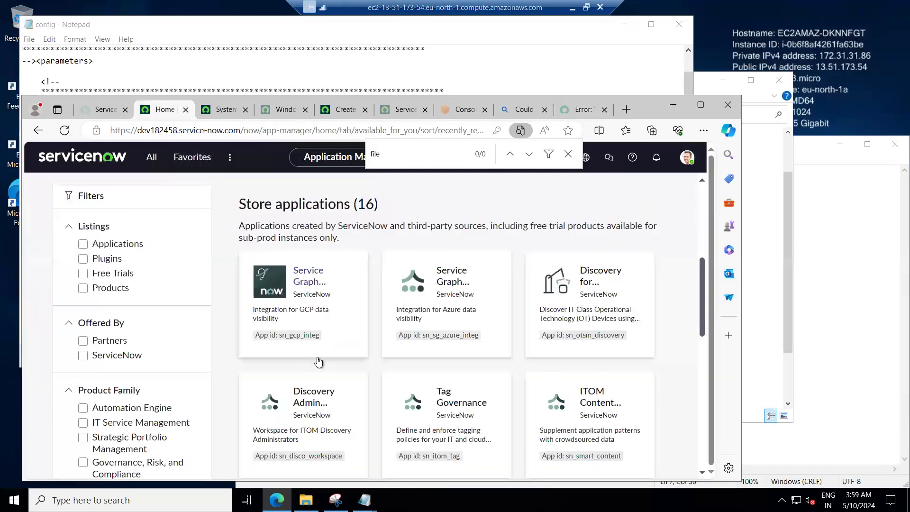
pyautogui.scroll(-3, 317, 361)
pyautogui.scroll(-4, 318, 361)
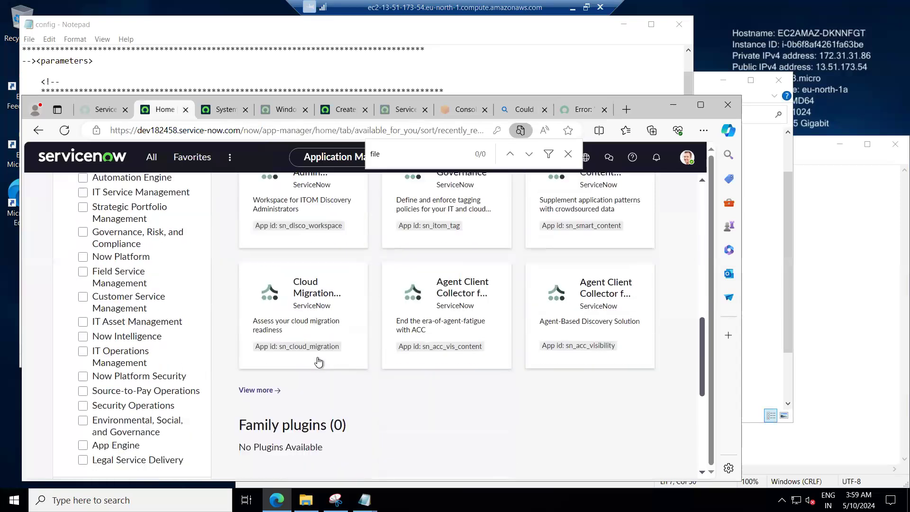
pyautogui.scroll(5, 318, 361)
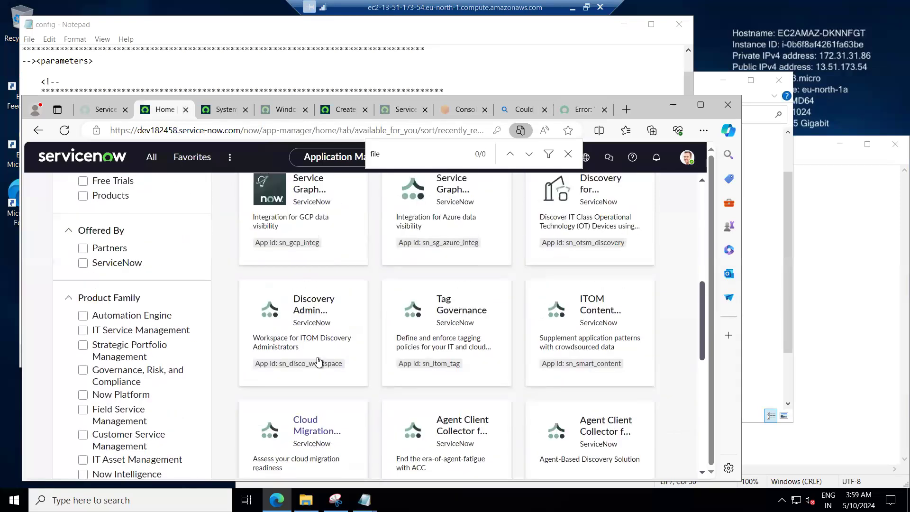
pyautogui.scroll(5, 317, 362)
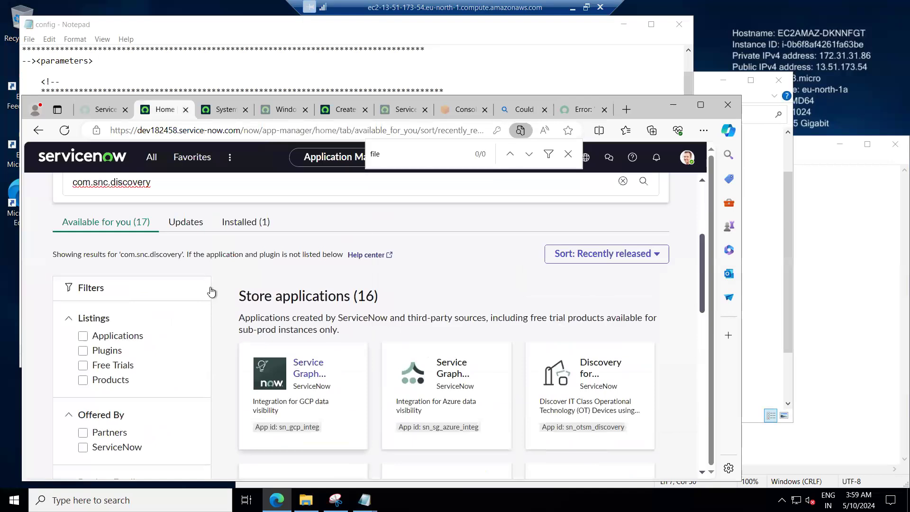
pyautogui.scroll(4, 211, 292)
pyautogui.click(178, 366)
pyautogui.moveTo(178, 366); pyautogui.dragTo(64, 360)
pyautogui.hotkey('ctrl', 'v')
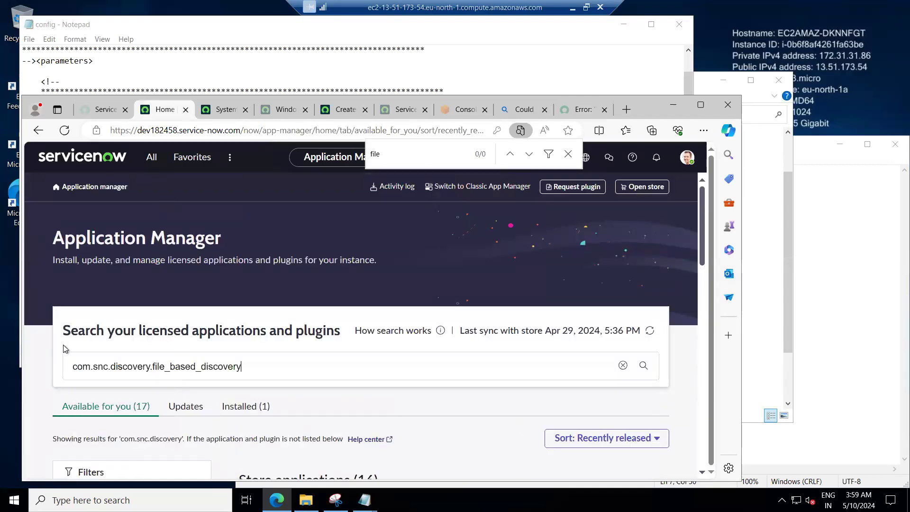
pyautogui.press('Return')
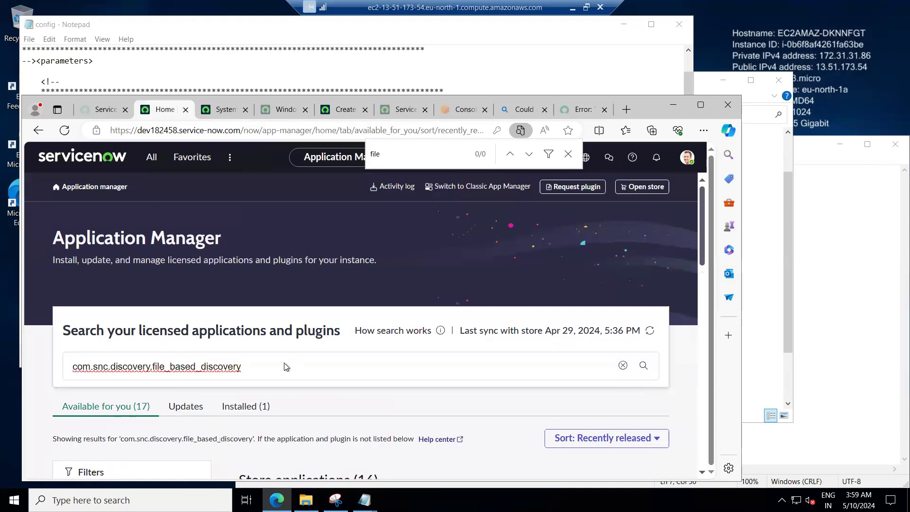
pyautogui.scroll(-4, 378, 362)
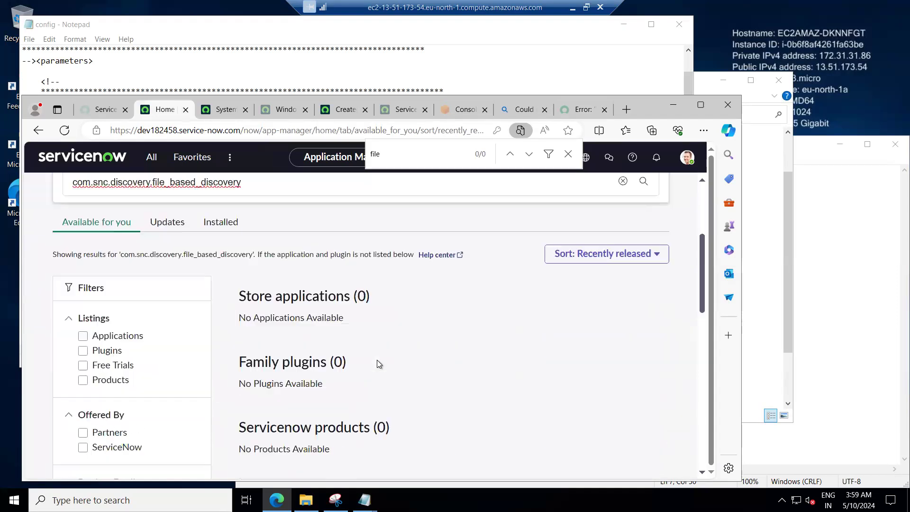
pyautogui.scroll(2, 379, 363)
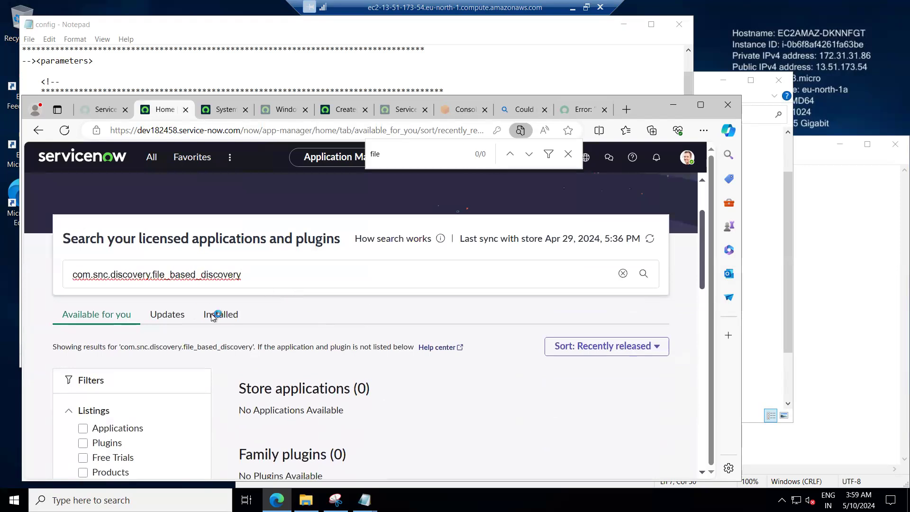
pyautogui.moveTo(154, 273); pyautogui.dragTo(248, 276)
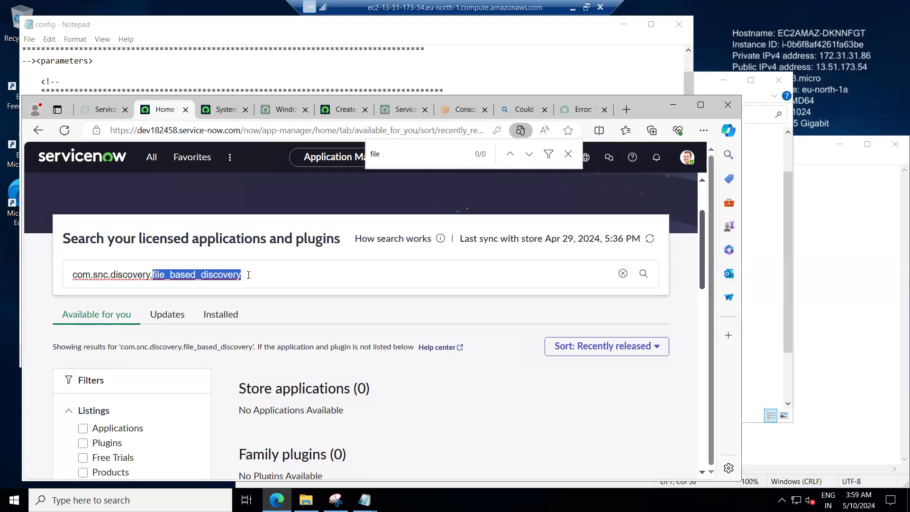
pyautogui.click(248, 273)
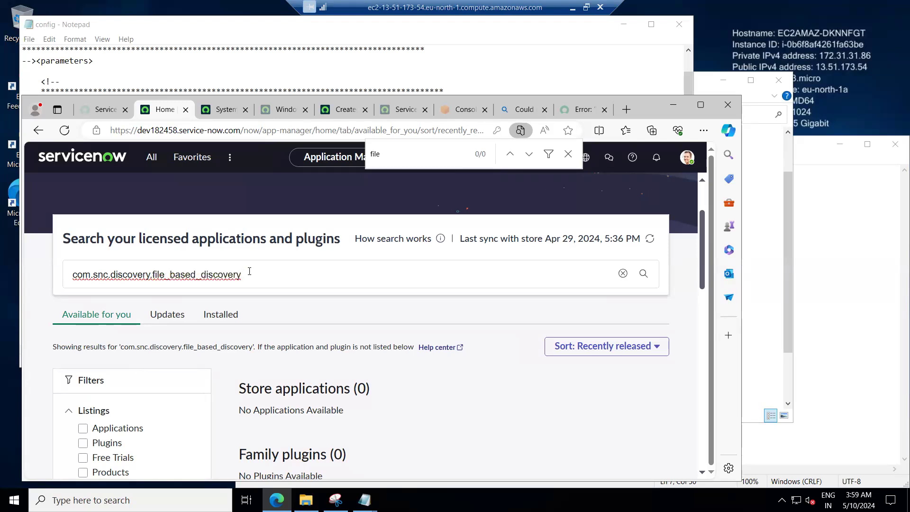
pyautogui.click(250, 269)
pyautogui.press('BackSpace')
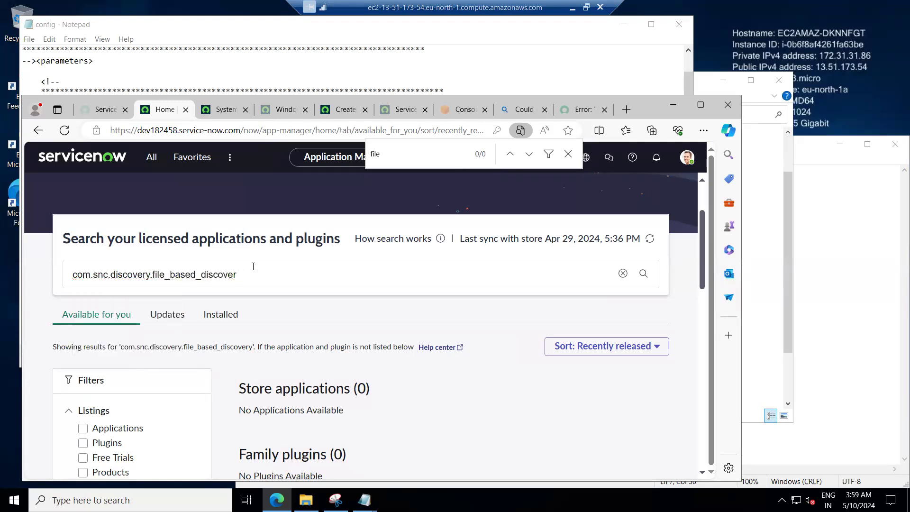
pyautogui.press('BackSpace')
pyautogui.press('BackSpace')
pyautogui.press('BackSpace')
pyautogui.press('BackSpace')
pyautogui.press('BackSpace')
pyautogui.press('BackSpace')
pyautogui.press('BackSpace')
pyautogui.press('BackSpace')
pyautogui.press('BackSpace')
pyautogui.press('BackSpace')
pyautogui.press('BackSpace')
pyautogui.press('BackSpace')
# Back in the KB article, reselect the plugin name com.snc.discovery.file_based_discovery.
pyautogui.click(580, 110)
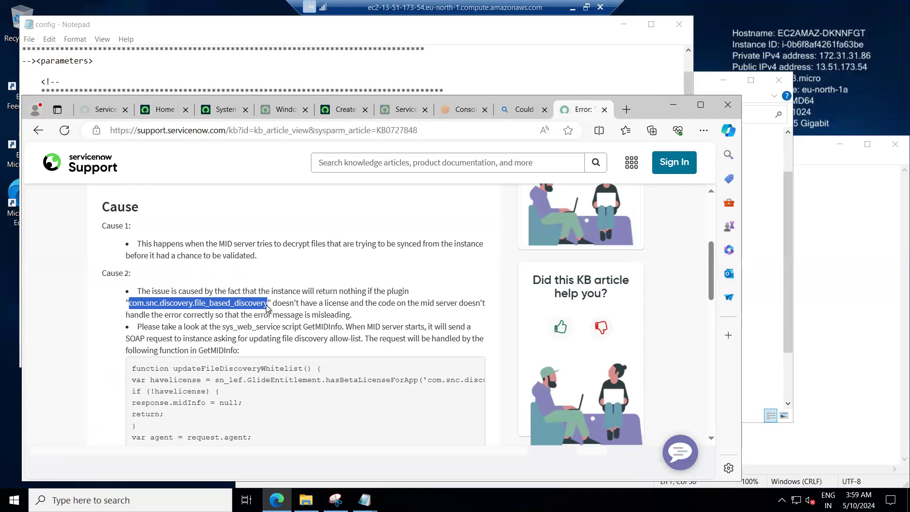
pyautogui.doubleClick(399, 290)
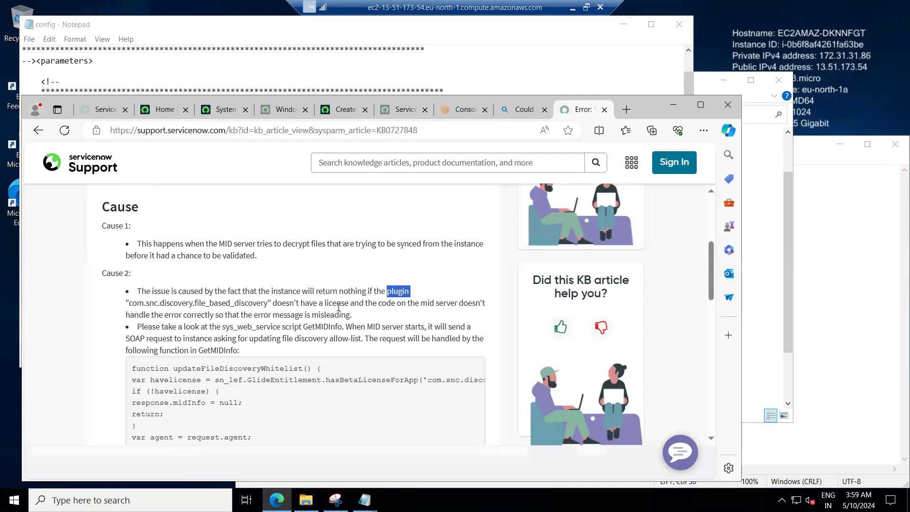
pyautogui.moveTo(128, 300); pyautogui.dragTo(269, 302)
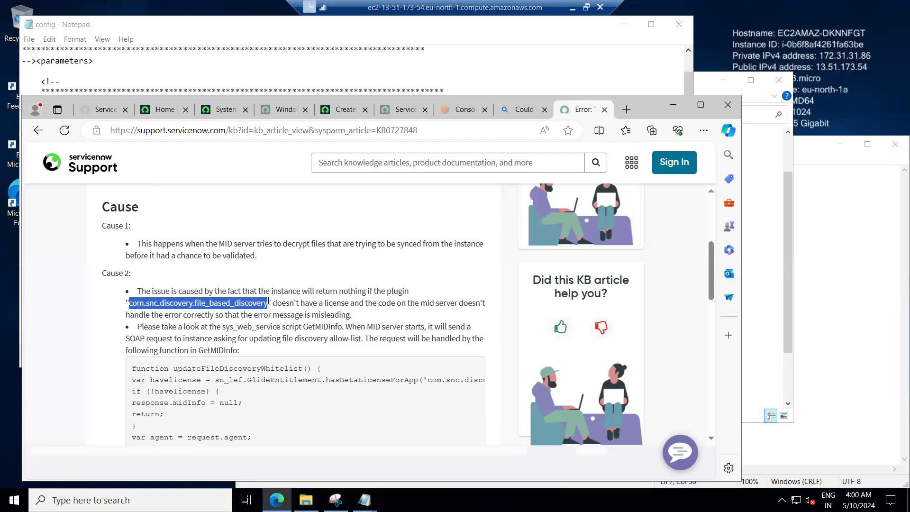